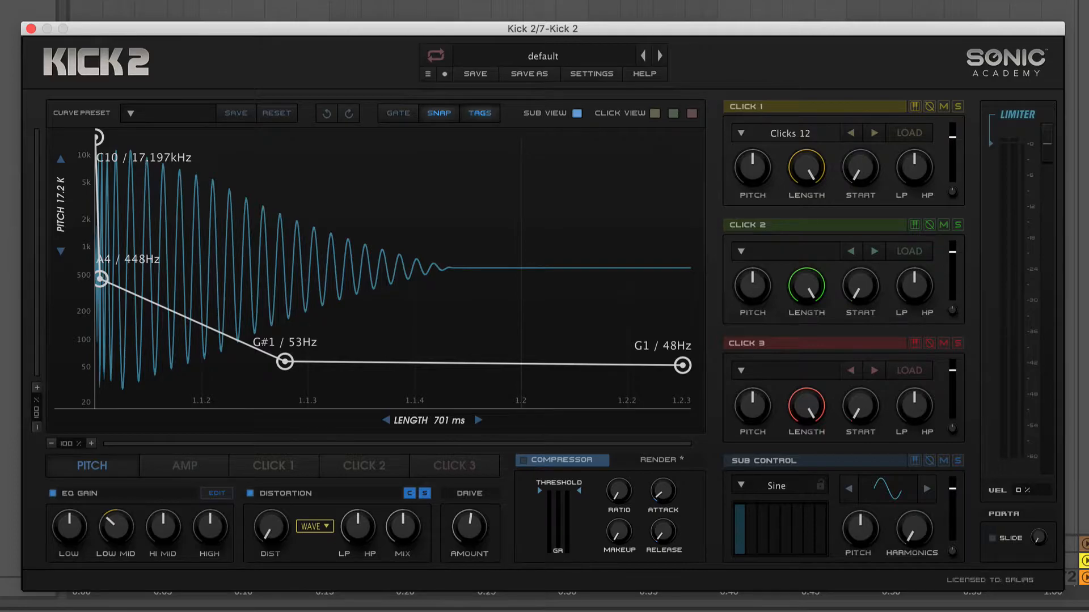
Play the arrangement from the start of the BIG ROOM clip at bar 12.
{"action": "left_click", "coordinate": [514, 35]}
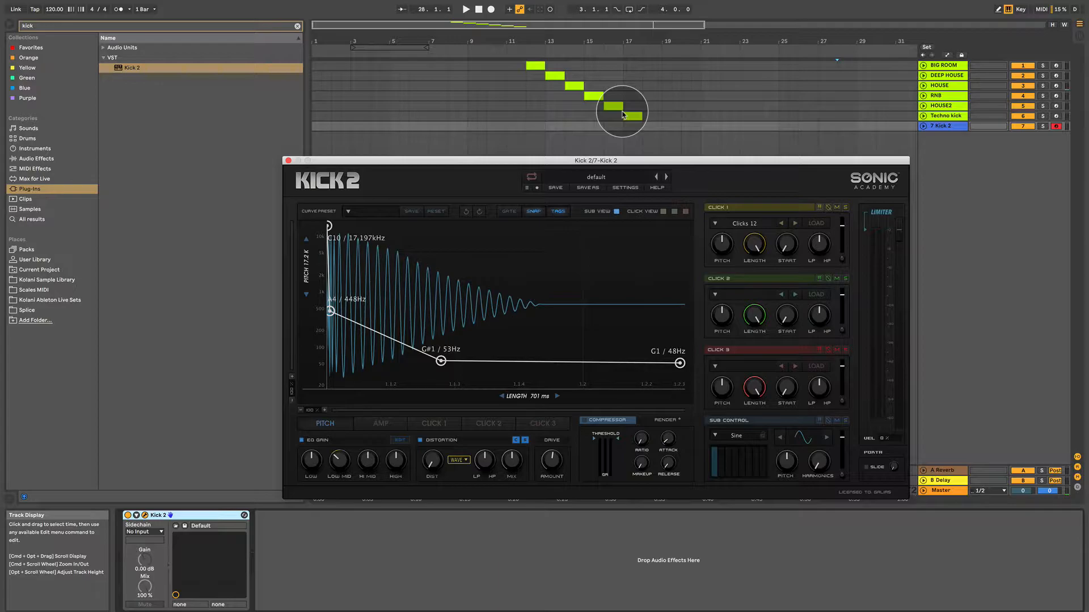
{"action": "left_click", "coordinate": [526, 68]}
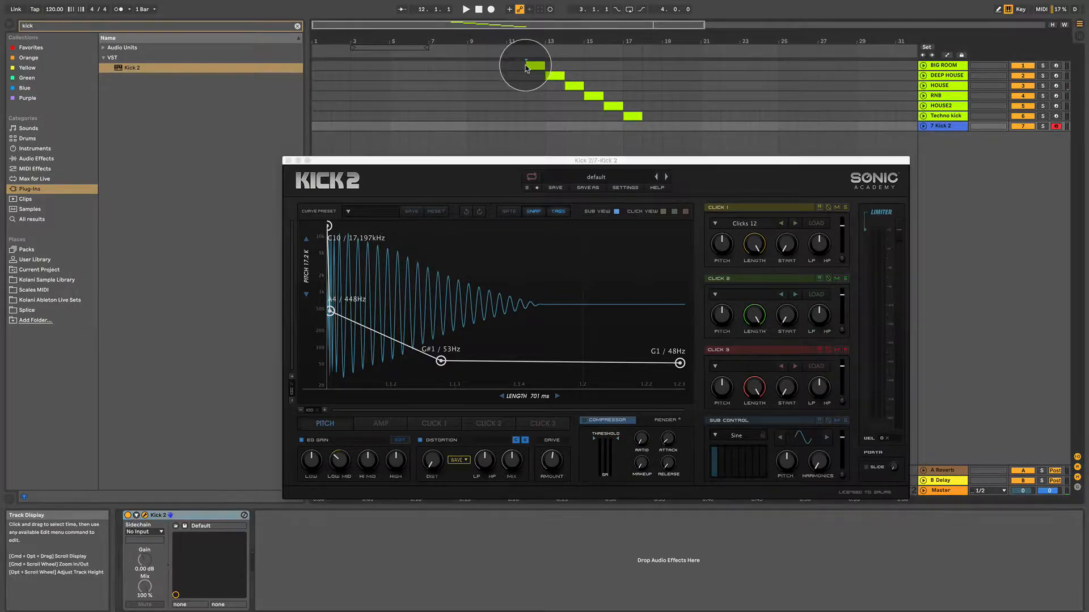
{"action": "left_click", "coordinate": [526, 68]}
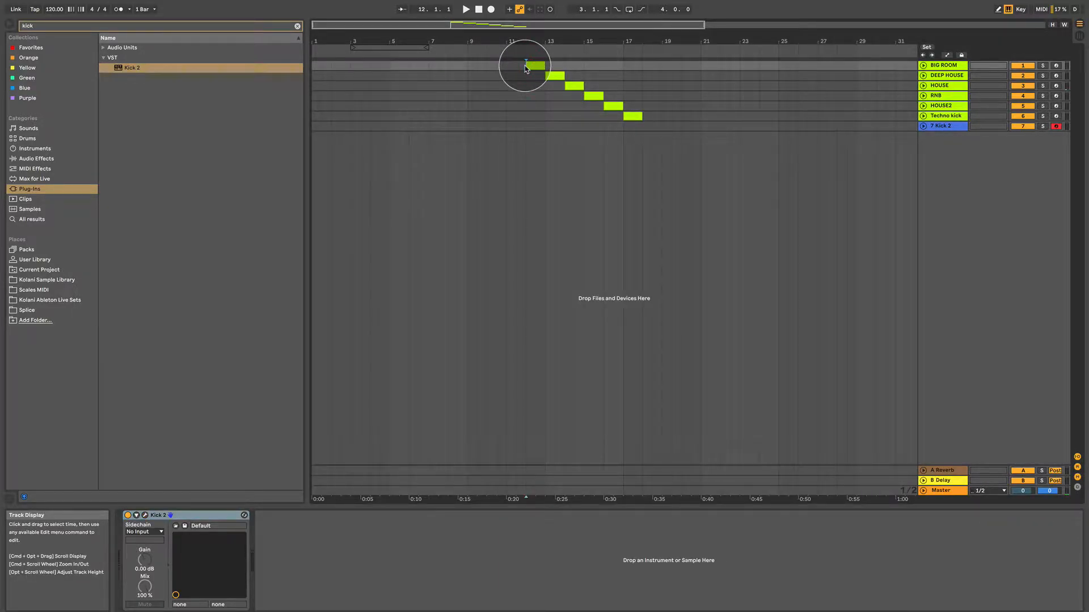
{"action": "key", "text": "space"}
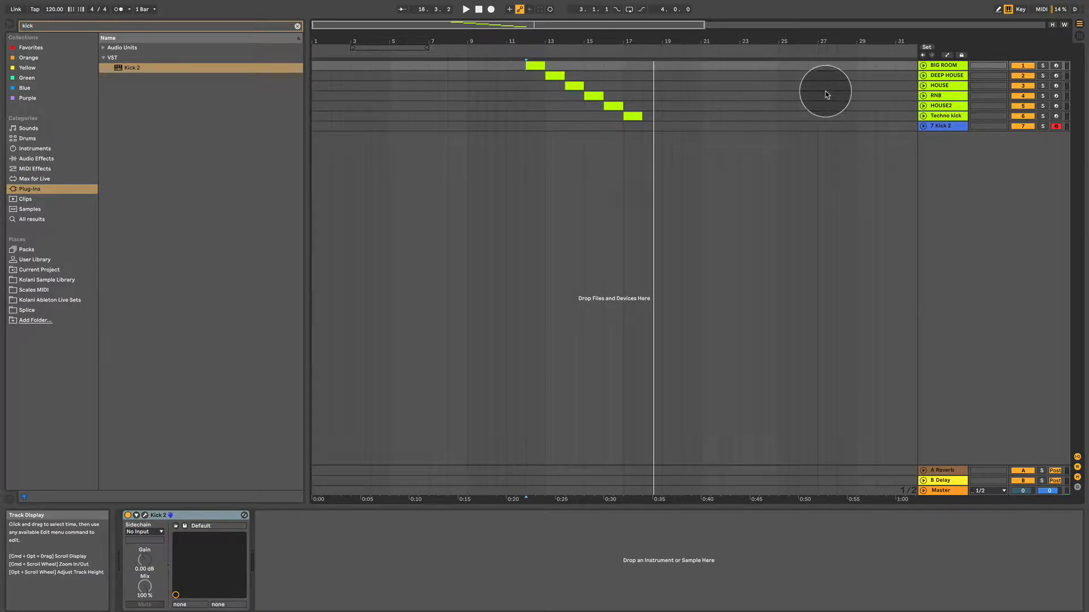
Unfold the tracks from BIG ROOM through Techno kick in the arrangement.
{"action": "left_click", "coordinate": [923, 66]}
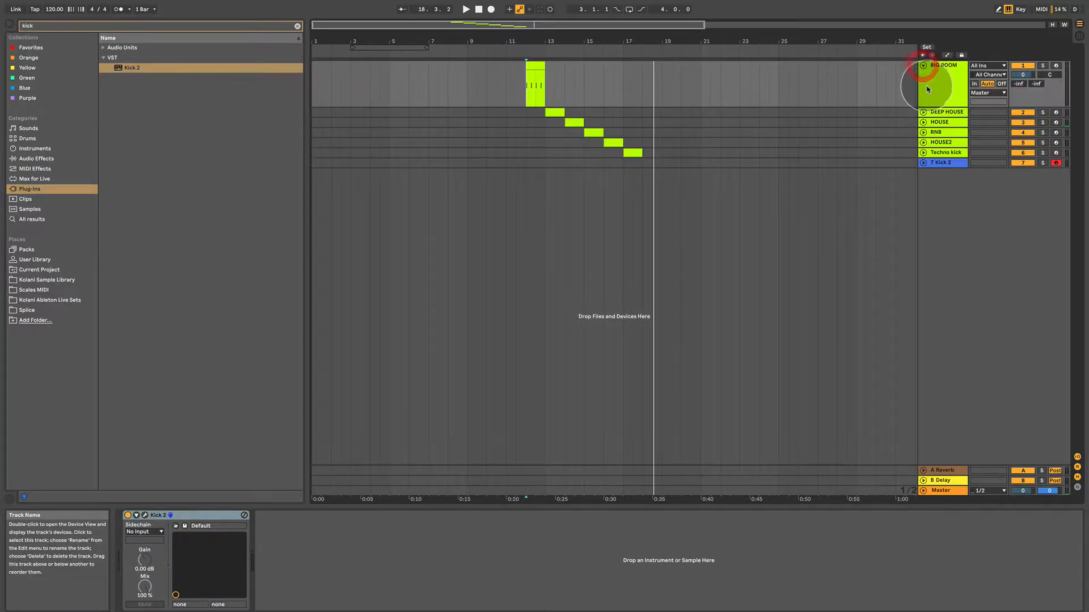
{"action": "left_click", "coordinate": [955, 113]}
{"action": "left_click", "coordinate": [944, 152], "text": "shift"}
{"action": "left_click", "coordinate": [923, 112]}
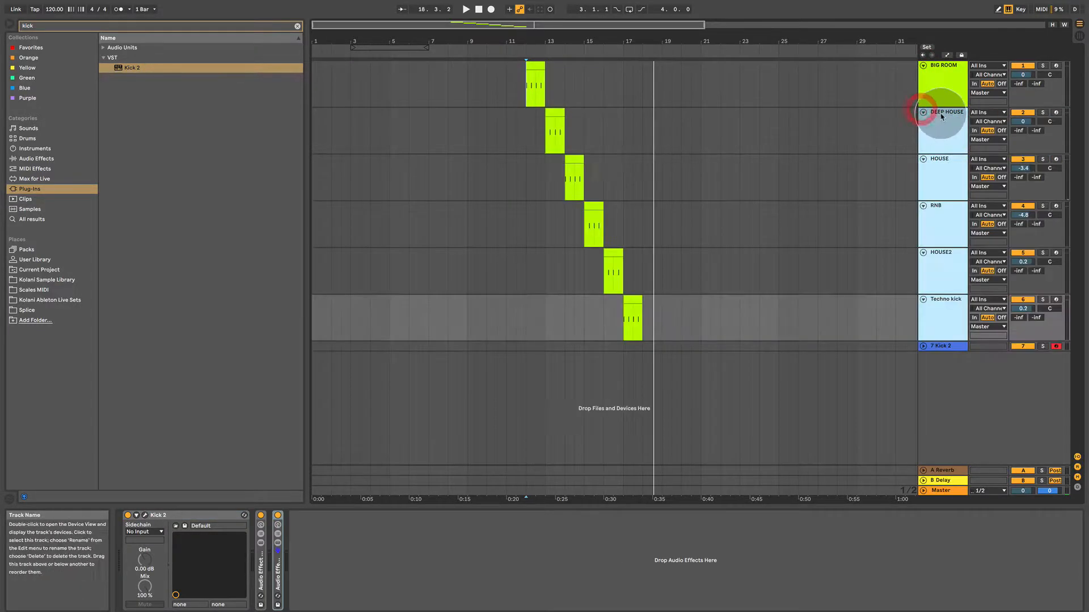
Inspect the device chains on the DEEP HOUSE, HOUSE and Techno kick tracks.
{"action": "left_click", "coordinate": [942, 121]}
{"action": "left_click", "coordinate": [953, 168]}
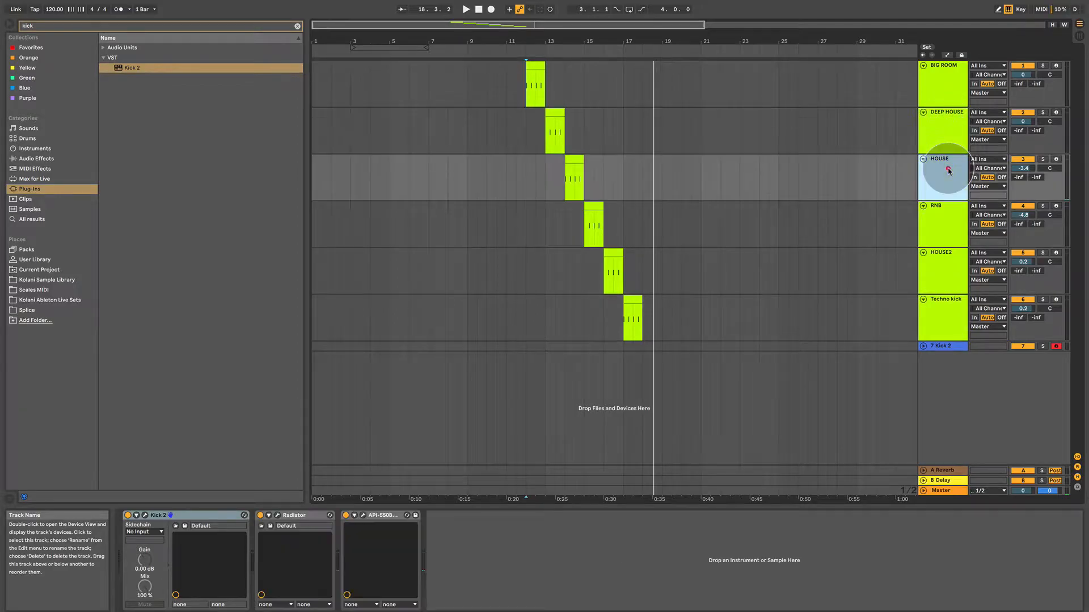
{"action": "left_click", "coordinate": [942, 311]}
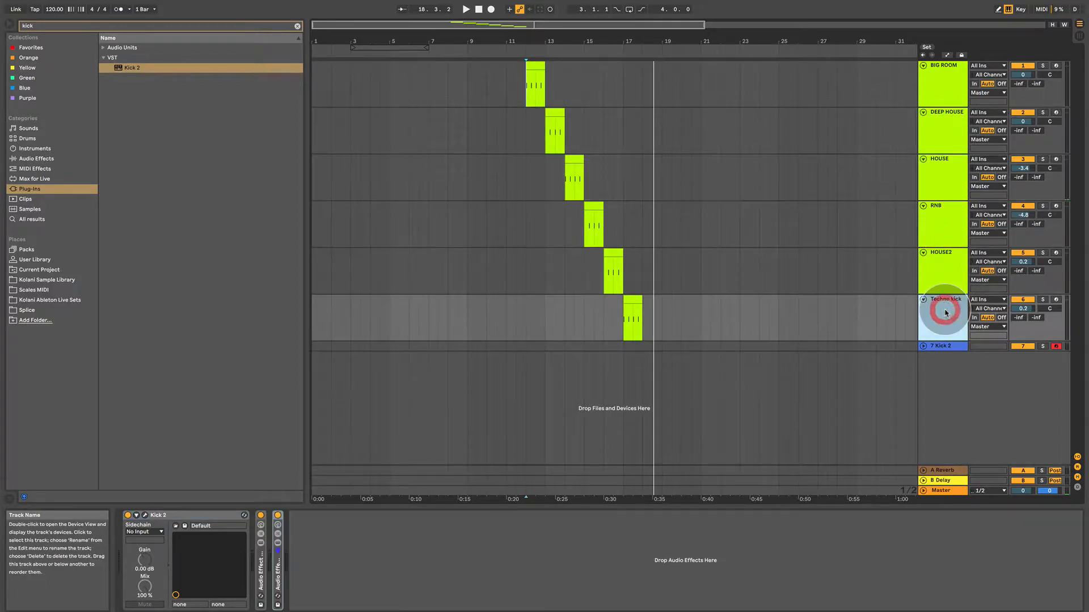
{"action": "double_click", "coordinate": [260, 559]}
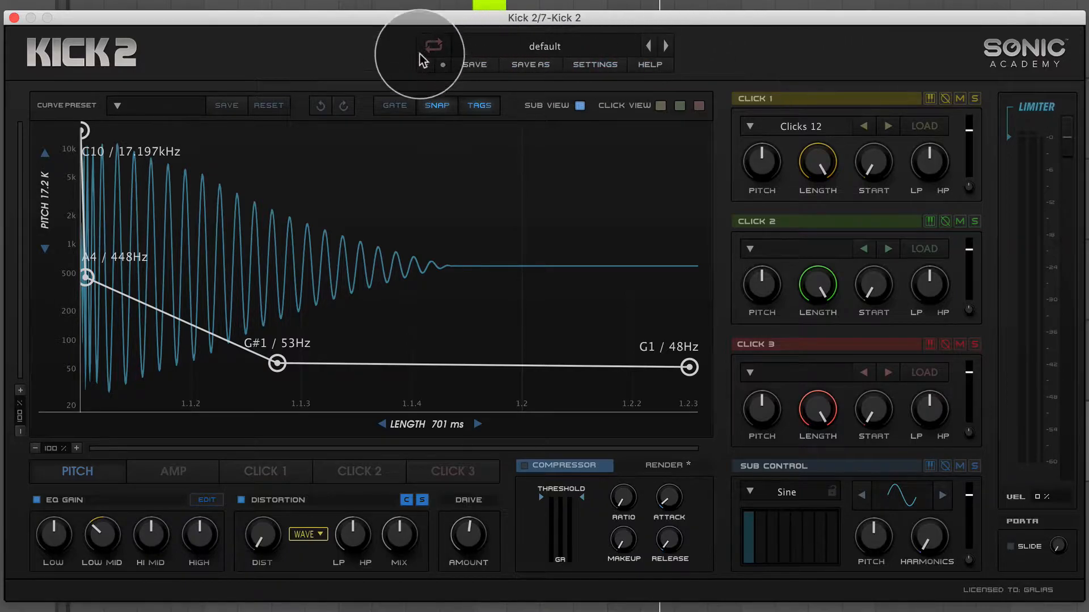
Browse the factory, user and DLC kick presets, including the Free Presets bank.
{"action": "left_click", "coordinate": [545, 46]}
{"action": "left_click", "coordinate": [535, 48]}
{"action": "left_click", "coordinate": [536, 48]}
{"action": "left_click", "coordinate": [445, 183]}
{"action": "left_click", "coordinate": [426, 262]}
{"action": "left_click", "coordinate": [426, 319]}
{"action": "left_click", "coordinate": [427, 367]}
{"action": "left_click", "coordinate": [468, 100]}
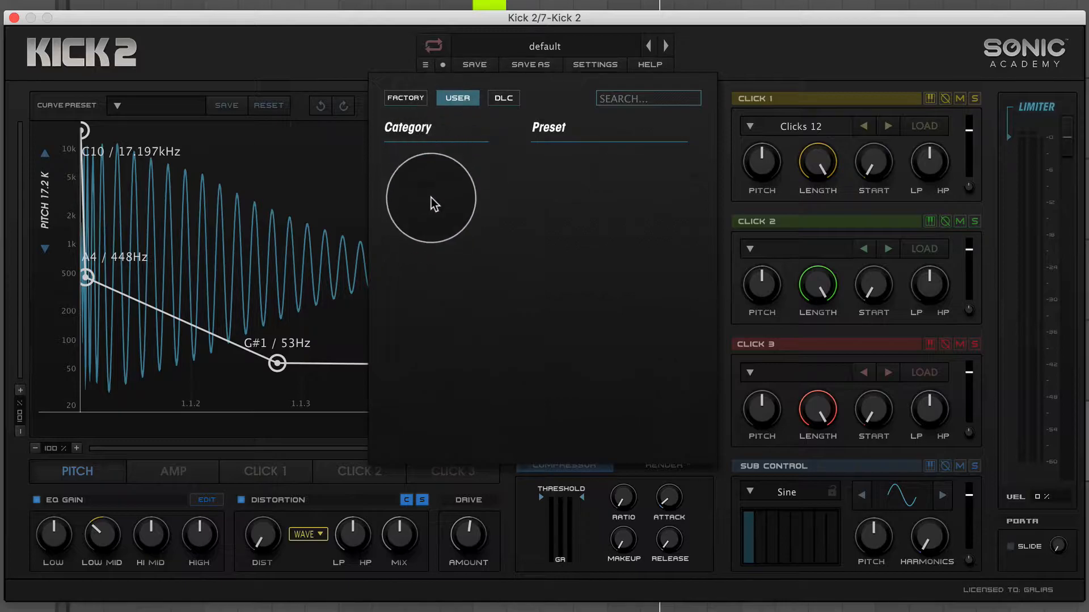
{"action": "left_click", "coordinate": [499, 100]}
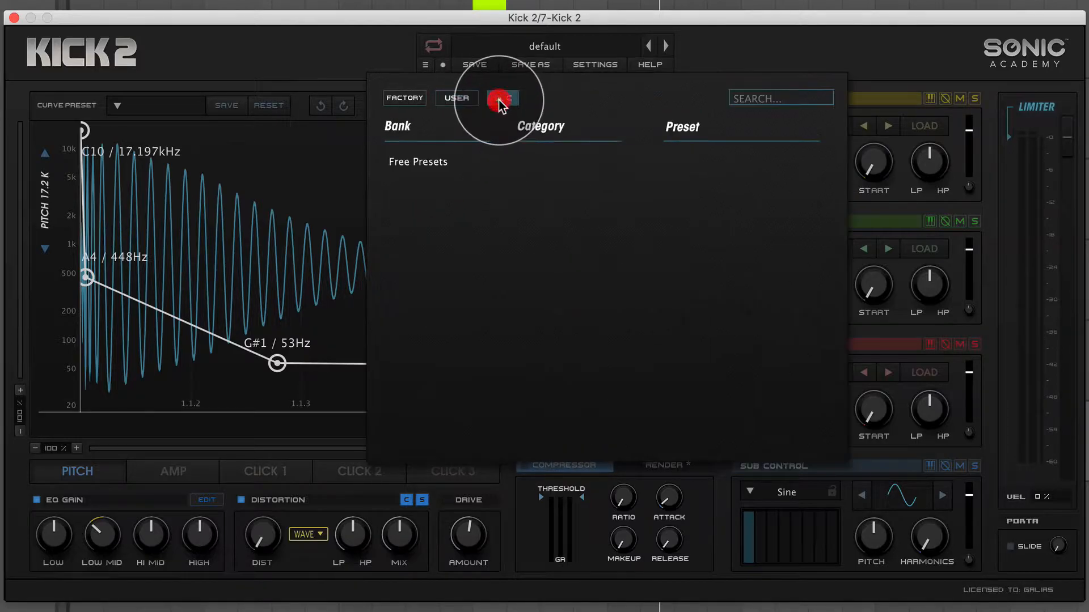
{"action": "left_click", "coordinate": [439, 164]}
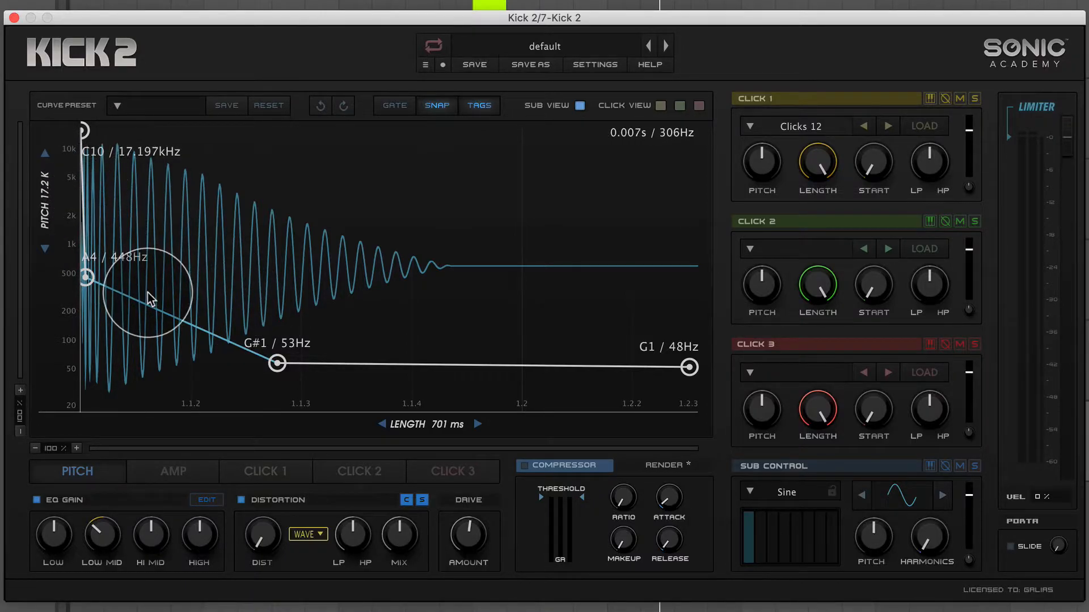
Add four points along the falling pitch segment and one point at about 51 Hz just past the G#1 point.
{"action": "left_click", "coordinate": [117, 295]}
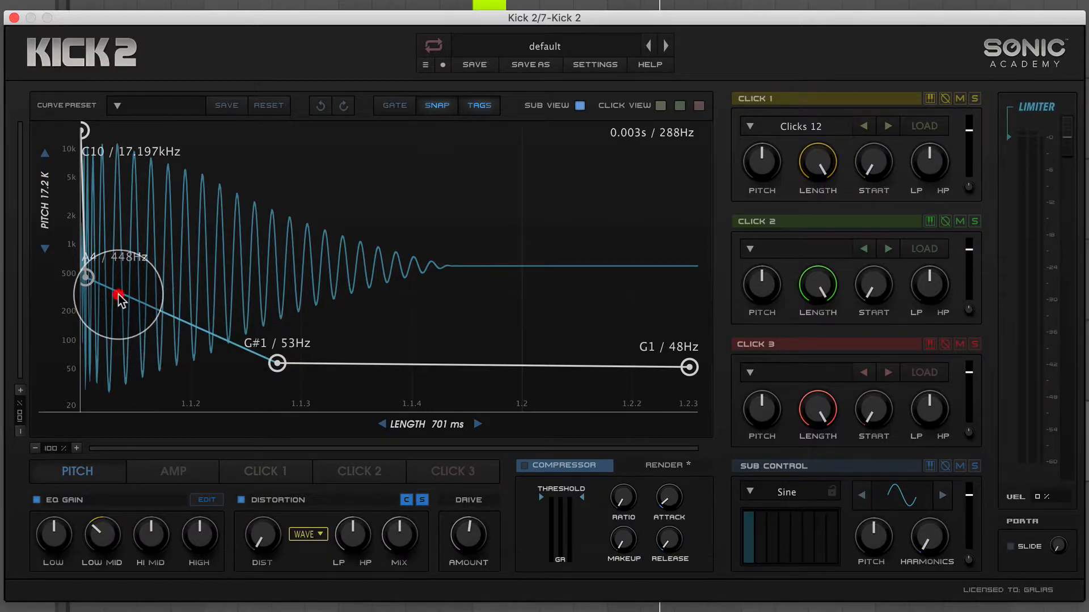
{"action": "left_click", "coordinate": [149, 307]}
{"action": "left_click", "coordinate": [186, 326]}
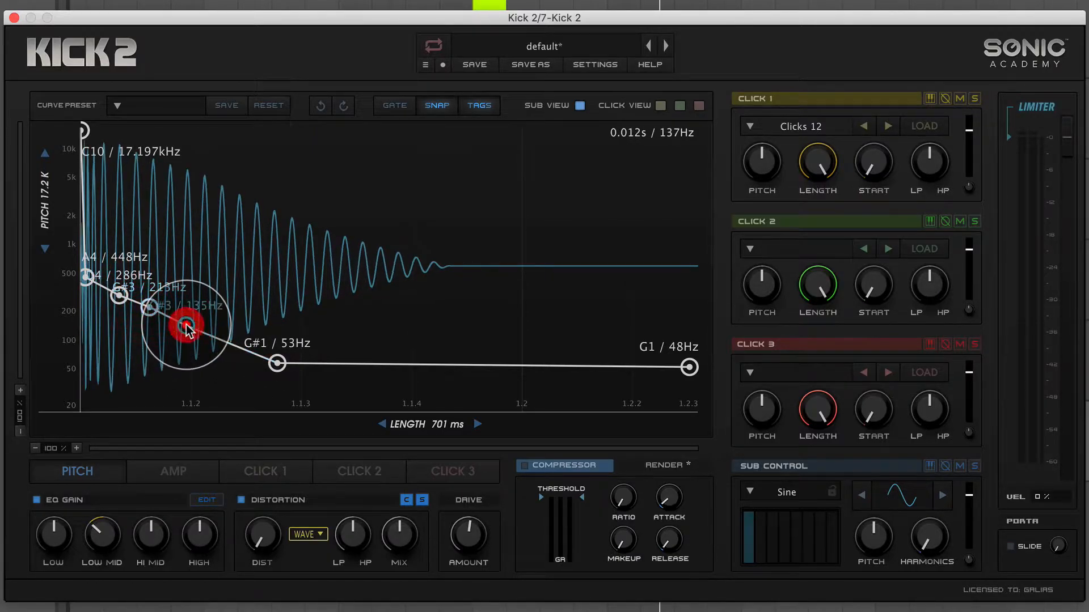
{"action": "left_click", "coordinate": [214, 334]}
{"action": "left_click", "coordinate": [326, 367]}
Raise the fourth added pitch point to about F4 / 349 Hz and delete it.
{"action": "left_click_drag", "start_coordinate": [214, 334], "coordinate": [313, 288]}
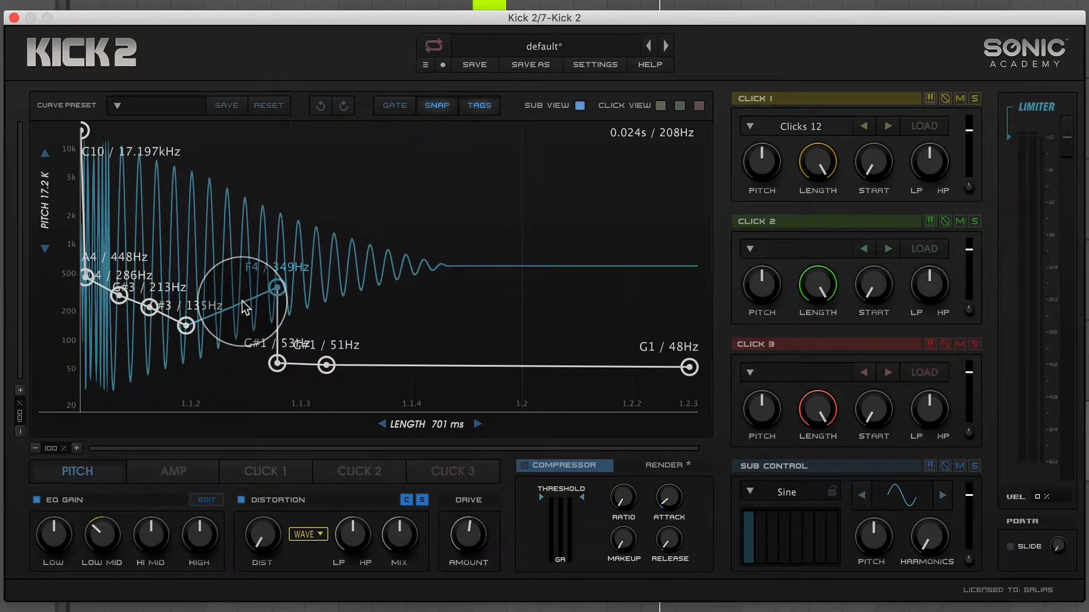
{"action": "right_click", "coordinate": [246, 299]}
{"action": "right_click", "coordinate": [272, 290]}
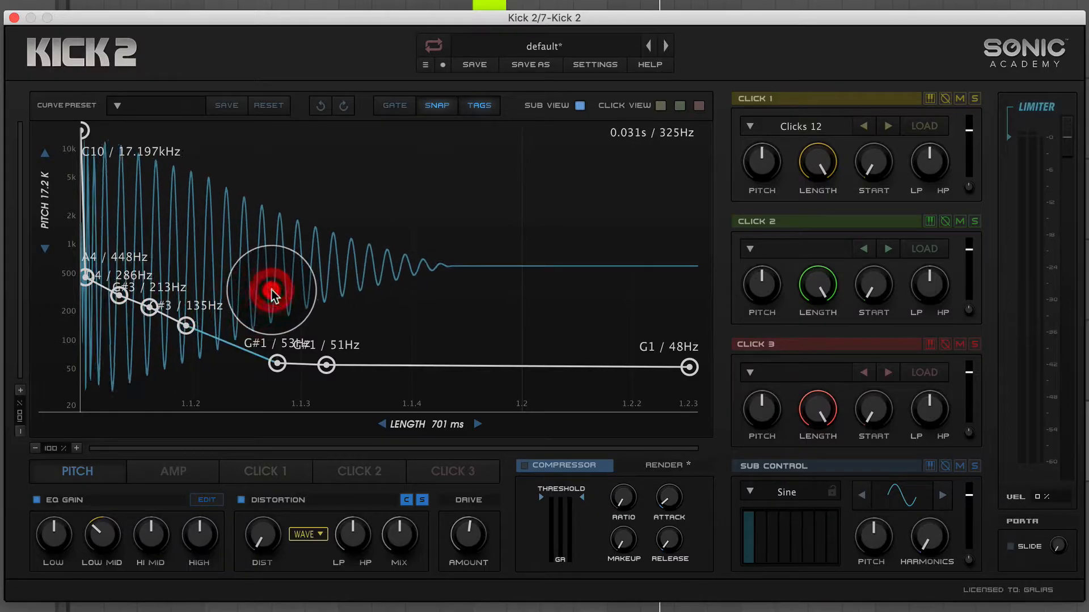
Move the 51 Hz pitch point further along to about A1 / 55 Hz and set the kick length to about 760 ms.
{"action": "left_click_drag", "start_coordinate": [321, 373], "coordinate": [449, 371]}
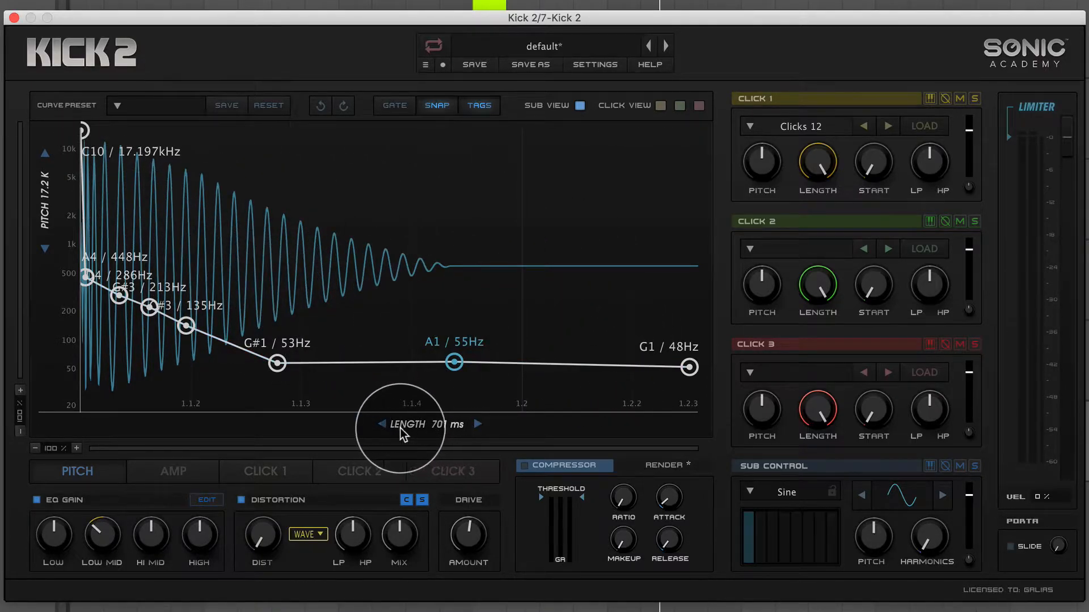
{"action": "left_click_drag", "start_coordinate": [409, 426], "coordinate": [308, 409]}
{"action": "mouse_move", "coordinate": [417, 408]}
{"action": "left_mouse_down"}
{"action": "mouse_move", "coordinate": [443, 433]}
{"action": "mouse_move", "coordinate": [406, 401]}
{"action": "mouse_move", "coordinate": [413, 413]}
{"action": "left_mouse_up"}
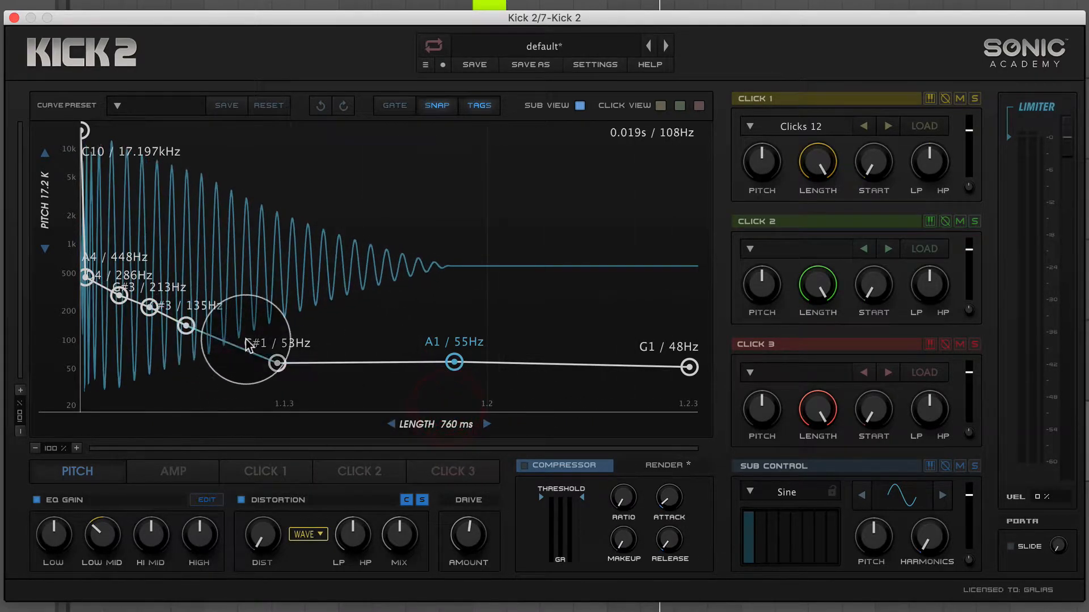
Delete the extra points from the falling pitch segment and place the second pitch point at about F4 / 349 Hz.
{"action": "double_click", "coordinate": [185, 330]}
{"action": "double_click", "coordinate": [151, 309]}
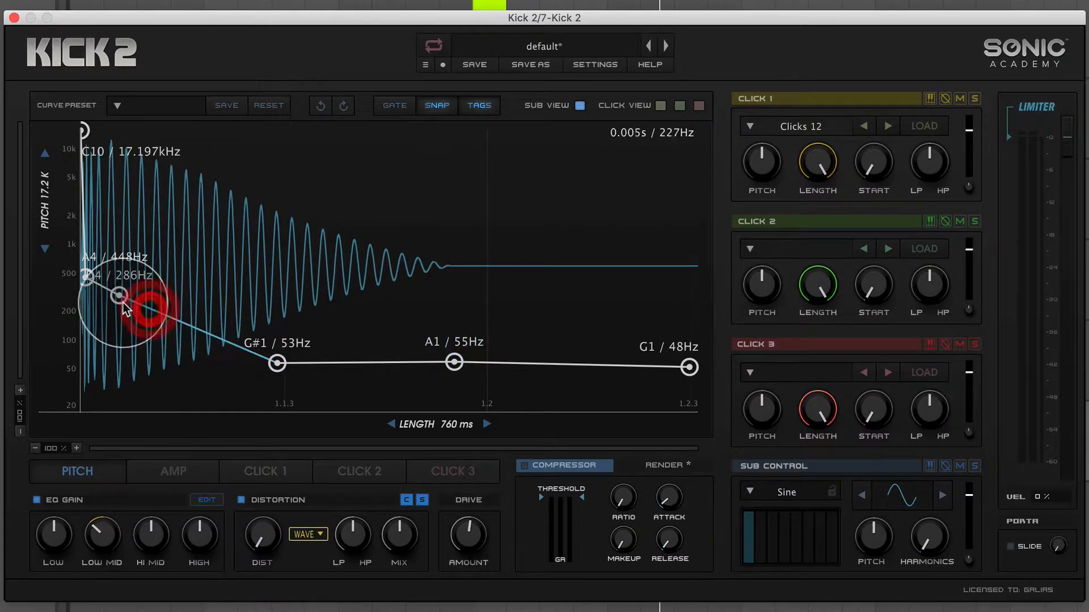
{"action": "left_click_drag", "start_coordinate": [93, 287], "coordinate": [98, 287]}
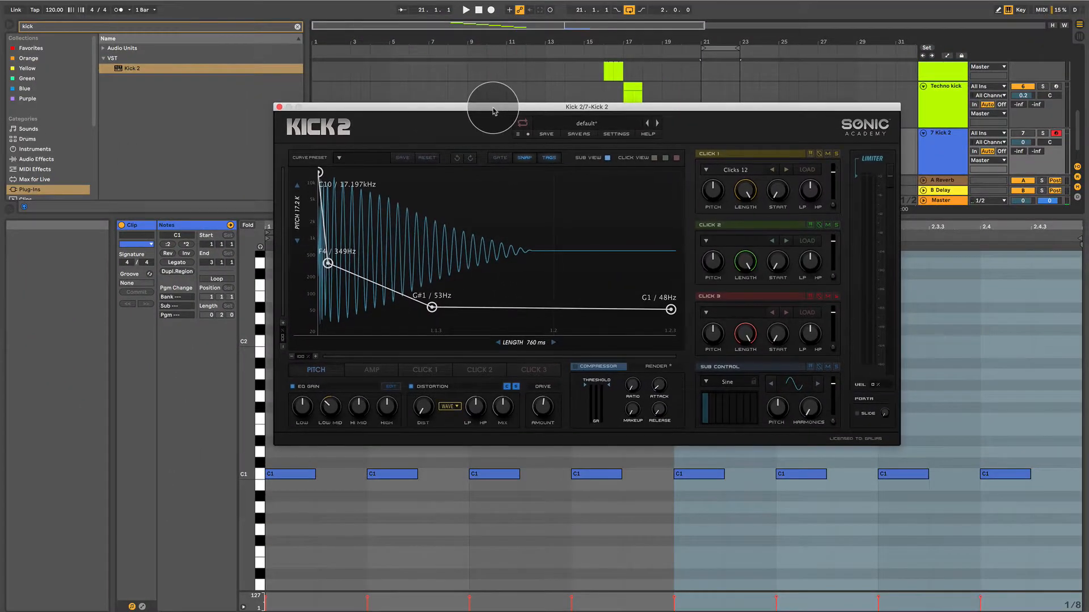
Move the third pitch point to about G1 / 49 Hz and the second one to about E4 / 330 Hz.
{"action": "left_click_drag", "start_coordinate": [493, 111], "coordinate": [463, 236]}
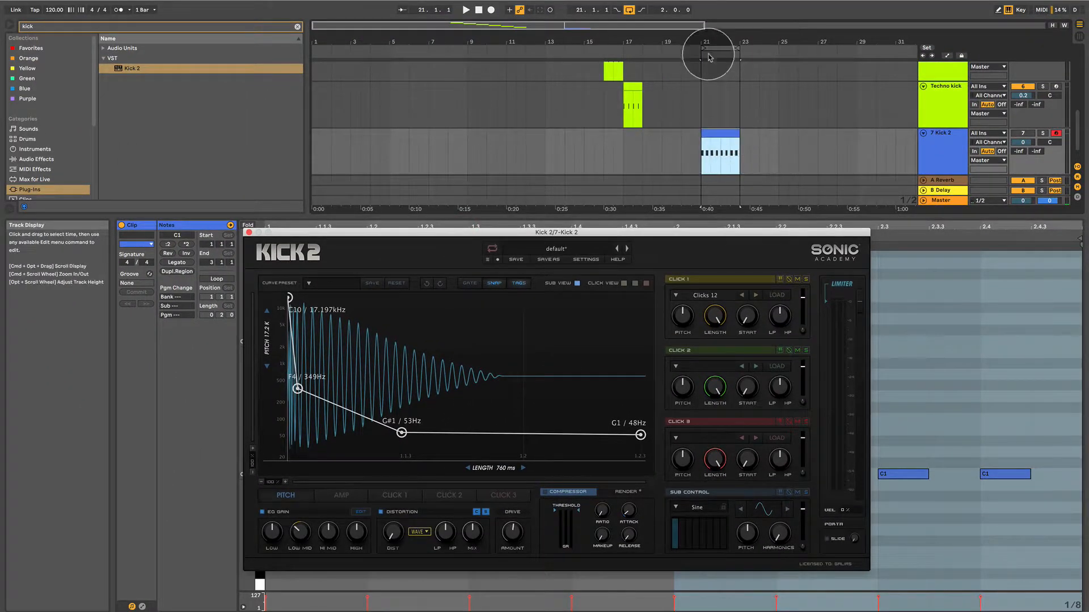
{"action": "left_click_drag", "start_coordinate": [607, 232], "coordinate": [648, 94]}
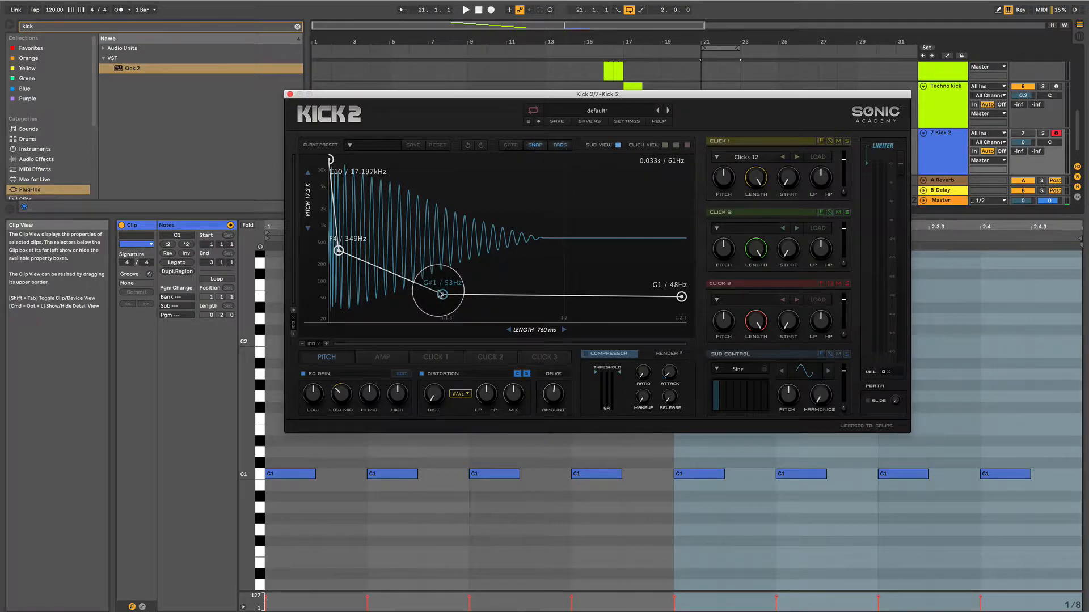
{"action": "mouse_move", "coordinate": [442, 295]}
{"action": "left_mouse_down"}
{"action": "mouse_move", "coordinate": [508, 295]}
{"action": "mouse_move", "coordinate": [460, 296]}
{"action": "left_mouse_up"}
{"action": "left_click_drag", "start_coordinate": [341, 257], "coordinate": [351, 271]}
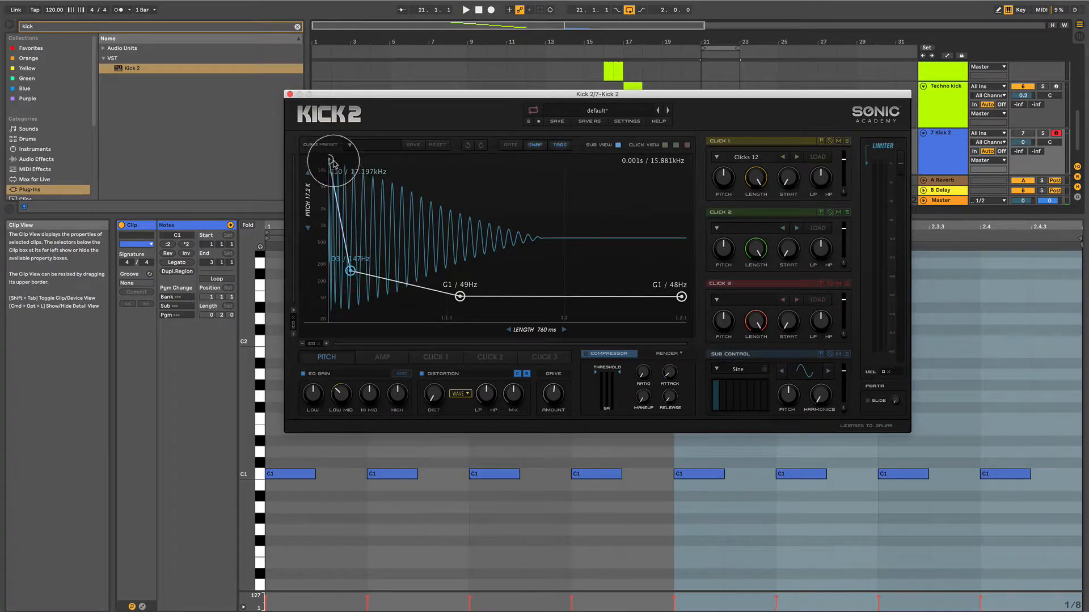
{"action": "left_click_drag", "start_coordinate": [350, 271], "coordinate": [340, 251]}
Lower the Kick 2 track volume to -12.4 dB and start looped playback of the kick clip.
{"action": "left_click_drag", "start_coordinate": [1031, 139], "coordinate": [1031, 144]}
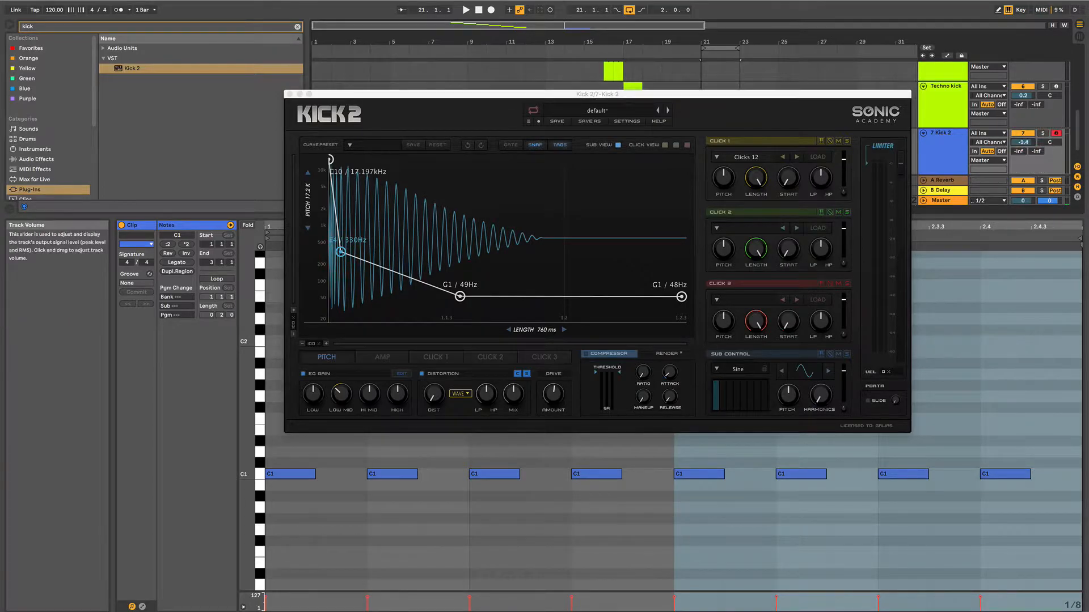
{"action": "left_click_drag", "start_coordinate": [722, 92], "coordinate": [722, 68]}
{"action": "key", "text": "space"}
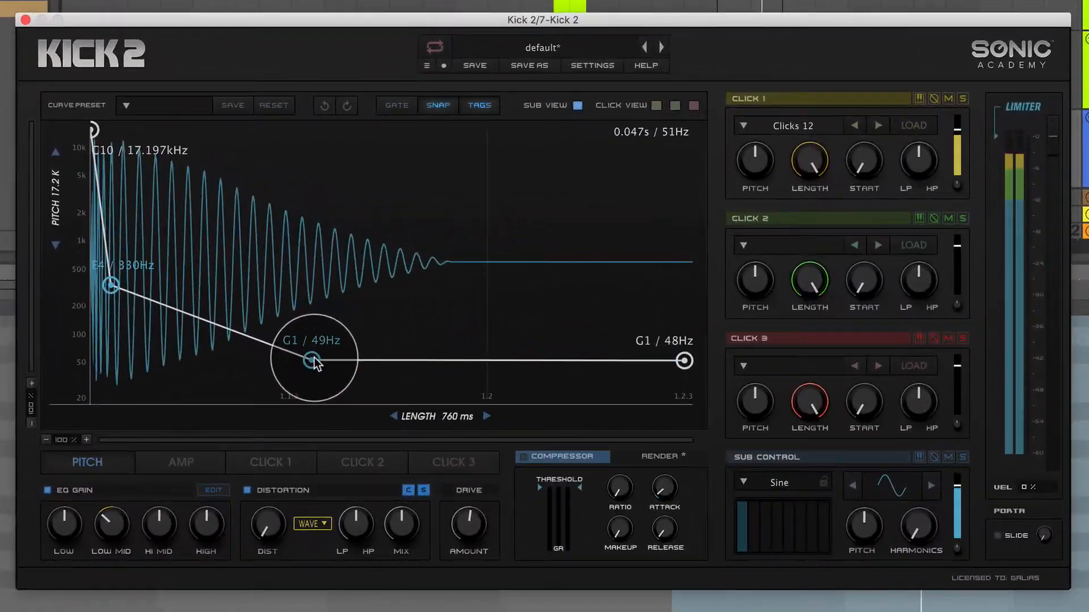
Move the third pitch point further along to about F#1 / 46 Hz and the second one to about B3 / 247 Hz.
{"action": "left_click_drag", "start_coordinate": [314, 362], "coordinate": [414, 361]}
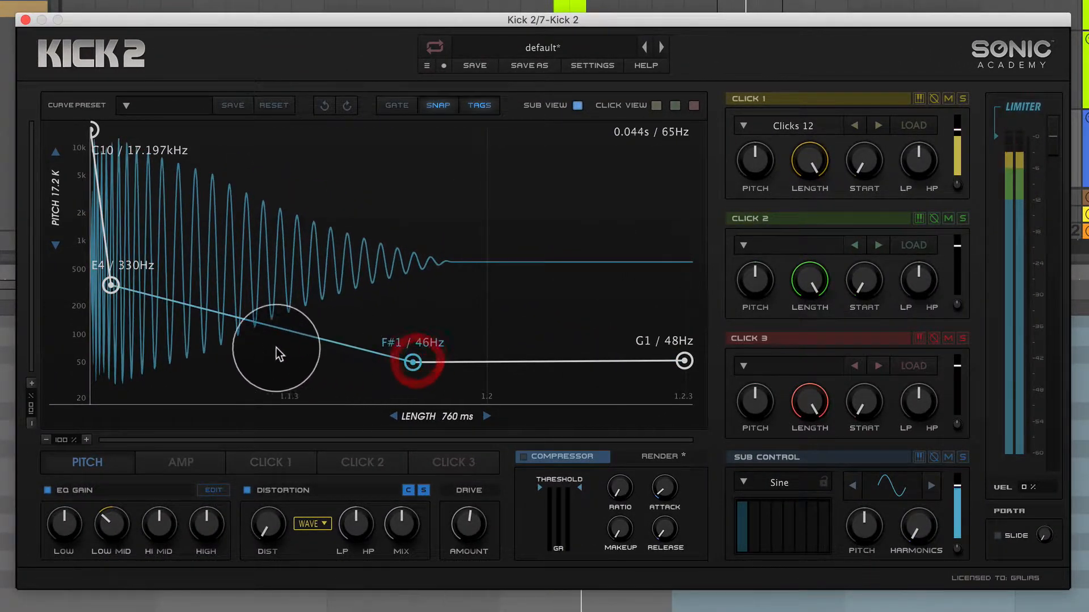
{"action": "left_click", "coordinate": [267, 347]}
{"action": "mouse_move", "coordinate": [120, 292]}
{"action": "left_mouse_down"}
{"action": "mouse_move", "coordinate": [118, 308]}
{"action": "mouse_move", "coordinate": [117, 296]}
{"action": "left_mouse_up"}
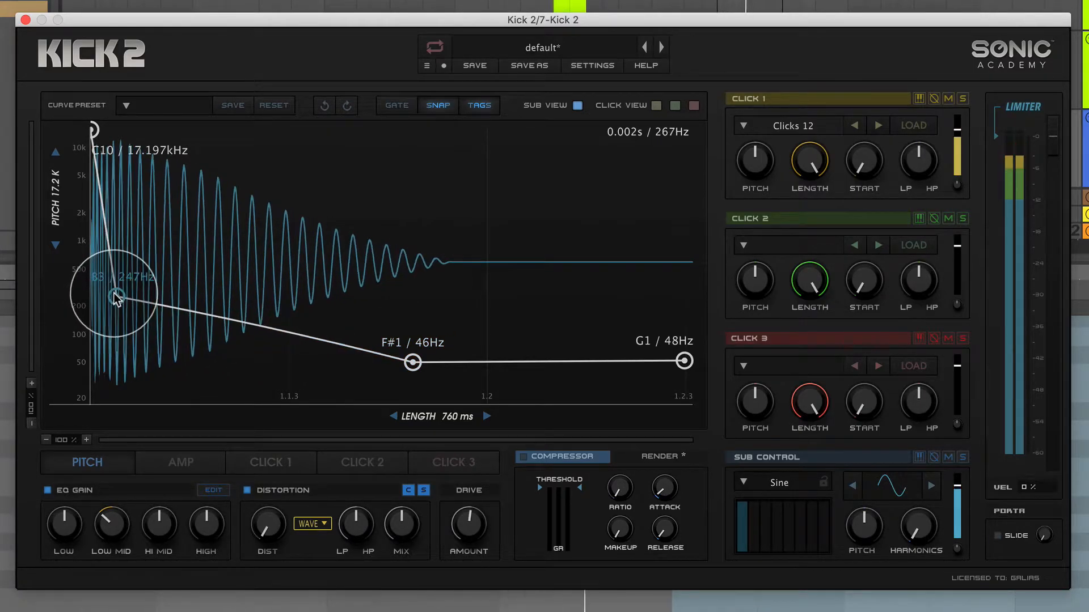
{"action": "left_click_drag", "start_coordinate": [414, 362], "coordinate": [442, 365]}
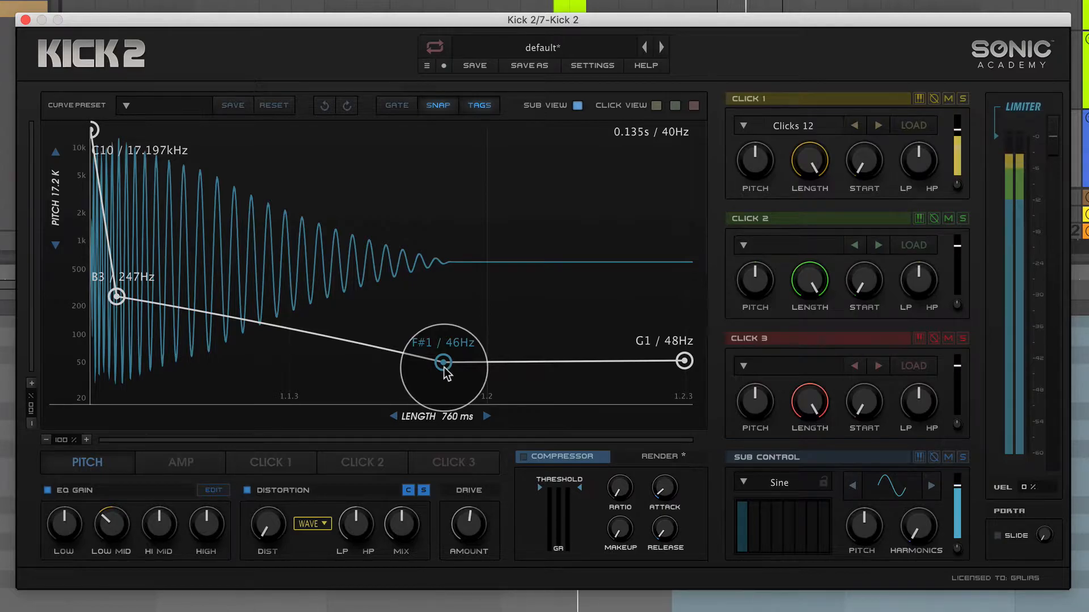
Shift the third pitch point to about F1 / 44 Hz and add end points at about A0 / 28 Hz and C#1 / 51 Hz.
{"action": "left_click_drag", "start_coordinate": [684, 361], "coordinate": [684, 366]}
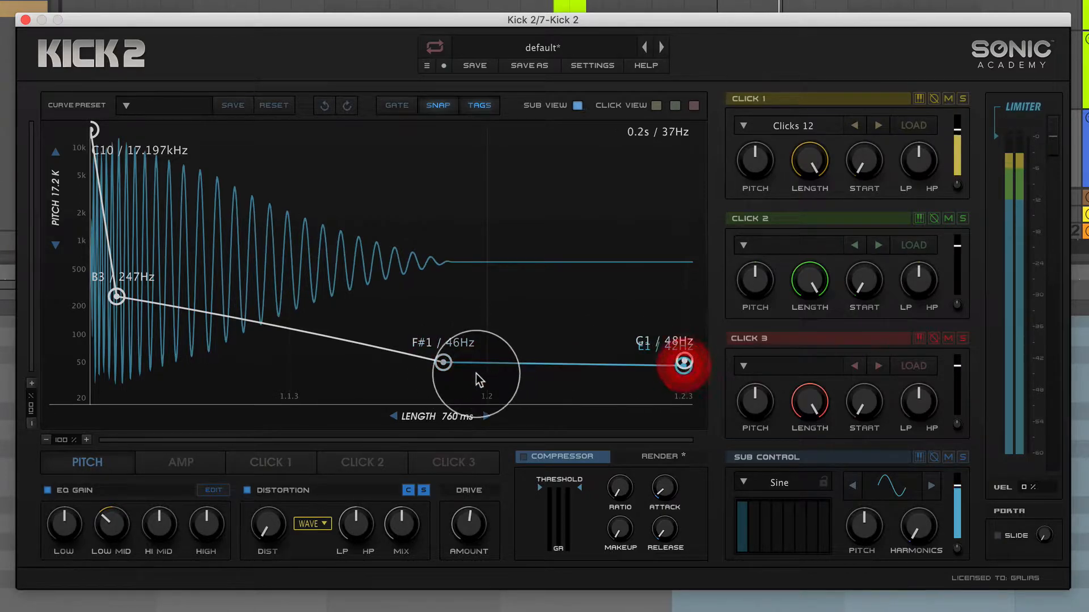
{"action": "left_click_drag", "start_coordinate": [443, 363], "coordinate": [550, 364]}
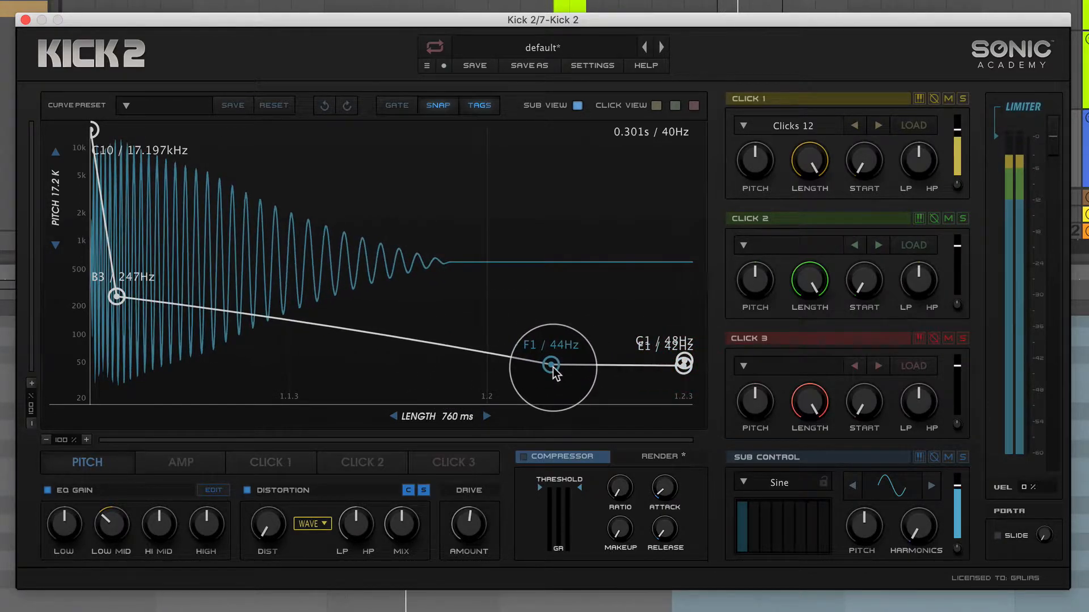
{"action": "left_click_drag", "start_coordinate": [684, 366], "coordinate": [685, 383]}
{"action": "double_click", "coordinate": [684, 360]}
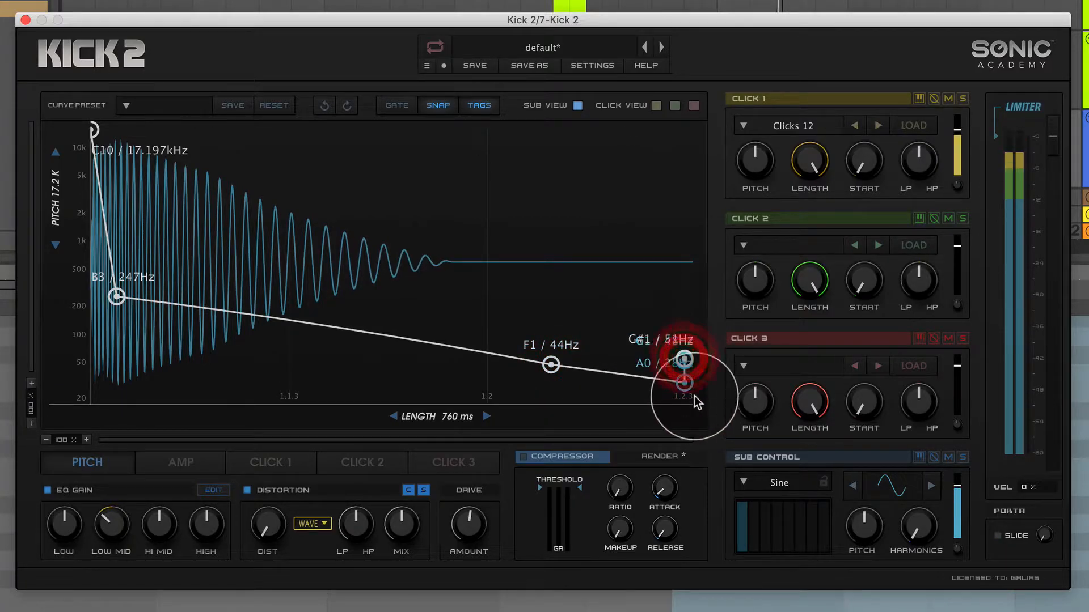
Bend the pitch segment before the F1 point downward and set the second point to about A#3 / 233 Hz.
{"action": "left_click_drag", "start_coordinate": [117, 297], "coordinate": [113, 308]}
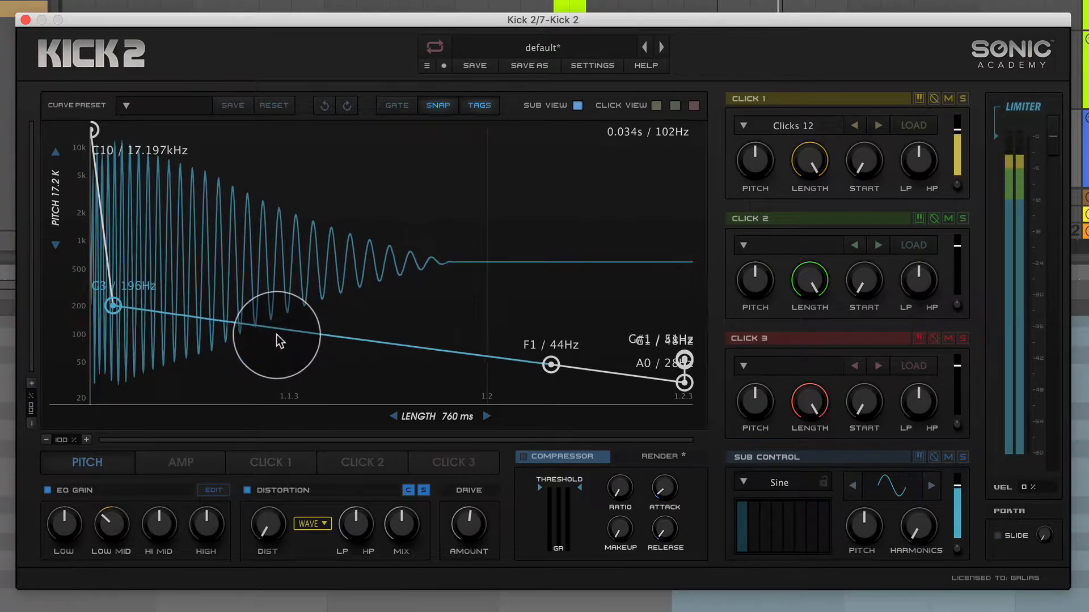
{"action": "left_click_drag", "start_coordinate": [268, 357], "coordinate": [255, 366]}
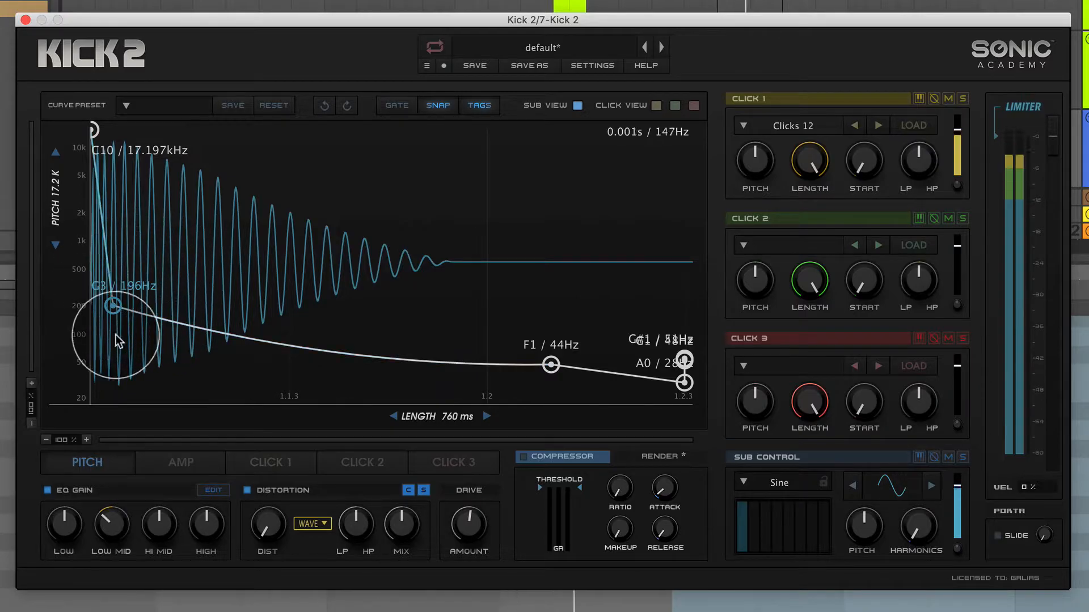
{"action": "left_click_drag", "start_coordinate": [114, 309], "coordinate": [112, 299]}
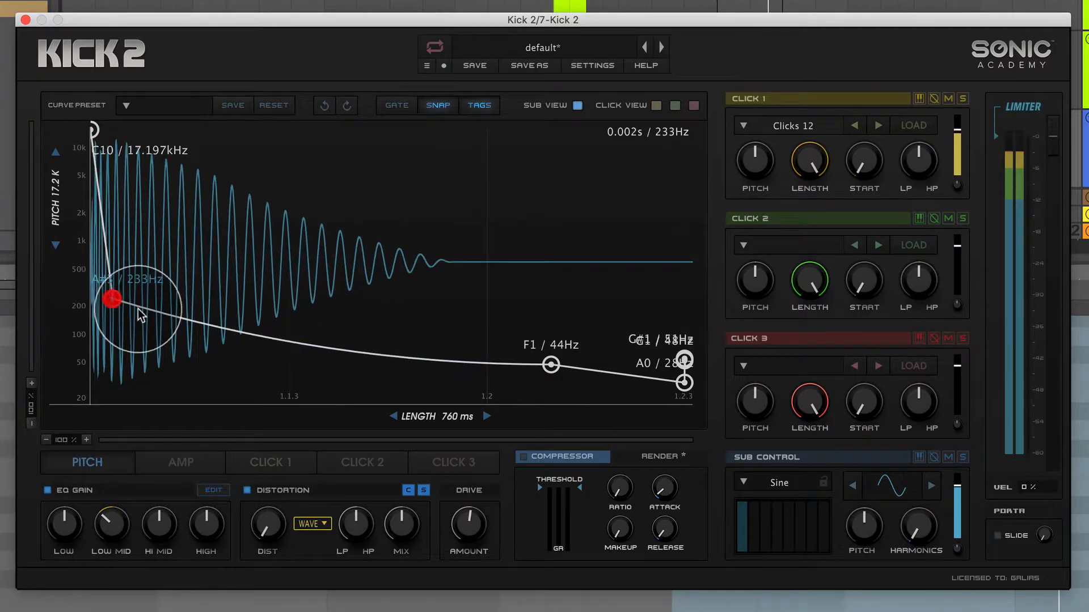
Insert a pitch point between the A#3 and F1 points at about F2 / 87 Hz.
{"action": "double_click", "coordinate": [239, 333]}
{"action": "left_click_drag", "start_coordinate": [239, 333], "coordinate": [309, 337]}
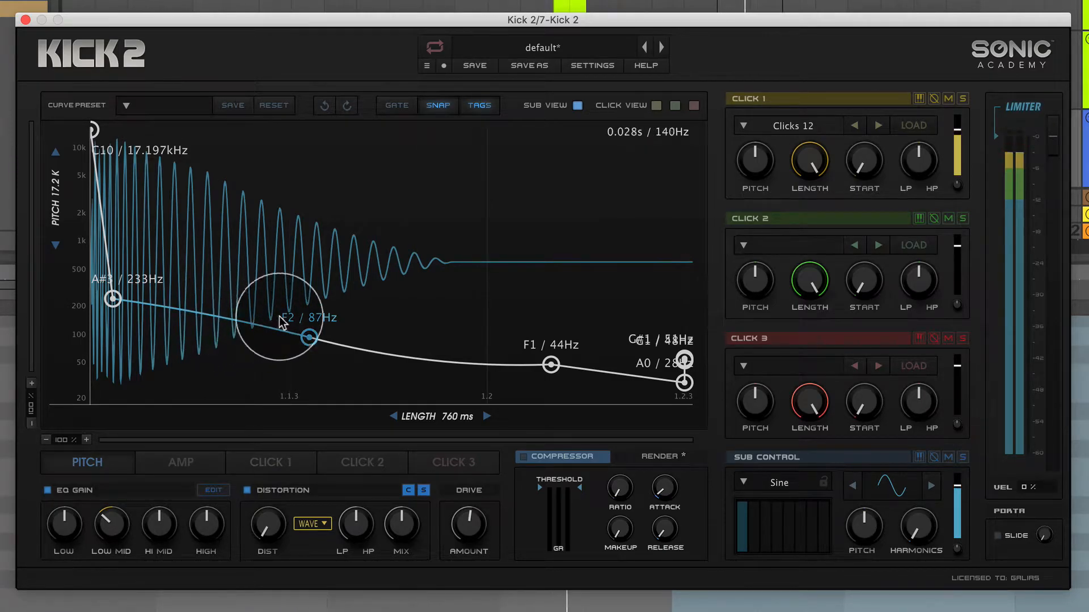
Lower the first two pitch points to about F#4 / 370 Hz and G3 / 196 Hz, and mute Click 1.
{"action": "left_click_drag", "start_coordinate": [97, 138], "coordinate": [128, 308]}
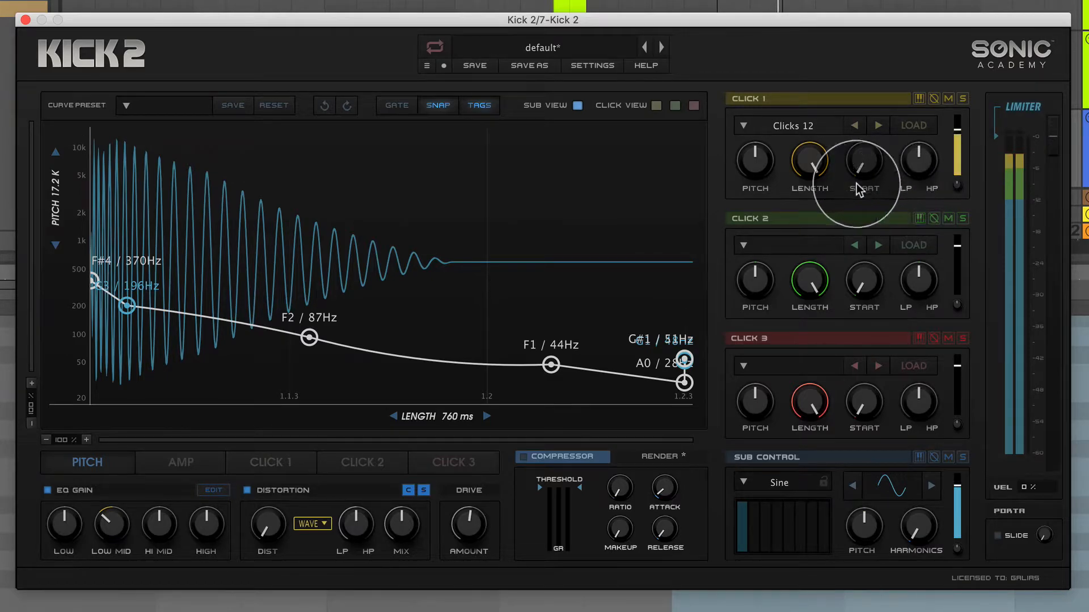
{"action": "left_click", "coordinate": [948, 100]}
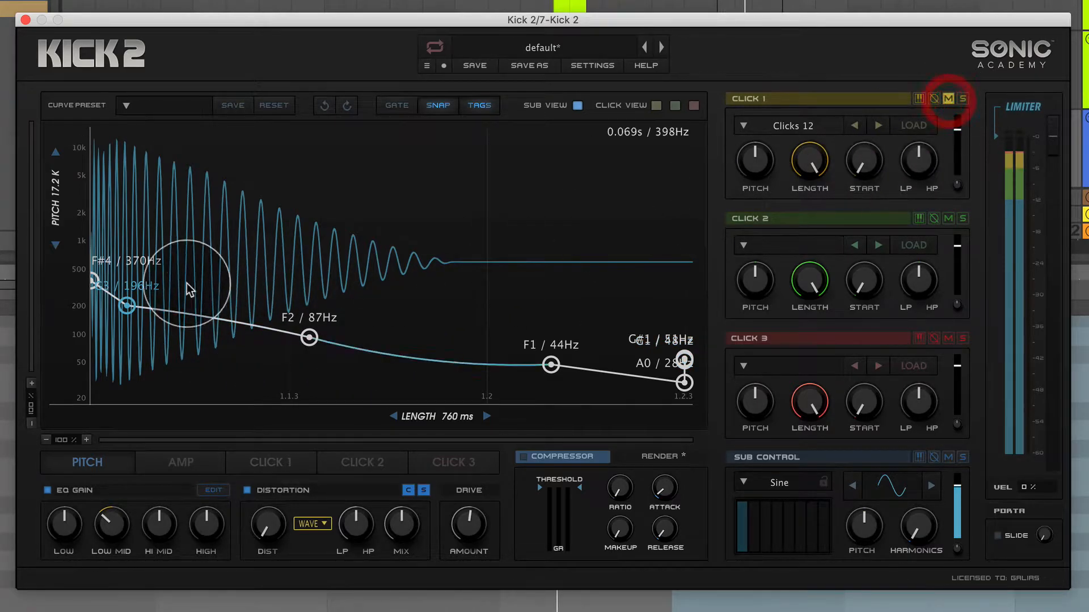
Reduce the pitch curve to four points at about A#4 / 466 Hz, F#2 / 92 Hz, D#1 / 39 Hz and D1 / 37 Hz.
{"action": "mouse_move", "coordinate": [89, 281]}
{"action": "left_mouse_down"}
{"action": "mouse_move", "coordinate": [95, 146]}
{"action": "mouse_move", "coordinate": [74, 253]}
{"action": "mouse_move", "coordinate": [80, 272]}
{"action": "left_mouse_up"}
{"action": "left_click_drag", "start_coordinate": [311, 338], "coordinate": [130, 335]}
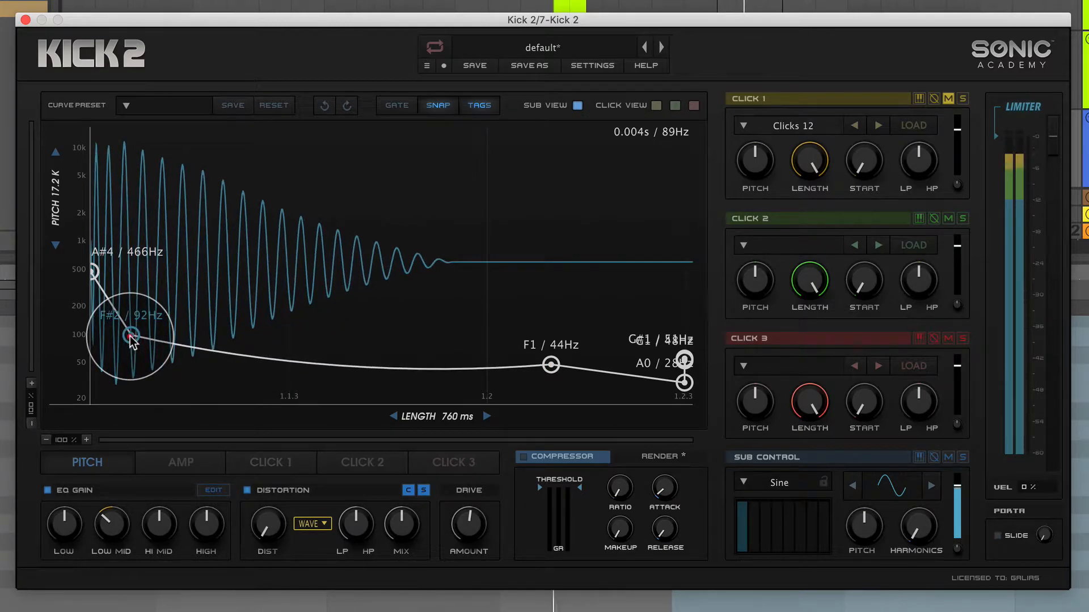
{"action": "left_click_drag", "start_coordinate": [549, 366], "coordinate": [490, 372]}
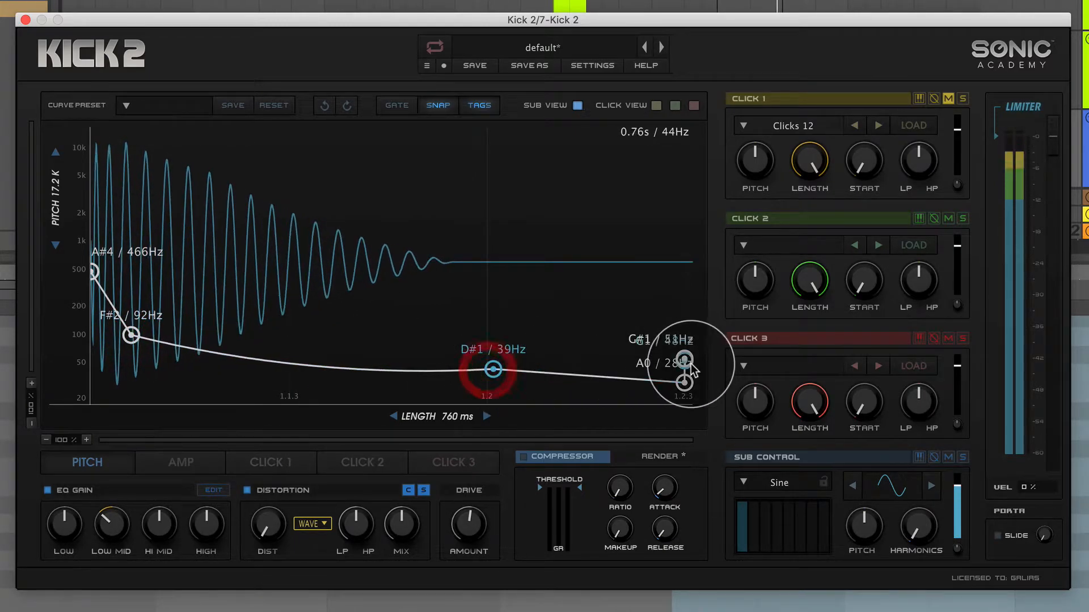
{"action": "mouse_move", "coordinate": [687, 365]}
{"action": "left_mouse_down"}
{"action": "mouse_move", "coordinate": [636, 371]}
{"action": "mouse_move", "coordinate": [685, 373]}
{"action": "left_mouse_up"}
{"action": "double_click", "coordinate": [637, 367]}
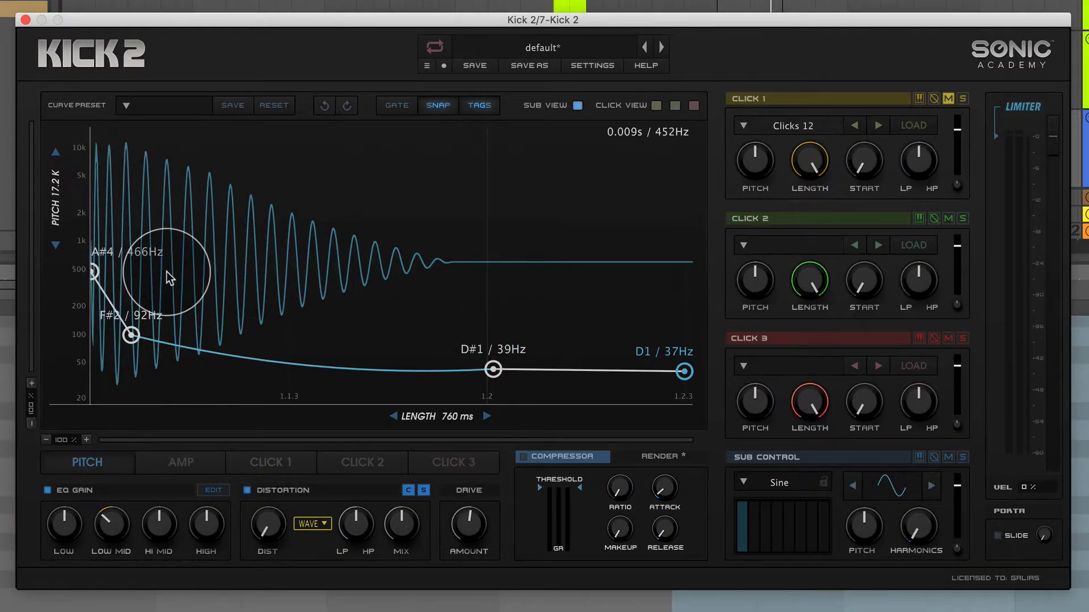
Raise the four pitch points to about B8 / 7.902 kHz, C#4 / 277 Hz, B1 / 62 Hz and F#1 / 46 Hz.
{"action": "left_click_drag", "start_coordinate": [93, 271], "coordinate": [93, 160]}
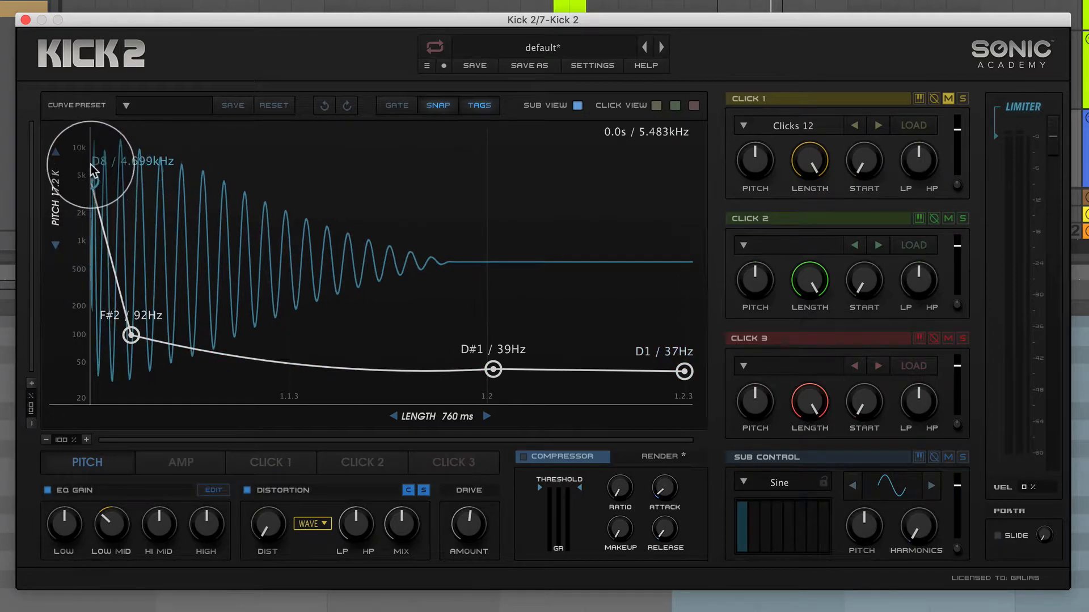
{"action": "left_click_drag", "start_coordinate": [131, 335], "coordinate": [121, 292]}
{"action": "left_click_drag", "start_coordinate": [493, 372], "coordinate": [467, 351]}
{"action": "left_click_drag", "start_coordinate": [684, 372], "coordinate": [685, 364]}
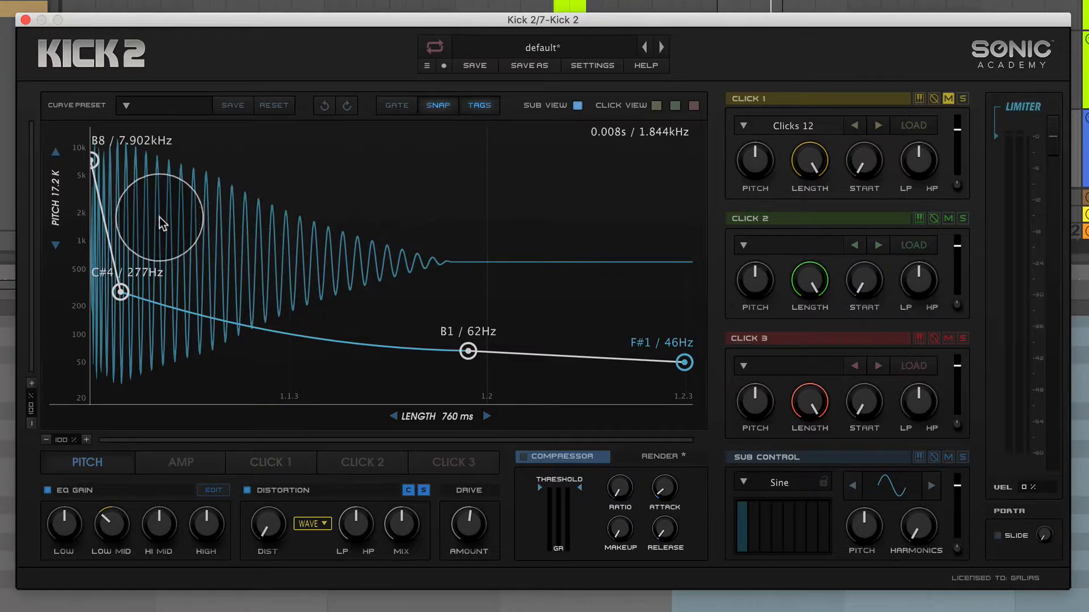
View the amplitude envelope for comparison and return to the pitch envelope.
{"action": "left_click", "coordinate": [77, 464]}
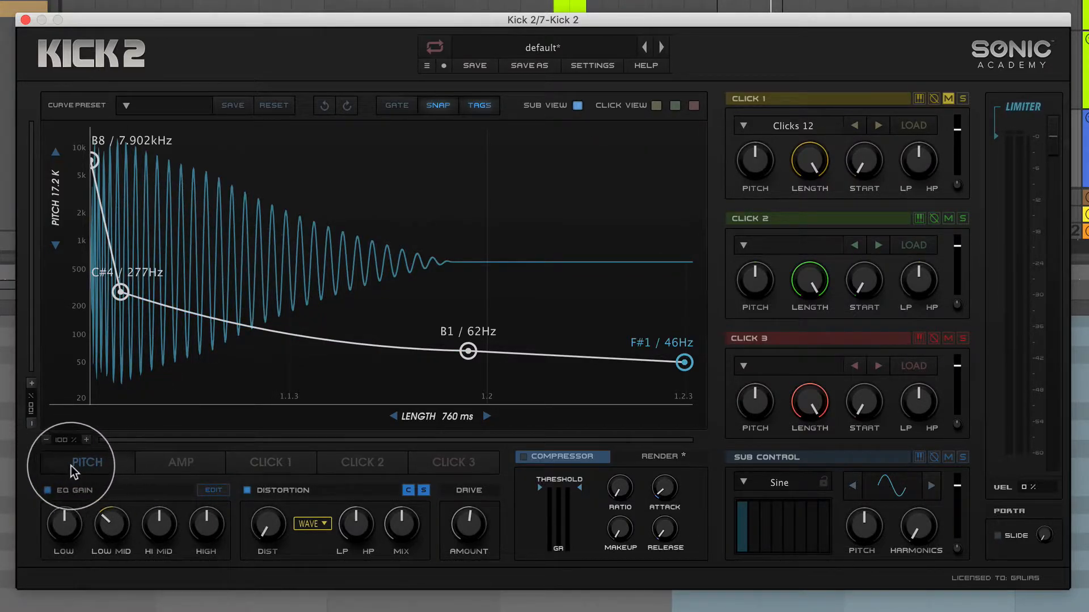
{"action": "left_click", "coordinate": [185, 461]}
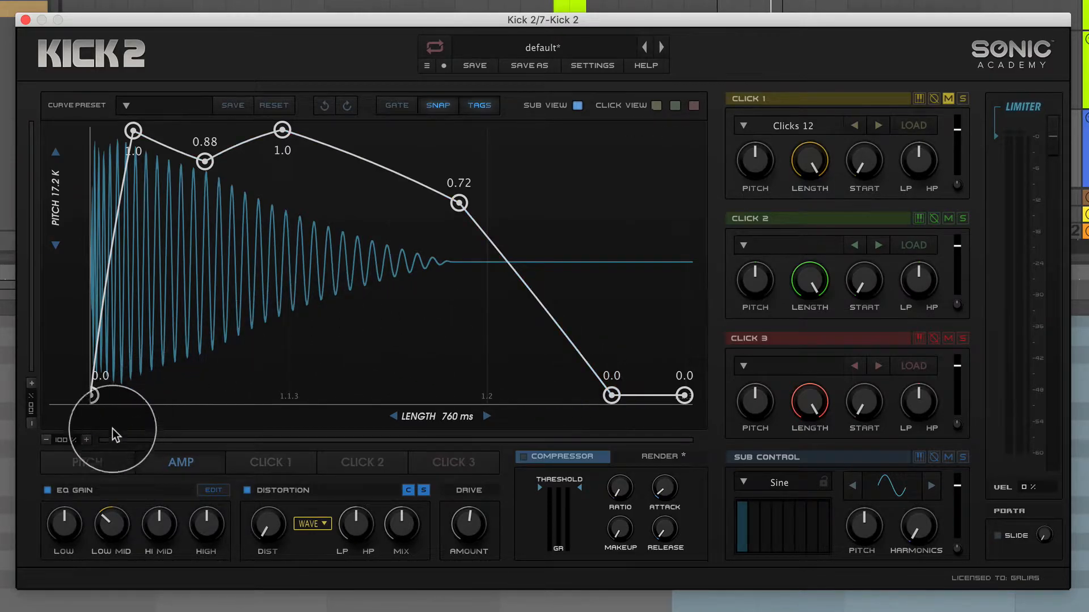
{"action": "left_click", "coordinate": [94, 460]}
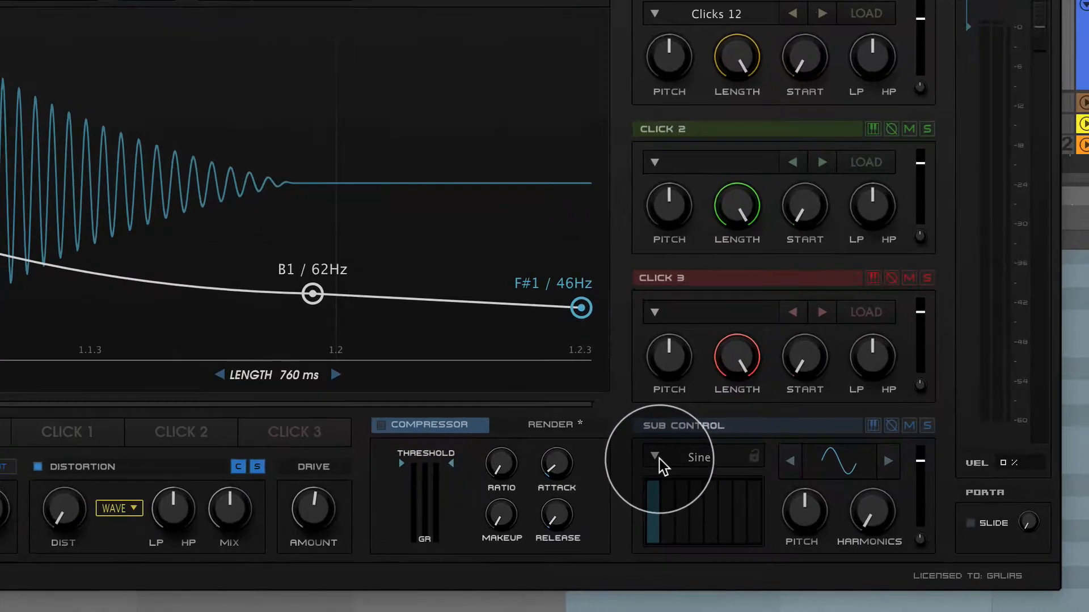
Browse the Sub Control preset categories and load KickLive from Kicks.
{"action": "left_click", "coordinate": [743, 482]}
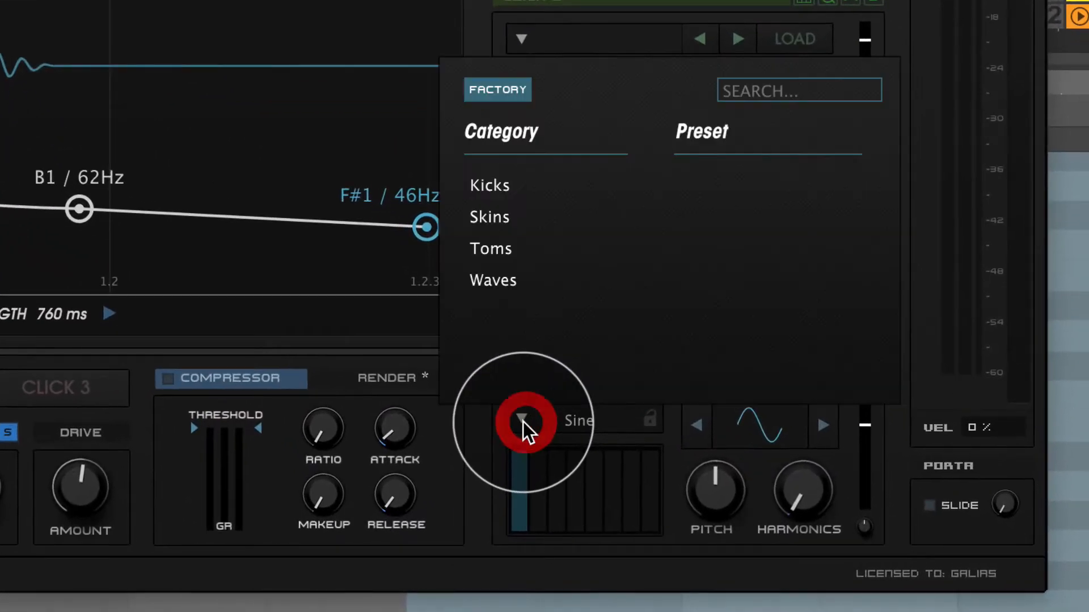
{"action": "left_click", "coordinate": [502, 218]}
{"action": "left_click", "coordinate": [499, 280]}
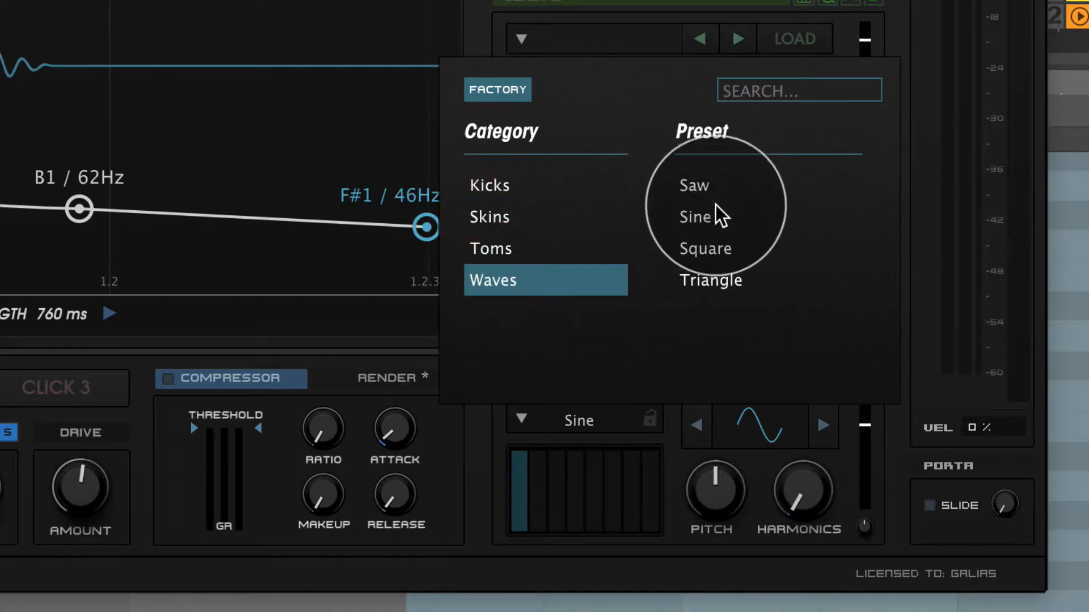
{"action": "left_click", "coordinate": [514, 249]}
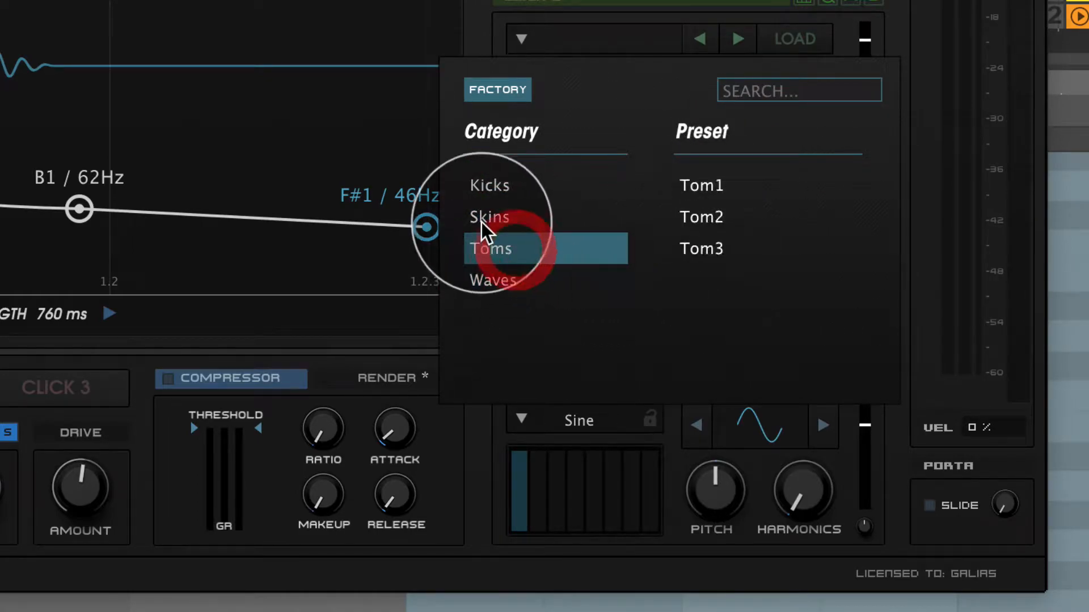
{"action": "left_click", "coordinate": [496, 222]}
{"action": "left_click", "coordinate": [503, 187]}
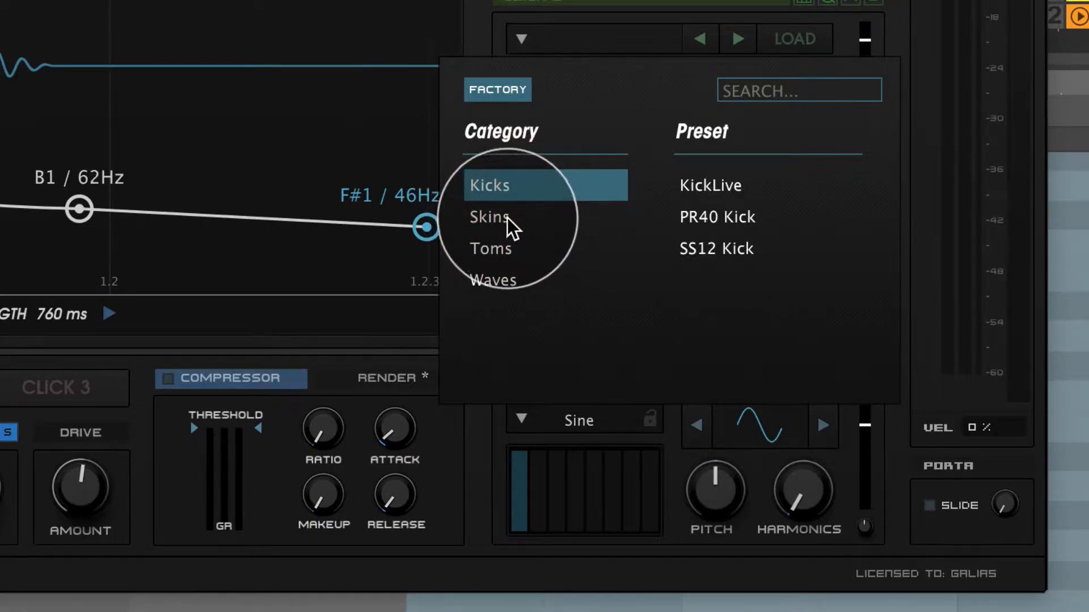
{"action": "left_click", "coordinate": [721, 187]}
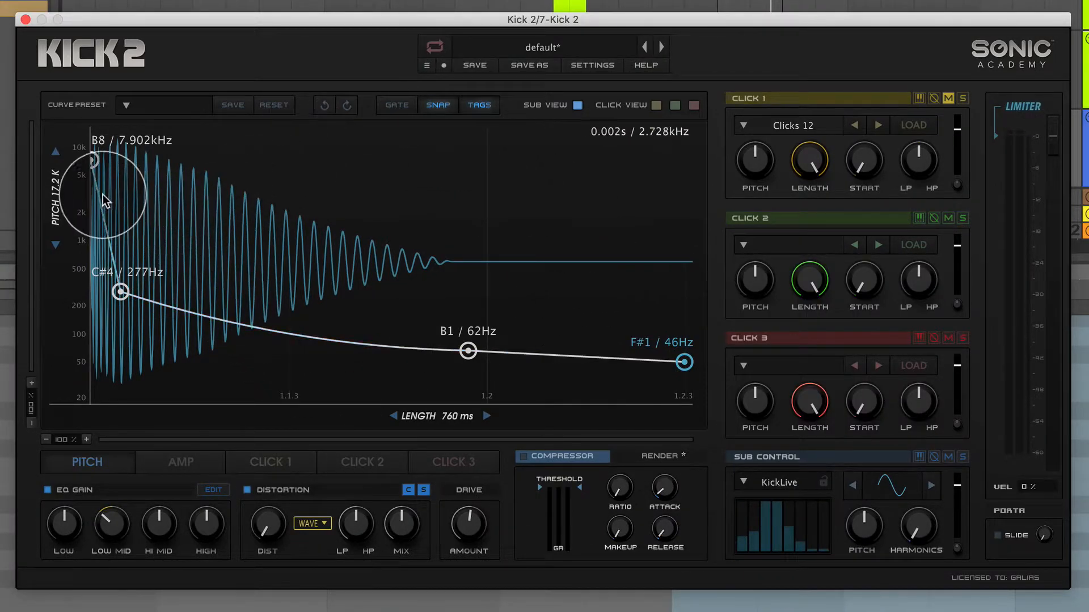
Set the second pitch point to about A#2 / 117 Hz and both the third and end points to A1 / 55 Hz.
{"action": "left_click_drag", "start_coordinate": [120, 292], "coordinate": [127, 332]}
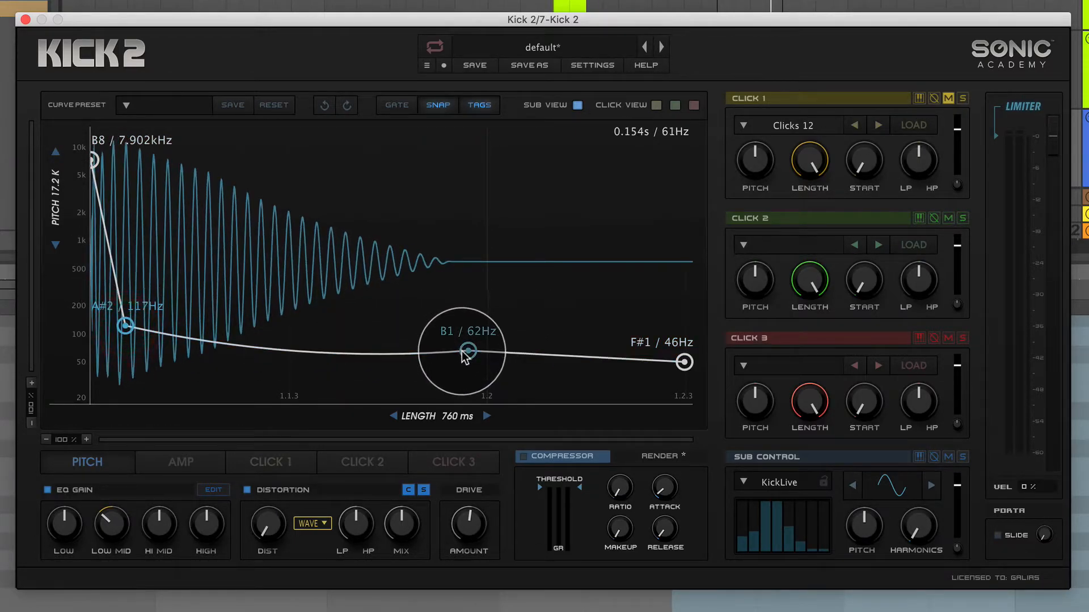
{"action": "left_click_drag", "start_coordinate": [469, 355], "coordinate": [471, 360]}
{"action": "left_click_drag", "start_coordinate": [685, 366], "coordinate": [687, 358]}
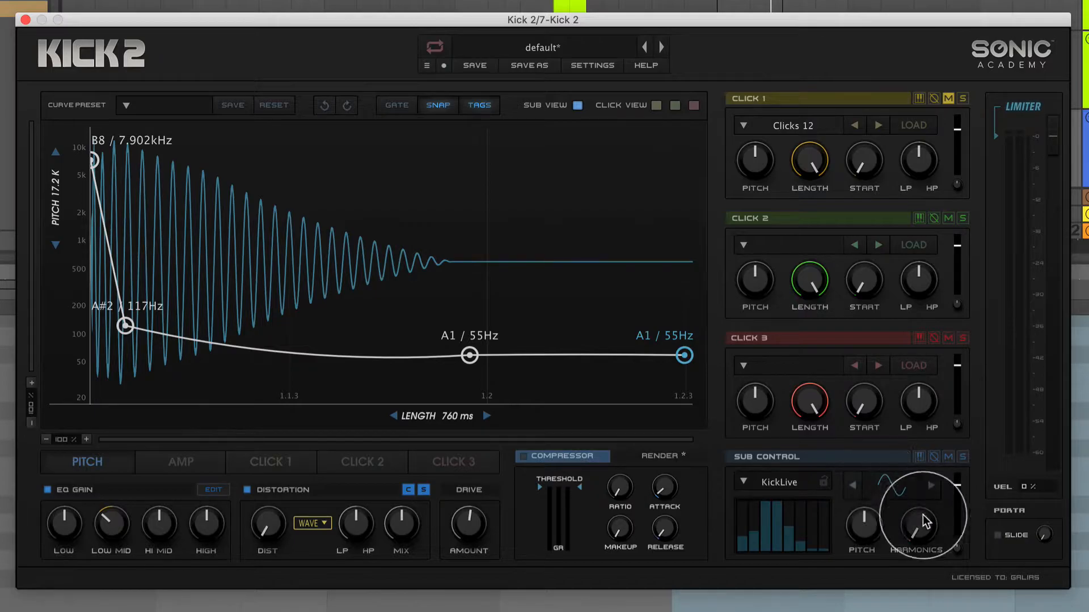
Turn the Sub Control's Harmonics up to maximum.
{"action": "left_click_drag", "start_coordinate": [921, 533], "coordinate": [947, 397]}
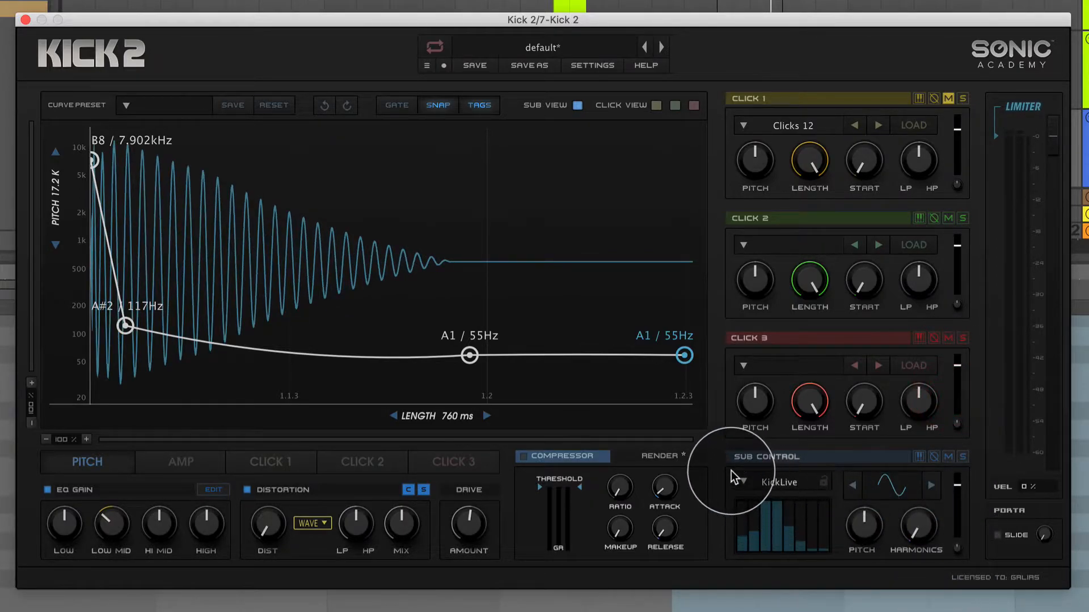
{"action": "left_click", "coordinate": [749, 482]}
{"action": "left_click", "coordinate": [841, 575]}
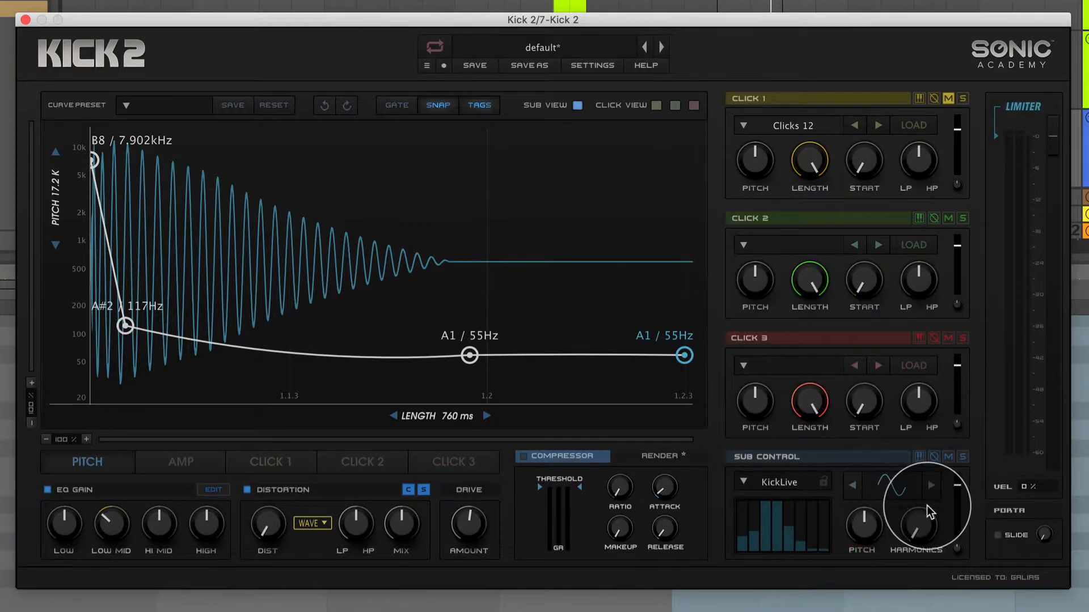
{"action": "left_click_drag", "start_coordinate": [925, 534], "coordinate": [972, 255]}
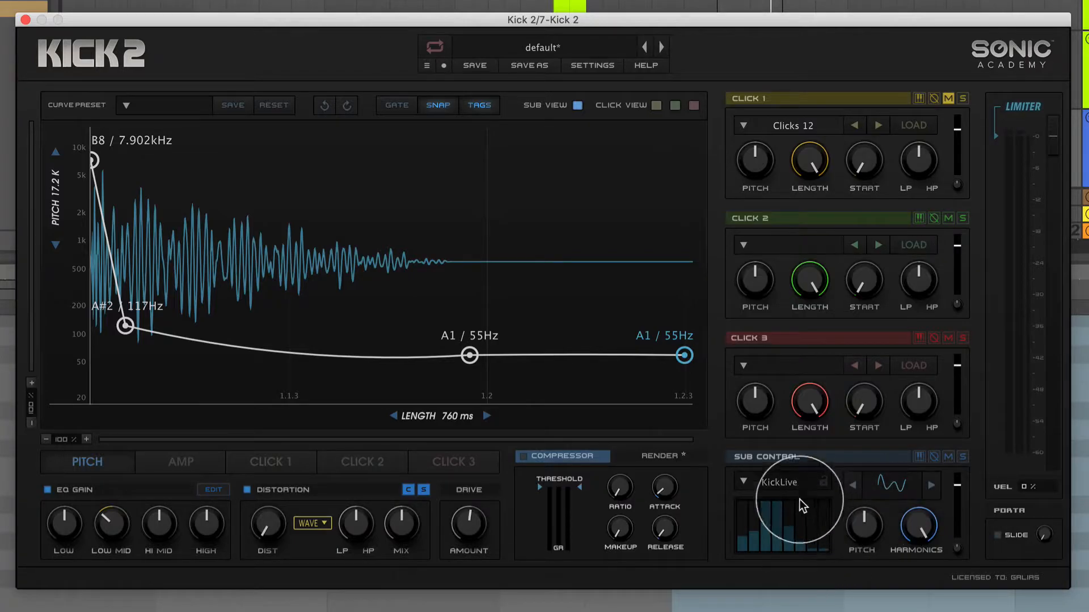
Look through the Skins, Toms, Waves and Kicks preset categories of the Sub Control without loading another preset.
{"action": "left_click", "coordinate": [747, 482]}
{"action": "left_click", "coordinate": [736, 355]}
{"action": "left_click", "coordinate": [729, 376]}
{"action": "left_click", "coordinate": [738, 395]}
{"action": "left_click", "coordinate": [732, 336]}
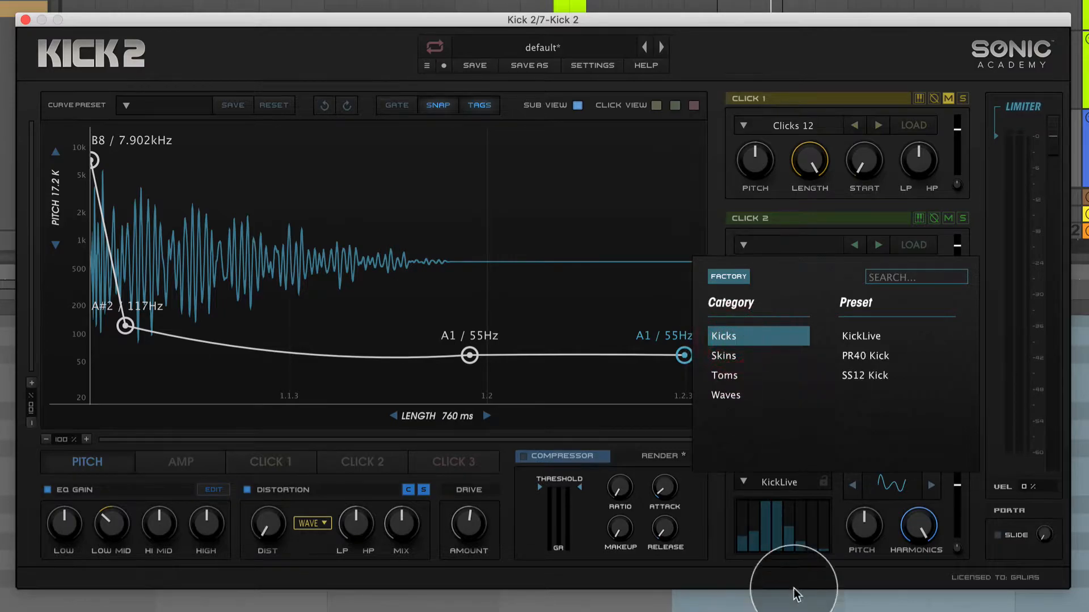
{"action": "left_click", "coordinate": [791, 567]}
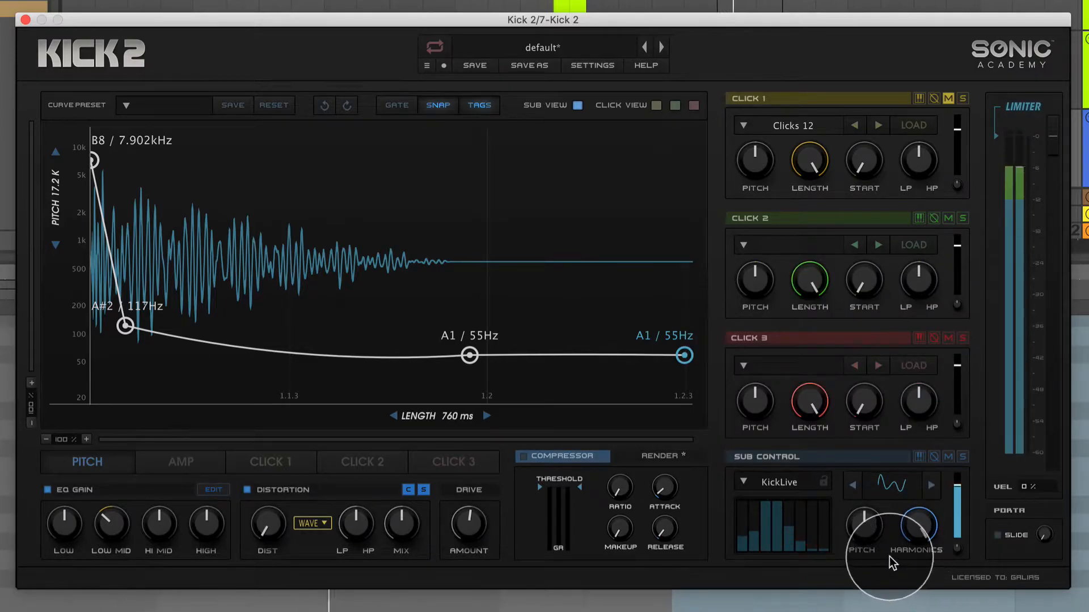
Lower the third pitch point and the end point to G#1 / 52 Hz.
{"action": "left_click", "coordinate": [469, 356]}
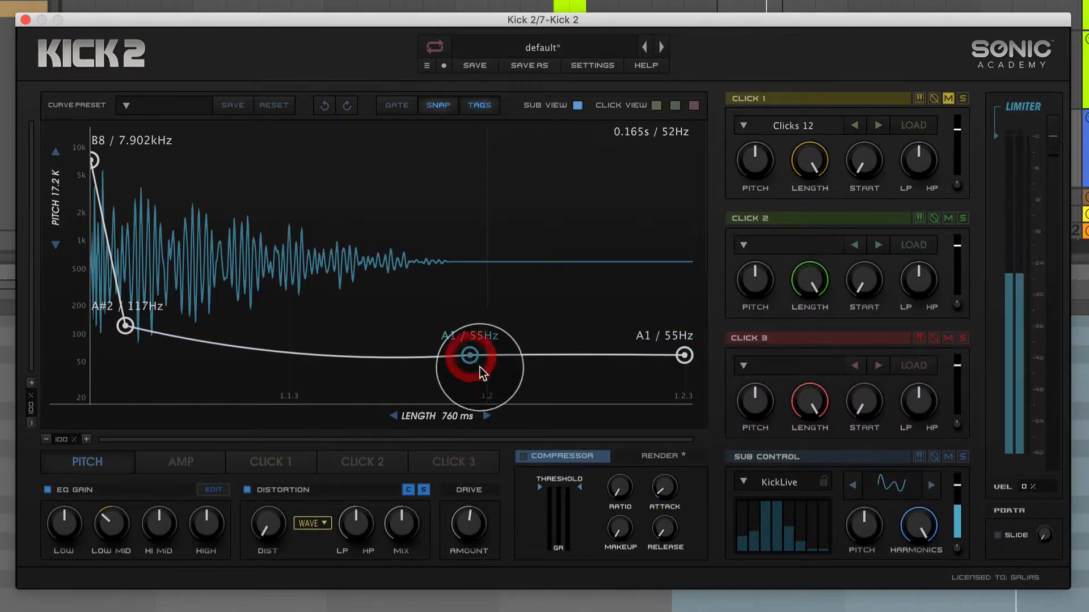
{"action": "left_click_drag", "start_coordinate": [469, 355], "coordinate": [470, 357]}
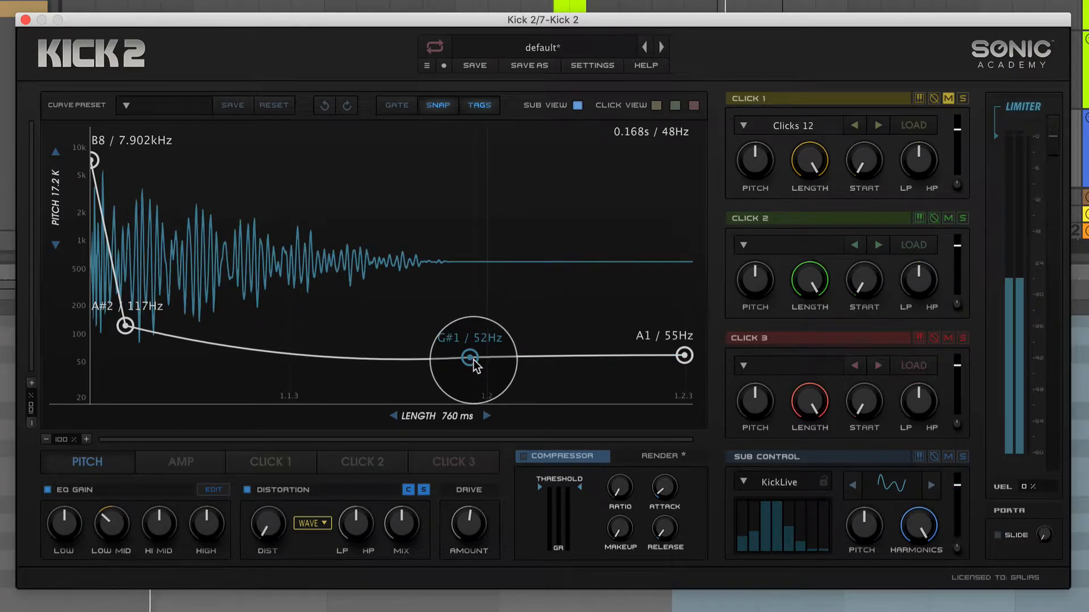
{"action": "left_click", "coordinate": [684, 358]}
Try the PR40 Kick preset and the Square wave preset in the Sub Control.
{"action": "left_click", "coordinate": [743, 482]}
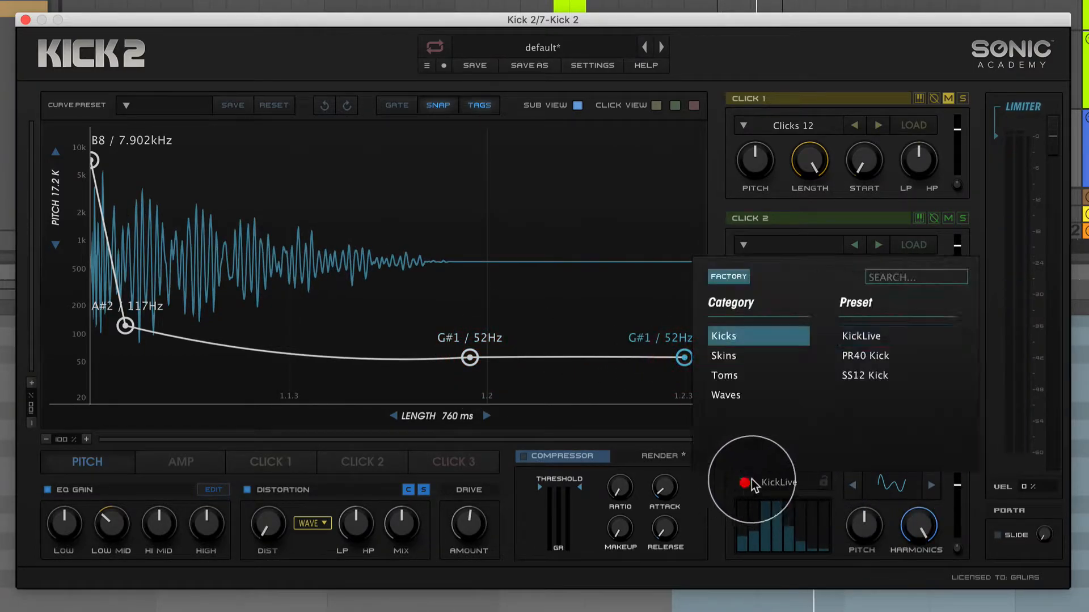
{"action": "left_click", "coordinate": [866, 354]}
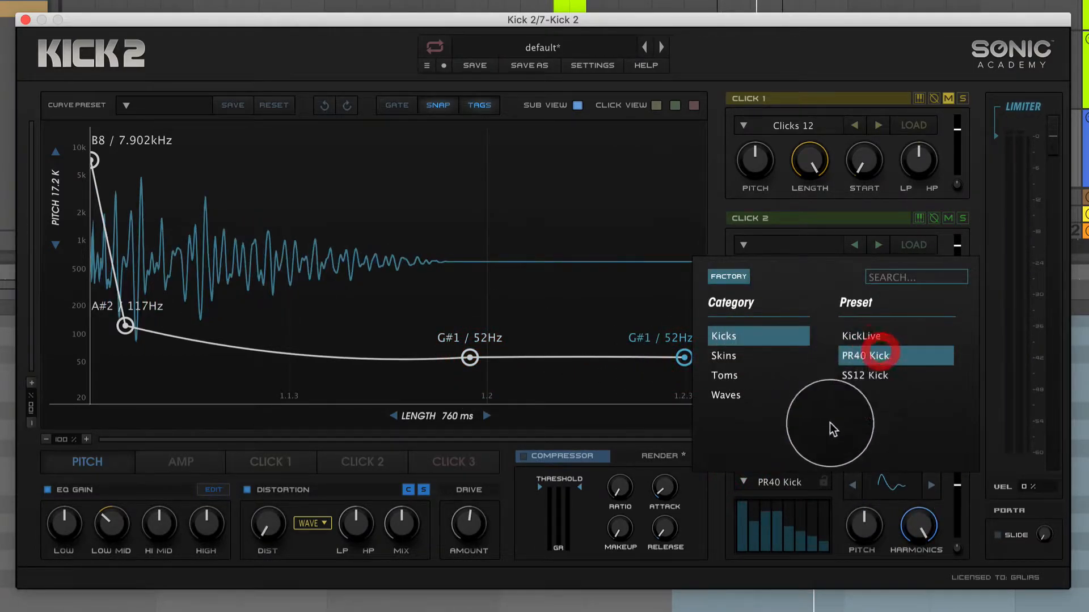
{"action": "left_click", "coordinate": [834, 587]}
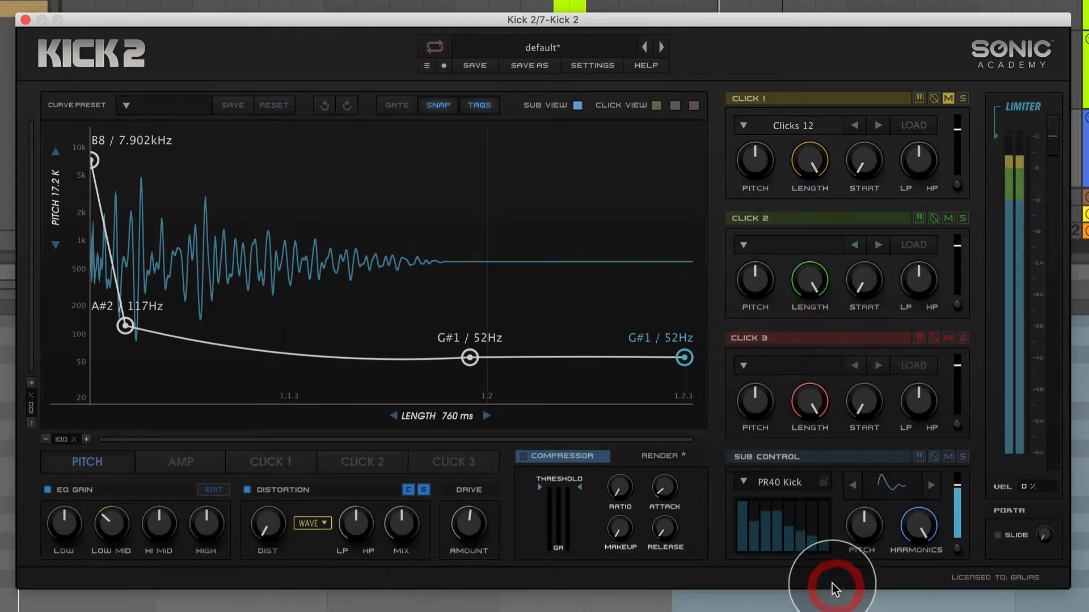
{"action": "left_click", "coordinate": [744, 482]}
{"action": "left_click", "coordinate": [743, 398]}
{"action": "left_click", "coordinate": [862, 372]}
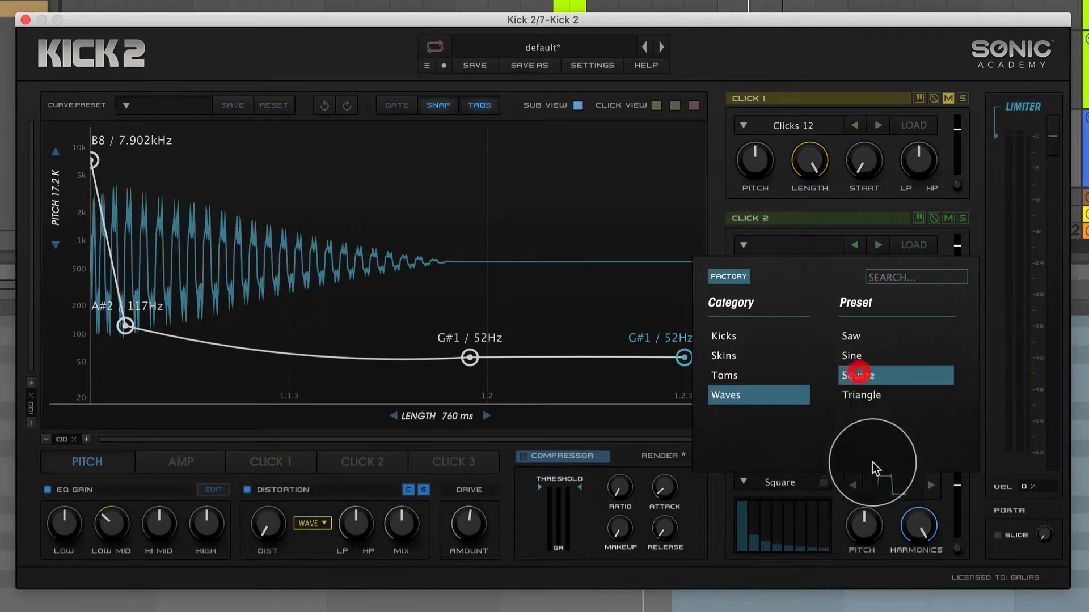
{"action": "left_click", "coordinate": [798, 586]}
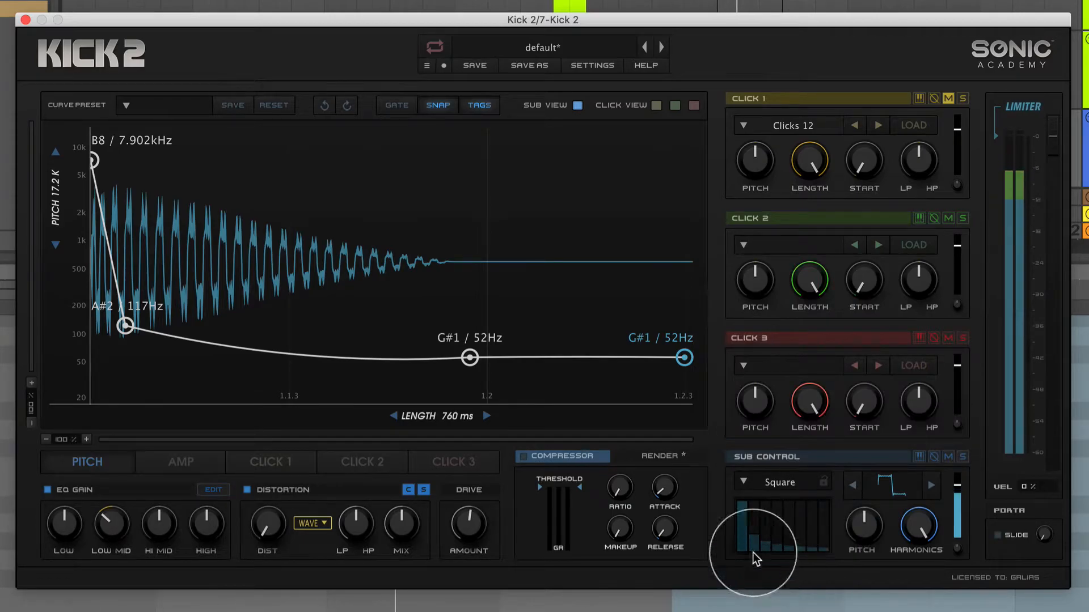
Audition the Tom2 preset in the Sub Control and replace it with Tom1.
{"action": "left_click", "coordinate": [744, 482]}
{"action": "left_click", "coordinate": [767, 374]}
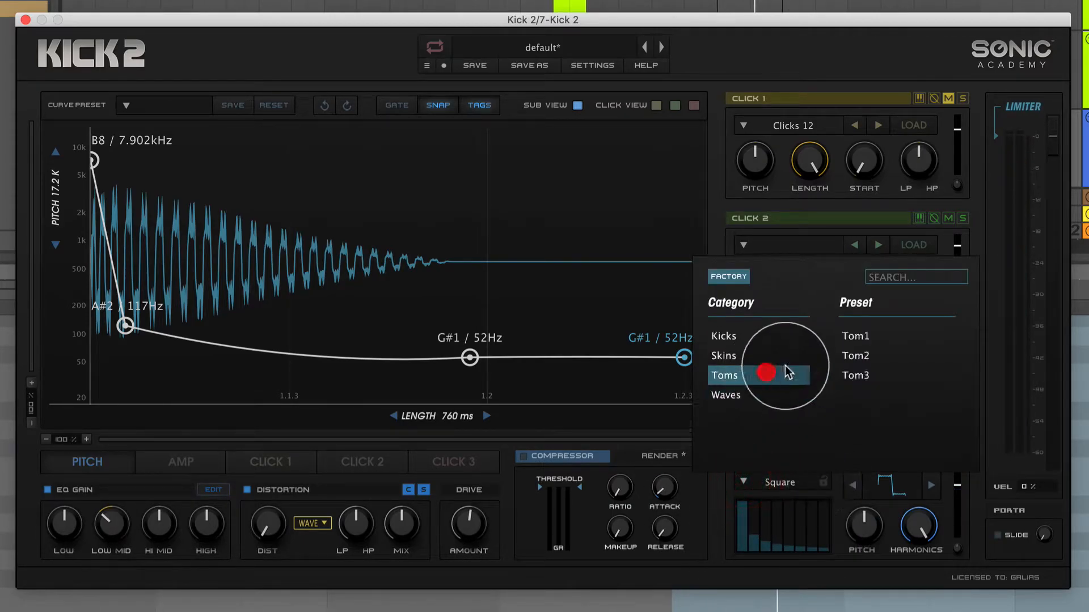
{"action": "left_click", "coordinate": [862, 353]}
{"action": "left_click", "coordinate": [791, 567]}
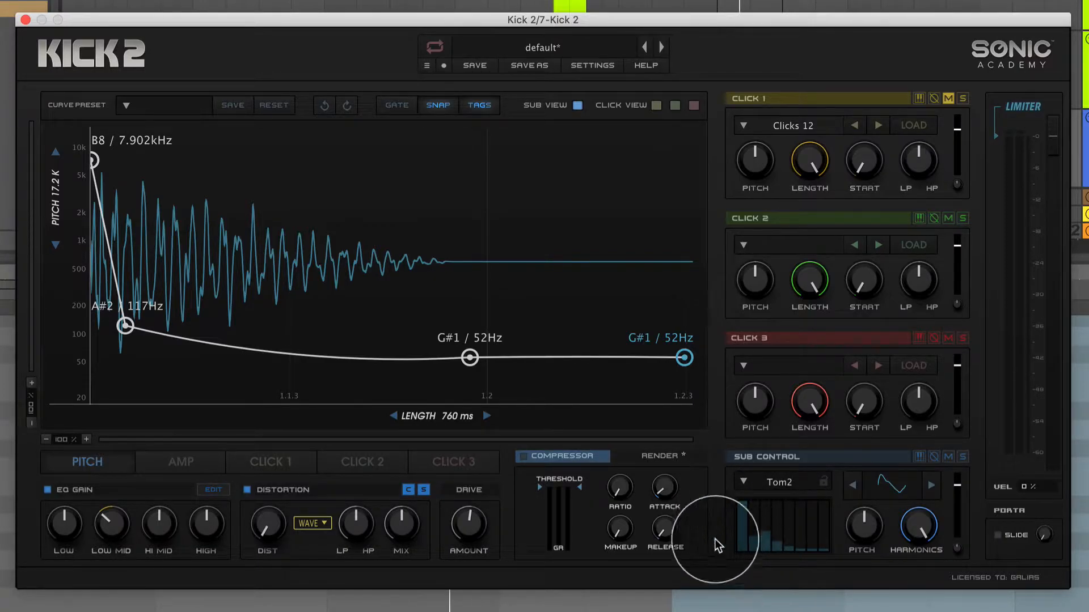
{"action": "left_click", "coordinate": [749, 480]}
{"action": "left_click", "coordinate": [855, 336]}
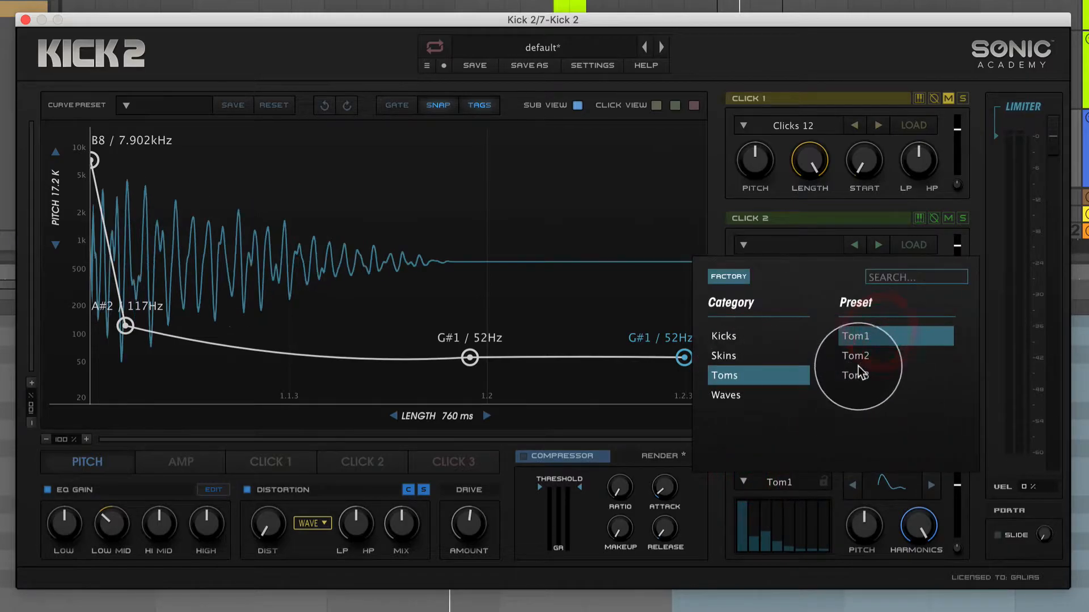
{"action": "left_click", "coordinate": [805, 582]}
Move the second pitch point further along to about G2 / 98 Hz and delete the third point.
{"action": "left_click_drag", "start_coordinate": [128, 327], "coordinate": [169, 334]}
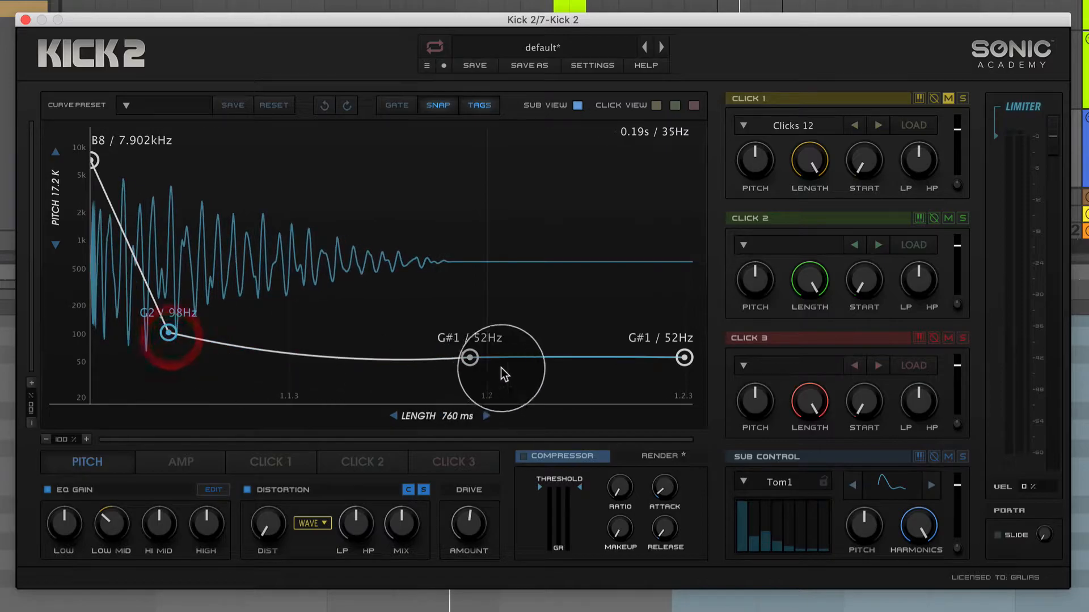
{"action": "double_click", "coordinate": [469, 358]}
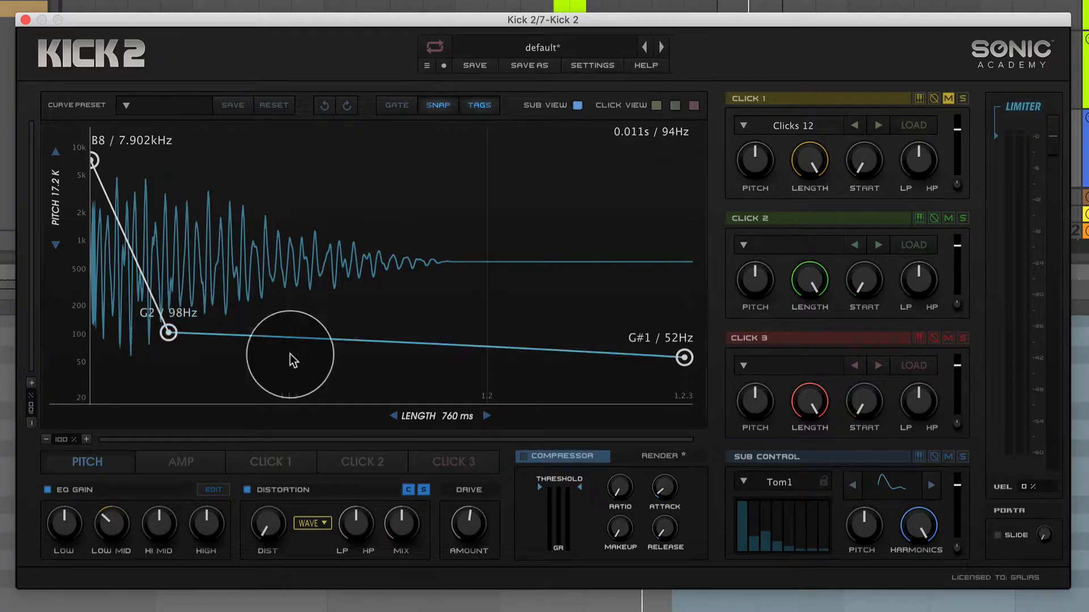
Load the Sine preset from the Waves category in the Sub Control and turn its harmonics fully down.
{"action": "left_click", "coordinate": [769, 484]}
{"action": "left_click", "coordinate": [736, 397]}
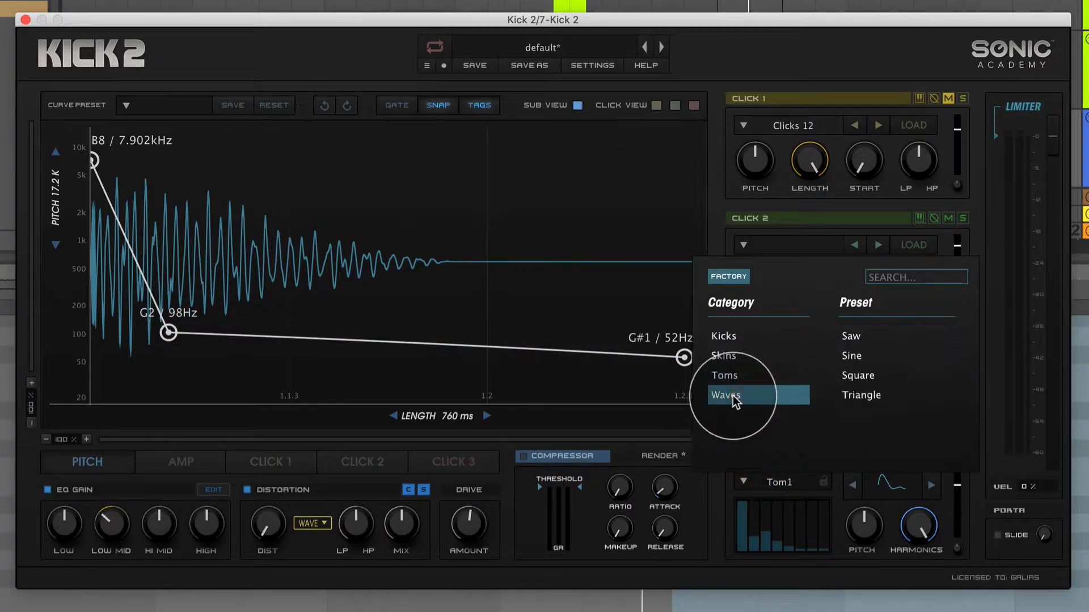
{"action": "left_click", "coordinate": [869, 354]}
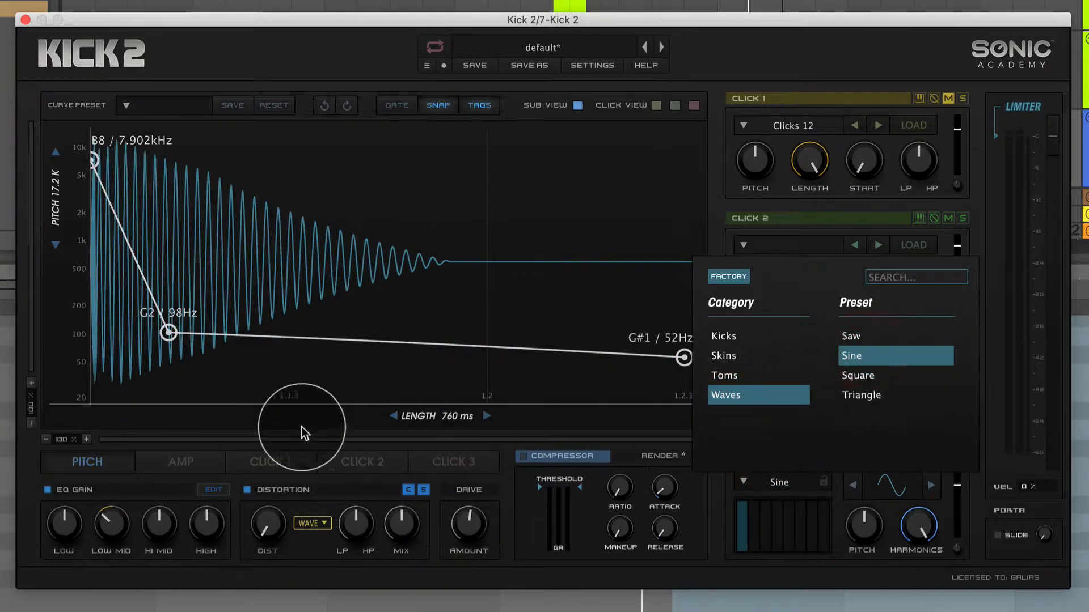
{"action": "left_click", "coordinate": [223, 438]}
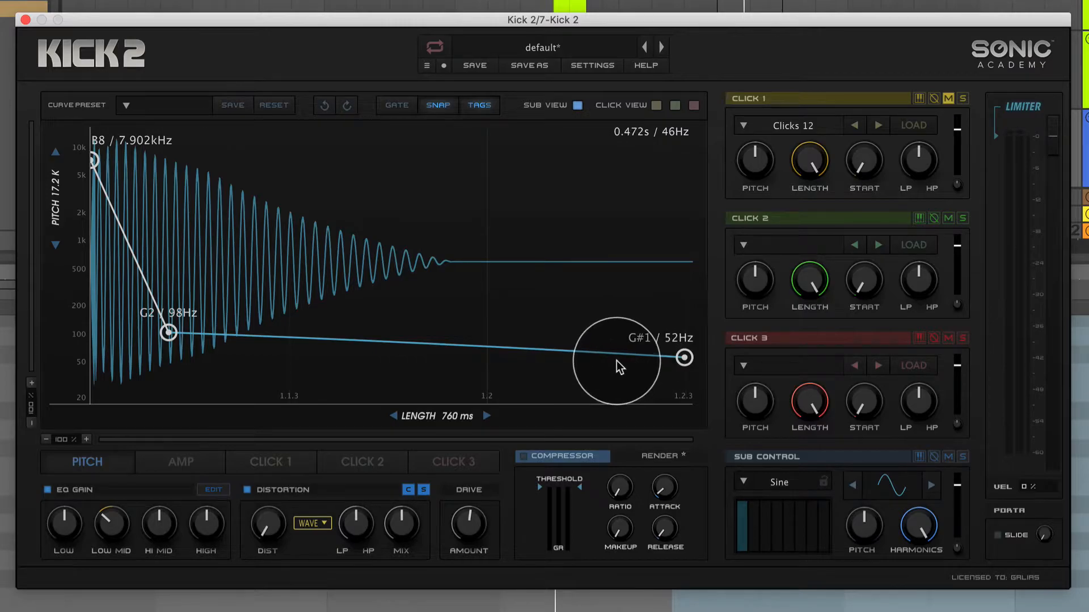
{"action": "left_click_drag", "start_coordinate": [919, 525], "coordinate": [910, 611]}
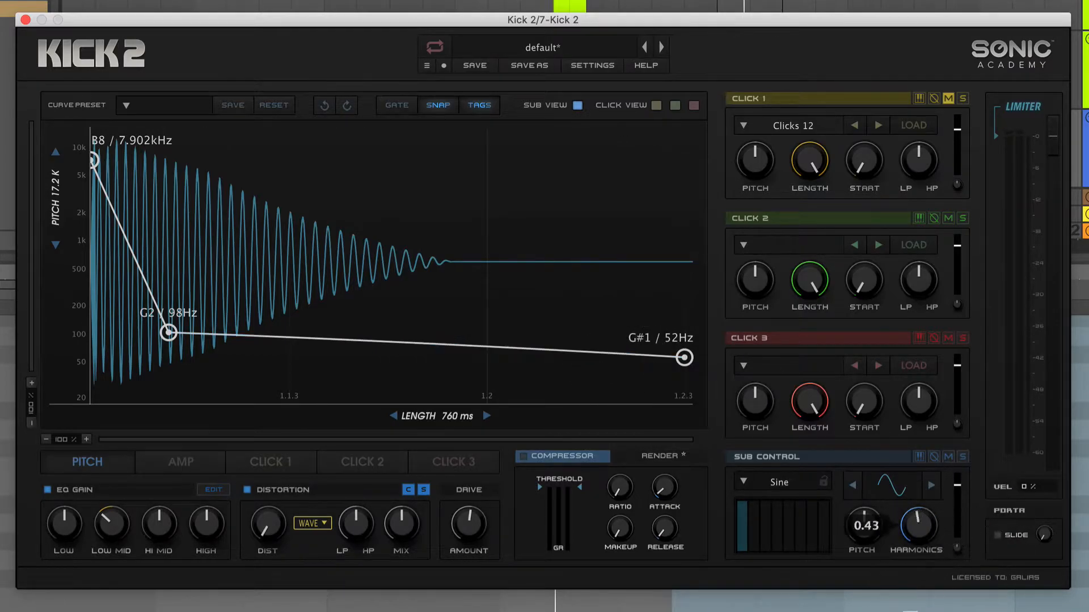
{"action": "mouse_move", "coordinate": [867, 531]}
{"action": "left_mouse_down"}
{"action": "mouse_move", "coordinate": [874, 501]}
{"action": "mouse_move", "coordinate": [856, 540]}
{"action": "mouse_move", "coordinate": [862, 525]}
{"action": "left_mouse_up"}
Lower the second pitch point to A1 / 55 Hz and the end point to E1 / 41 Hz, trying a sub pitch of 1.0.
{"action": "left_click", "coordinate": [167, 331]}
{"action": "left_click_drag", "start_coordinate": [168, 331], "coordinate": [171, 340]}
{"action": "left_click_drag", "start_coordinate": [684, 357], "coordinate": [686, 363]}
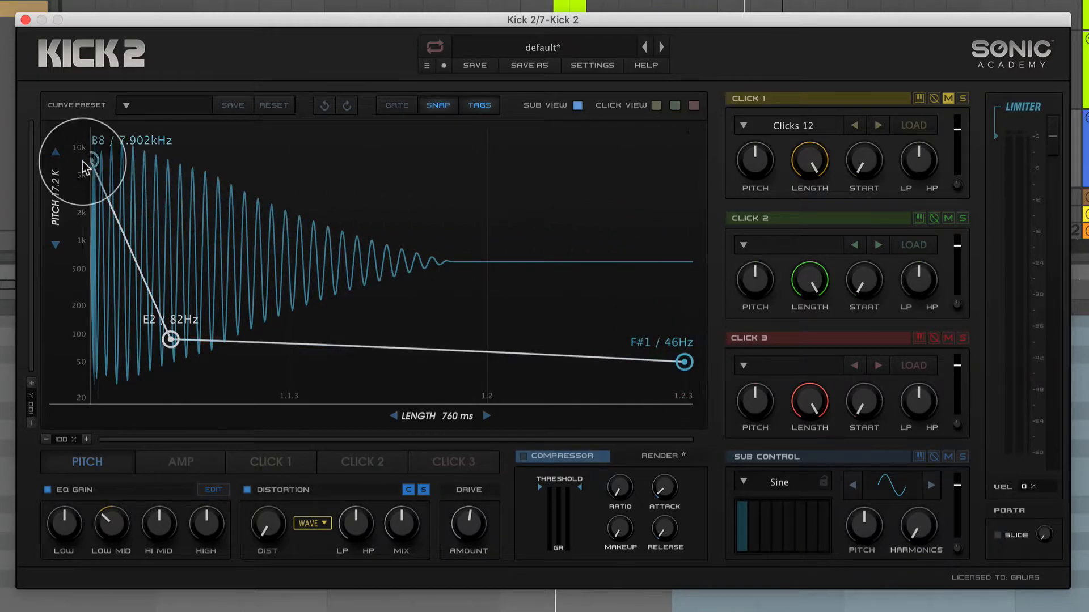
{"action": "left_click_drag", "start_coordinate": [866, 526], "coordinate": [866, 527]}
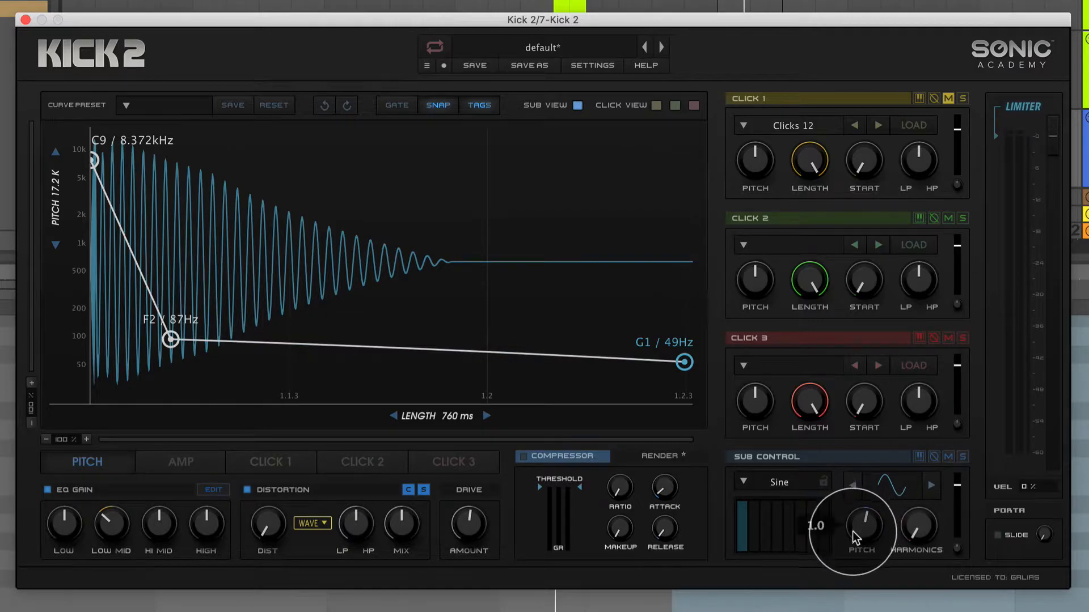
{"action": "left_click", "coordinate": [201, 357]}
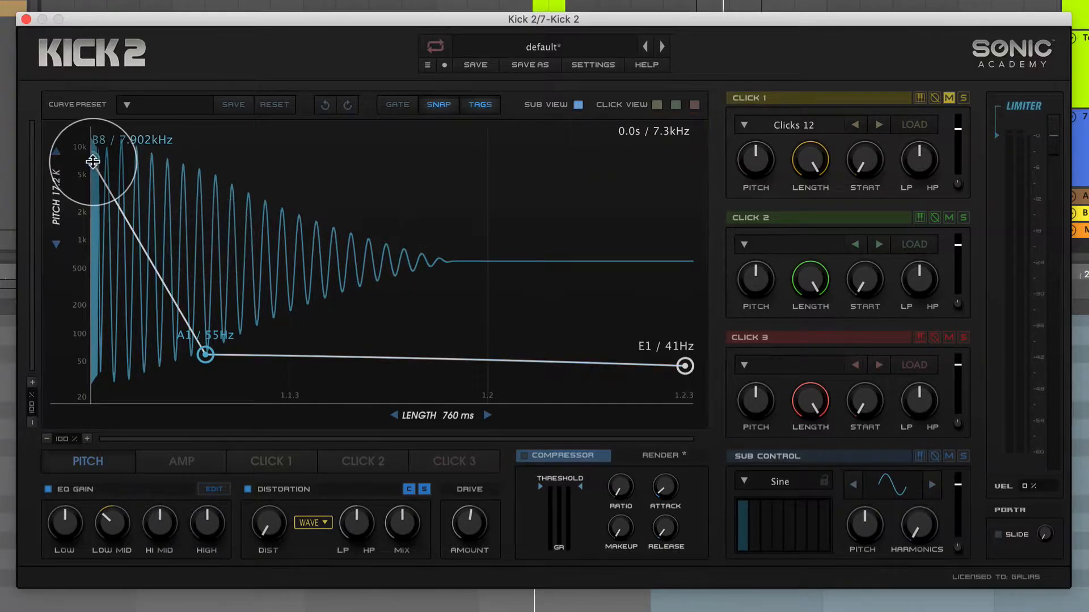
Add a pitch point at A#3 / 233 Hz between the start and A1 points, and lower the start point to G8 / 6.272 kHz.
{"action": "left_click", "coordinate": [151, 258]}
{"action": "left_click_drag", "start_coordinate": [151, 259], "coordinate": [122, 341]}
{"action": "left_click_drag", "start_coordinate": [95, 159], "coordinate": [94, 167]}
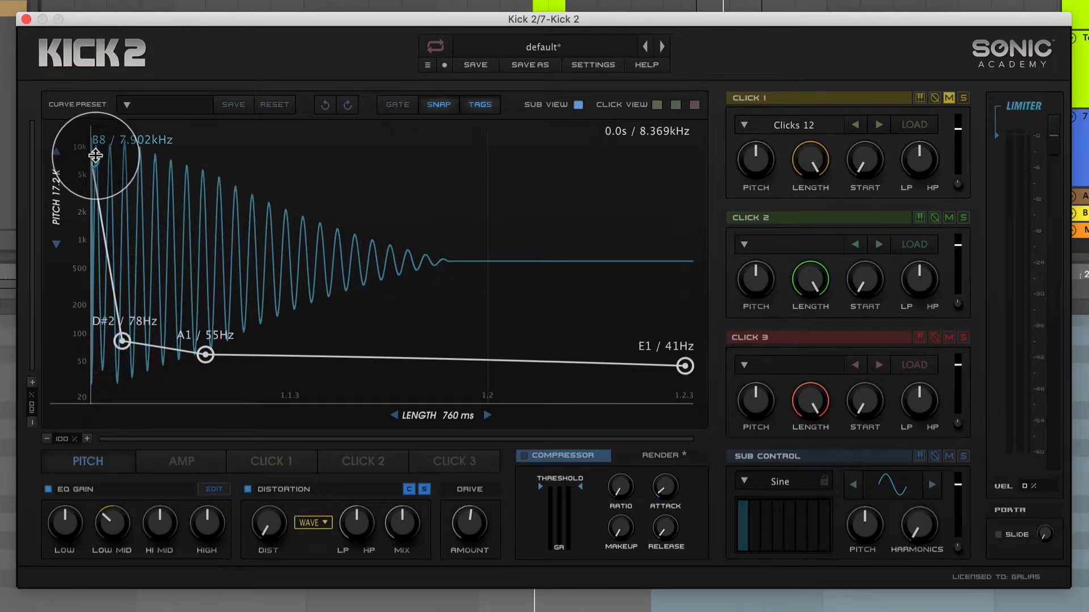
{"action": "left_click_drag", "start_coordinate": [122, 341], "coordinate": [123, 293]}
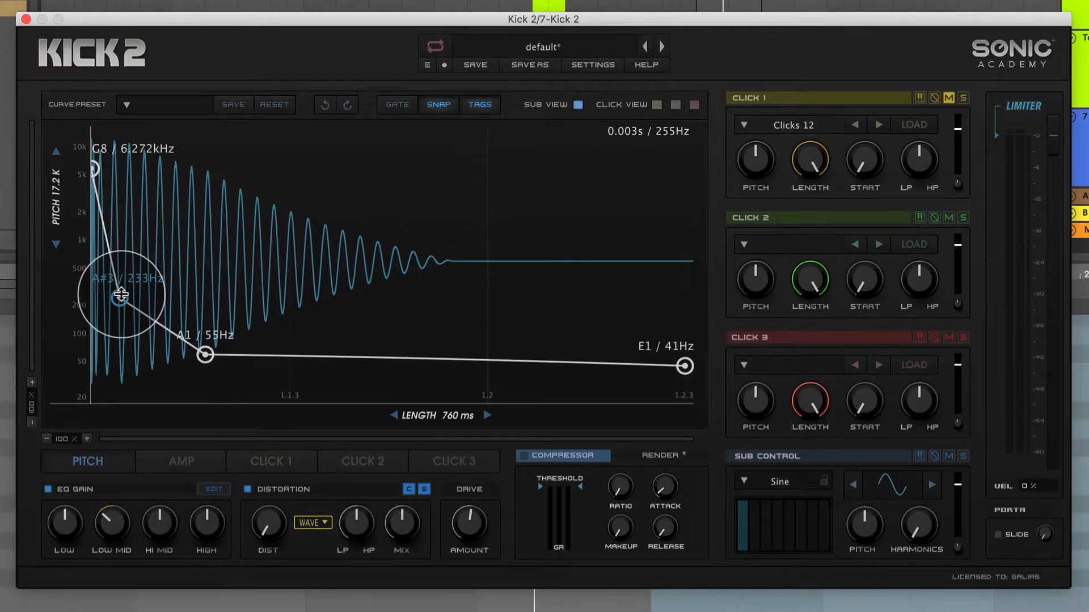
{"action": "left_click_drag", "start_coordinate": [121, 294], "coordinate": [134, 292]}
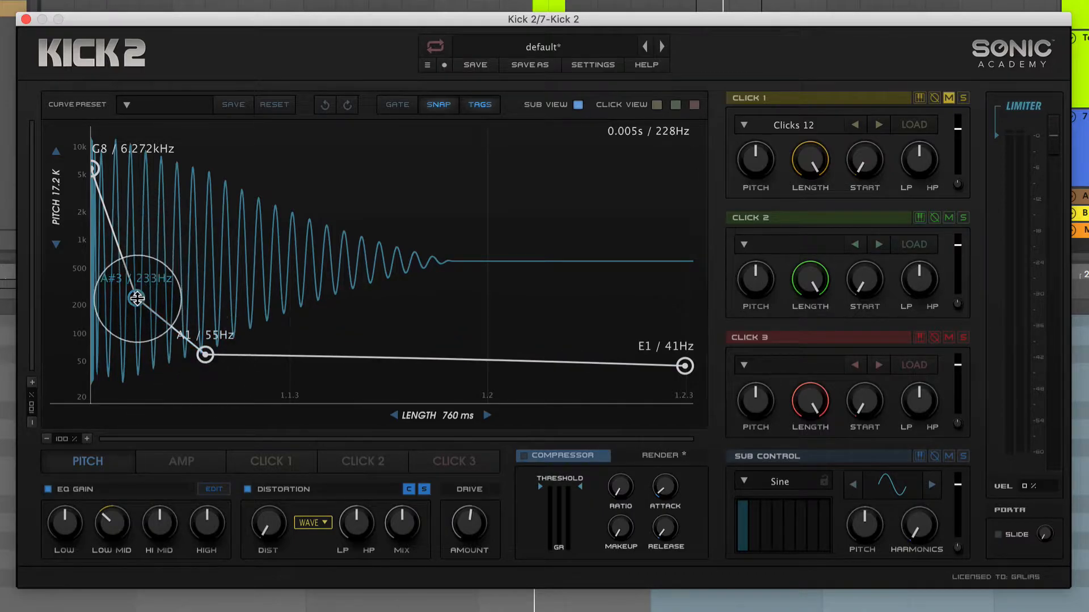
{"action": "mouse_move", "coordinate": [137, 302]}
{"action": "left_mouse_down"}
{"action": "mouse_move", "coordinate": [91, 309]}
{"action": "mouse_move", "coordinate": [138, 304]}
{"action": "left_mouse_up"}
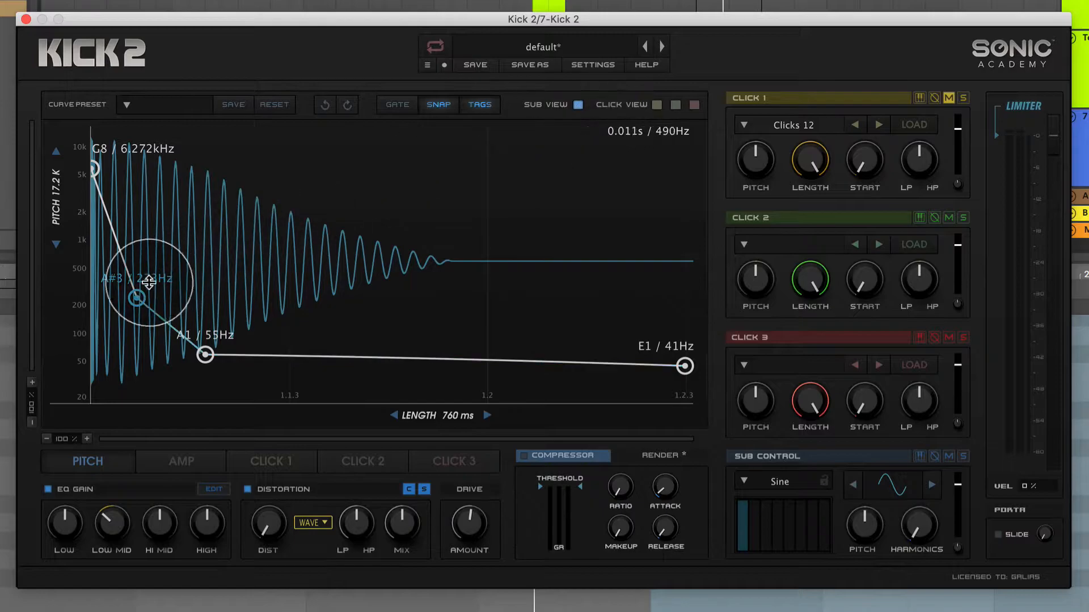
{"action": "mouse_move", "coordinate": [136, 299]}
{"action": "left_mouse_down"}
{"action": "mouse_move", "coordinate": [39, 296]}
{"action": "mouse_move", "coordinate": [136, 300]}
{"action": "left_mouse_up"}
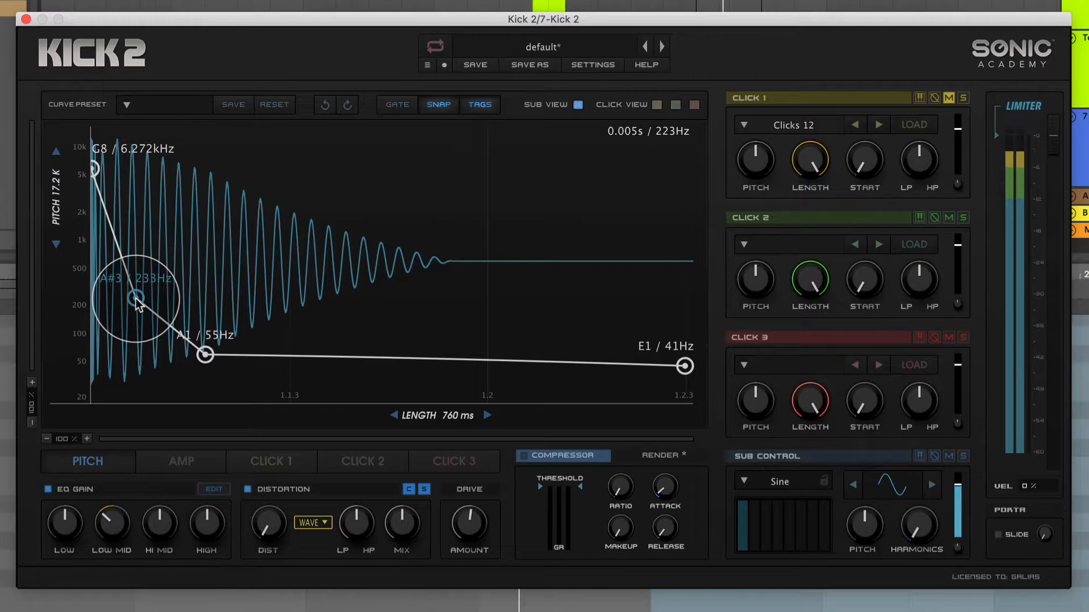
Raise the pitch start point to C10 / 16.744 kHz and the second point to D4 / 294 Hz.
{"action": "mouse_move", "coordinate": [136, 300]}
{"action": "left_mouse_down"}
{"action": "mouse_move", "coordinate": [81, 302]}
{"action": "mouse_move", "coordinate": [145, 302]}
{"action": "mouse_move", "coordinate": [133, 300]}
{"action": "left_mouse_up"}
{"action": "left_click_drag", "start_coordinate": [97, 173], "coordinate": [91, 53]}
{"action": "left_click_drag", "start_coordinate": [133, 300], "coordinate": [151, 284]}
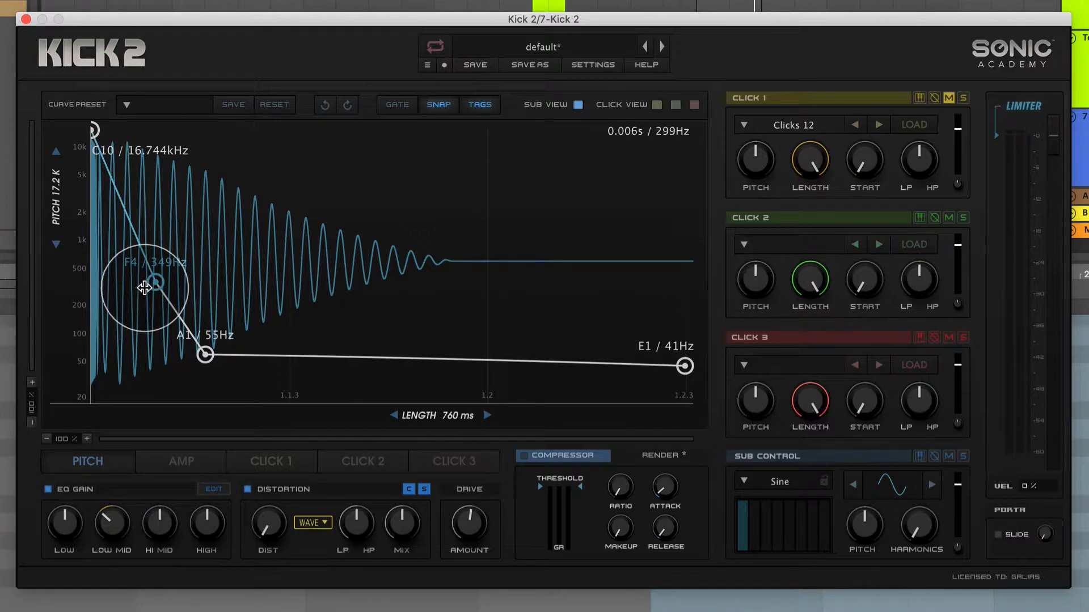
{"action": "left_click_drag", "start_coordinate": [157, 283], "coordinate": [127, 289]}
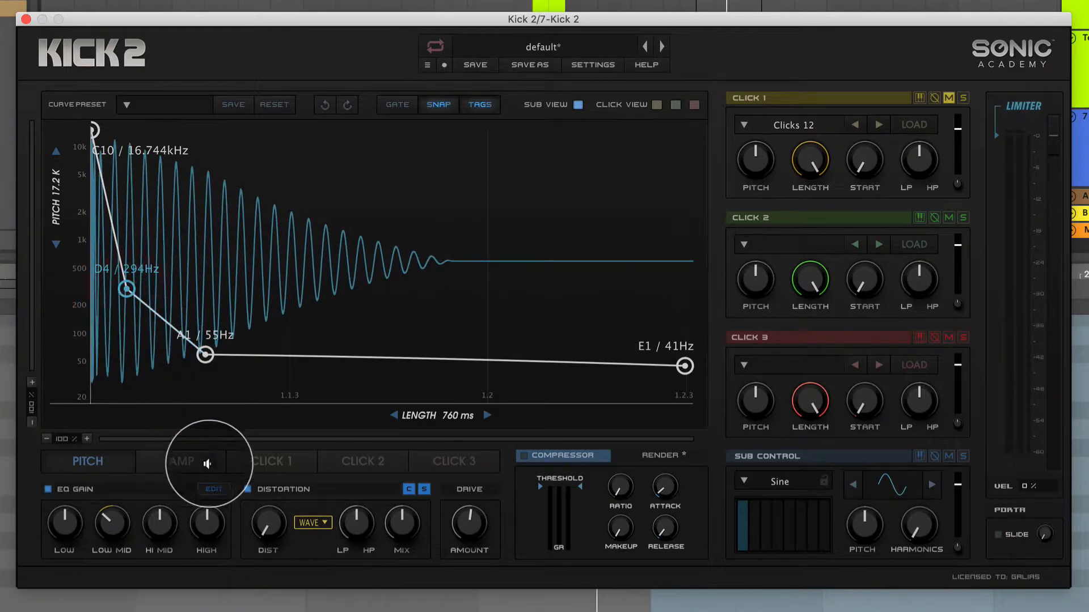
Check the start of the amp envelope and lower the pitch envelope's start point to D8 / 4.699 kHz.
{"action": "left_click", "coordinate": [171, 459]}
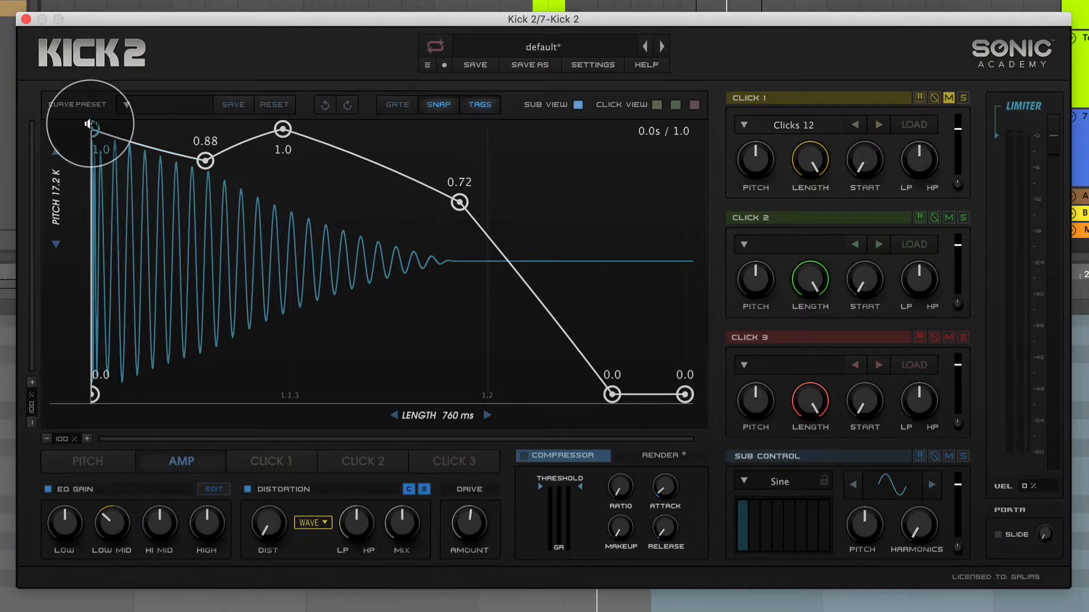
{"action": "mouse_move", "coordinate": [97, 116]}
{"action": "left_mouse_down"}
{"action": "mouse_move", "coordinate": [182, 122]}
{"action": "mouse_move", "coordinate": [117, 117]}
{"action": "mouse_move", "coordinate": [110, 131]}
{"action": "mouse_move", "coordinate": [194, 121]}
{"action": "mouse_move", "coordinate": [94, 129]}
{"action": "left_mouse_up"}
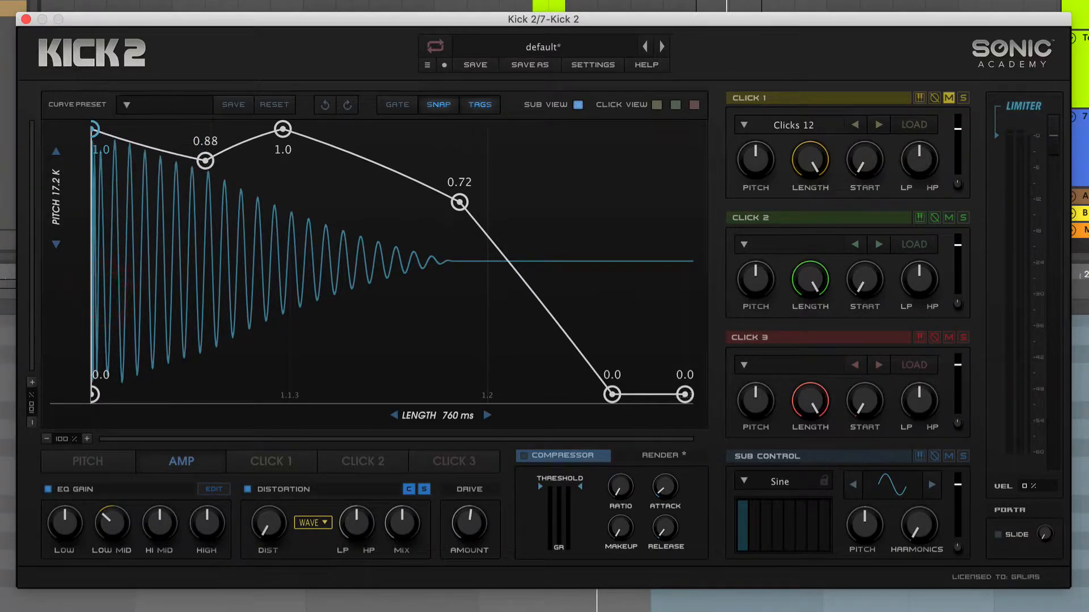
{"action": "left_click", "coordinate": [97, 461]}
{"action": "left_click_drag", "start_coordinate": [131, 289], "coordinate": [131, 289]}
{"action": "mouse_move", "coordinate": [95, 130]}
{"action": "left_mouse_down"}
{"action": "mouse_move", "coordinate": [87, 227]}
{"action": "mouse_move", "coordinate": [84, 117]}
{"action": "mouse_move", "coordinate": [95, 129]}
{"action": "left_mouse_up"}
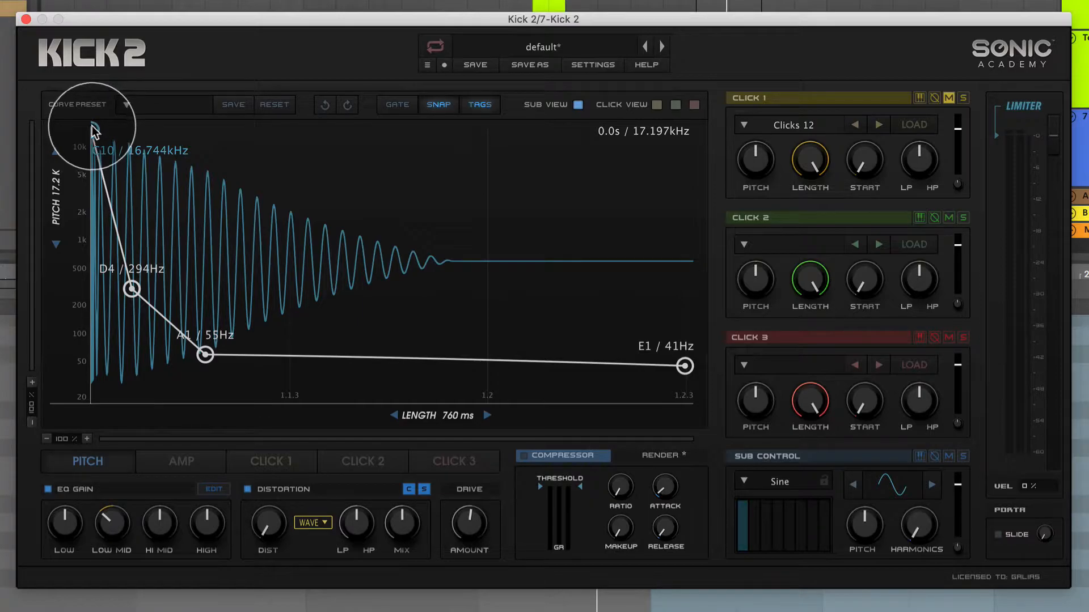
{"action": "left_click_drag", "start_coordinate": [94, 131], "coordinate": [94, 176]}
{"action": "left_click", "coordinate": [94, 176]}
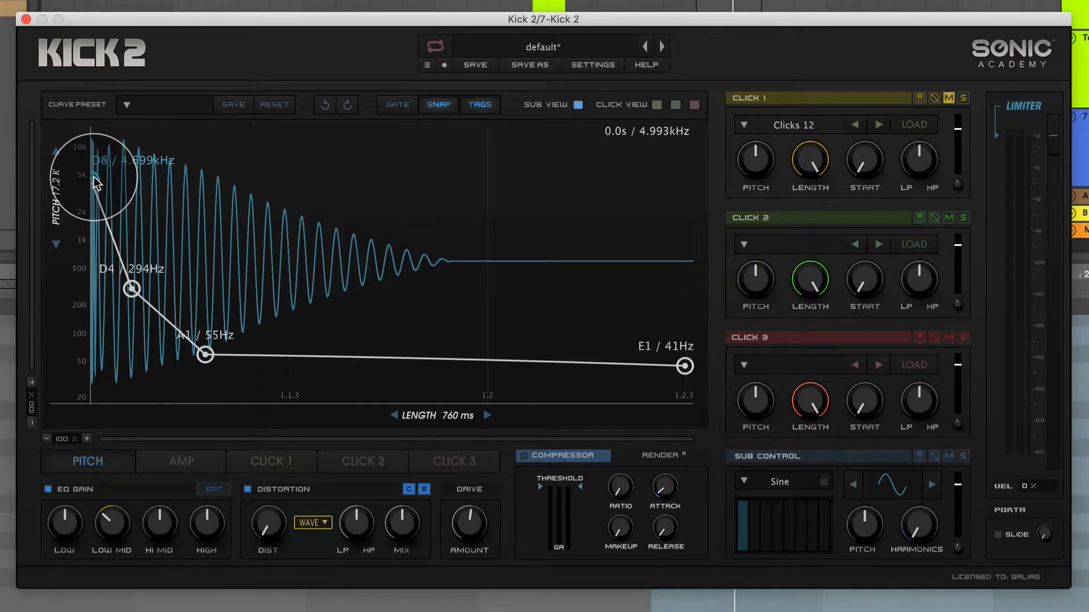
Try the third pitch point progressively later, down to E1 / 41 Hz, and bring it back earlier at G1 / 49 Hz.
{"action": "left_click_drag", "start_coordinate": [205, 355], "coordinate": [285, 363]}
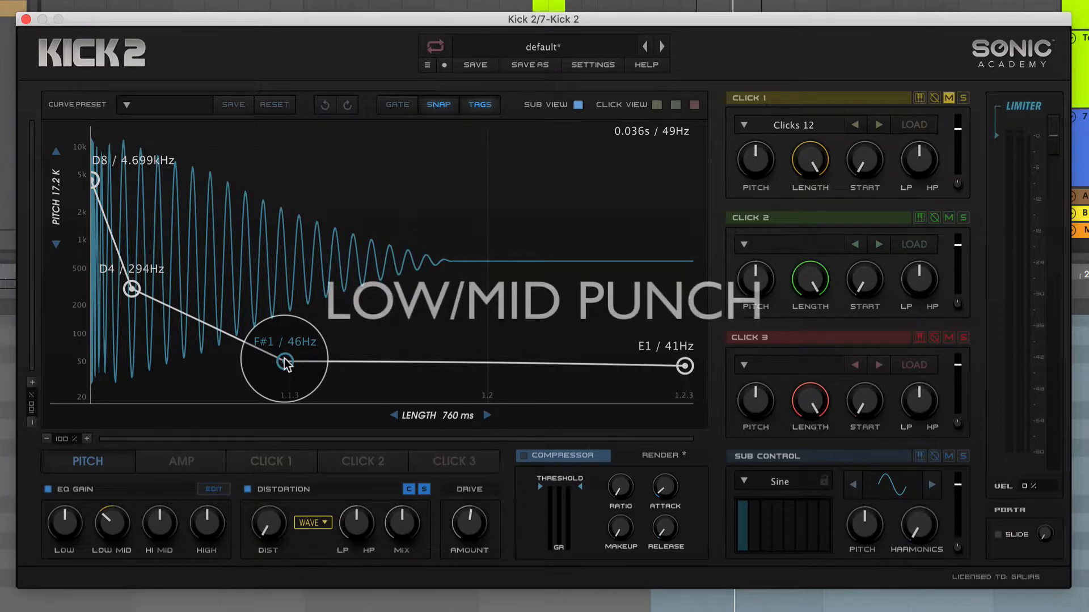
{"action": "left_click_drag", "start_coordinate": [285, 363], "coordinate": [371, 365]}
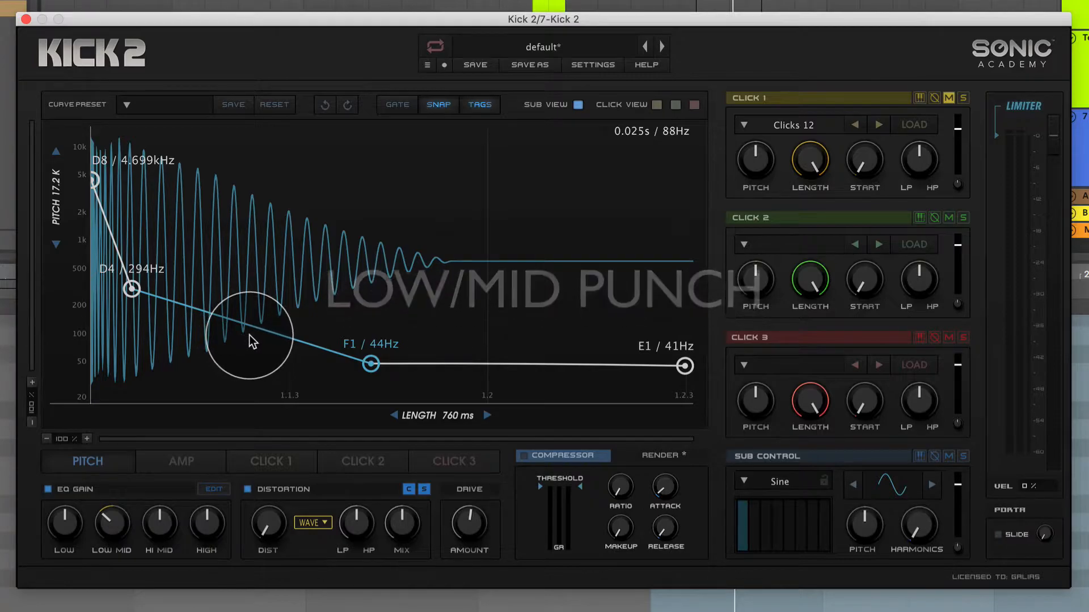
{"action": "left_click_drag", "start_coordinate": [371, 364], "coordinate": [421, 366]}
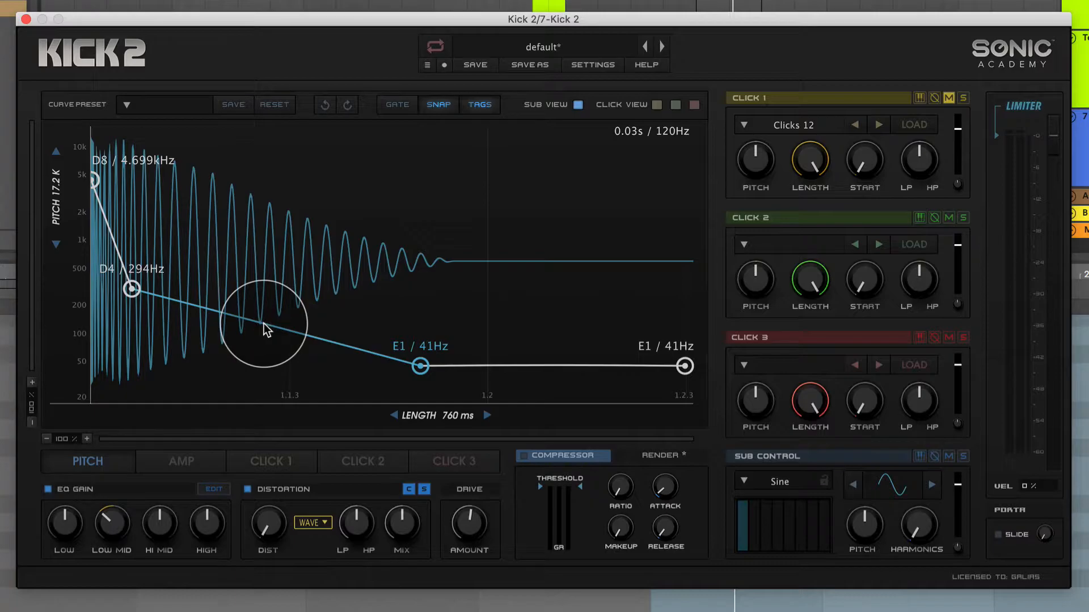
{"action": "left_click_drag", "start_coordinate": [420, 366], "coordinate": [483, 368]}
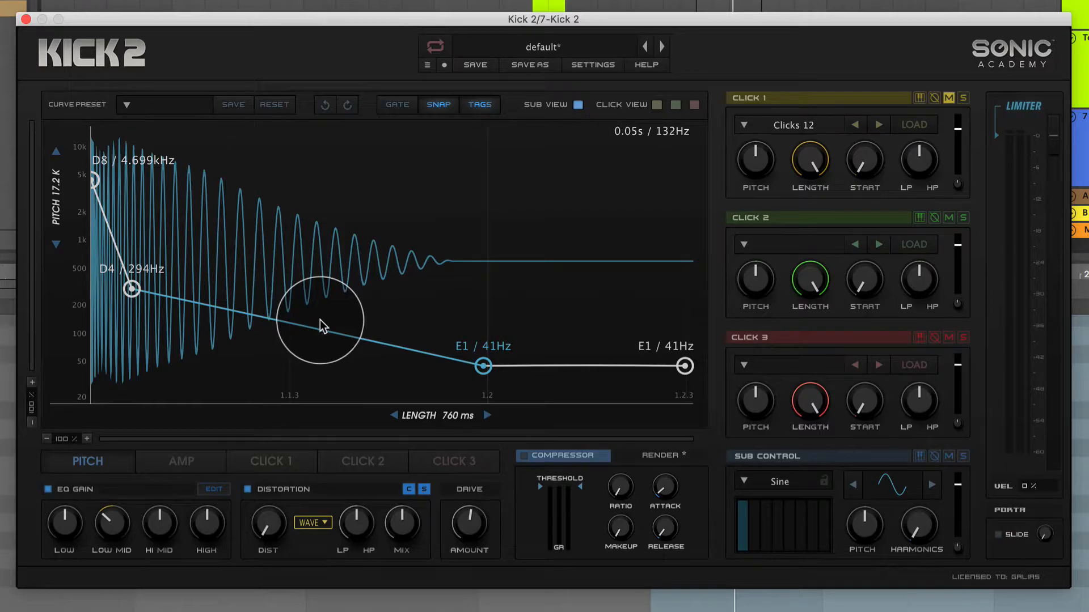
{"action": "key", "text": "space"}
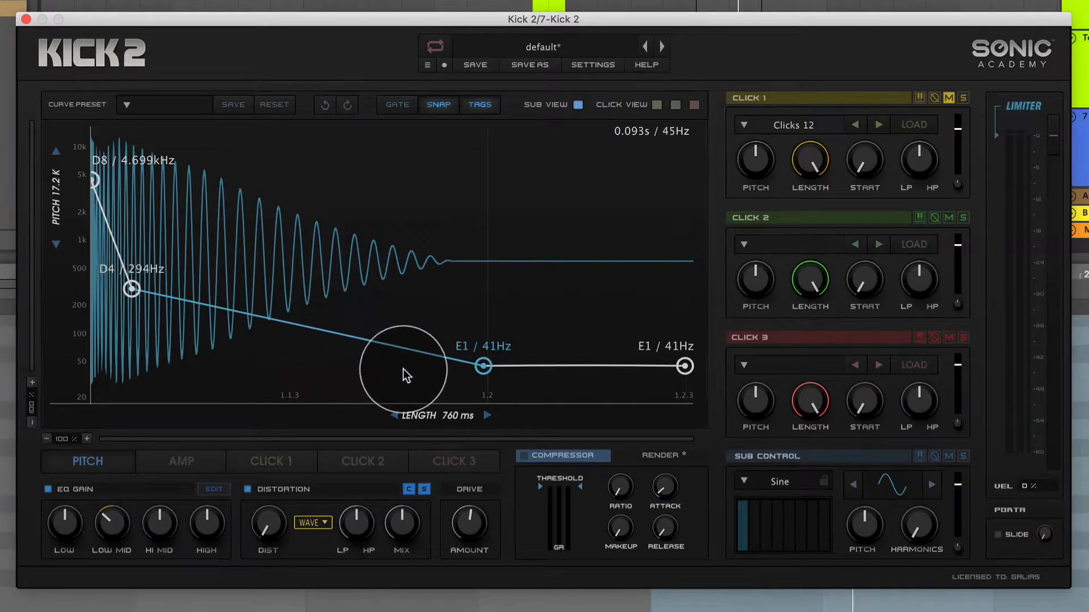
{"action": "left_click_drag", "start_coordinate": [481, 374], "coordinate": [328, 372]}
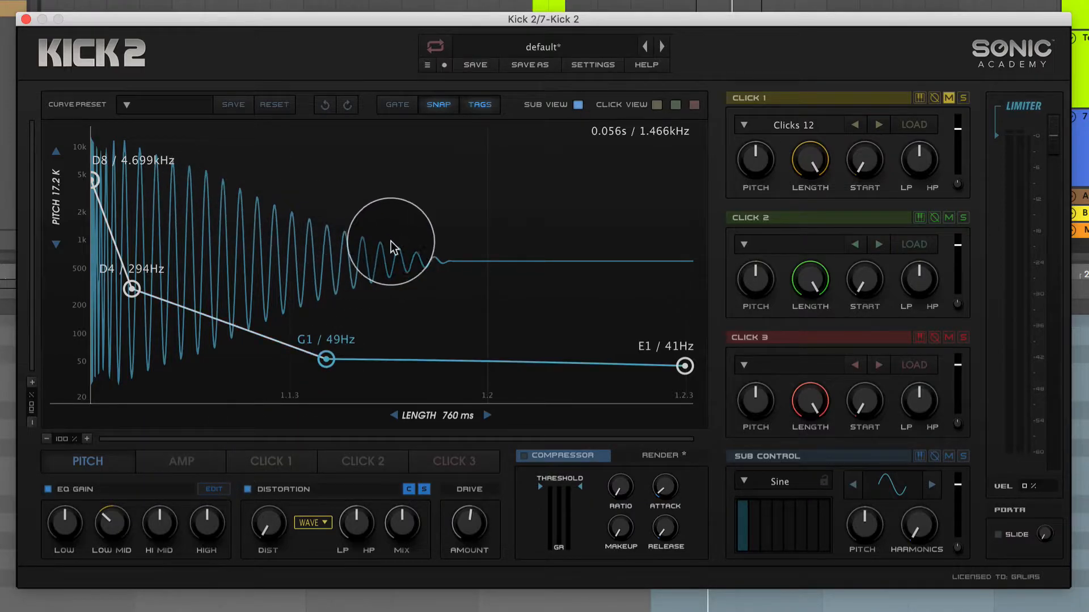
Shorten the amp decay, placing its upper decay point at 0.74, and move the third pitch point later to F1 / 44 Hz.
{"action": "left_click", "coordinate": [198, 453]}
{"action": "left_click_drag", "start_coordinate": [624, 399], "coordinate": [519, 397]}
{"action": "left_click_drag", "start_coordinate": [461, 209], "coordinate": [385, 207]}
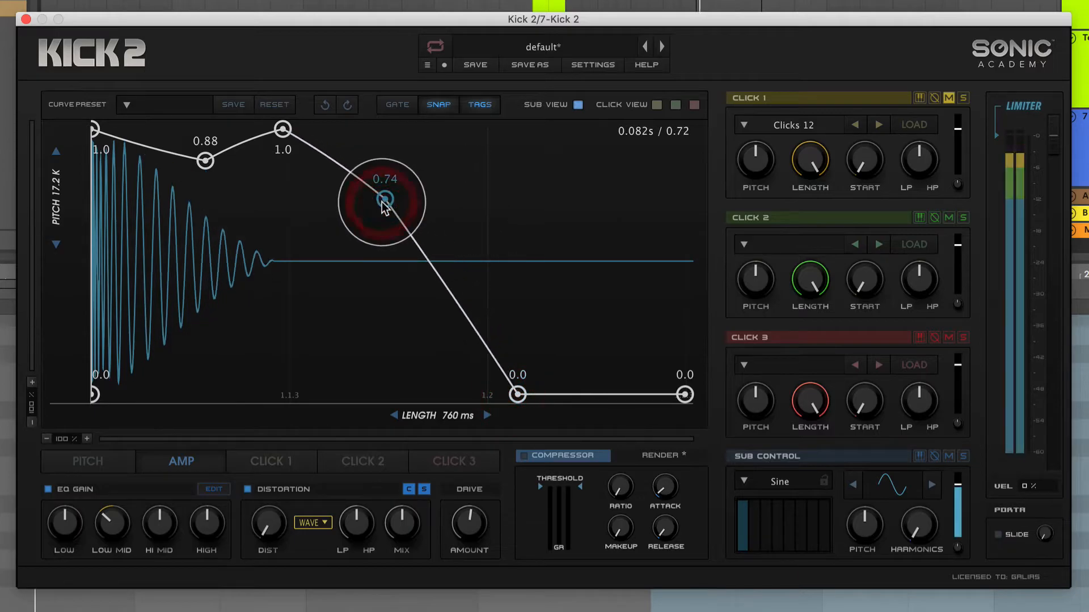
{"action": "left_click", "coordinate": [90, 469]}
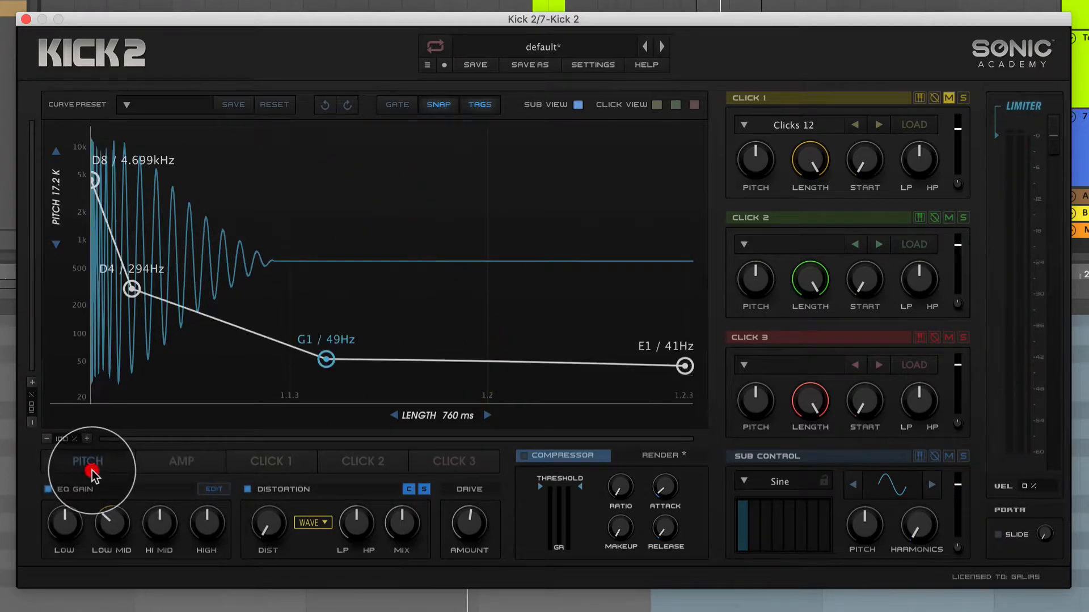
{"action": "left_click_drag", "start_coordinate": [327, 361], "coordinate": [468, 369]}
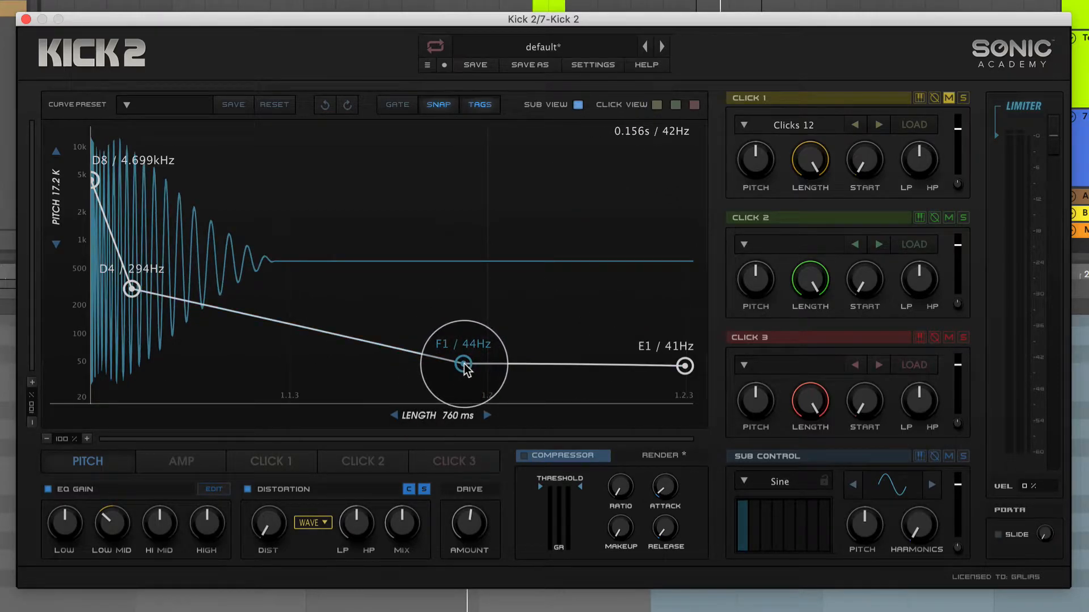
Lengthen the amp decay by moving its zero point later and its upper decay point to 0.79.
{"action": "left_click", "coordinate": [190, 456]}
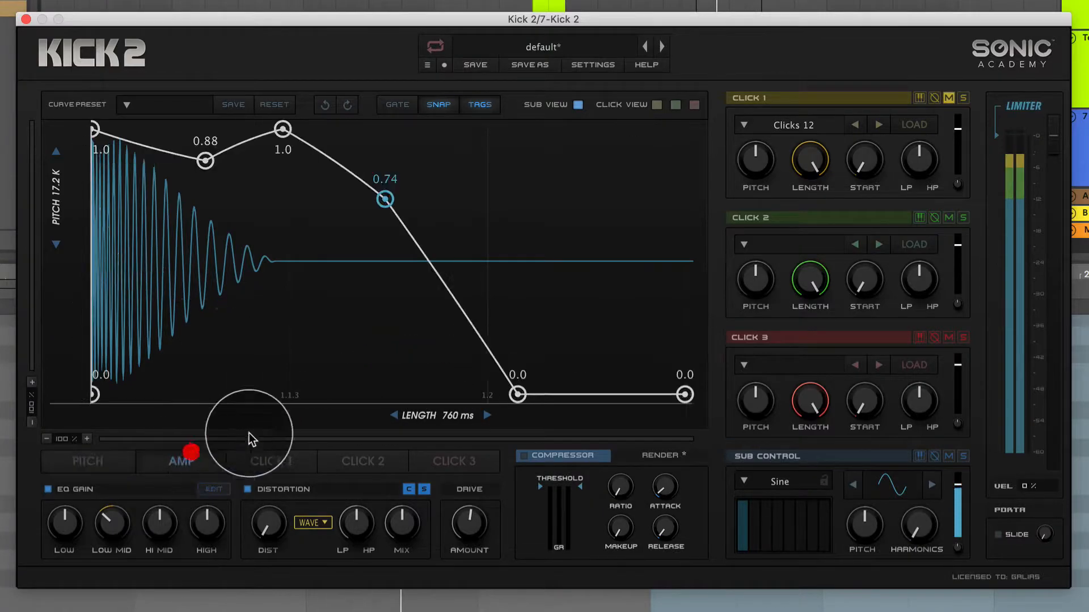
{"action": "left_click_drag", "start_coordinate": [512, 398], "coordinate": [595, 406]}
{"action": "left_click_drag", "start_coordinate": [385, 199], "coordinate": [429, 184]}
{"action": "mouse_move", "coordinate": [599, 394]}
{"action": "left_mouse_down"}
{"action": "mouse_move", "coordinate": [624, 394]}
{"action": "mouse_move", "coordinate": [583, 395]}
{"action": "left_mouse_up"}
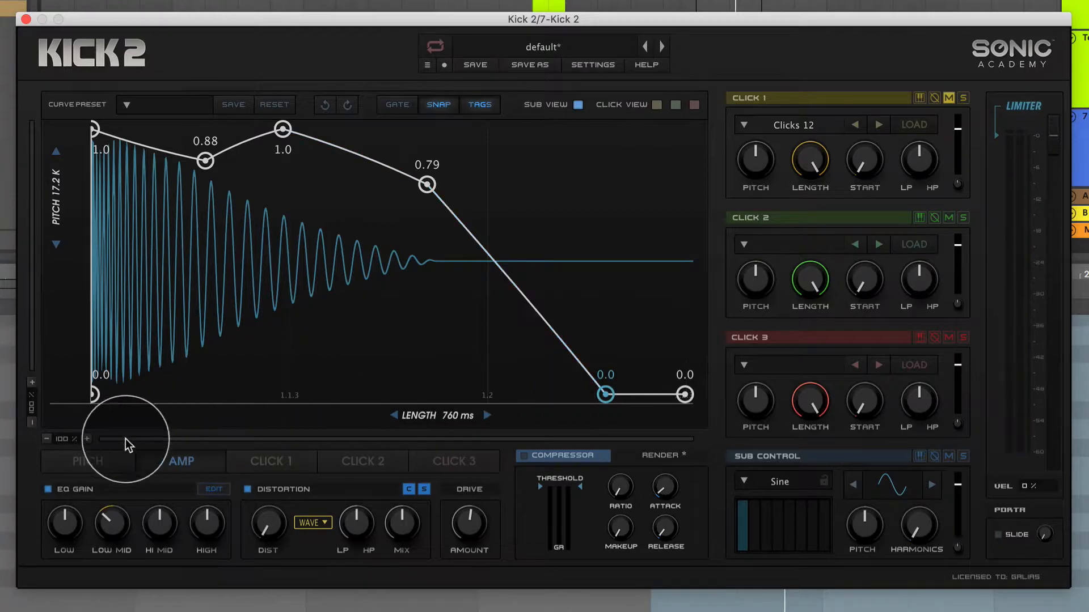
Add a pitch point at A2 / 110 Hz between the D4 and F1 points, nearer to D4, and nudge the F1 point slightly later.
{"action": "left_click", "coordinate": [101, 461]}
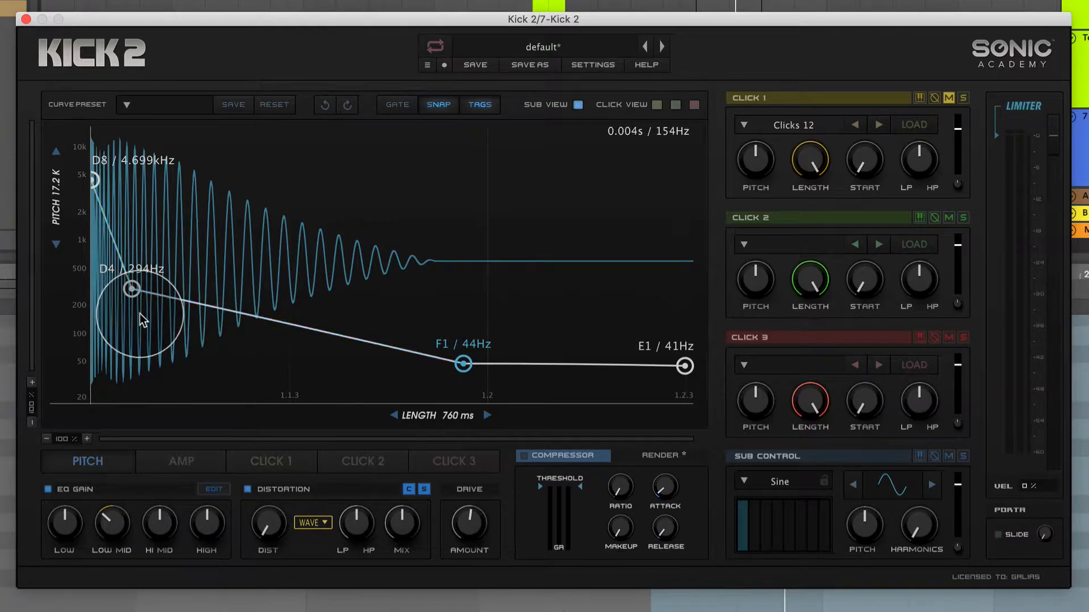
{"action": "double_click", "coordinate": [304, 338]}
{"action": "left_click_drag", "start_coordinate": [305, 338], "coordinate": [361, 327]}
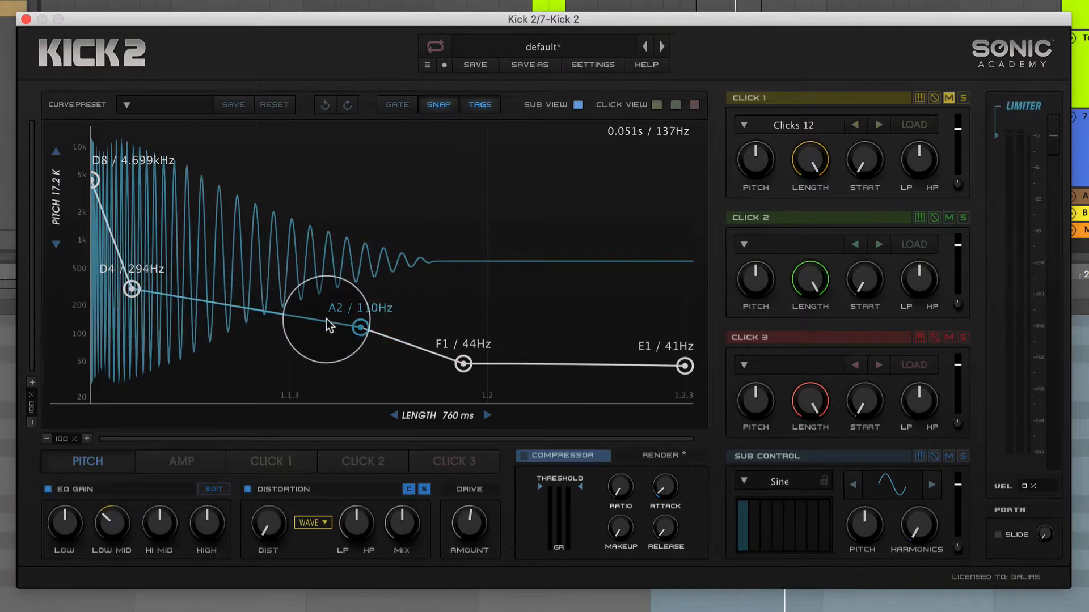
{"action": "left_click_drag", "start_coordinate": [361, 328], "coordinate": [393, 329]}
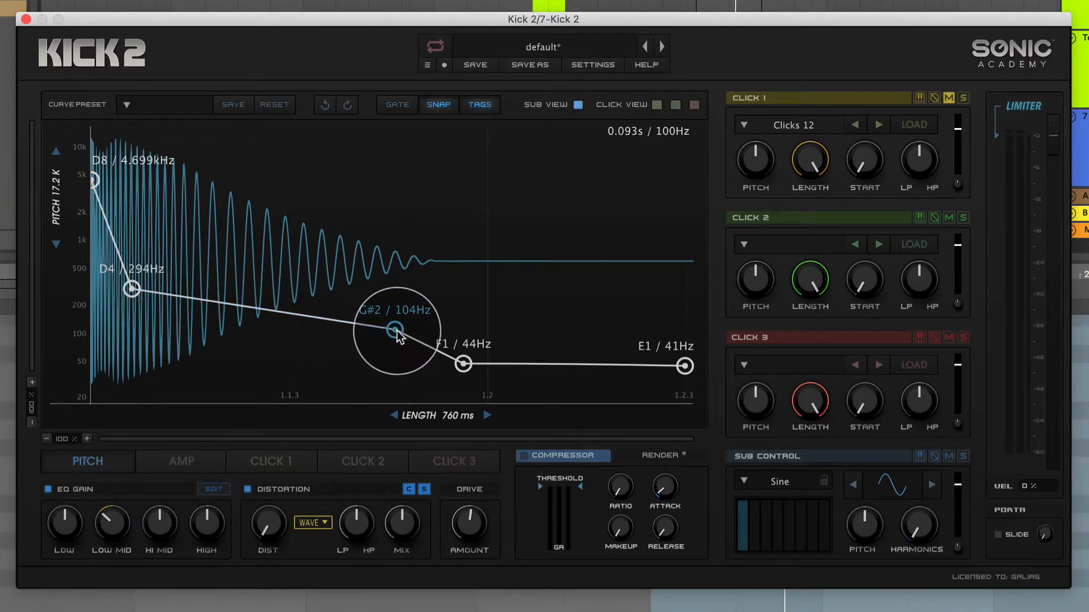
{"action": "left_click_drag", "start_coordinate": [396, 329], "coordinate": [396, 330]}
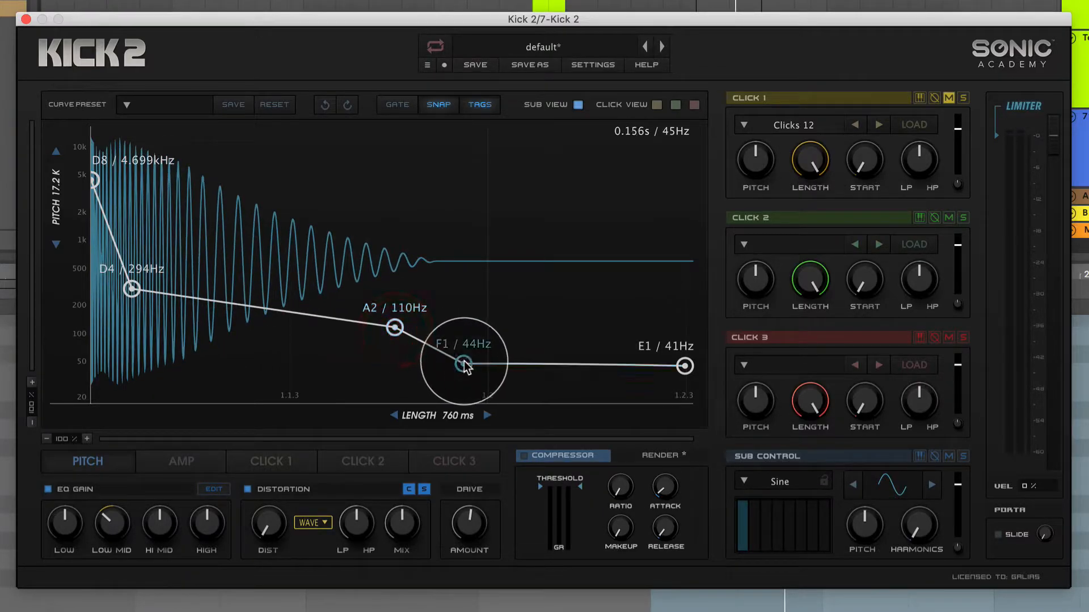
{"action": "left_click_drag", "start_coordinate": [465, 365], "coordinate": [470, 368]}
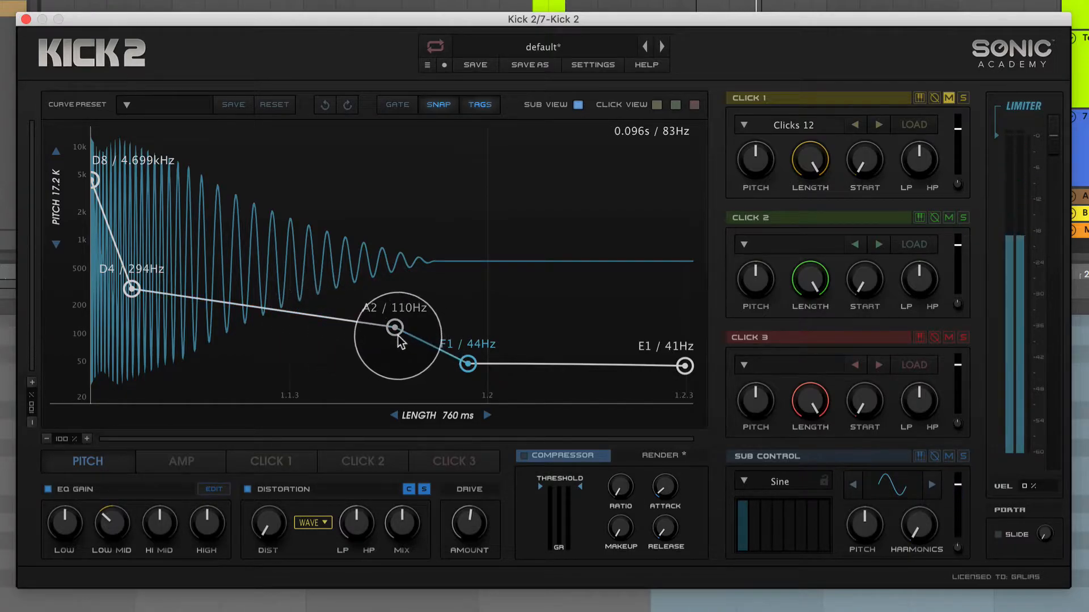
{"action": "left_click_drag", "start_coordinate": [396, 332], "coordinate": [206, 331]}
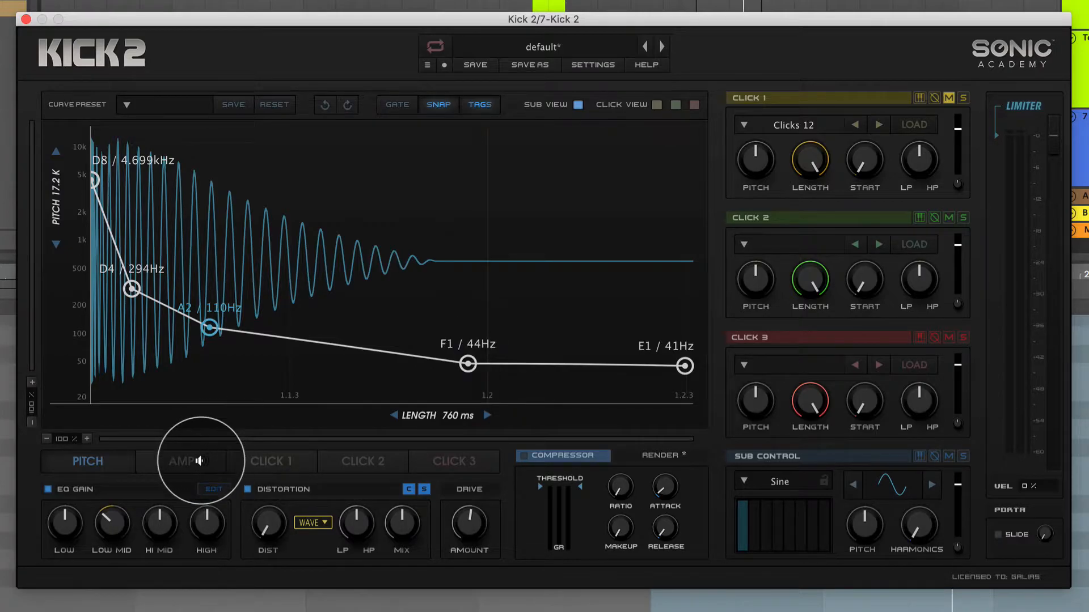
Shorten the amp decay slightly by moving its zero point earlier.
{"action": "left_click", "coordinate": [199, 461]}
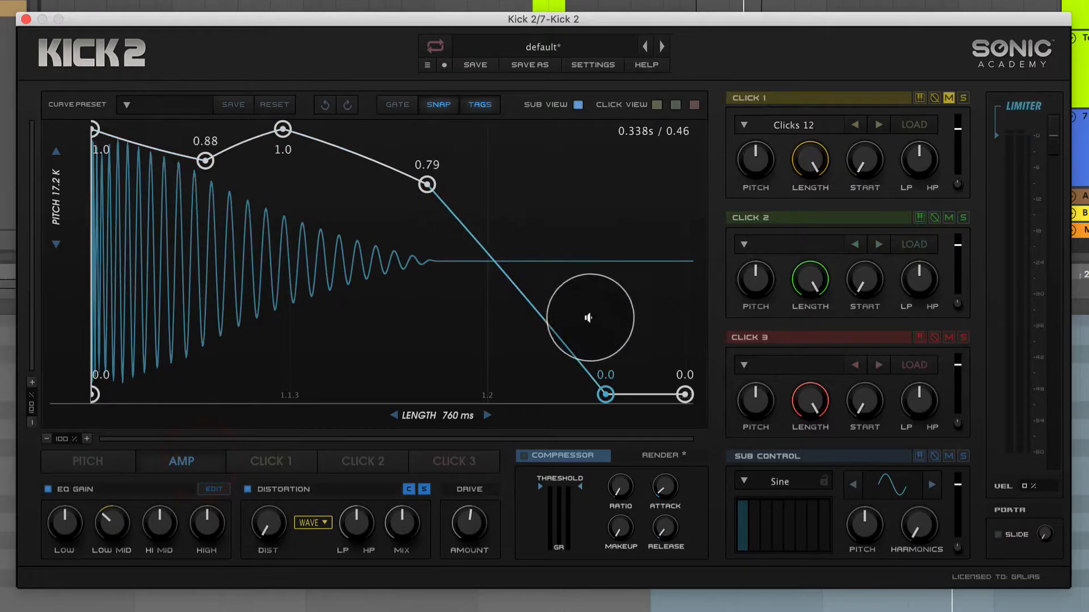
{"action": "mouse_move", "coordinate": [610, 403]}
{"action": "left_mouse_down"}
{"action": "mouse_move", "coordinate": [580, 403]}
{"action": "mouse_move", "coordinate": [611, 403]}
{"action": "mouse_move", "coordinate": [595, 403]}
{"action": "left_mouse_up"}
{"action": "left_click", "coordinate": [103, 456]}
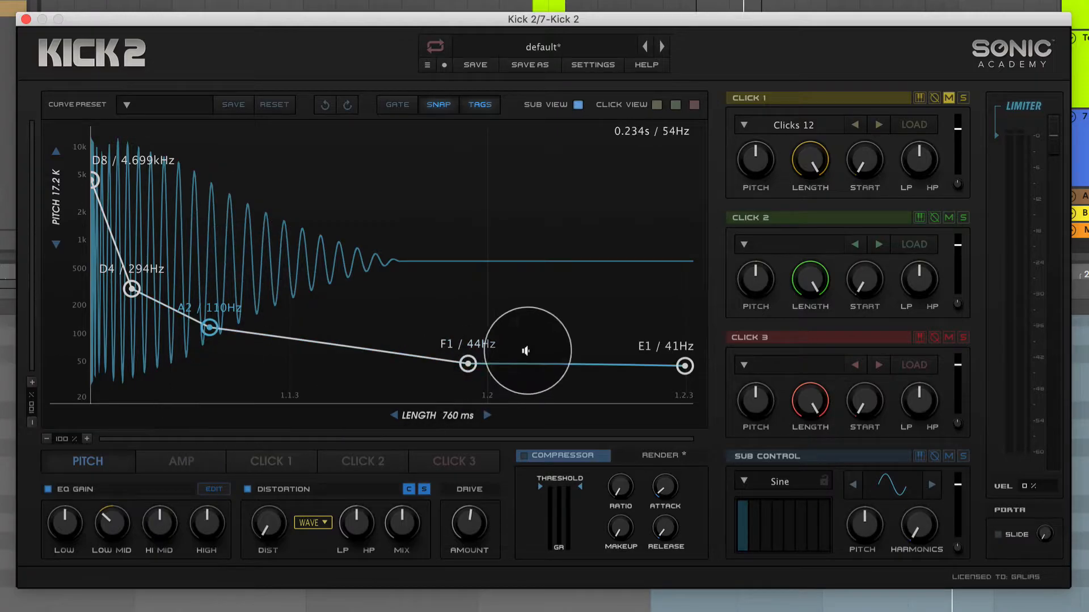
Lengthen the amp decay by moving its zero point later and placing its upper decay point later at 0.88.
{"action": "left_click", "coordinate": [206, 458]}
{"action": "left_click_drag", "start_coordinate": [591, 394], "coordinate": [620, 394]}
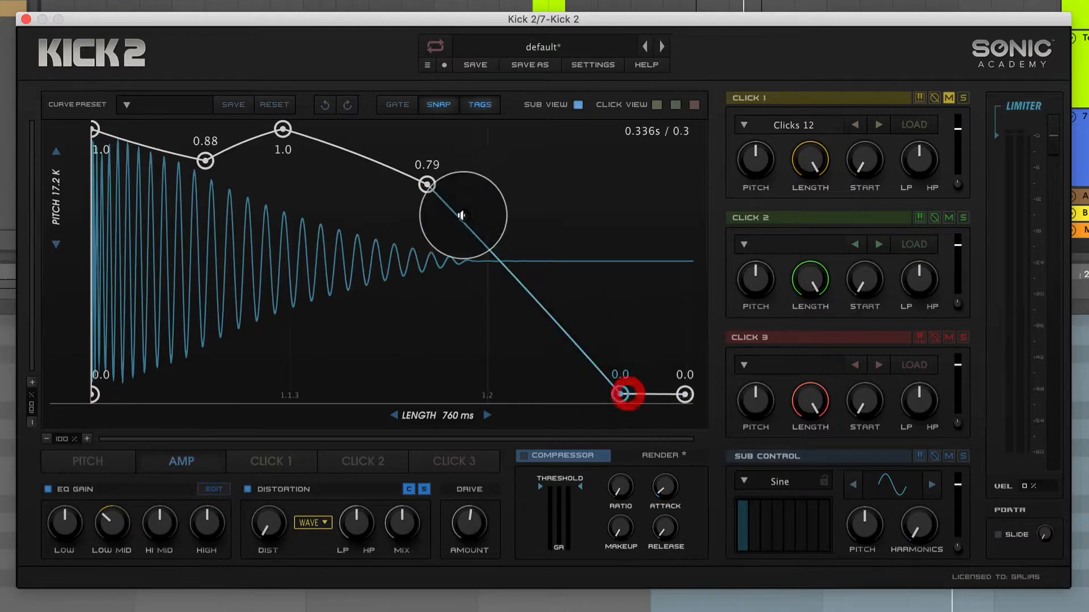
{"action": "left_click_drag", "start_coordinate": [427, 184], "coordinate": [547, 160]}
{"action": "left_click_drag", "start_coordinate": [620, 394], "coordinate": [652, 395]}
{"action": "left_click", "coordinate": [109, 457]}
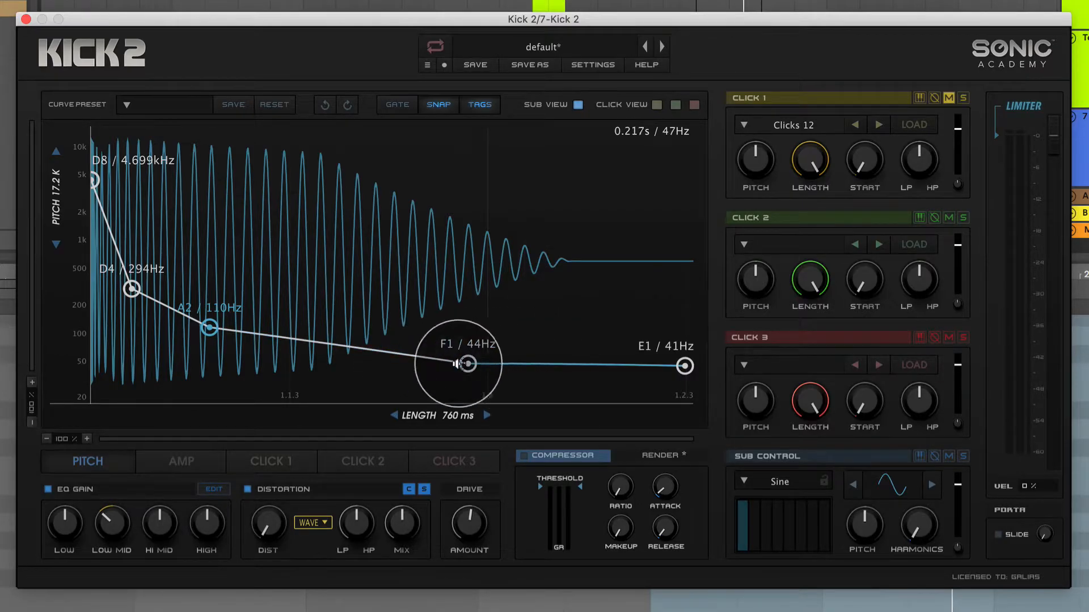
Check the amp envelope and lower the F1 pitch point to E1 / 41 Hz.
{"action": "left_click", "coordinate": [177, 456]}
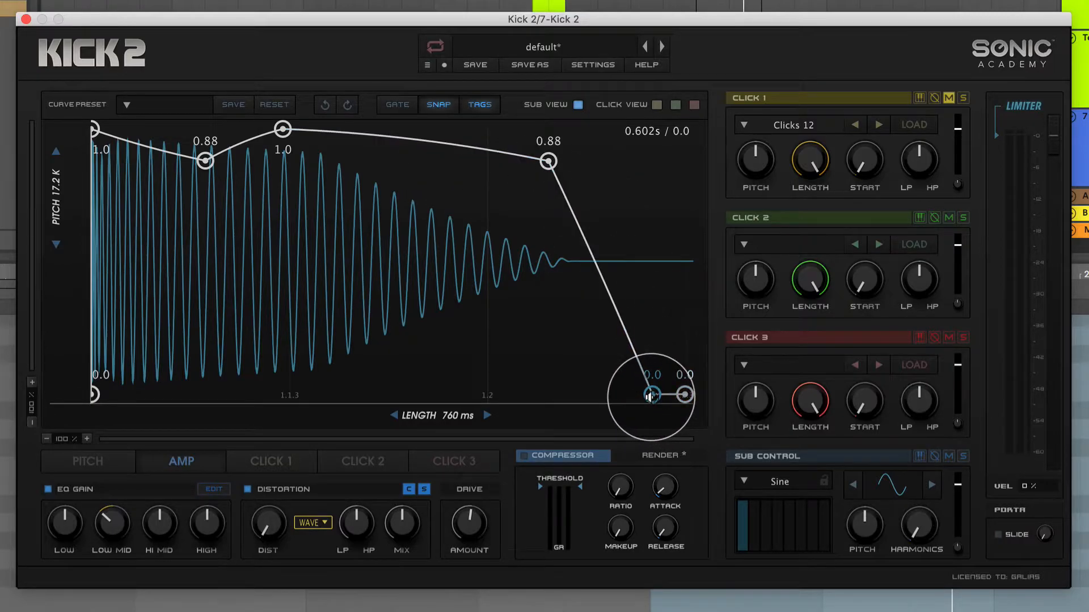
{"action": "left_click", "coordinate": [110, 467]}
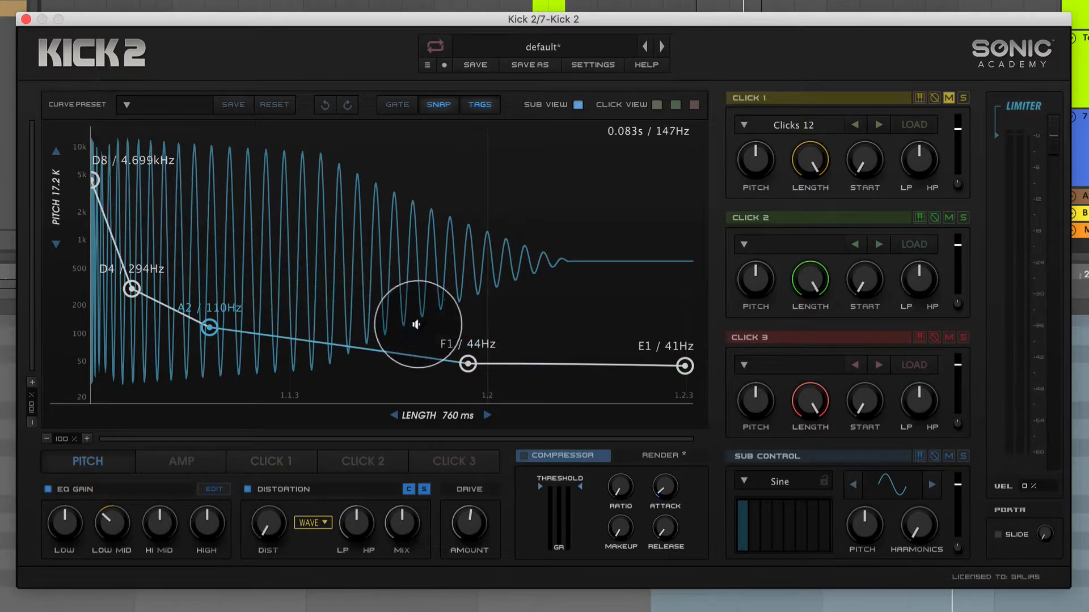
{"action": "left_click_drag", "start_coordinate": [468, 365], "coordinate": [467, 367]}
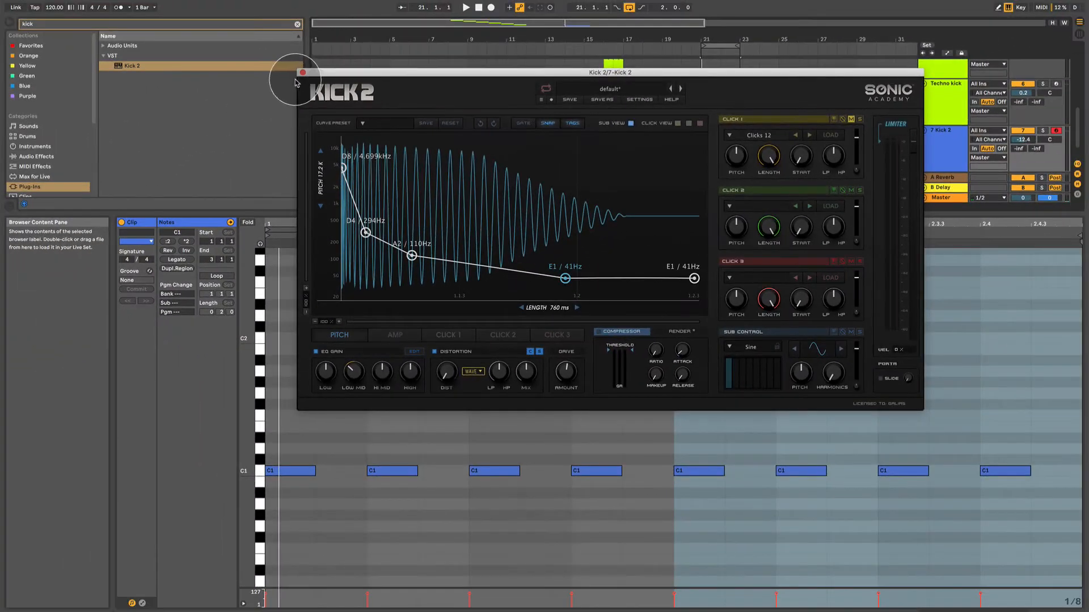
Switch to Ableton Live, clear the browser search, add EQ Eight after Kick 2 and expand its frequency display.
{"action": "left_click", "coordinate": [36, 156]}
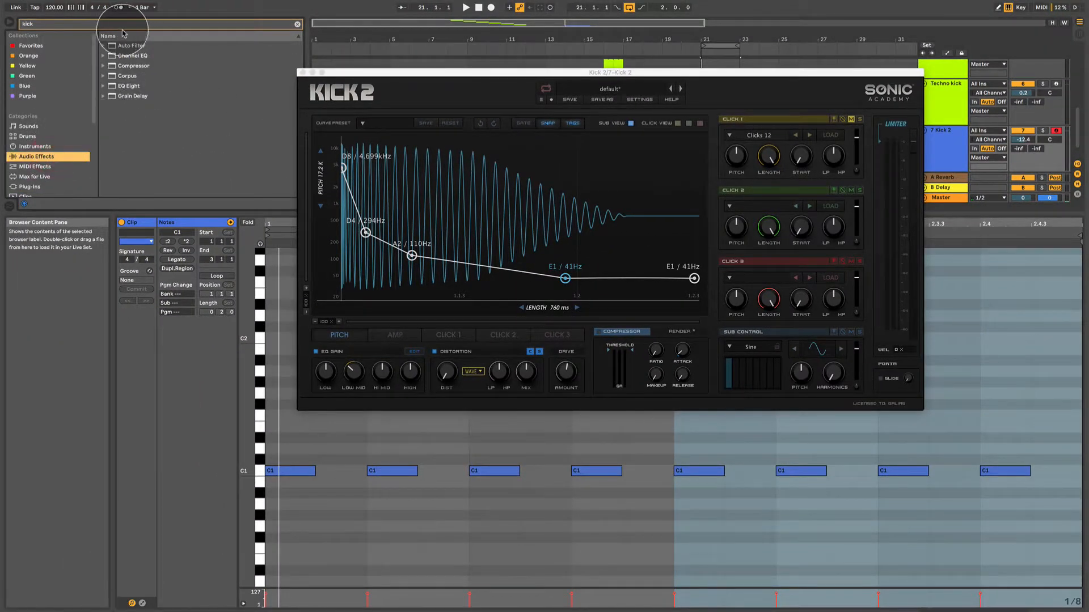
{"action": "left_click", "coordinate": [297, 25]}
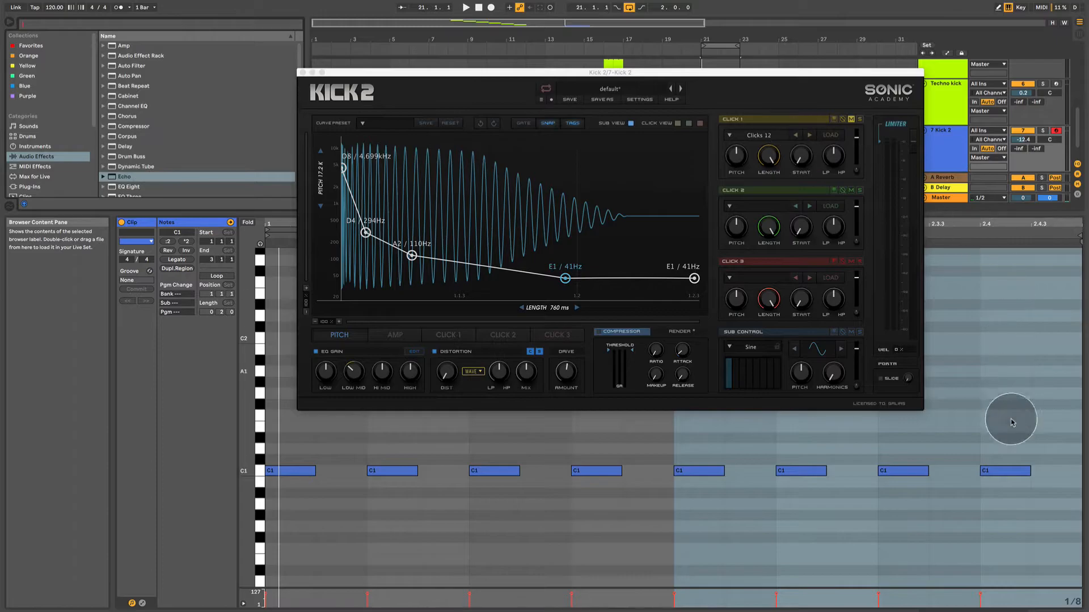
{"action": "left_click", "coordinate": [1041, 611]}
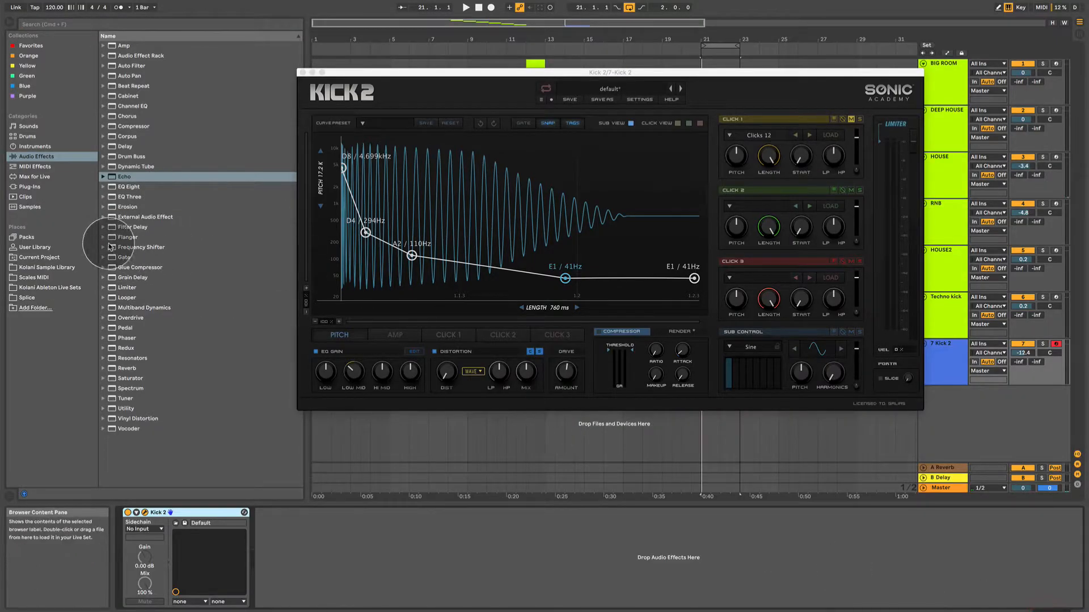
{"action": "left_click_drag", "start_coordinate": [123, 187], "coordinate": [278, 567]}
{"action": "left_click", "coordinate": [267, 512]}
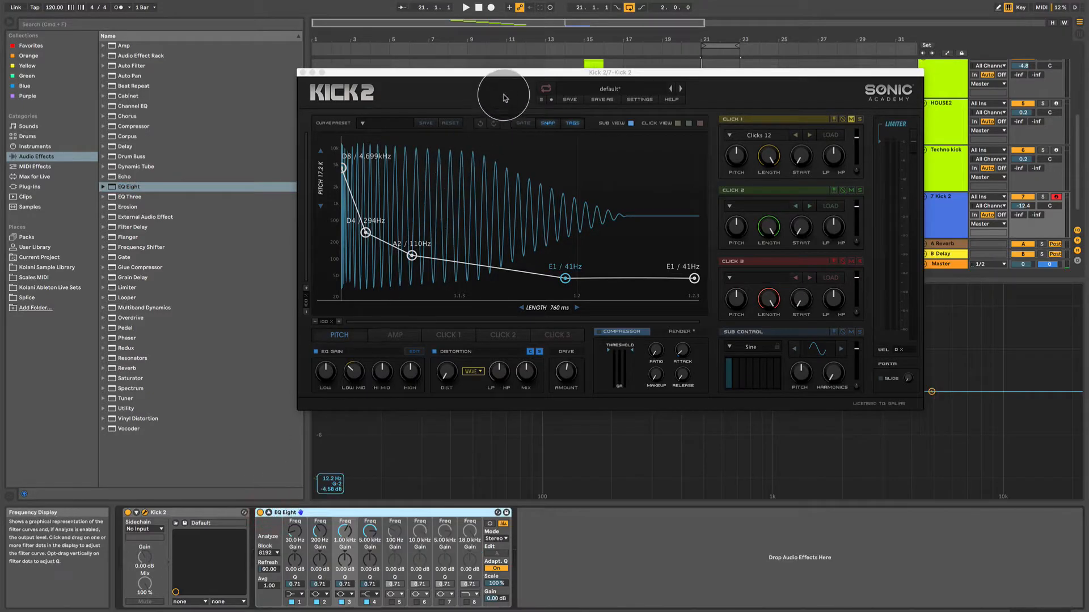
Move the Kick 2 window clear of the EQ Eight display and play the loop to examine the kick's spectrum.
{"action": "left_click_drag", "start_coordinate": [536, 72], "coordinate": [839, 502]}
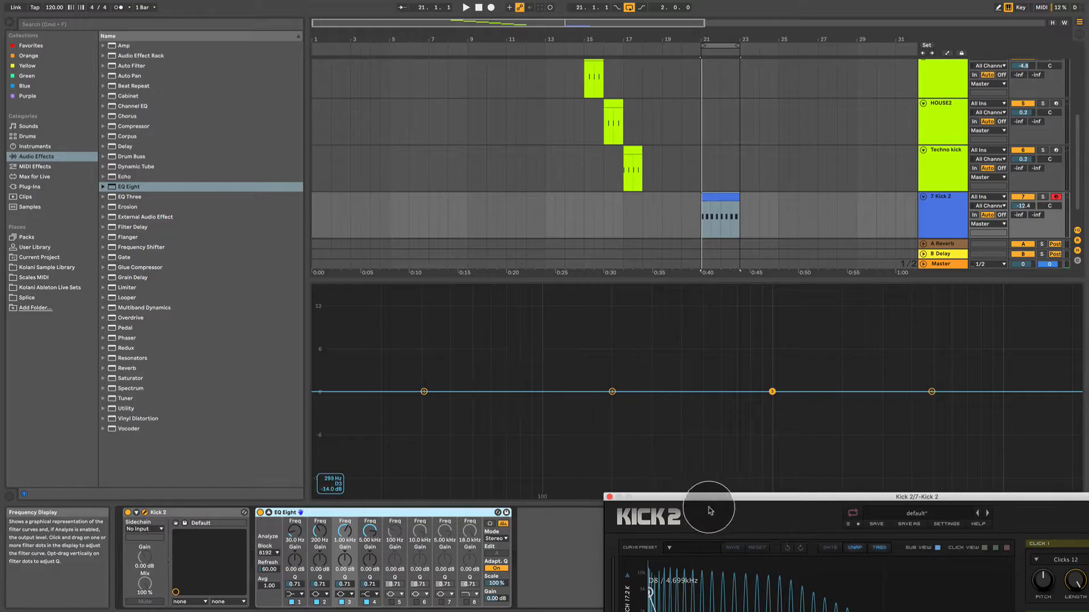
{"action": "left_click_drag", "start_coordinate": [703, 503], "coordinate": [724, 515]}
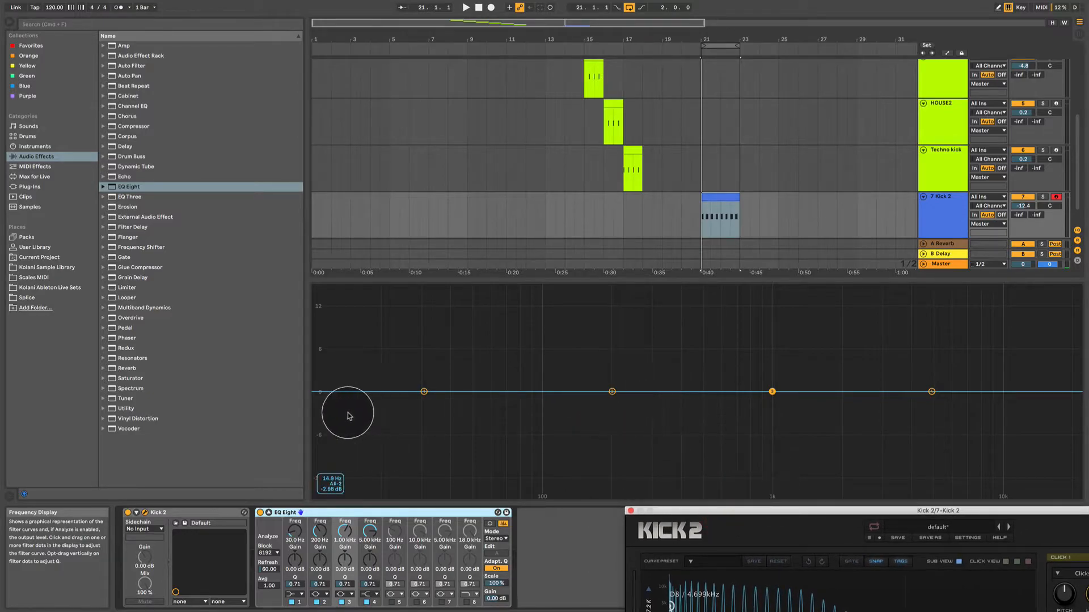
{"action": "key", "text": "space"}
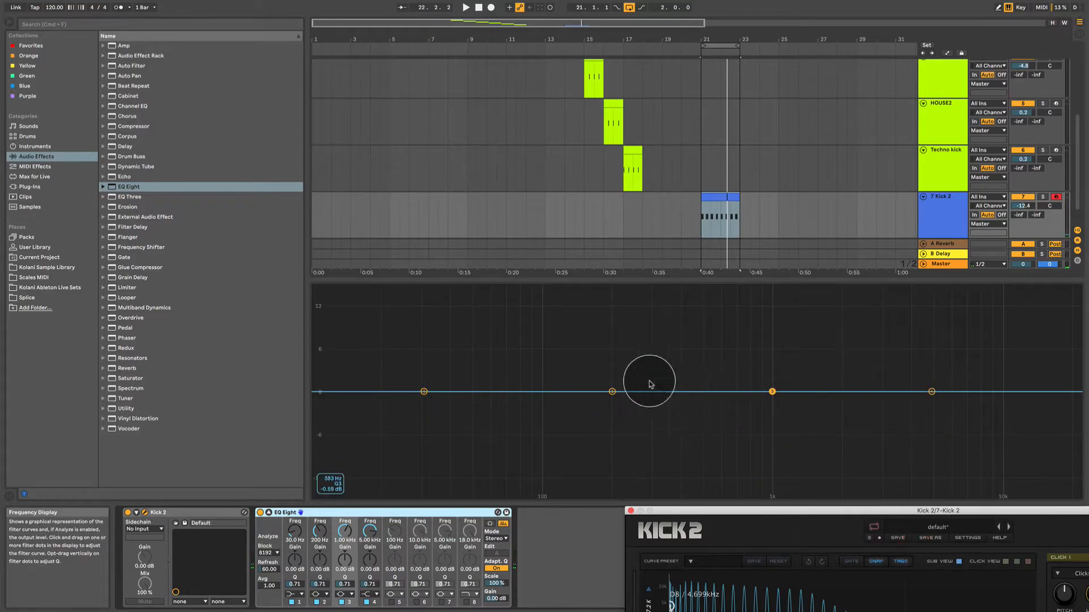
{"action": "key", "text": "space"}
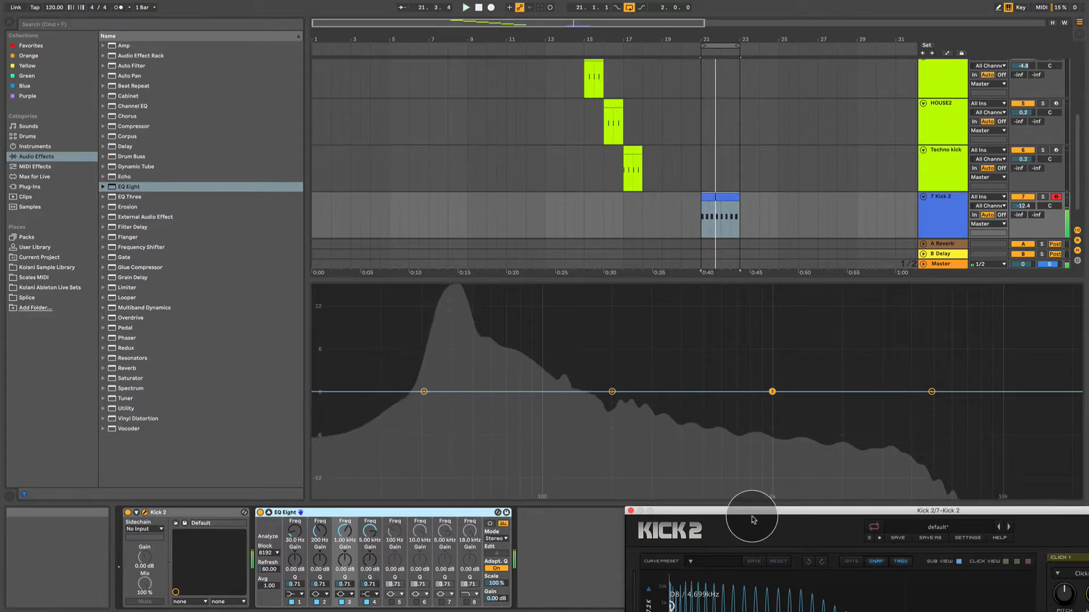
Shorten the amp envelope by moving the upper decay point earlier at 0.9 and its zero point earlier, and check the spectrum.
{"action": "left_click_drag", "start_coordinate": [730, 509], "coordinate": [194, 10]}
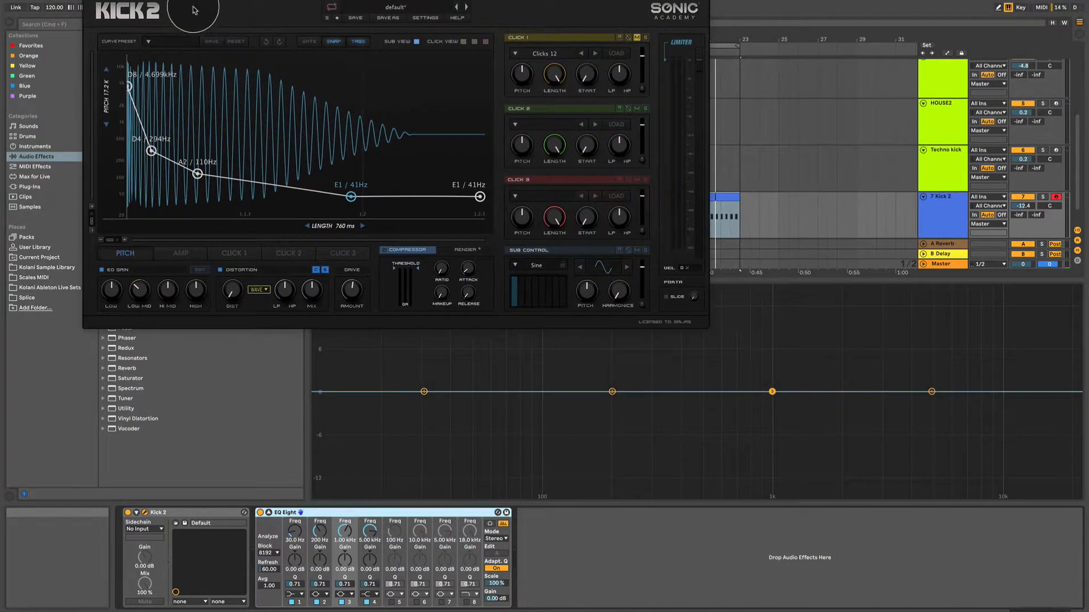
{"action": "left_click", "coordinate": [170, 255]}
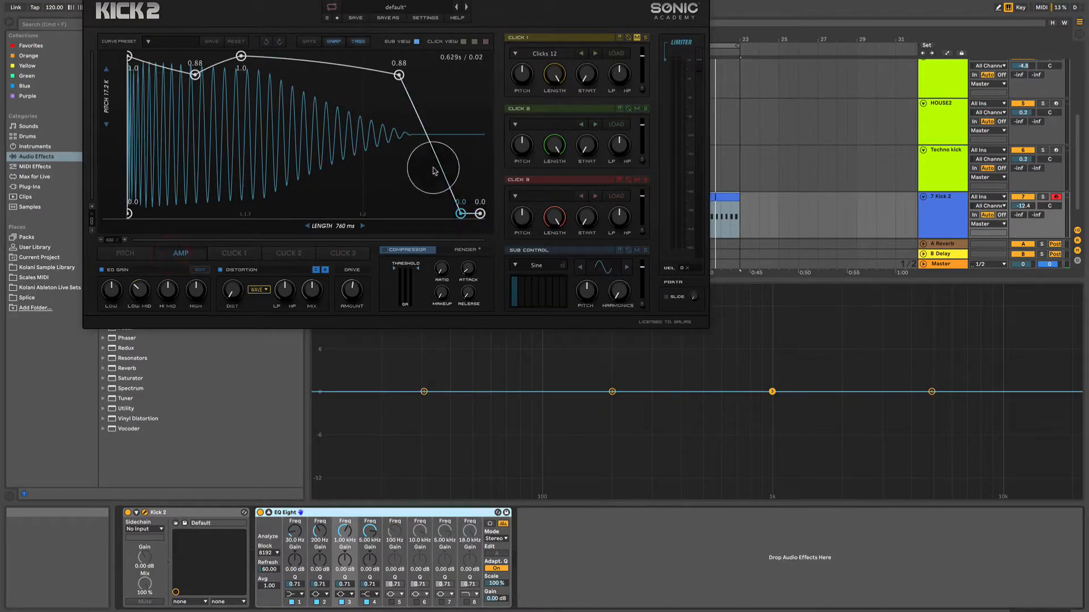
{"action": "left_click_drag", "start_coordinate": [402, 77], "coordinate": [298, 73]}
{"action": "left_click_drag", "start_coordinate": [463, 217], "coordinate": [361, 217]}
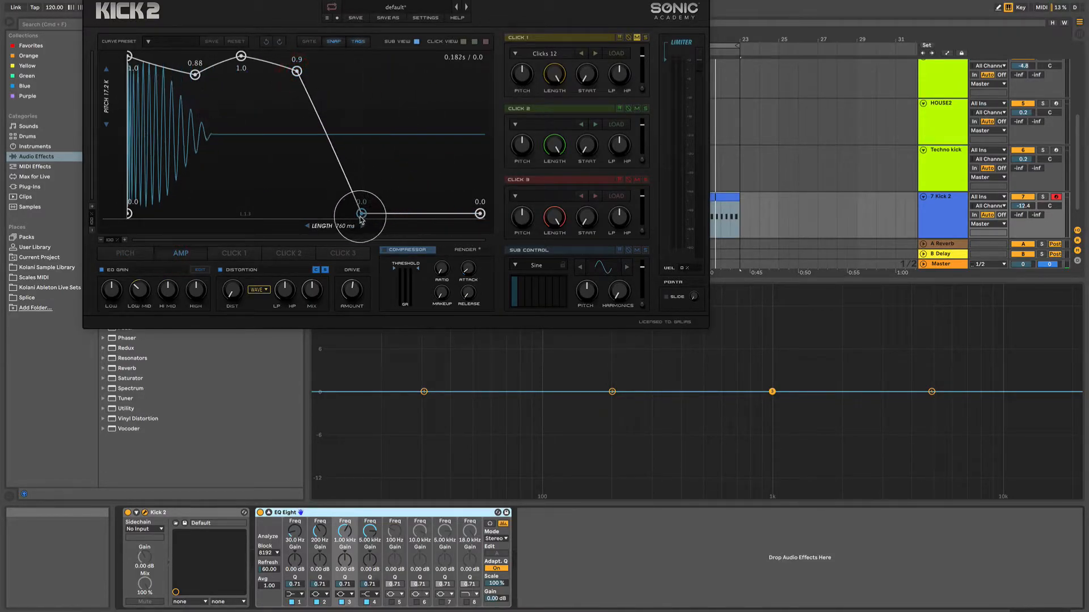
{"action": "left_click_drag", "start_coordinate": [310, 10], "coordinate": [756, 484]}
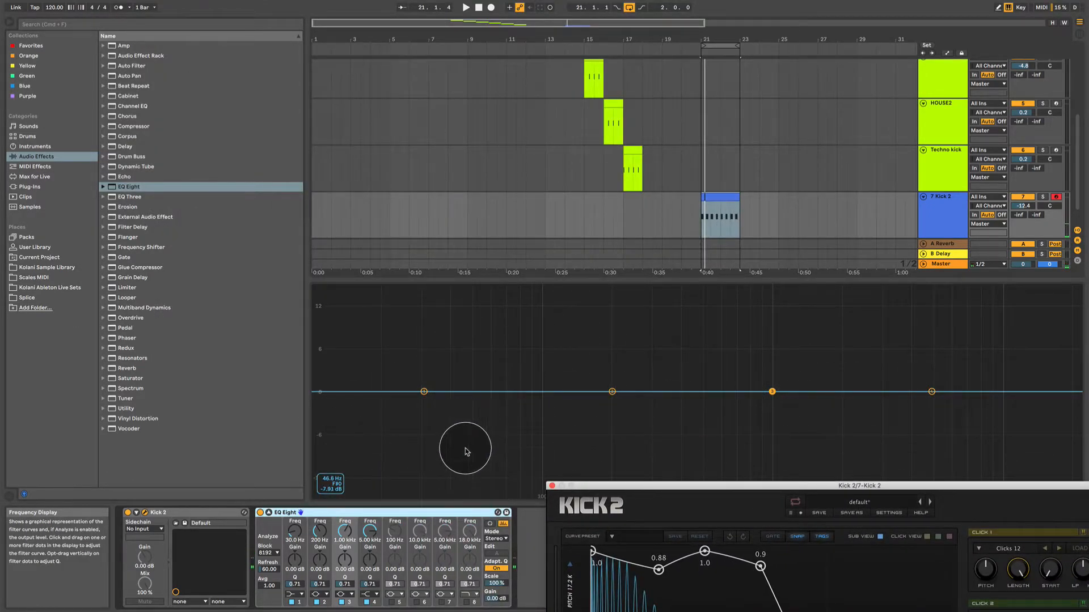
Move the A2 / 110 Hz pitch point much later, close to the E1 point, and play the loop against the spectrum.
{"action": "left_click_drag", "start_coordinate": [654, 490], "coordinate": [357, 106]}
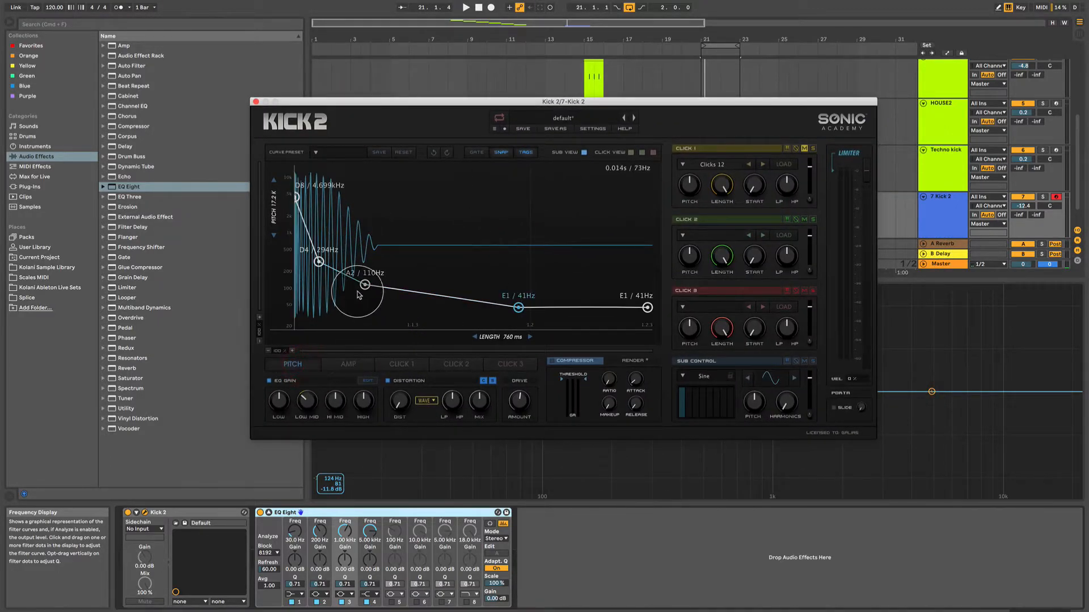
{"action": "left_click_drag", "start_coordinate": [414, 288], "coordinate": [482, 289]}
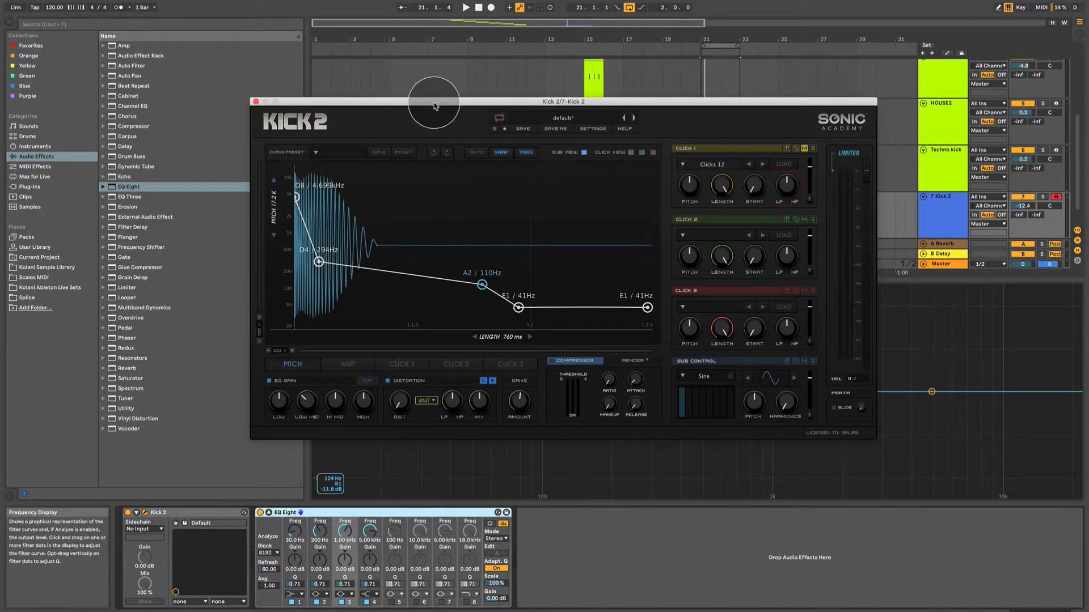
{"action": "left_click_drag", "start_coordinate": [433, 102], "coordinate": [974, 261]}
{"action": "key", "text": "space"}
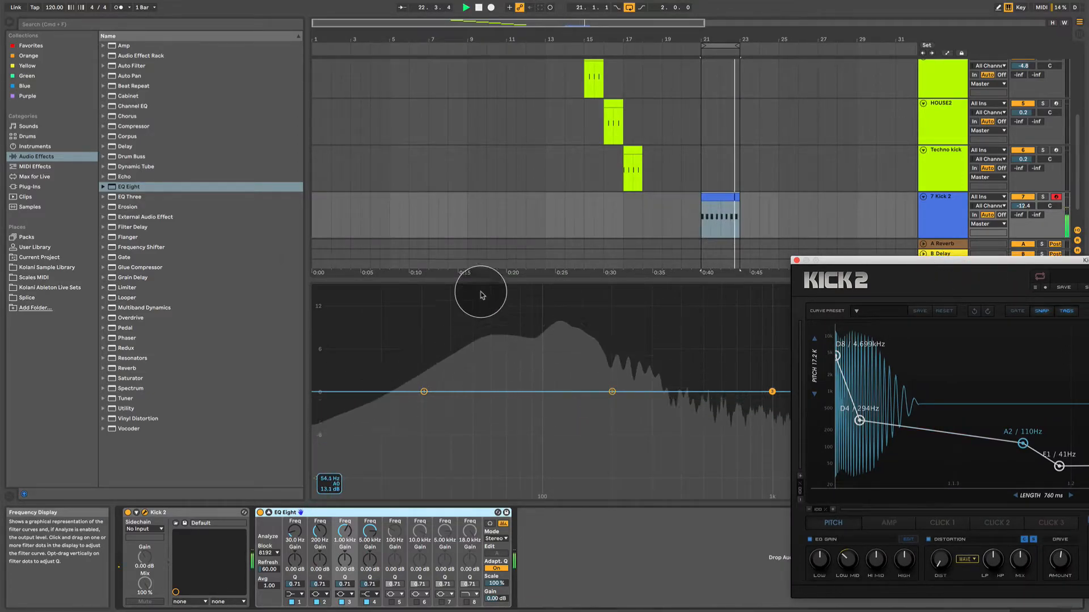
Move the A2 pitch point earlier to G#2 / 104 Hz, compare the spectrum during playback, and stop the loop.
{"action": "left_click_drag", "start_coordinate": [912, 261], "coordinate": [698, 129]}
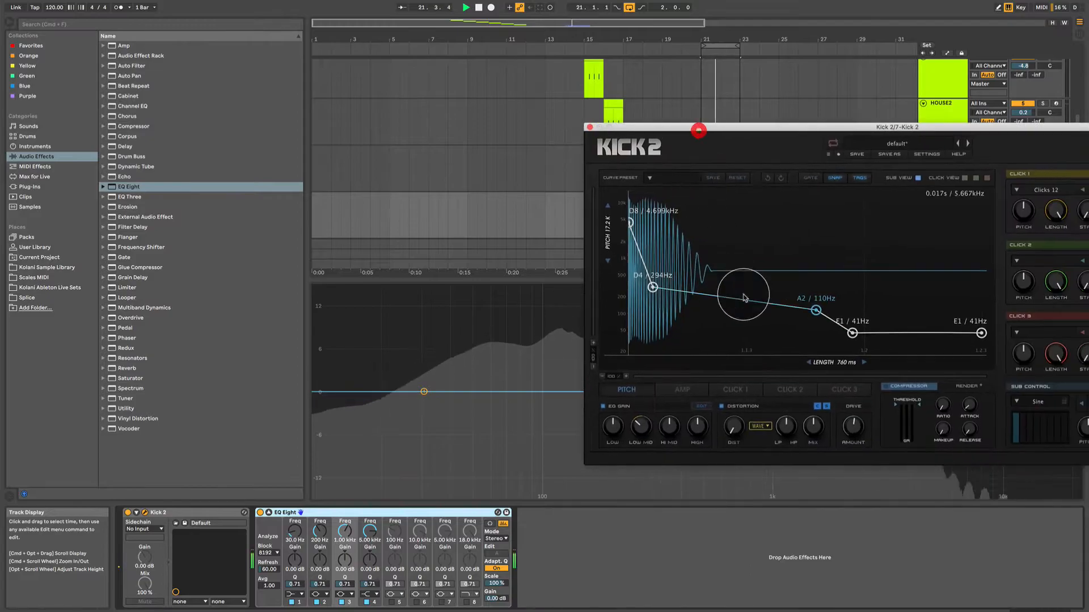
{"action": "left_click_drag", "start_coordinate": [817, 311], "coordinate": [758, 311]}
{"action": "left_click_drag", "start_coordinate": [728, 134], "coordinate": [983, 286]}
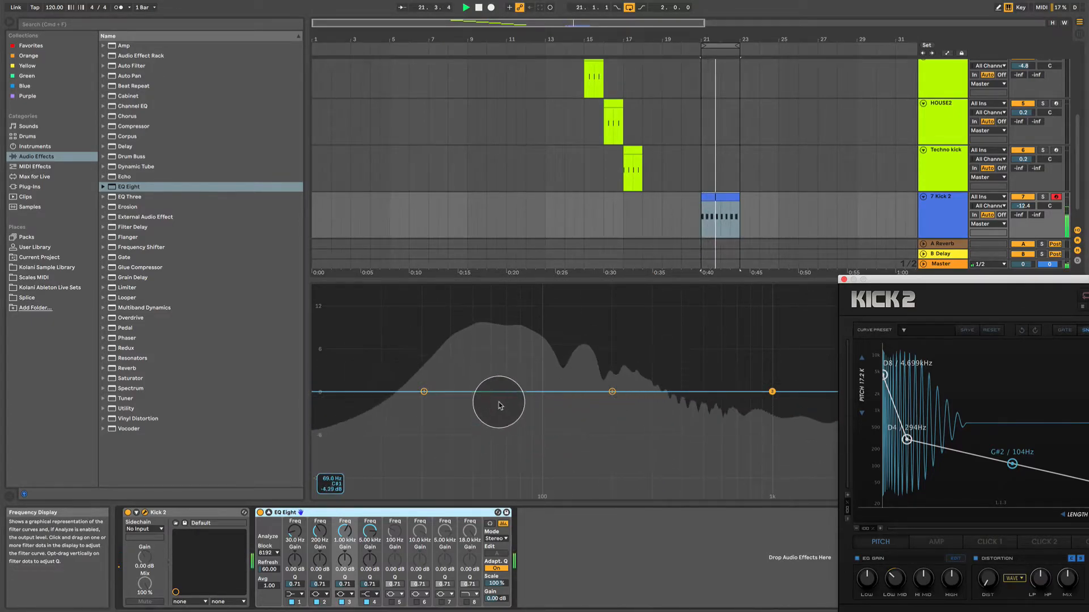
{"action": "left_click_drag", "start_coordinate": [931, 279], "coordinate": [697, 5]}
{"action": "key", "text": "space"}
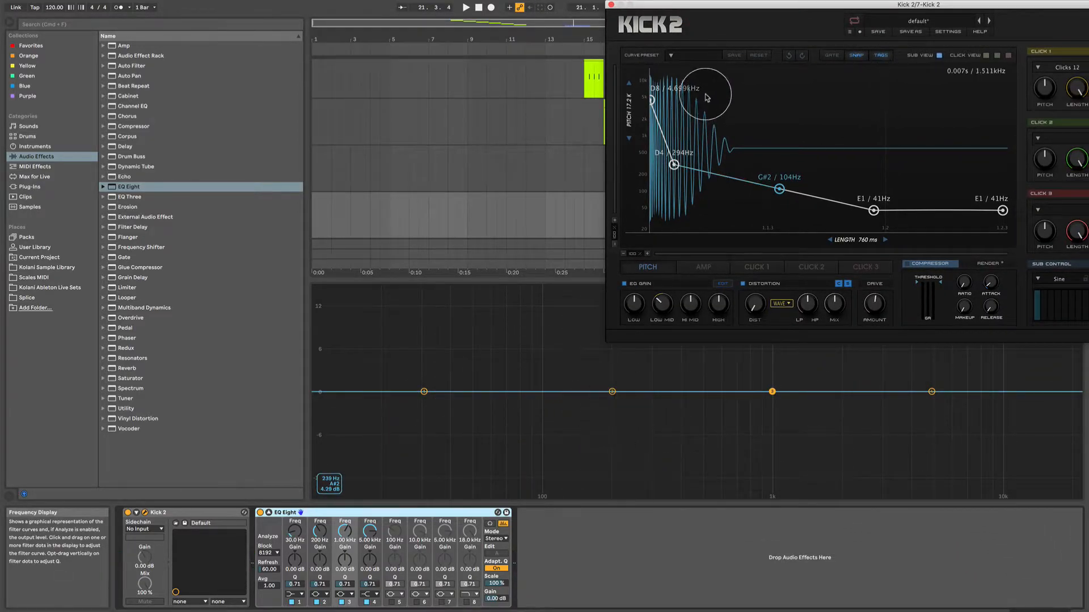
Reshape the amp envelope with points at 0.63 and 0.58, add a point at 0.81, move the zero point later, and check the spectrum.
{"action": "left_click_drag", "start_coordinate": [702, 8], "coordinate": [543, 17]}
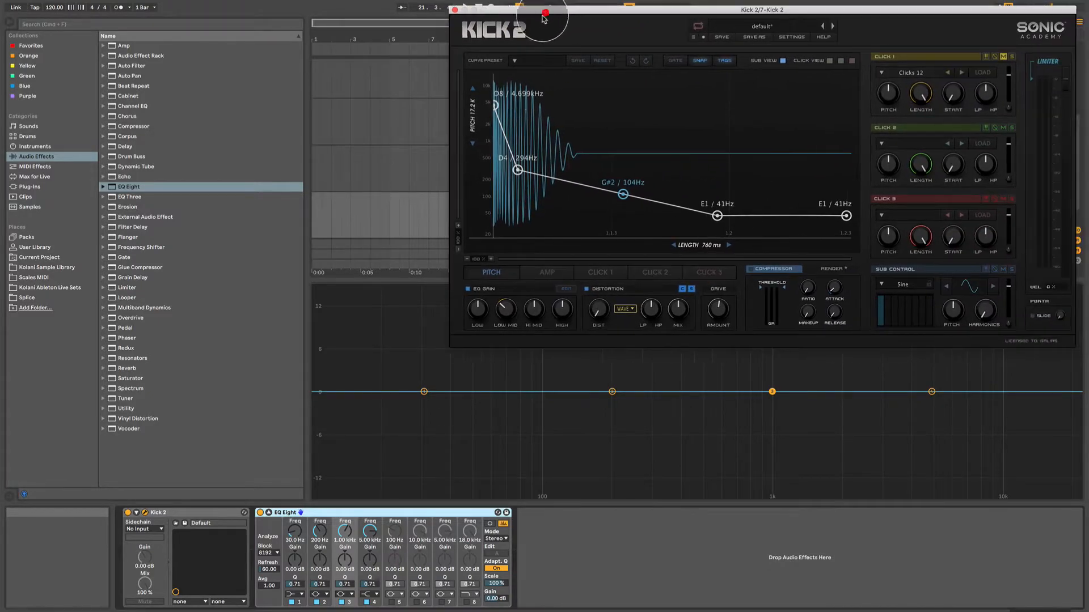
{"action": "left_click", "coordinate": [548, 273]}
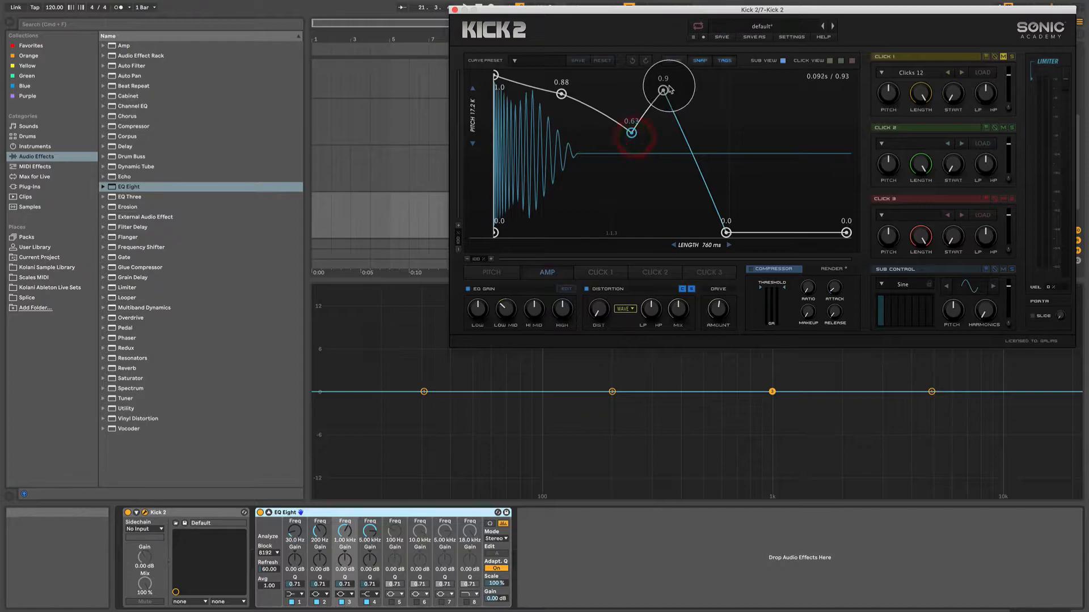
{"action": "left_click_drag", "start_coordinate": [664, 125], "coordinate": [663, 142]}
{"action": "left_click_drag", "start_coordinate": [695, 182], "coordinate": [726, 105]}
{"action": "left_click_drag", "start_coordinate": [726, 233], "coordinate": [801, 234]}
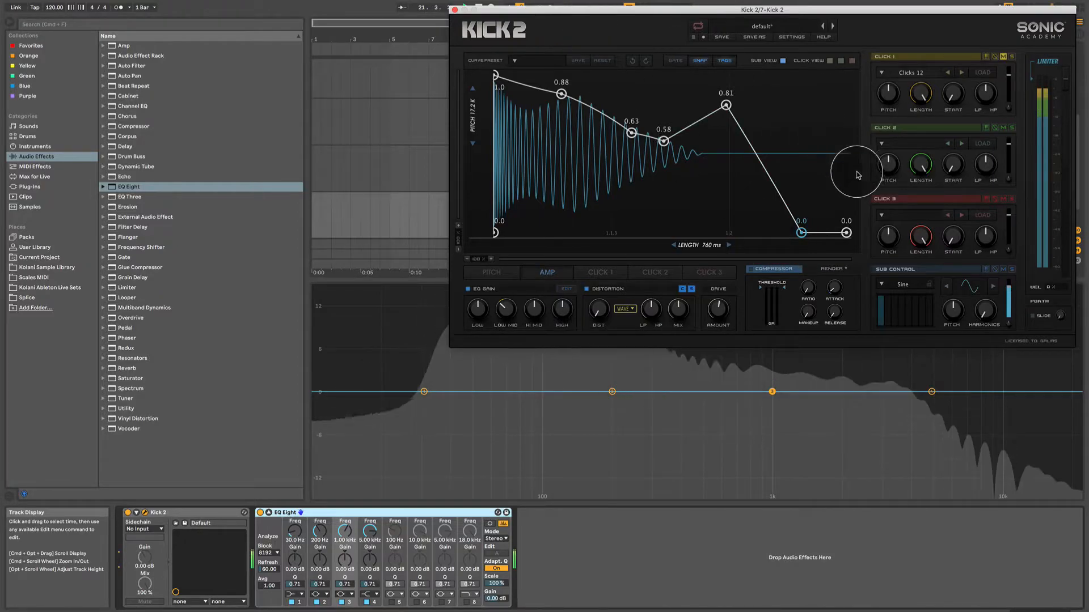
{"action": "left_click_drag", "start_coordinate": [605, 11], "coordinate": [894, 158]}
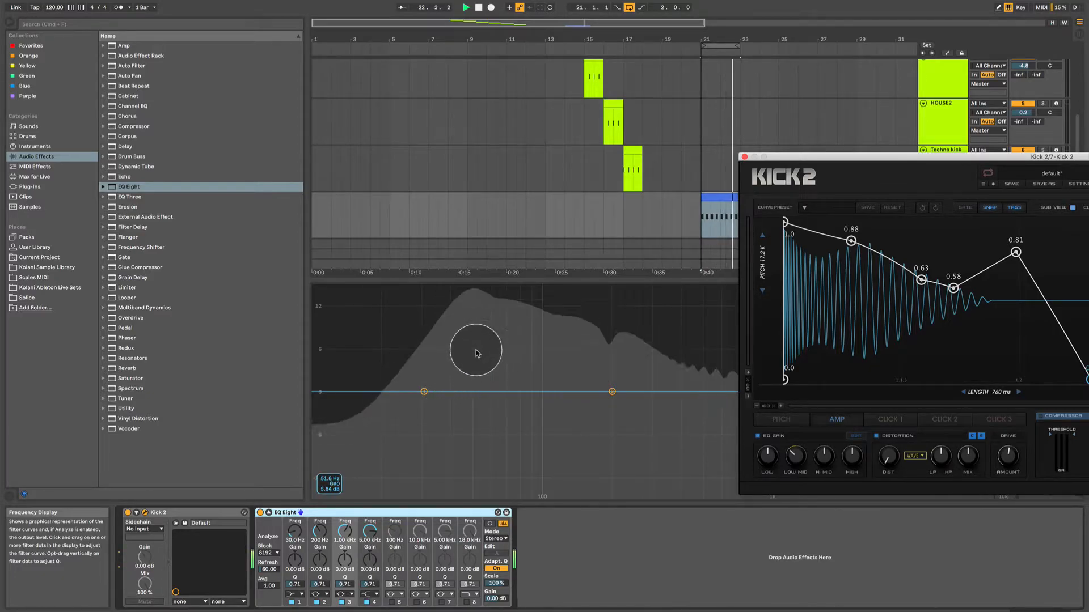
Raise the G#2 pitch point to A2 / 110 Hz and on to A#2 / 117 Hz with Snap on, and turn Snap off.
{"action": "left_click_drag", "start_coordinate": [836, 156], "coordinate": [402, 52]}
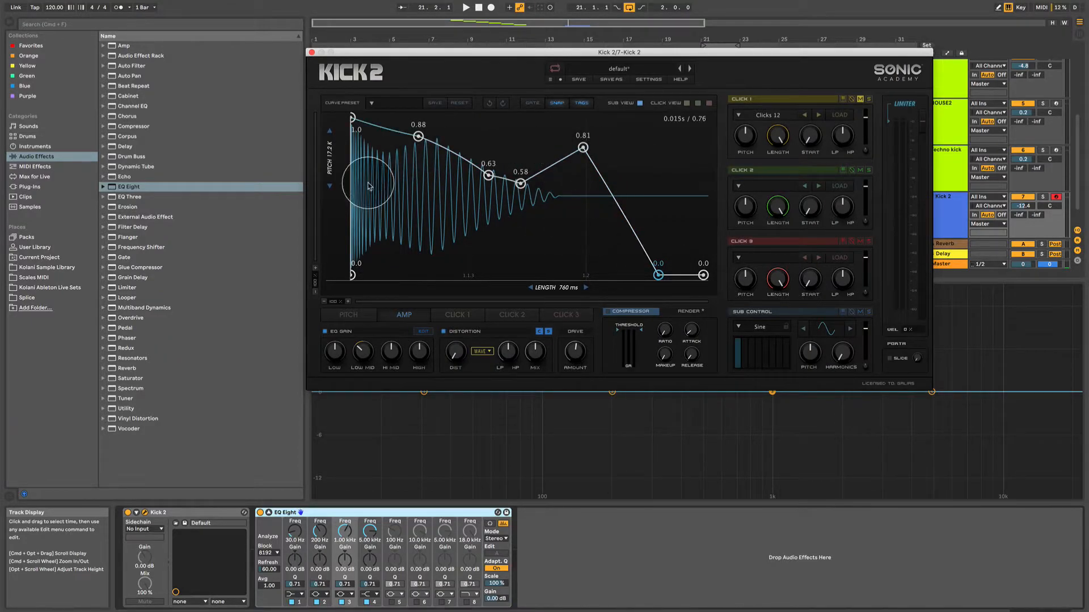
{"action": "left_click", "coordinate": [358, 316]}
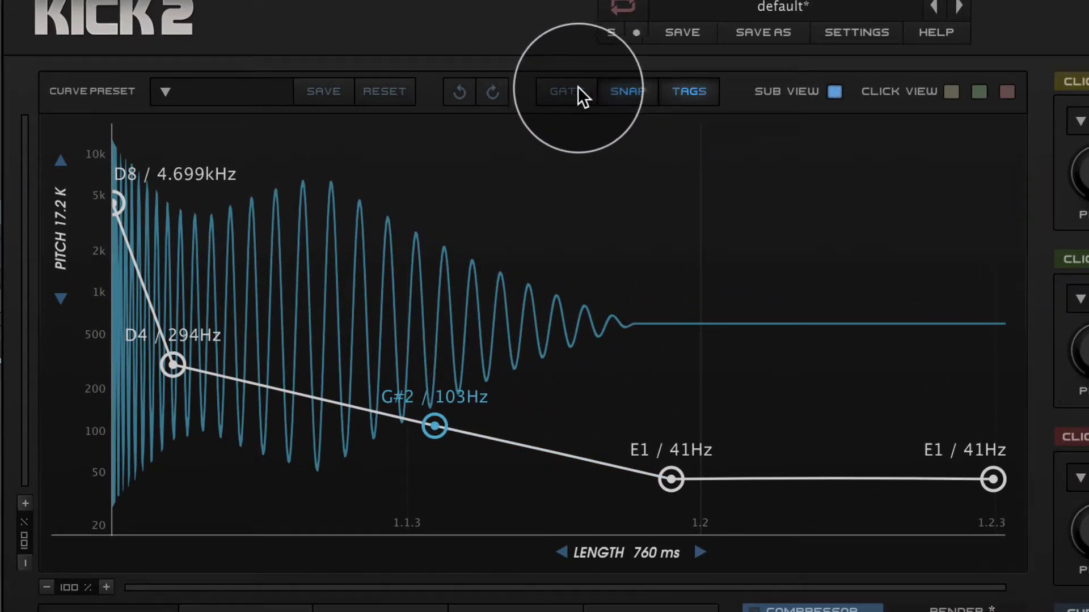
{"action": "left_click", "coordinate": [630, 90]}
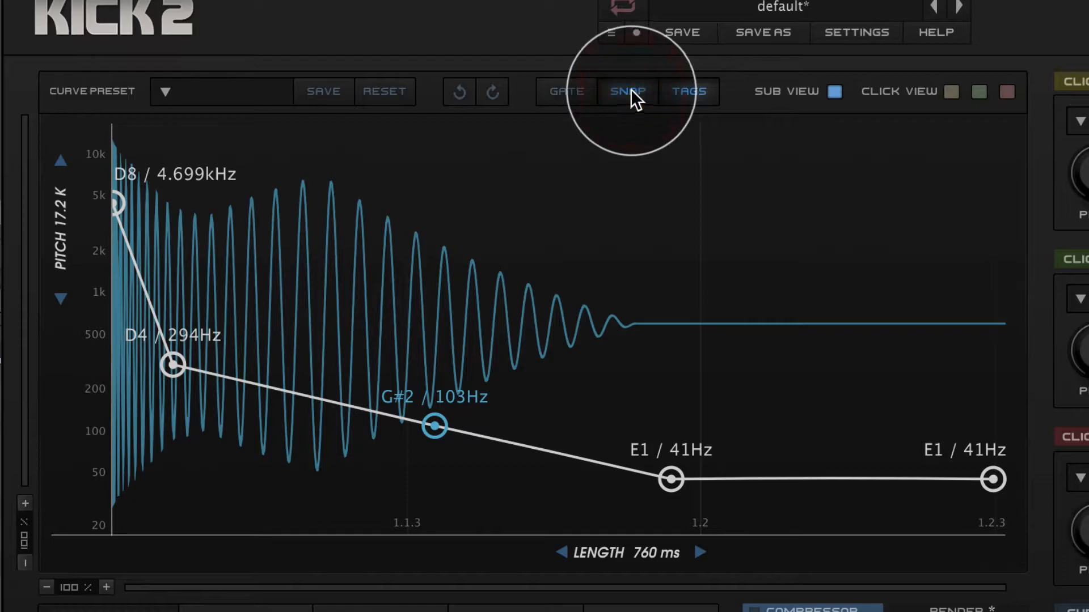
{"action": "mouse_move", "coordinate": [434, 426]}
{"action": "left_mouse_down"}
{"action": "mouse_move", "coordinate": [431, 413]}
{"action": "mouse_move", "coordinate": [433, 424]}
{"action": "left_mouse_up"}
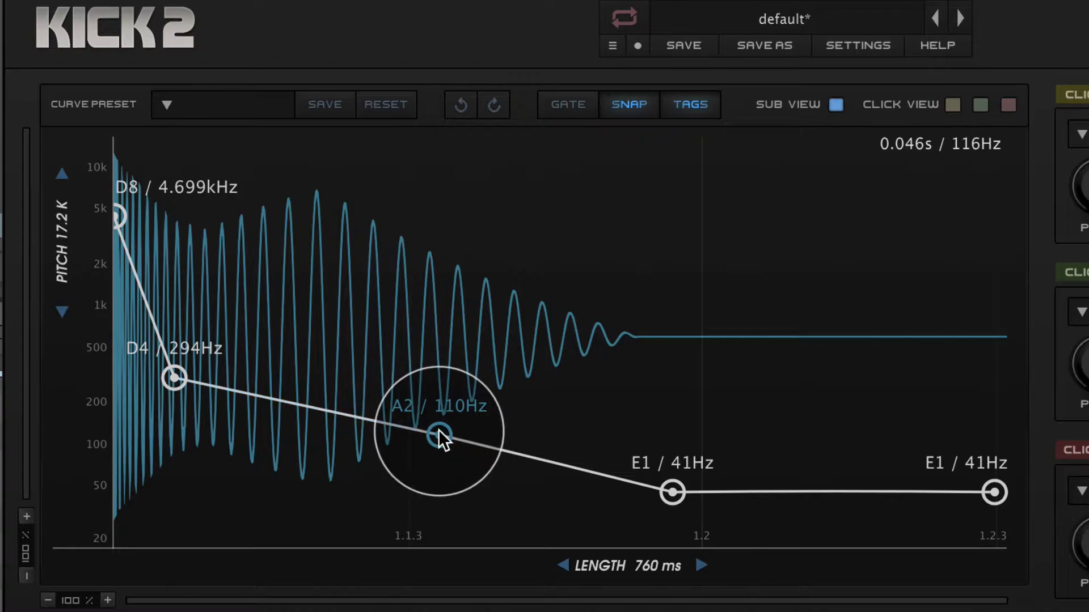
{"action": "left_click_drag", "start_coordinate": [438, 430], "coordinate": [438, 427]}
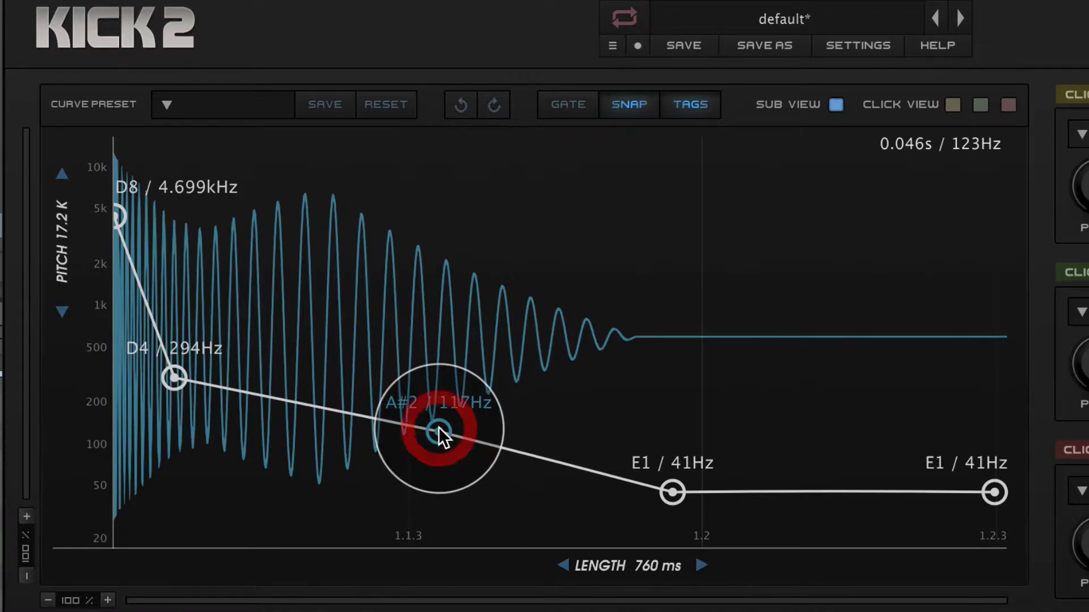
{"action": "left_click", "coordinate": [618, 109]}
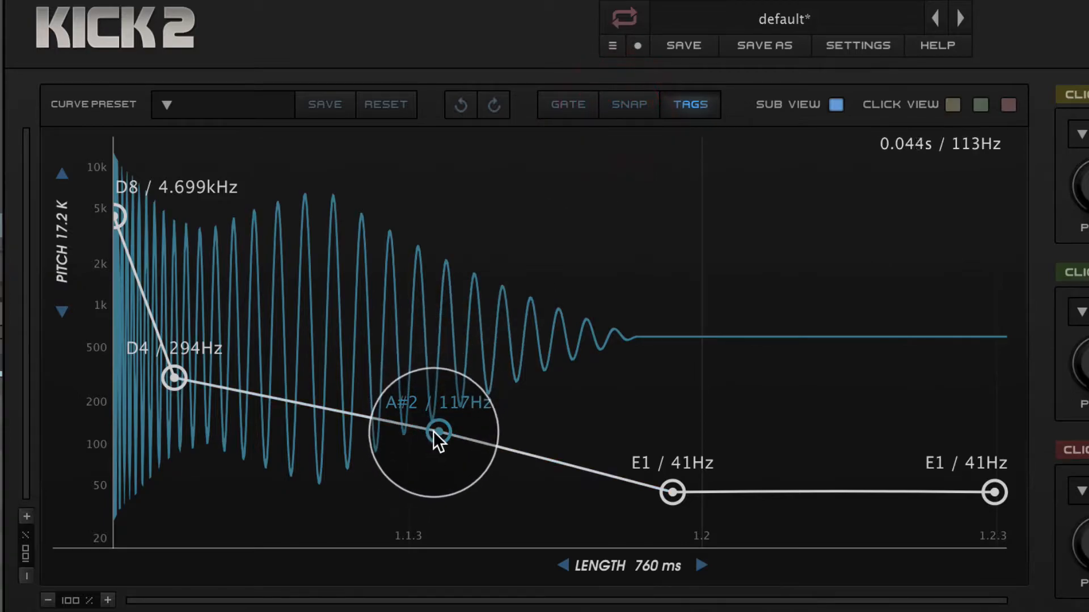
Turn Snap back on and raise the A#2 pitch point to C3 / 131 Hz.
{"action": "mouse_move", "coordinate": [435, 432]}
{"action": "left_mouse_down"}
{"action": "mouse_move", "coordinate": [451, 457]}
{"action": "mouse_move", "coordinate": [433, 440]}
{"action": "mouse_move", "coordinate": [437, 423]}
{"action": "mouse_move", "coordinate": [450, 440]}
{"action": "mouse_move", "coordinate": [430, 436]}
{"action": "left_mouse_up"}
{"action": "left_click", "coordinate": [624, 104]}
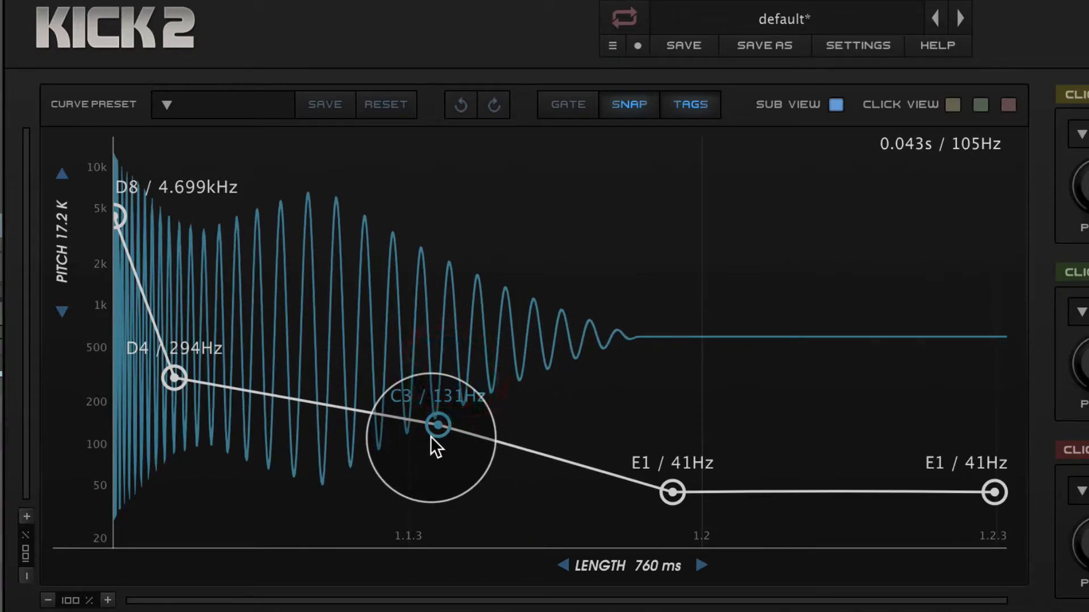
{"action": "left_click", "coordinate": [680, 102]}
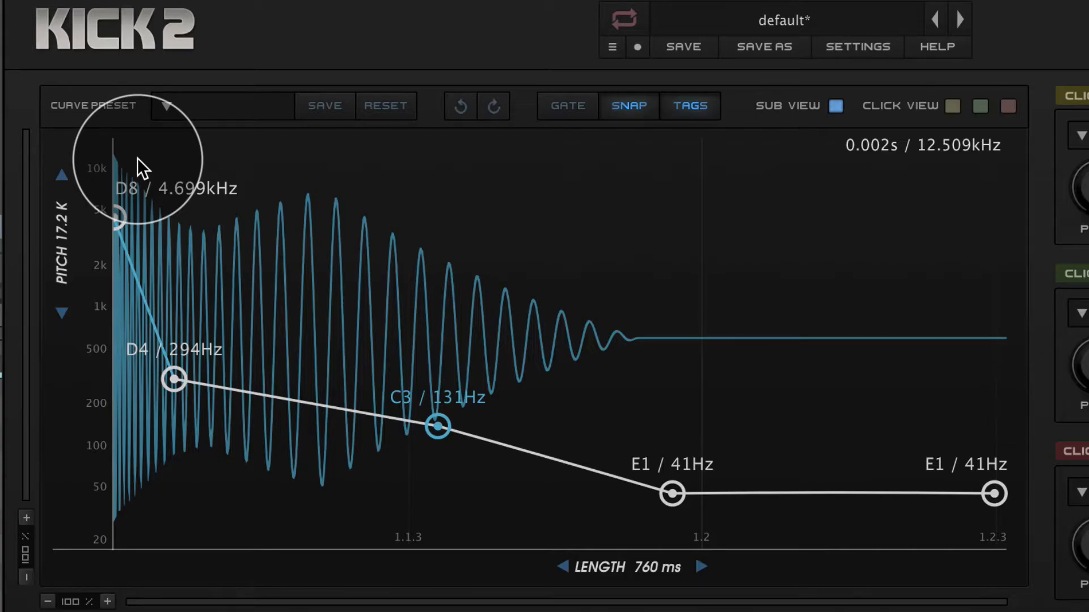
Turn on Gate, test it by shortening all the C1 notes and lengthening them again during playback, and turn Gate off.
{"action": "left_click", "coordinate": [567, 107]}
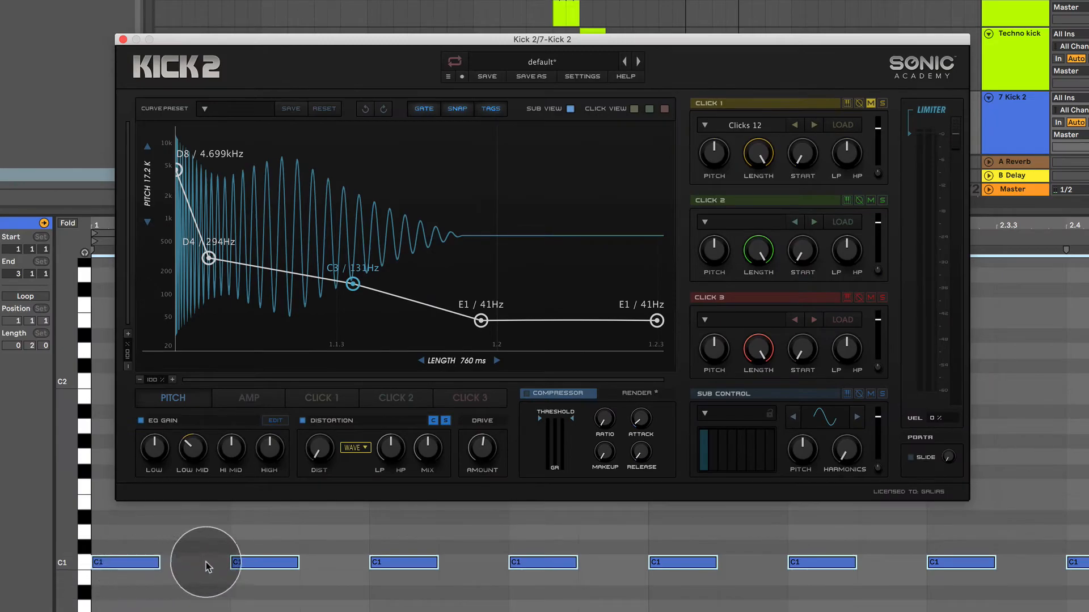
{"action": "left_click_drag", "start_coordinate": [437, 564], "coordinate": [388, 577]}
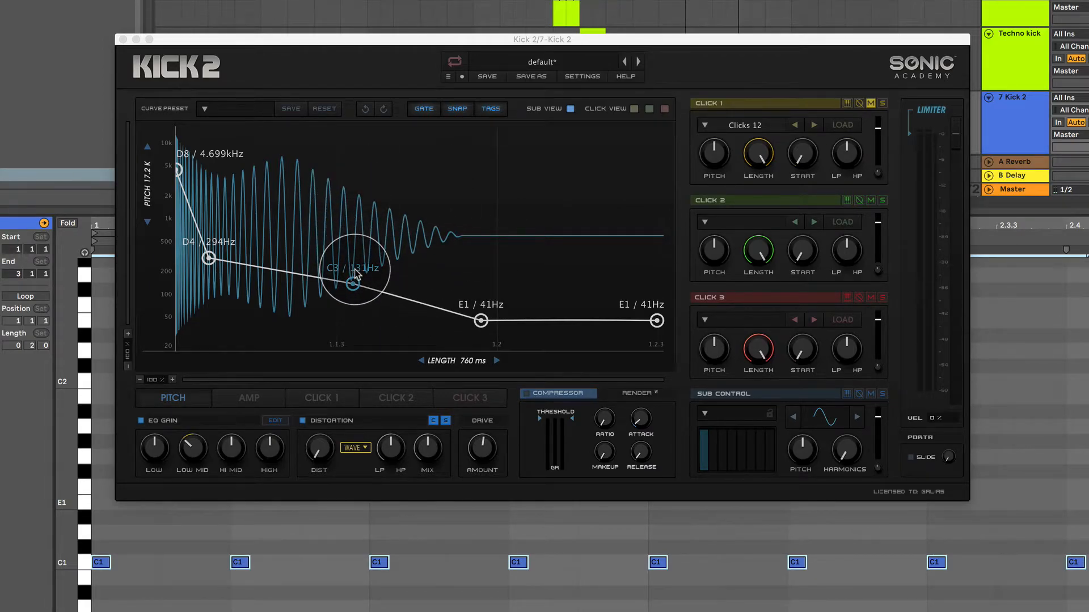
{"action": "left_click", "coordinate": [384, 564]}
{"action": "left_click_drag", "start_coordinate": [385, 566], "coordinate": [372, 565]}
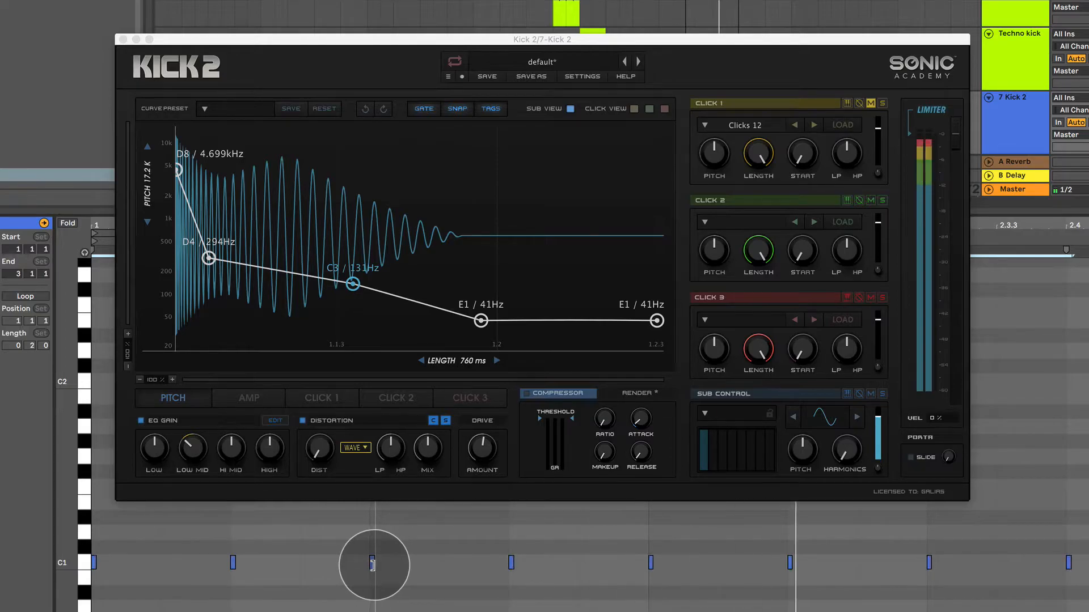
{"action": "left_click_drag", "start_coordinate": [374, 565], "coordinate": [459, 565]}
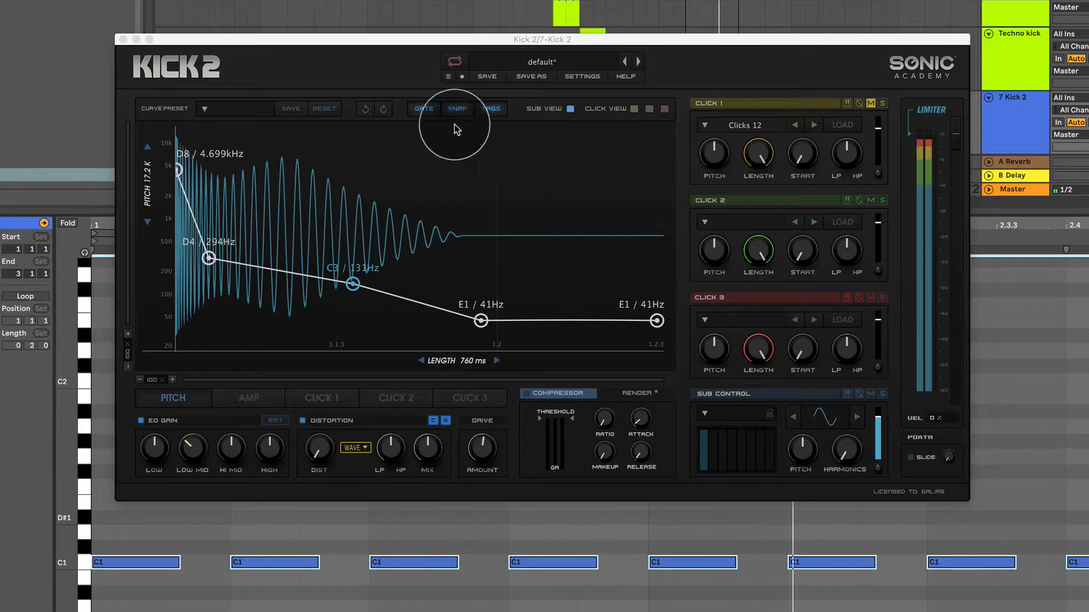
{"action": "left_click", "coordinate": [431, 114]}
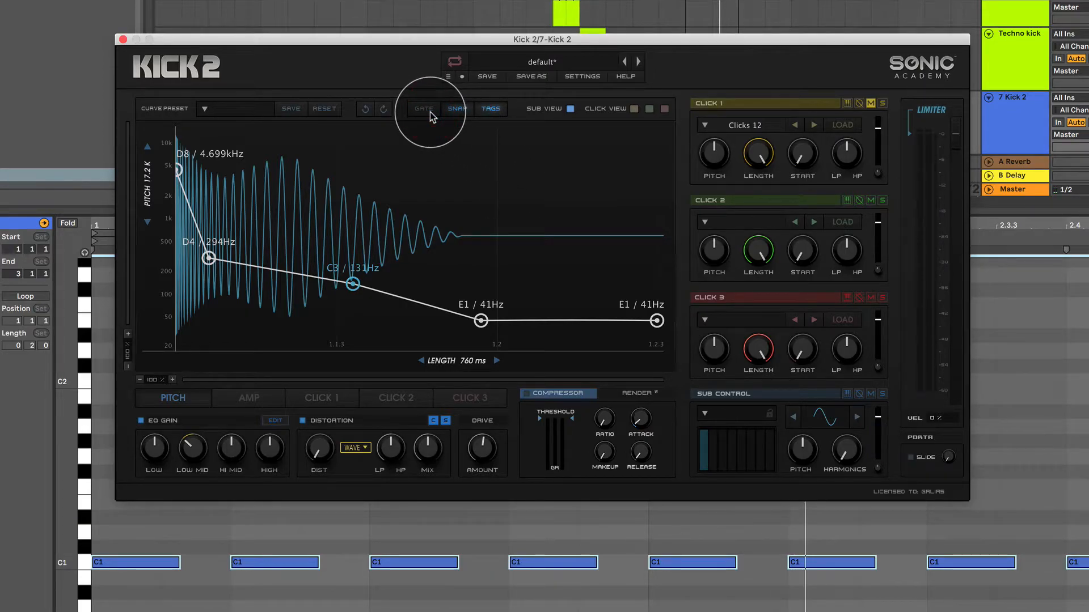
Shorten the amp envelope by moving the 0.81 point and the following zero point earlier, fine-tune both during playback, and return to the pitch envelope.
{"action": "left_click", "coordinate": [244, 401]}
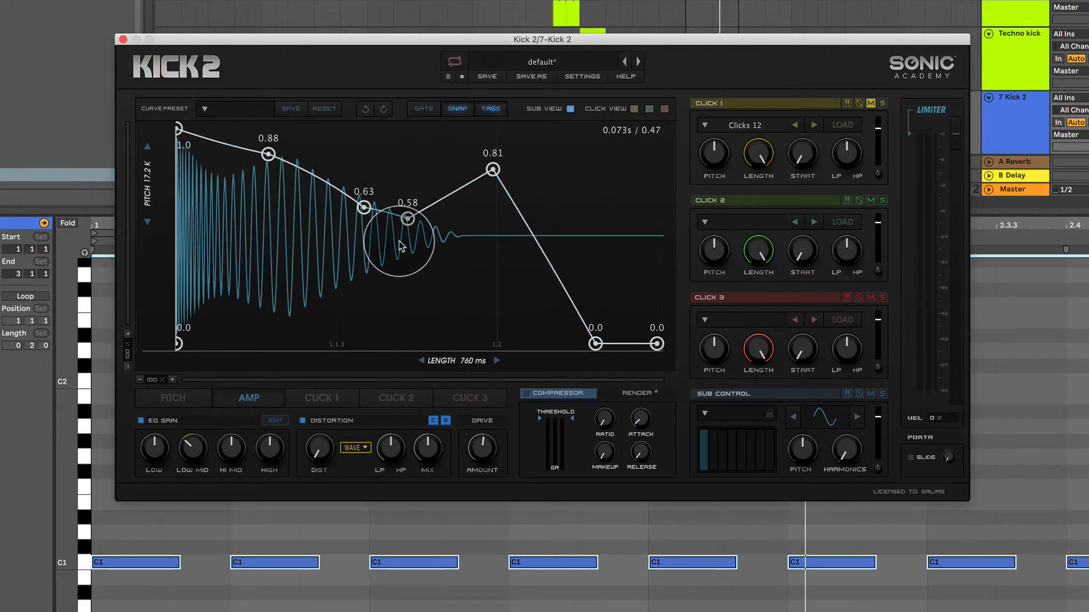
{"action": "left_click_drag", "start_coordinate": [597, 344], "coordinate": [569, 344]}
{"action": "left_click_drag", "start_coordinate": [482, 170], "coordinate": [457, 170]}
{"action": "left_click_drag", "start_coordinate": [569, 344], "coordinate": [545, 345]}
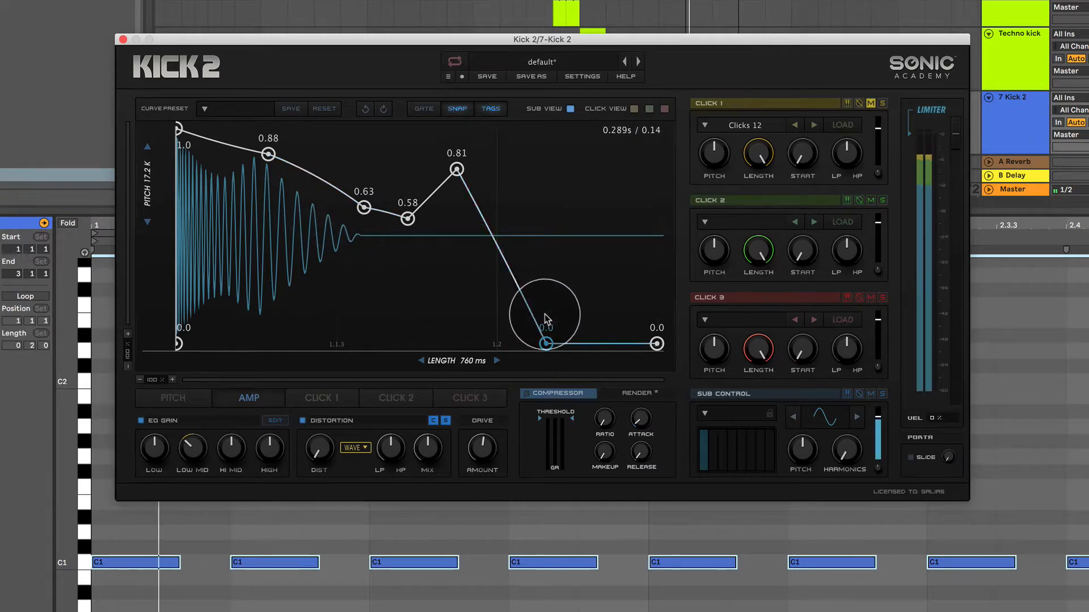
{"action": "left_click_drag", "start_coordinate": [546, 345], "coordinate": [565, 348]}
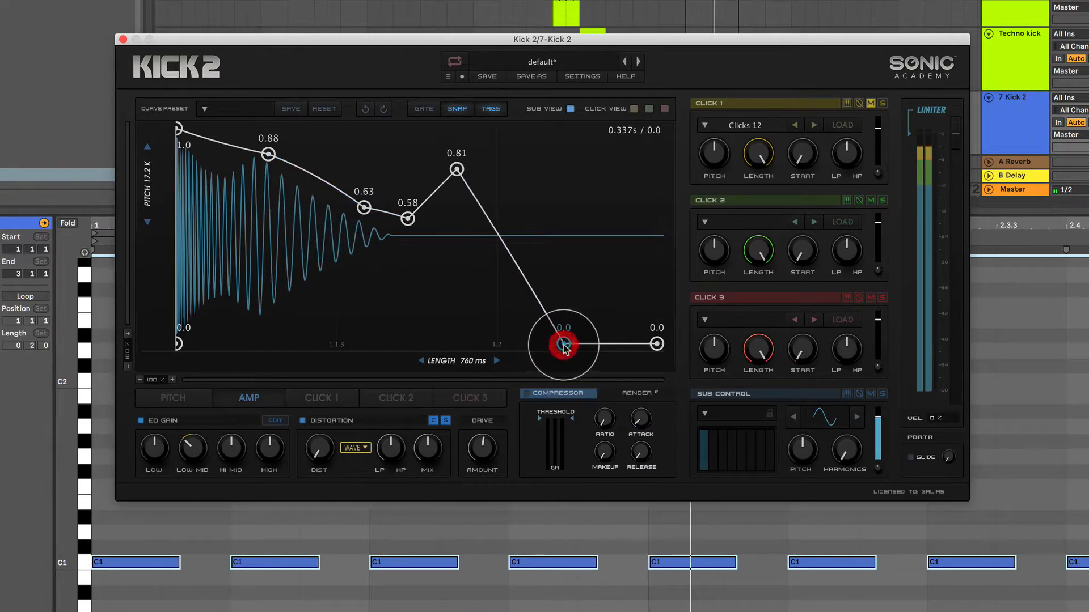
{"action": "left_click_drag", "start_coordinate": [456, 169], "coordinate": [462, 169]}
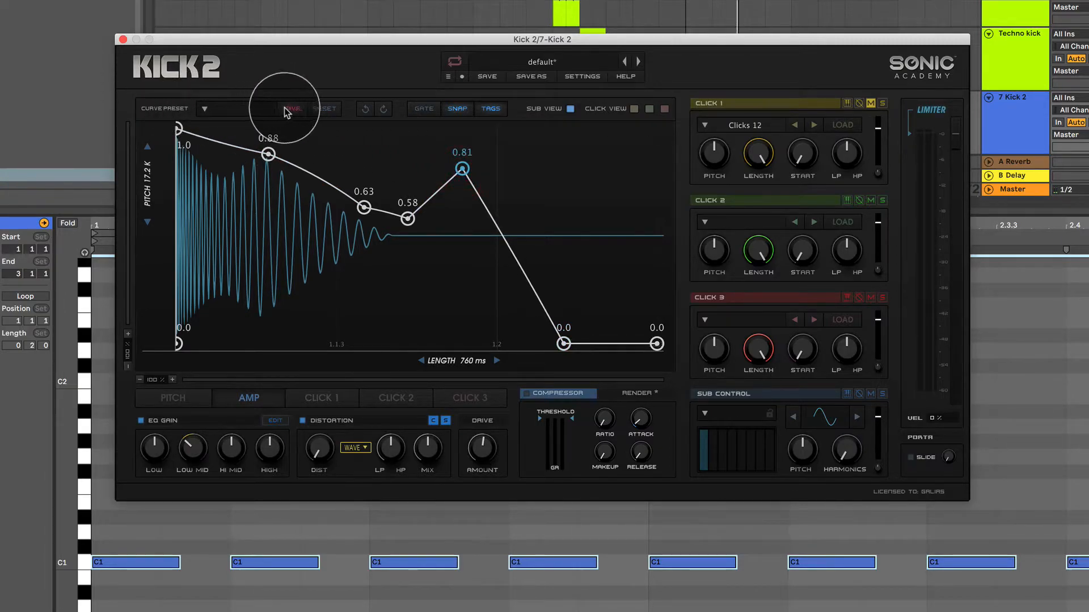
{"action": "left_click", "coordinate": [189, 398]}
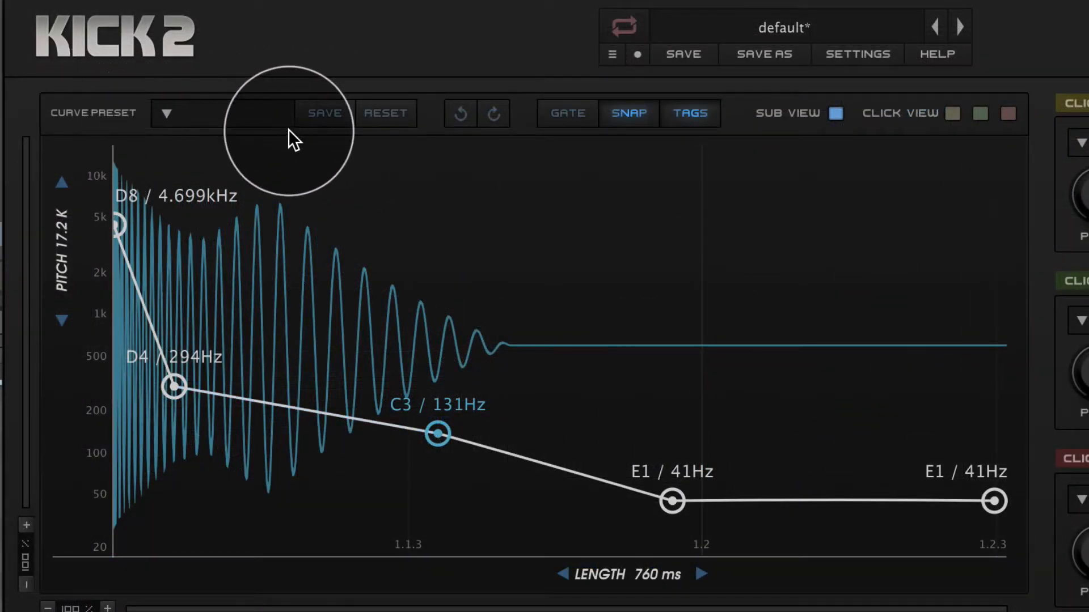
{"action": "left_click", "coordinate": [611, 53]}
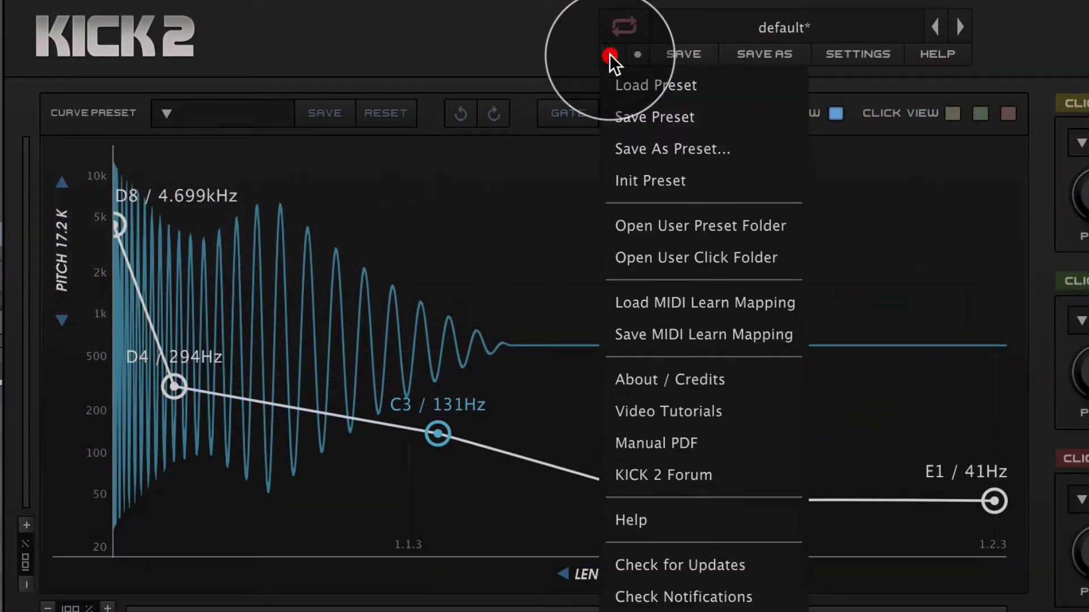
{"action": "left_click", "coordinate": [635, 114]}
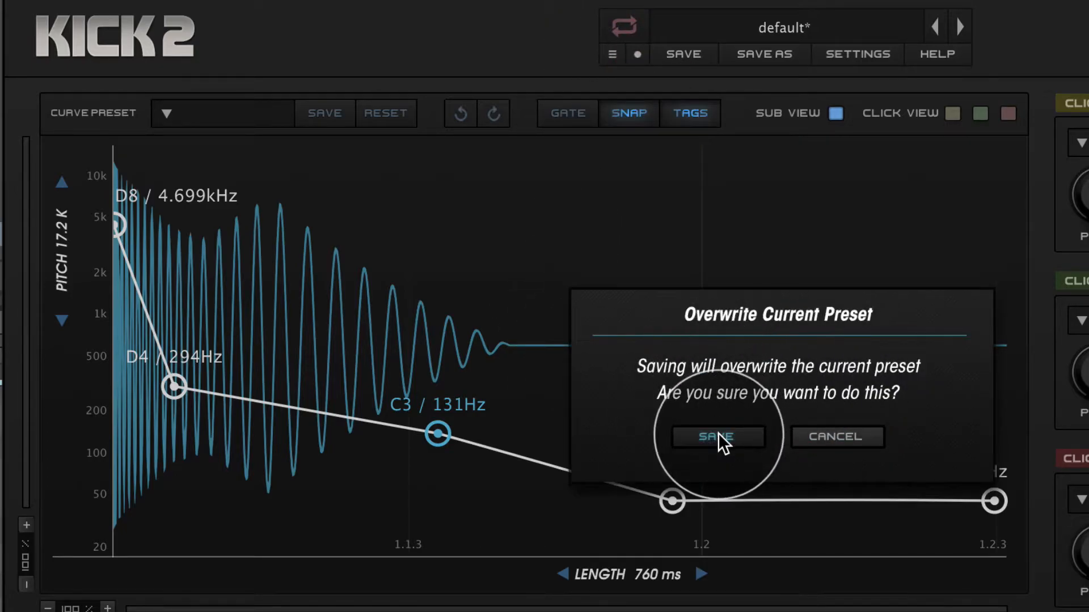
{"action": "left_click", "coordinate": [819, 435]}
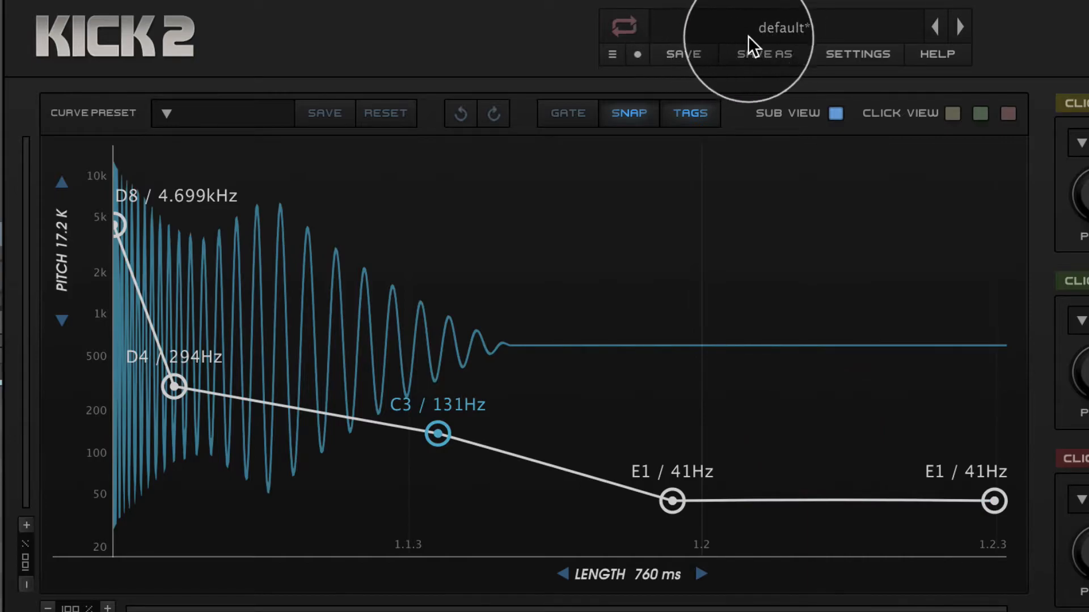
Save the kick as a new preset named "Kick Tutorial 1" and check it in the User Presets list.
{"action": "left_click", "coordinate": [608, 52]}
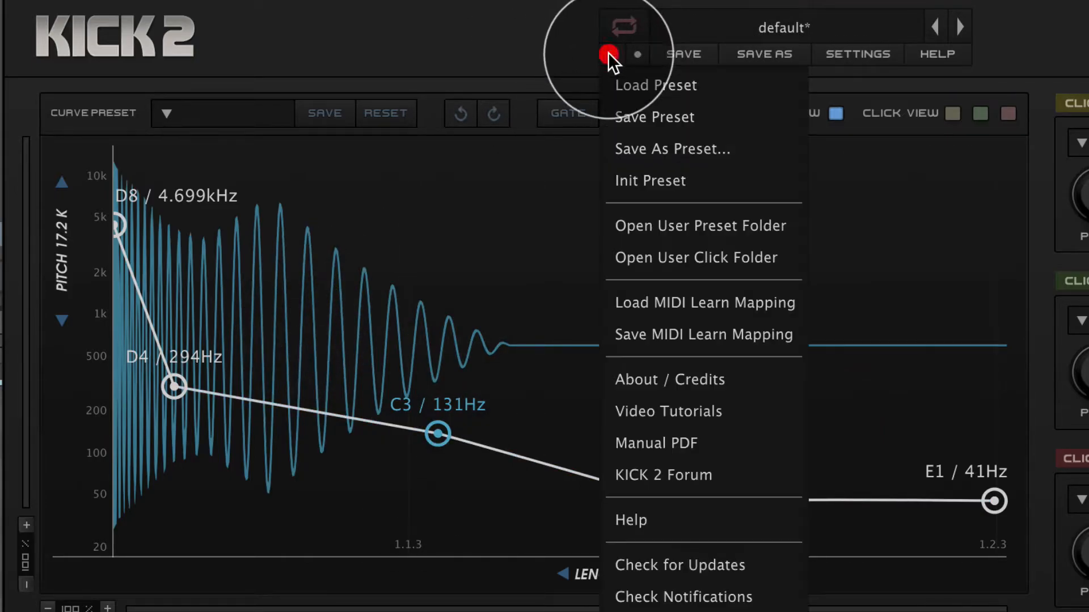
{"action": "left_click", "coordinate": [649, 147]}
{"action": "left_click", "coordinate": [777, 364]}
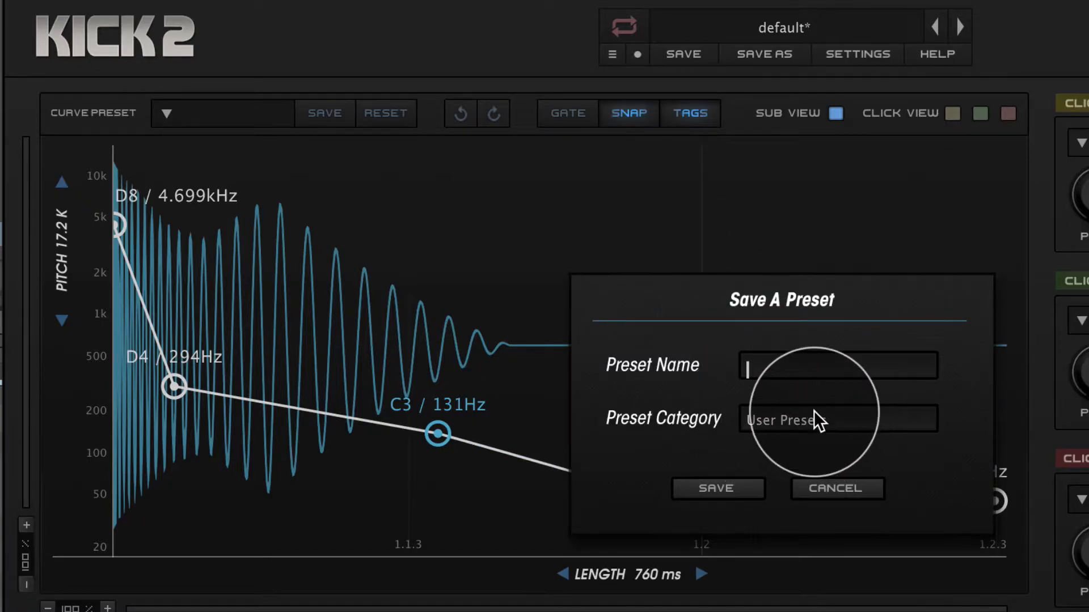
{"action": "type", "text": "Kick Tutorial 1"}
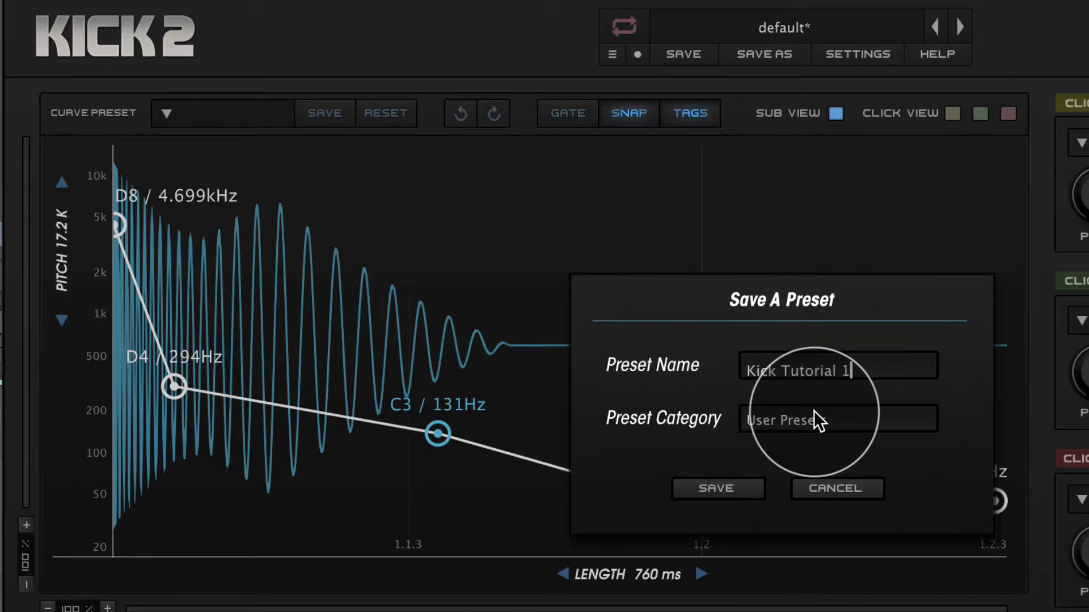
{"action": "left_click", "coordinate": [733, 488]}
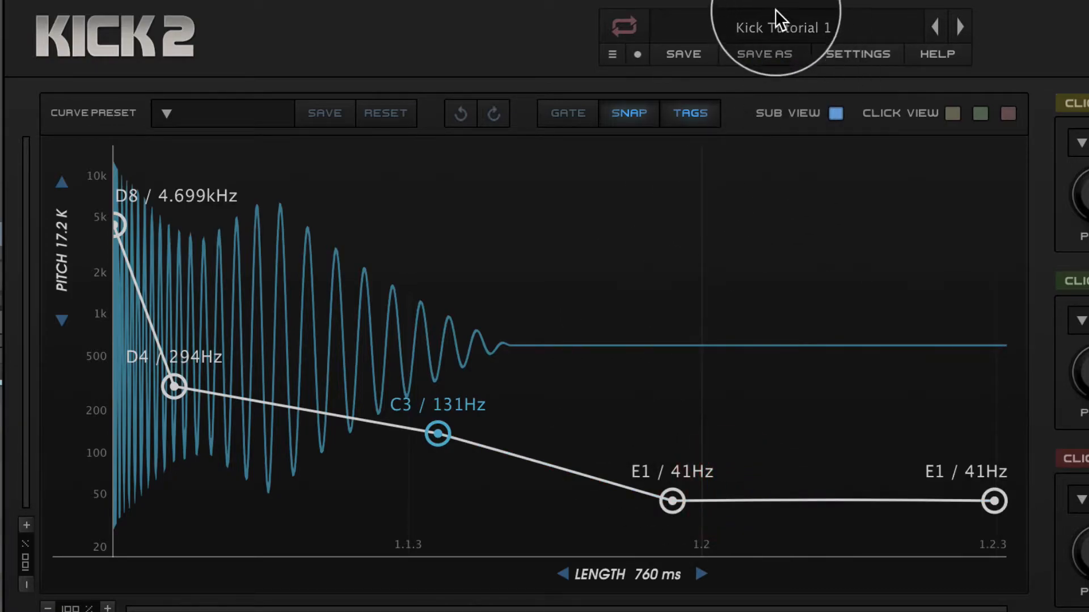
{"action": "left_click", "coordinate": [774, 25]}
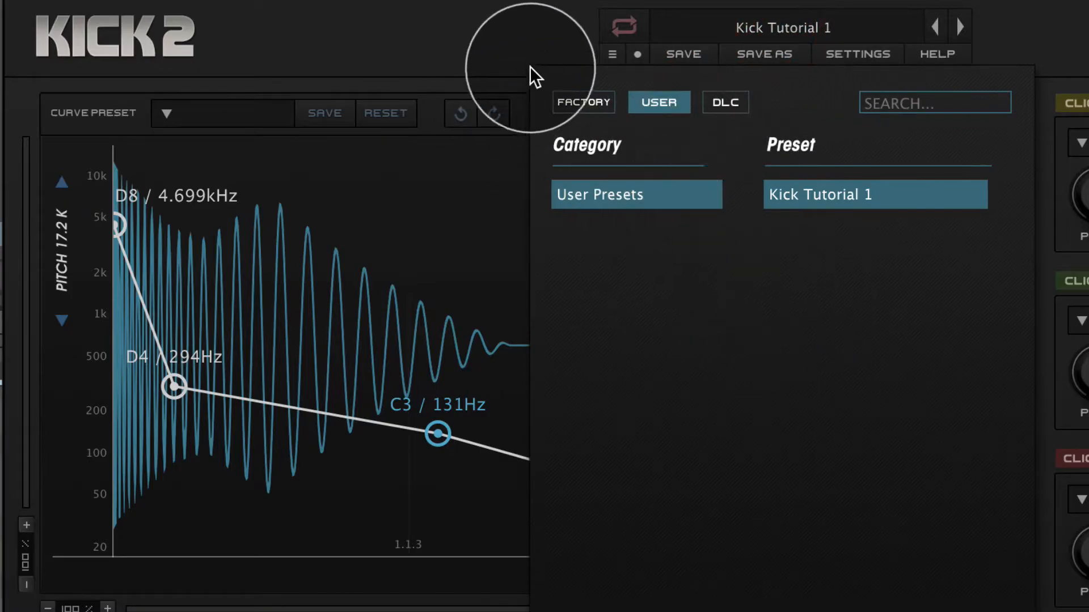
{"action": "left_click", "coordinate": [485, 40]}
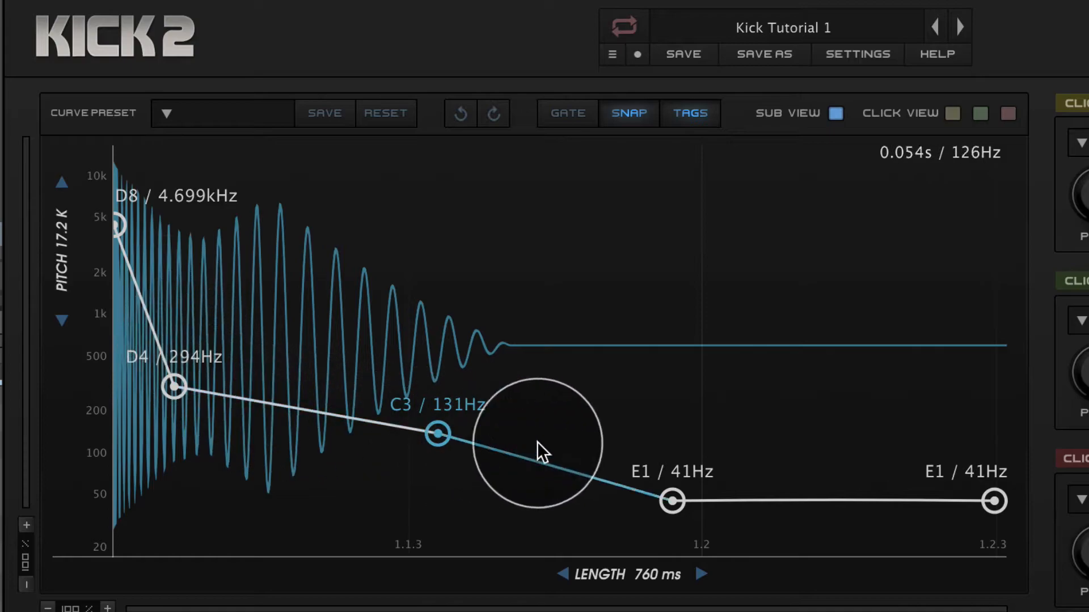
Save the pitch envelope as a User Curves preset with a name starting "House Kick Curve –", and check the user curve and preset lists.
{"action": "left_click", "coordinate": [323, 112]}
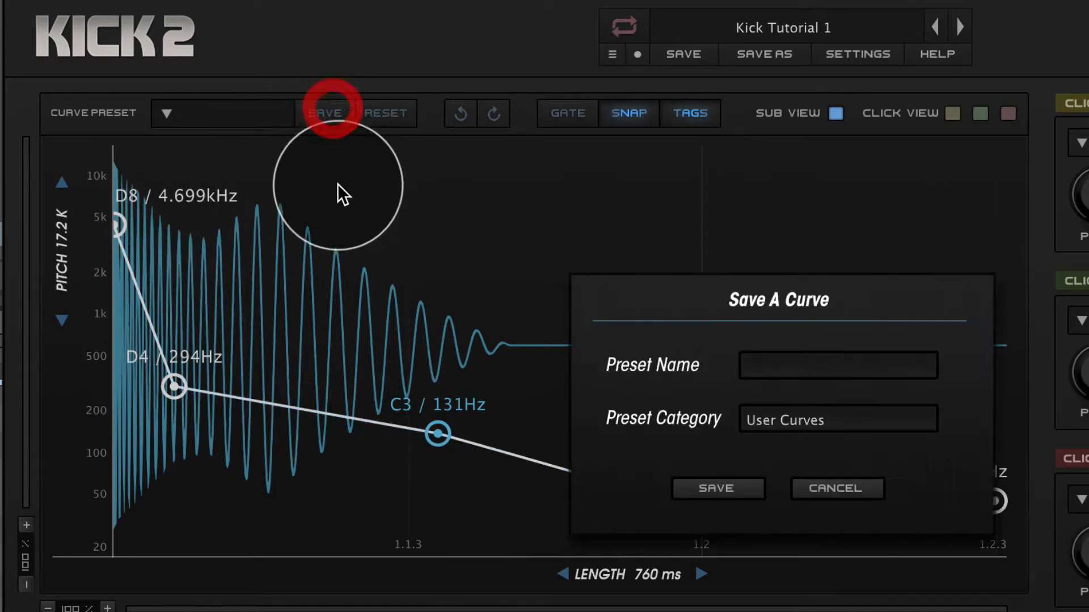
{"action": "left_click", "coordinate": [773, 365]}
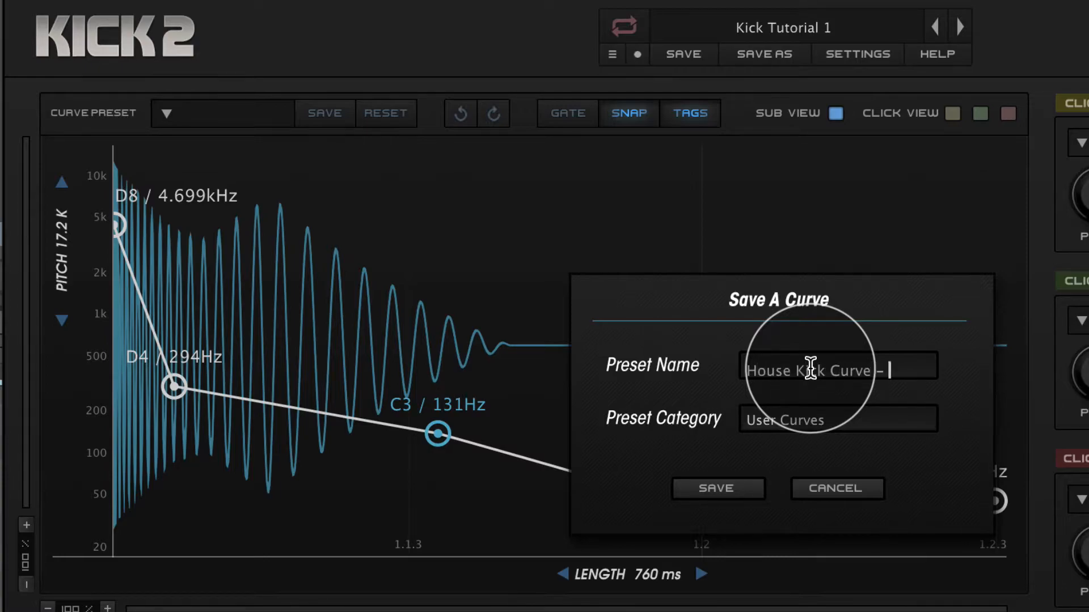
{"action": "left_click", "coordinate": [753, 487]}
{"action": "left_click", "coordinate": [177, 117]}
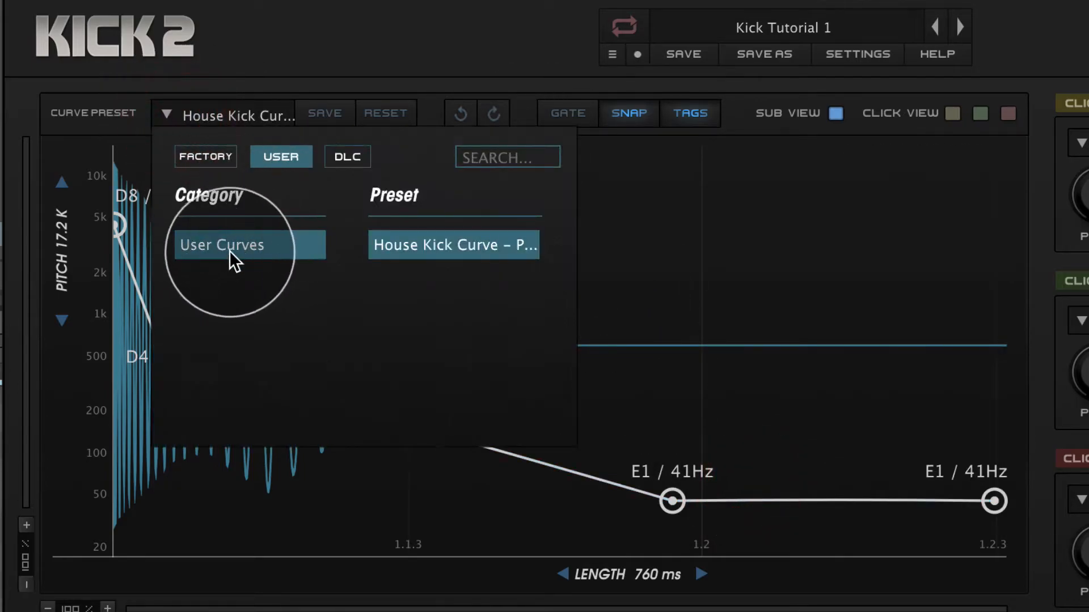
{"action": "left_click", "coordinate": [371, 43]}
{"action": "left_click", "coordinate": [754, 25]}
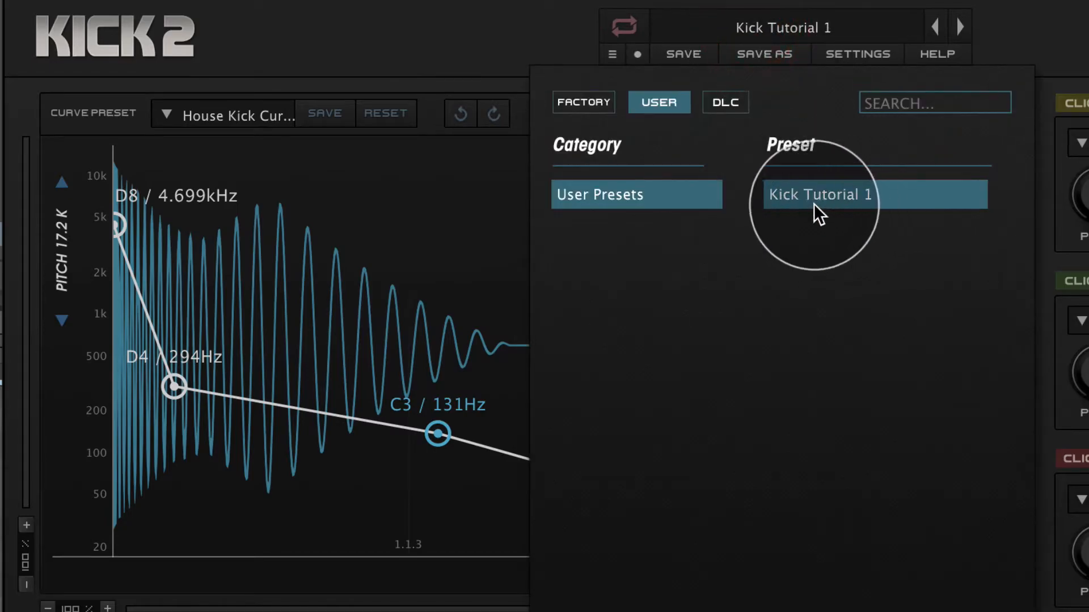
{"action": "left_click", "coordinate": [493, 38]}
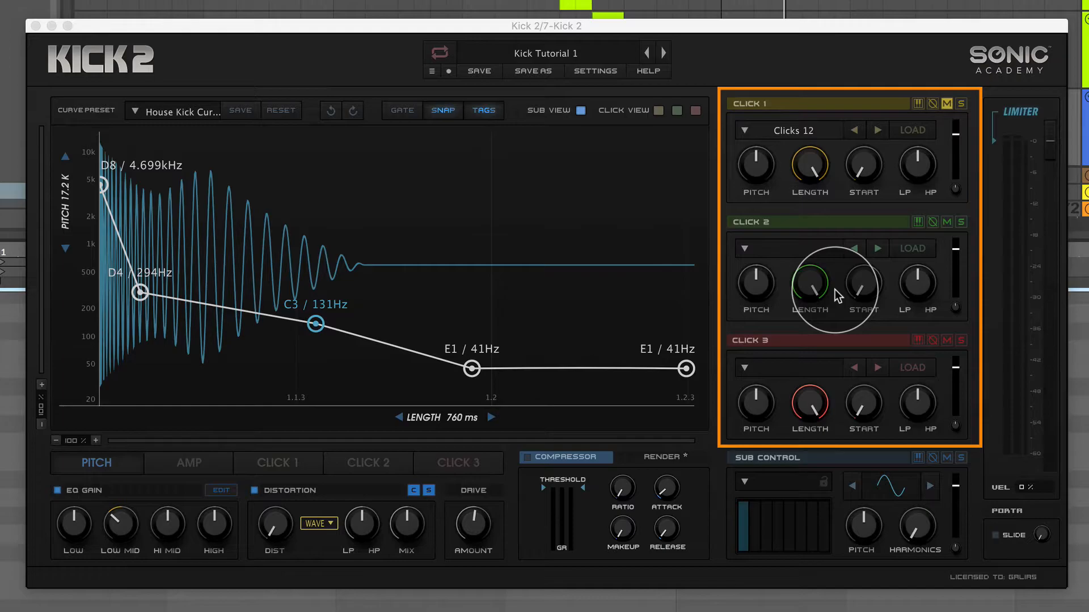
Look at the Click 1 sample list and the Click 1, Click 2 and Click 3 envelopes, ending on Click 1.
{"action": "left_click", "coordinate": [793, 126]}
{"action": "left_click", "coordinate": [785, 79]}
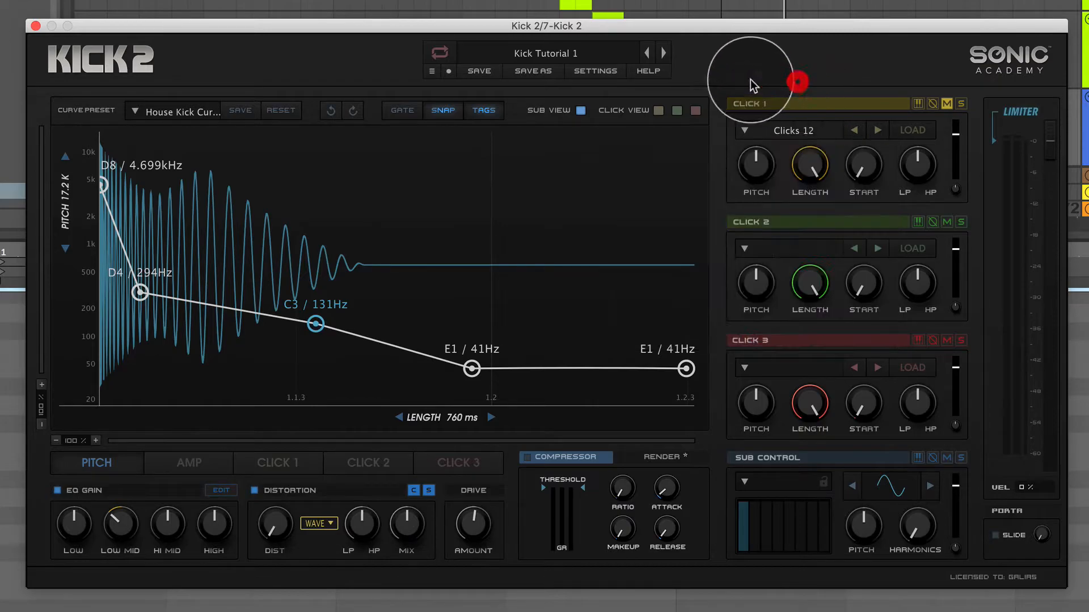
{"action": "left_click", "coordinate": [282, 460]}
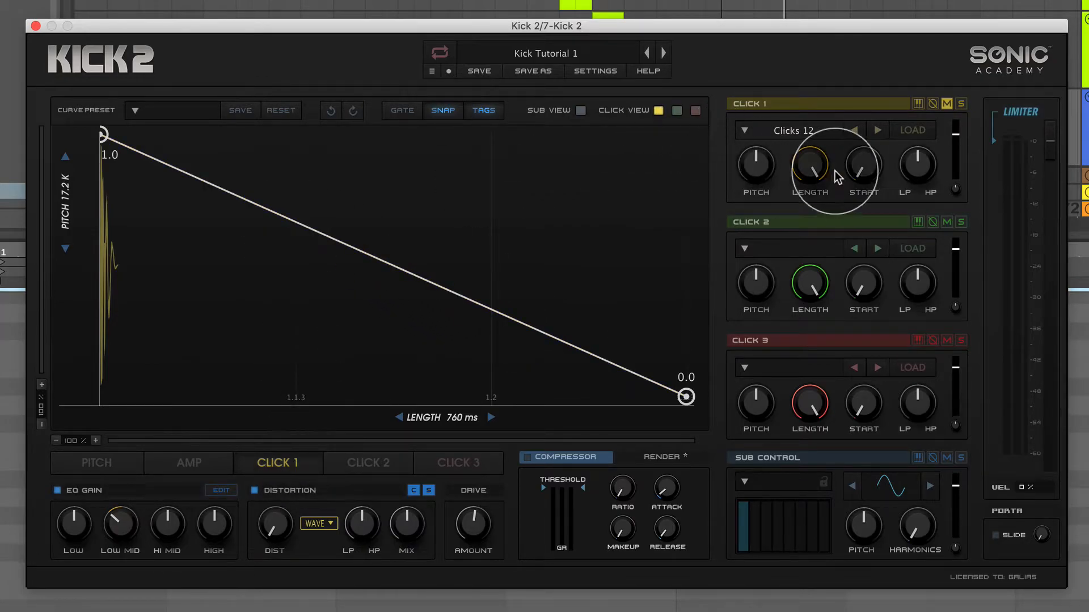
{"action": "left_click", "coordinate": [351, 464]}
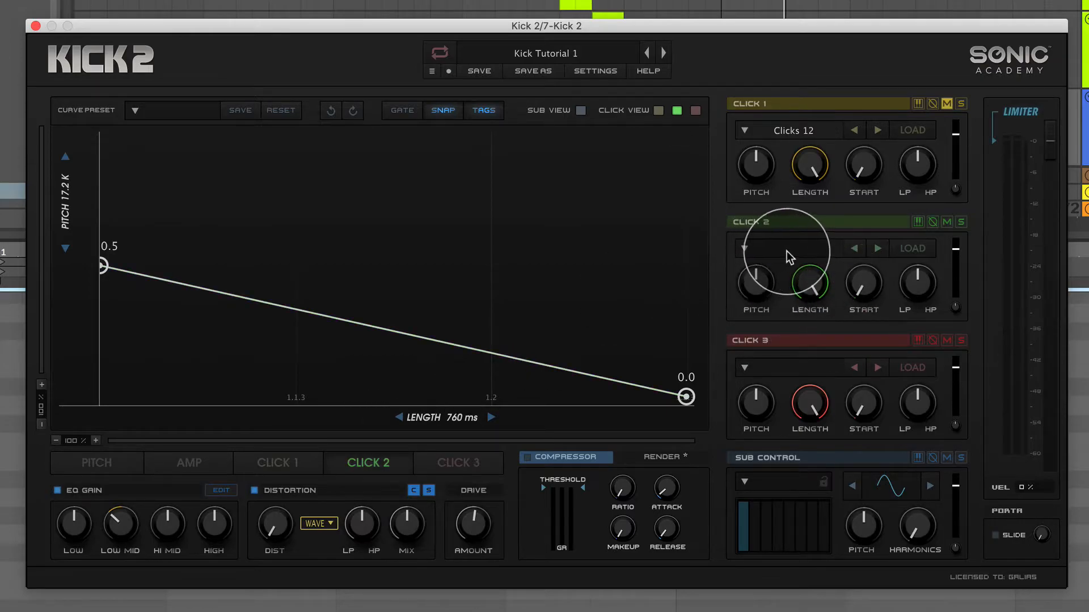
{"action": "left_click", "coordinate": [452, 474]}
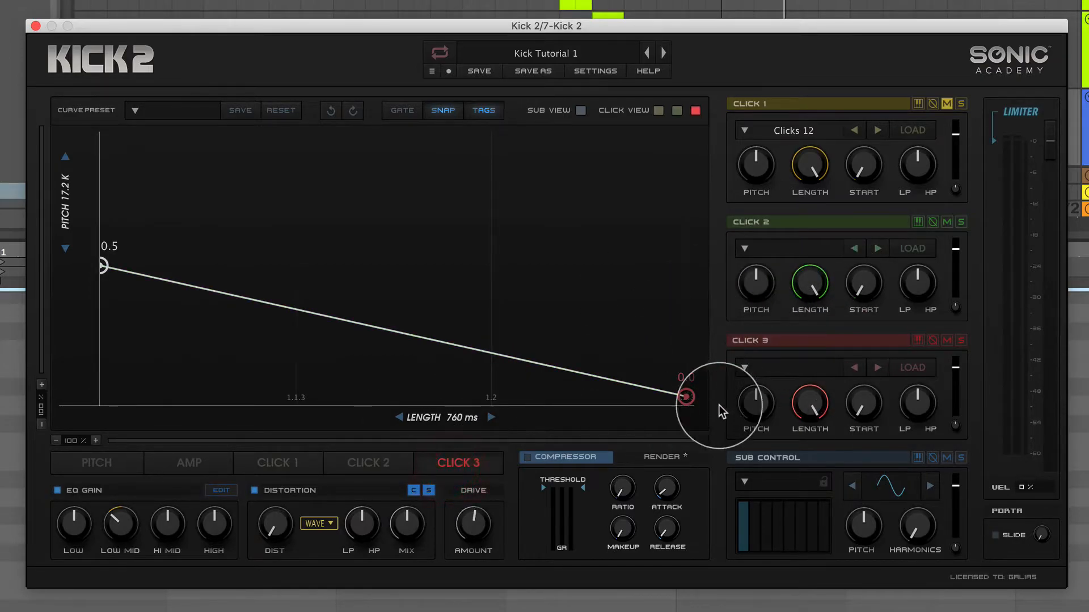
{"action": "left_click", "coordinate": [291, 469]}
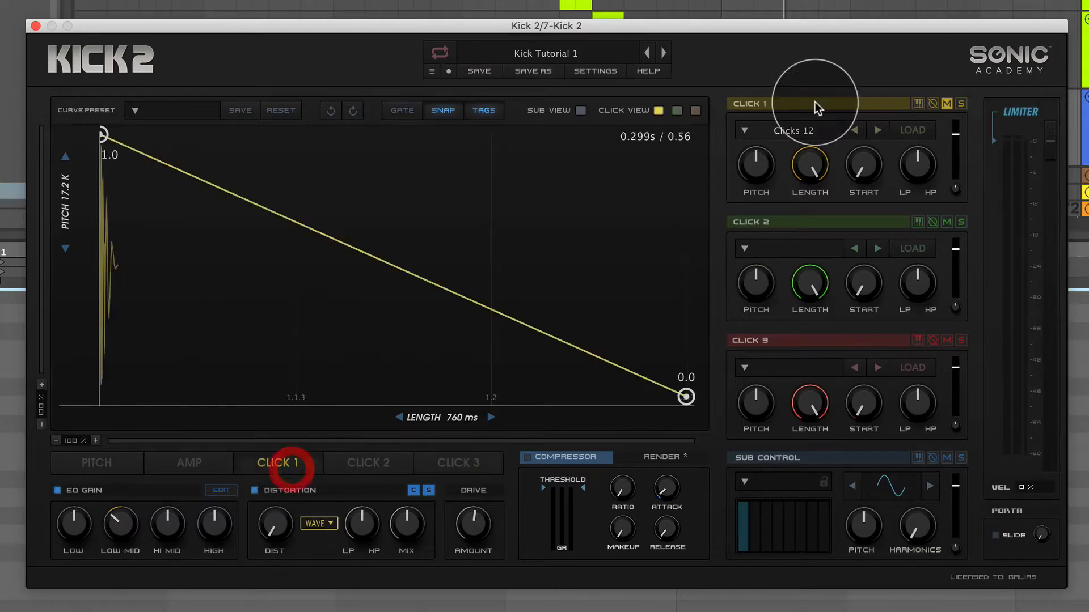
Browse for a Click 1 sample in the Kolani Sample Library, opening the hats folder within Sample Magic - Minimal Techno's drum hits.
{"action": "left_click", "coordinate": [909, 130]}
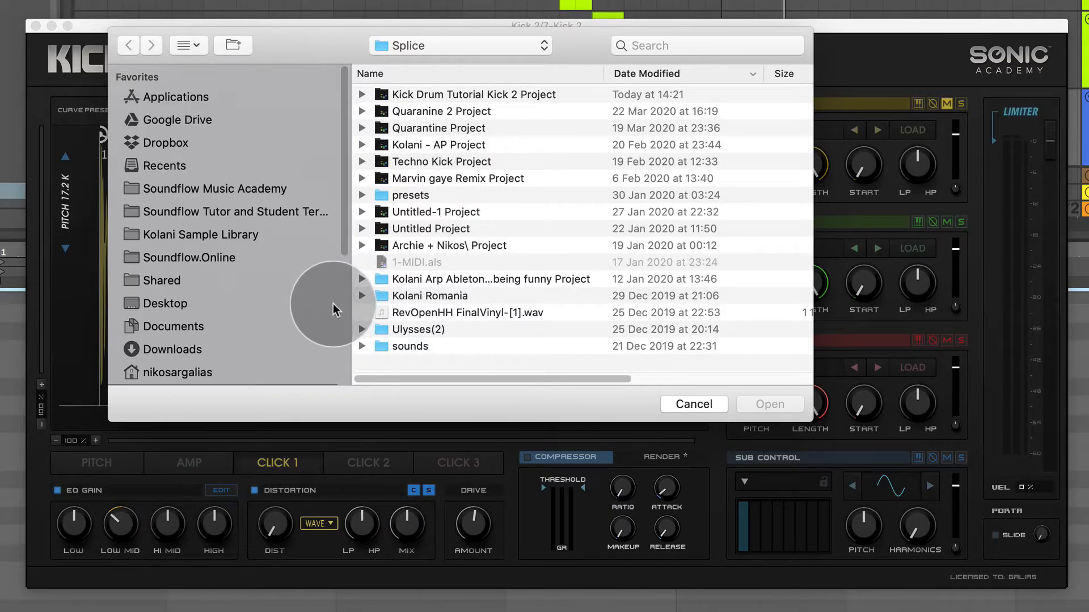
{"action": "left_click", "coordinate": [244, 235]}
{"action": "left_click", "coordinate": [362, 178]}
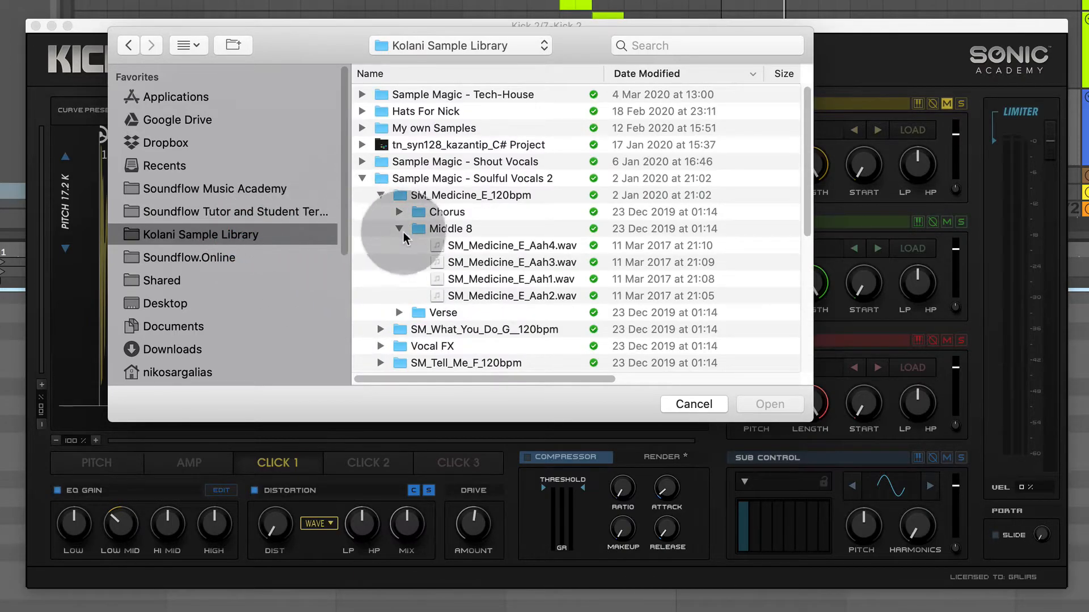
{"action": "scroll", "coordinate": [400, 241], "scroll_direction": "down", "scroll_amount": 10}
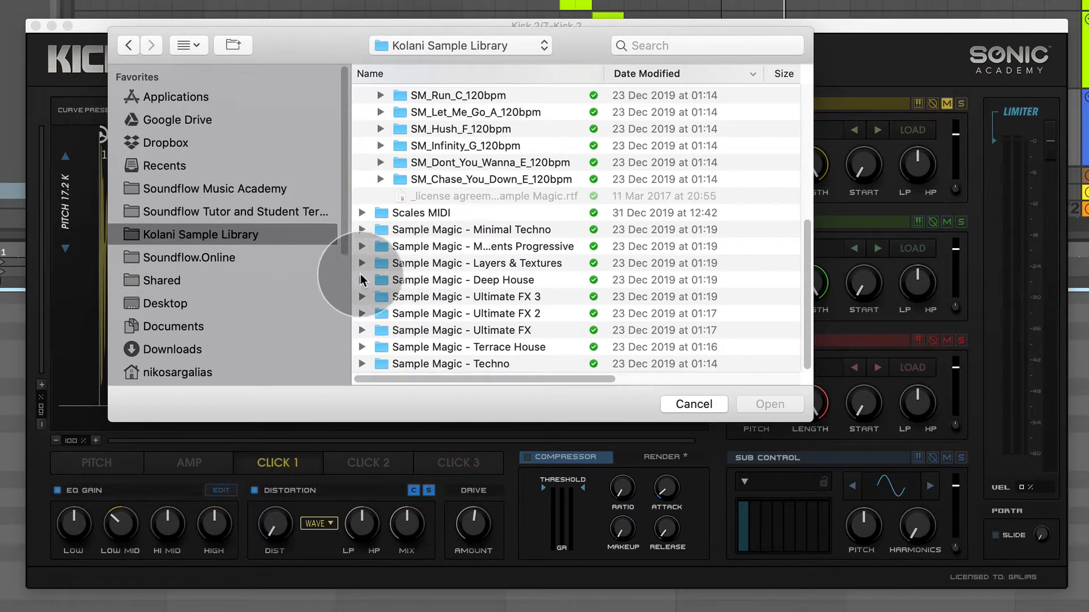
{"action": "left_click", "coordinate": [361, 230]}
{"action": "left_click", "coordinate": [379, 224]}
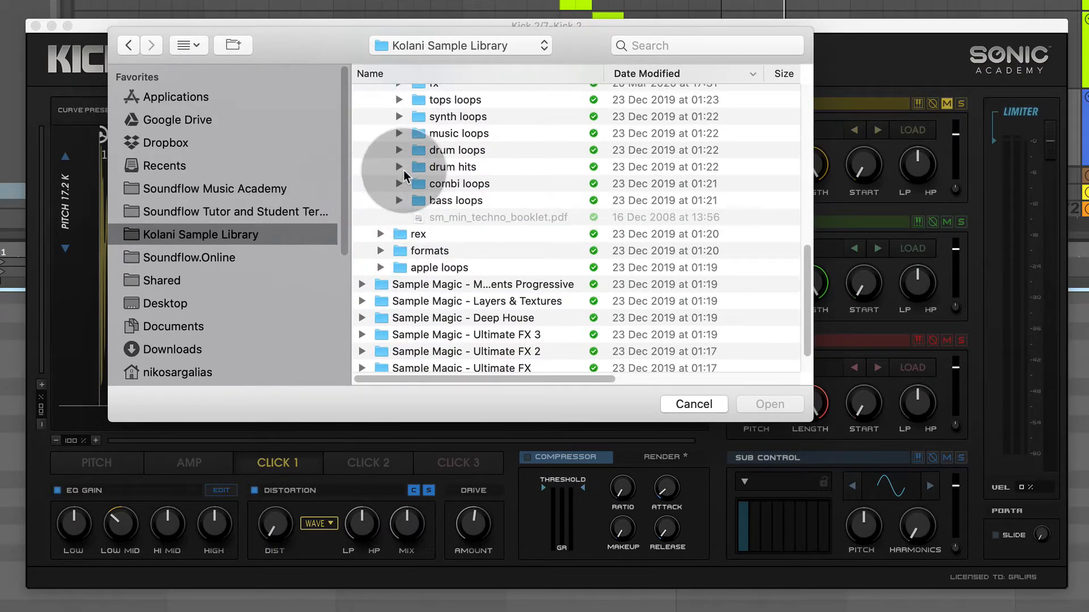
{"action": "left_click", "coordinate": [399, 167]}
{"action": "scroll", "coordinate": [404, 161], "scroll_direction": "down", "scroll_amount": 2}
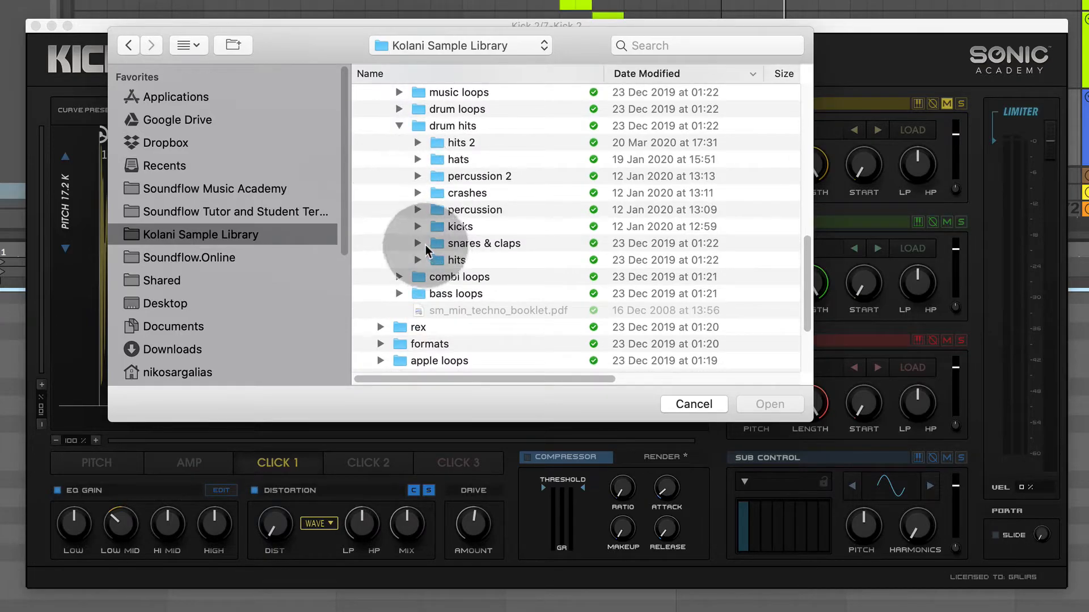
{"action": "left_click", "coordinate": [416, 159]}
{"action": "scroll", "coordinate": [456, 219], "scroll_direction": "down", "scroll_amount": 5}
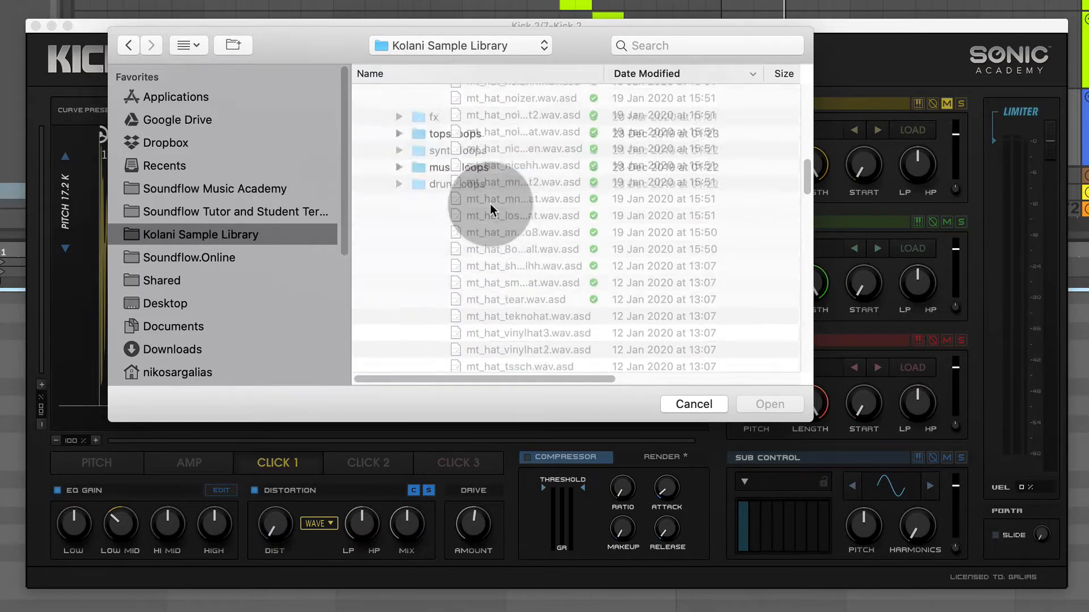
{"action": "scroll", "coordinate": [505, 253], "scroll_direction": "down", "scroll_amount": 5}
{"action": "scroll", "coordinate": [487, 227], "scroll_direction": "up", "scroll_amount": 3}
Preview mt_hat_sheikka.wav and mt_hat_shejkar.wav, and load mt_hat_shejkar.wav into Click 1.
{"action": "left_click", "coordinate": [488, 229]}
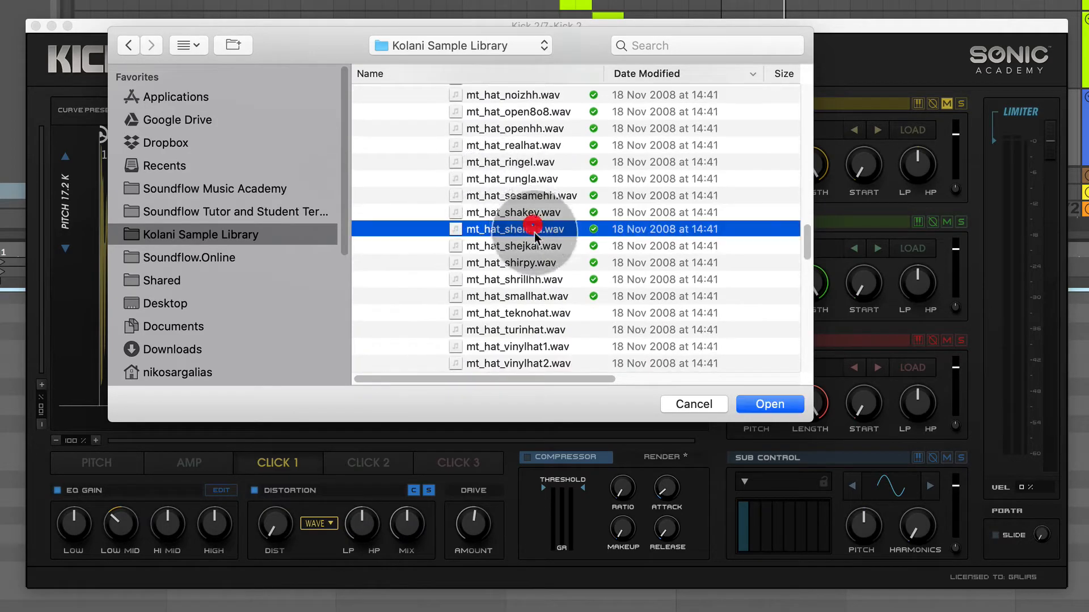
{"action": "key", "text": "space"}
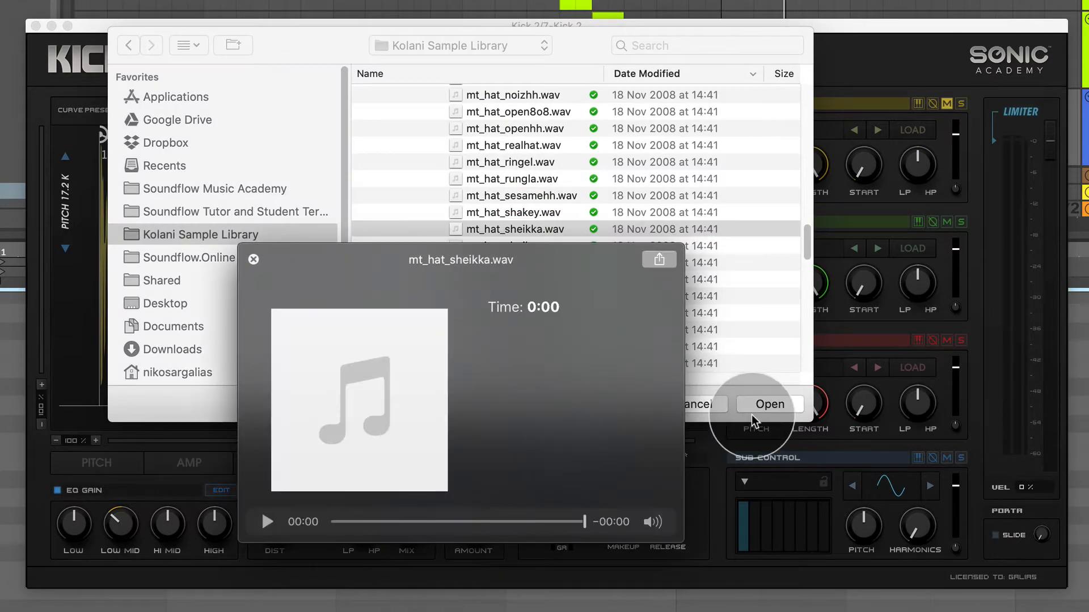
{"action": "key", "text": "space"}
{"action": "key", "text": "Down"}
{"action": "key", "text": "space"}
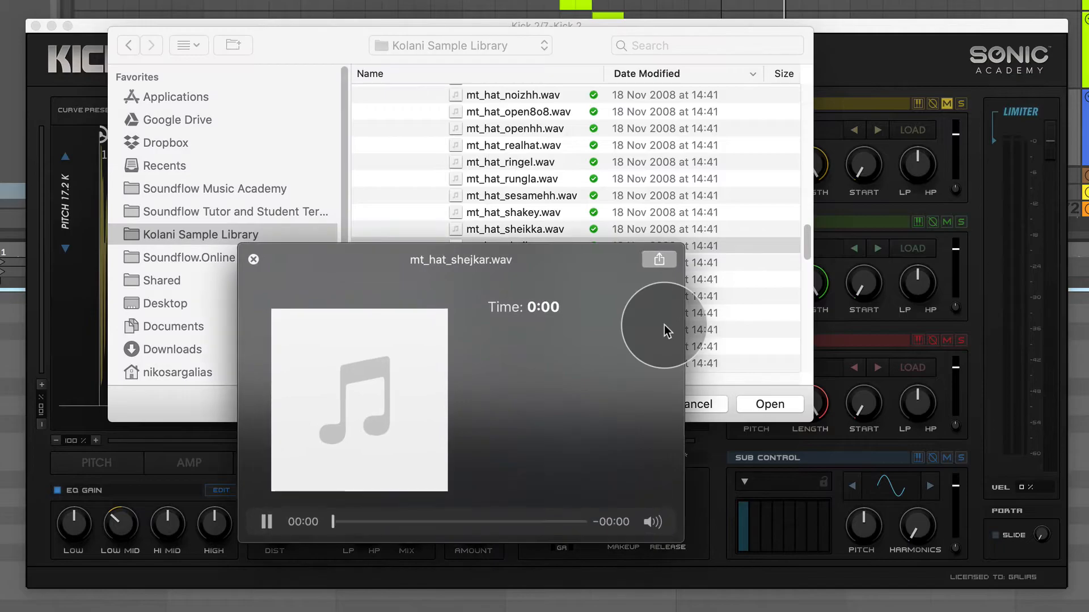
{"action": "key", "text": "Up"}
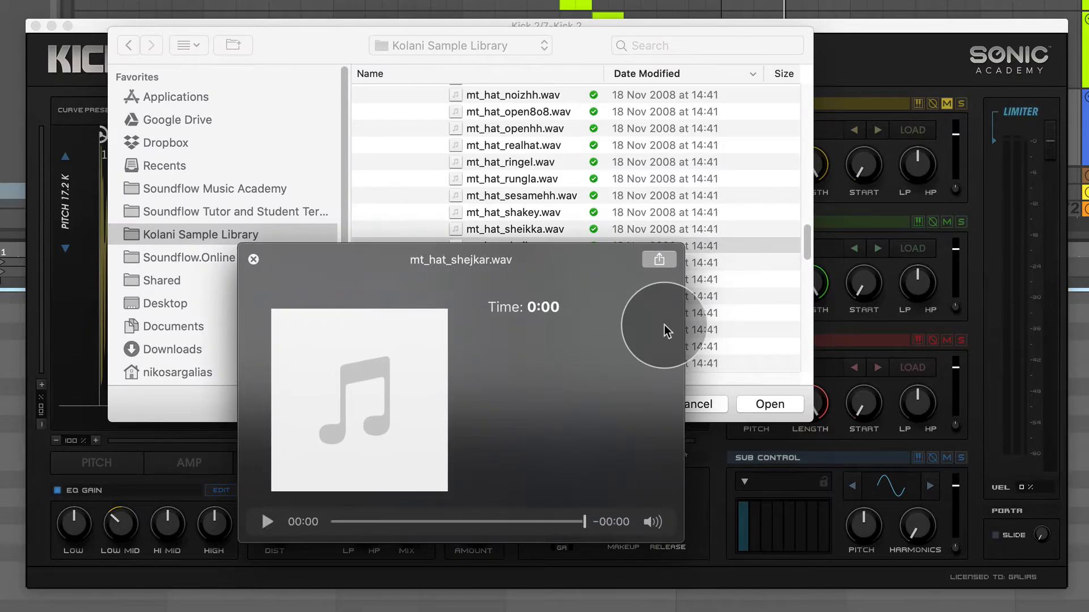
{"action": "key", "text": "space"}
{"action": "left_click", "coordinate": [765, 416]}
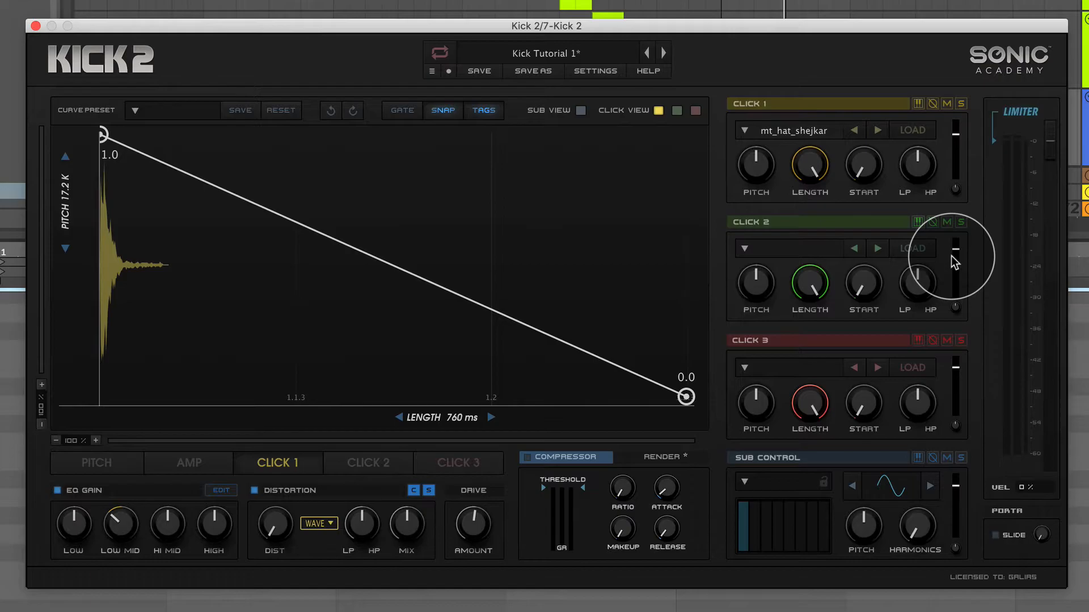
Audition Click 1 and the sub separately by soloing them during playback, leaving both unsoloed.
{"action": "left_click", "coordinate": [961, 104]}
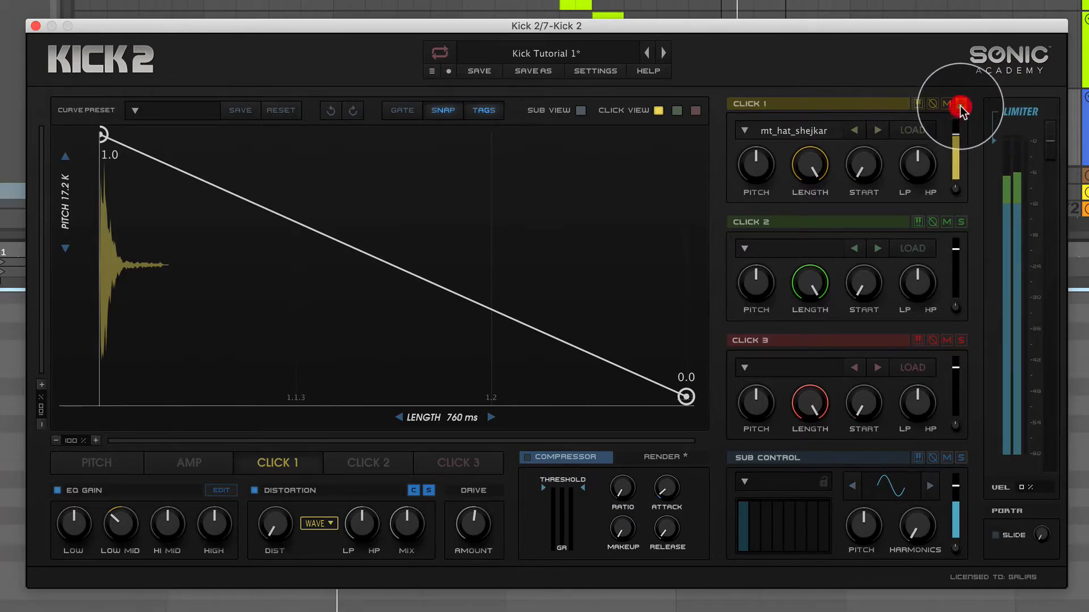
{"action": "left_click", "coordinate": [961, 456]}
{"action": "left_click", "coordinate": [961, 456]}
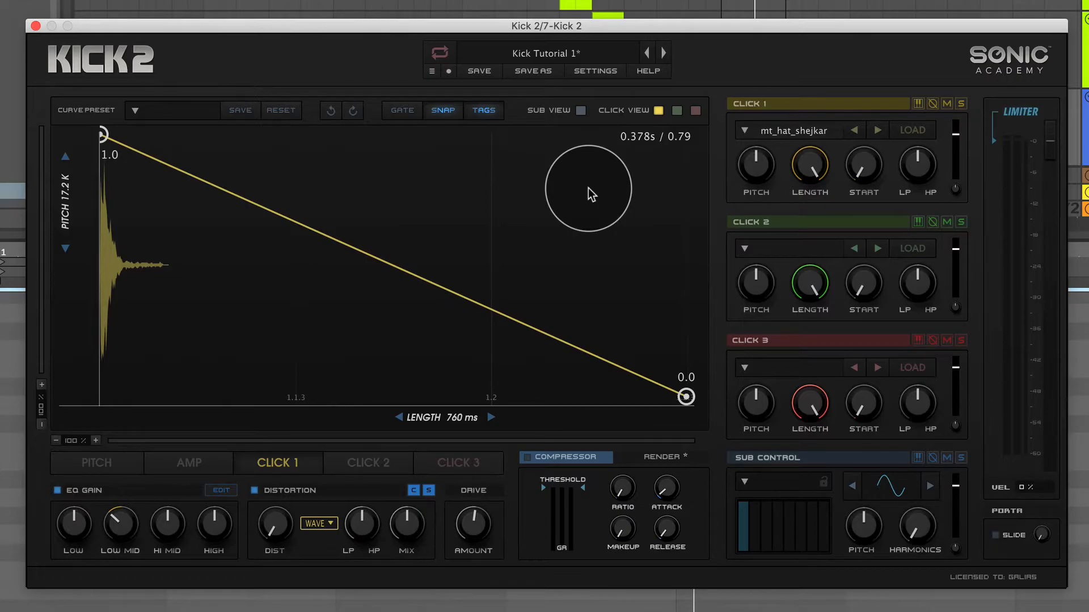
Solo Click 1, try different pitch and length settings, and return the pitch to default and the length to full.
{"action": "mouse_move", "coordinate": [753, 167]}
{"action": "left_click_drag", "start_coordinate": [753, 167], "coordinate": [770, 315]}
{"action": "left_click", "coordinate": [961, 104]}
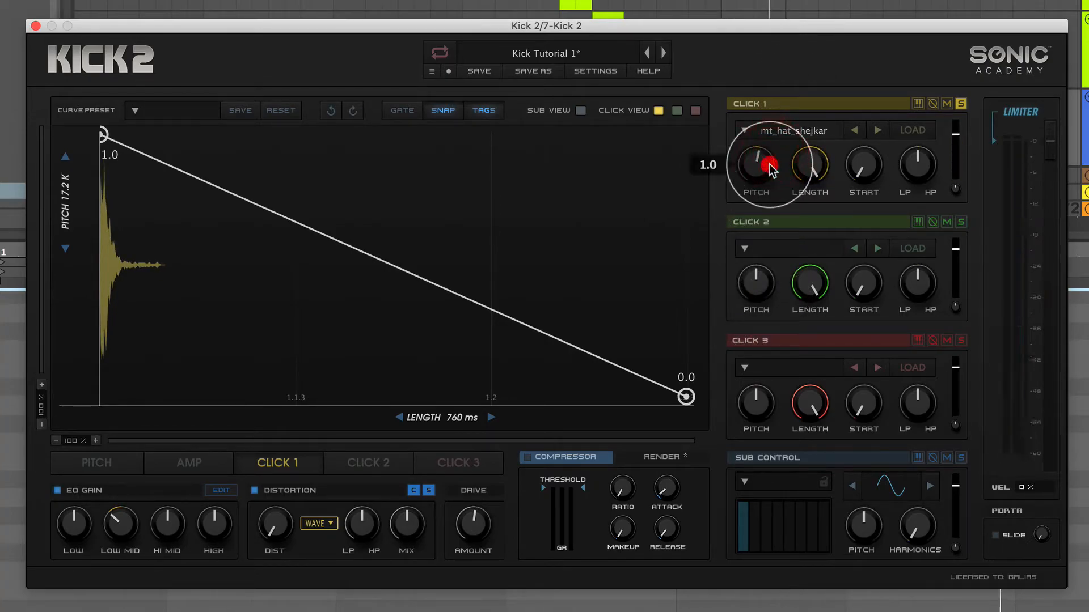
{"action": "double_click", "coordinate": [755, 167]}
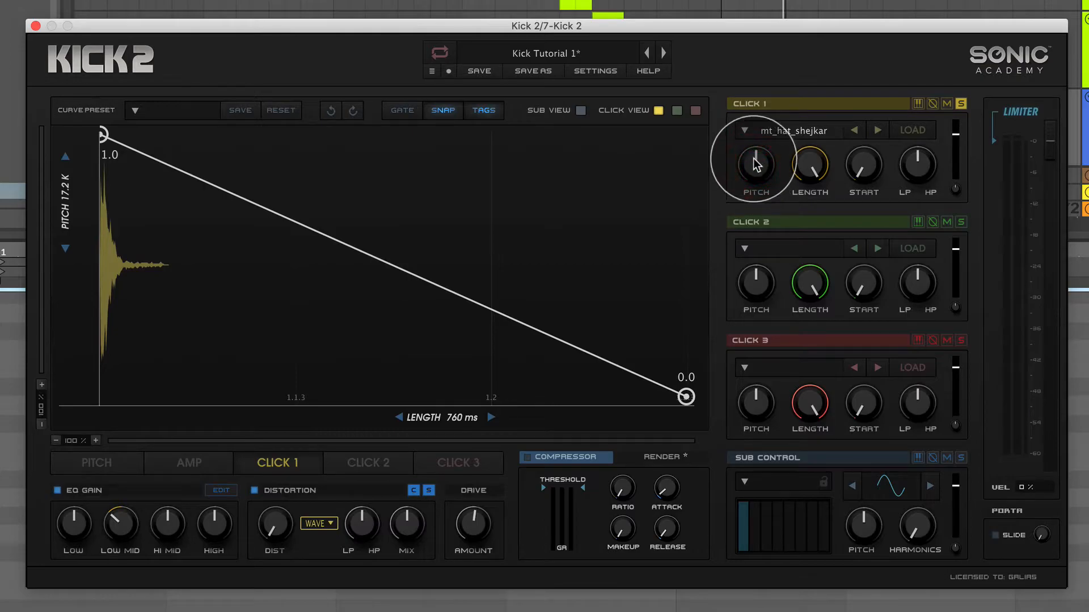
{"action": "left_click_drag", "start_coordinate": [810, 164], "coordinate": [843, 33]}
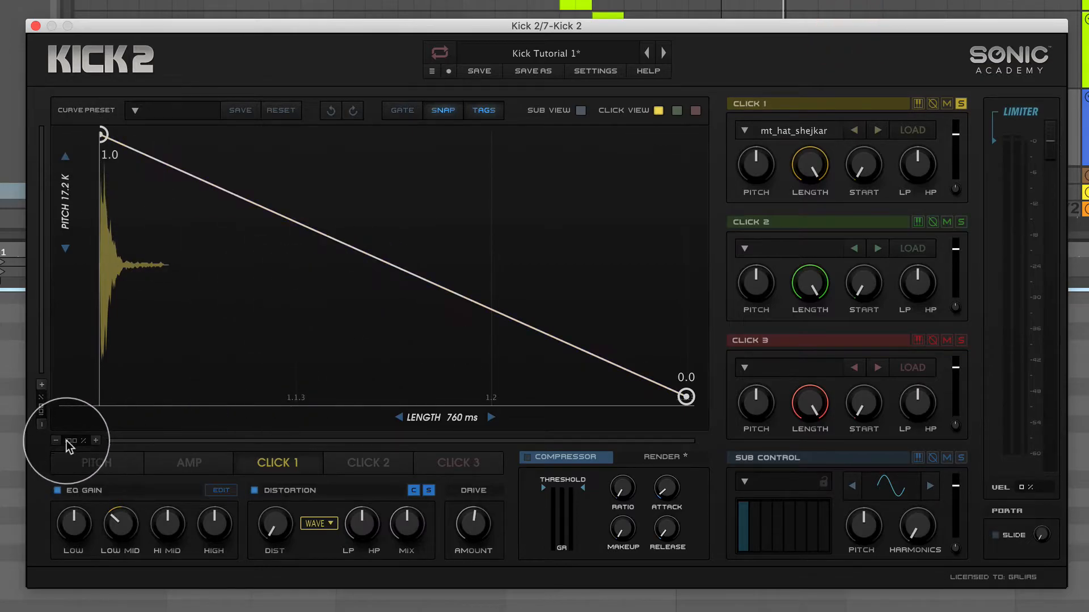
Reshape Click 1's amp envelope by moving its zero point much earlier and adding a 1.0 point that holds the level before the decay.
{"action": "left_click_drag", "start_coordinate": [73, 441], "coordinate": [50, 461]}
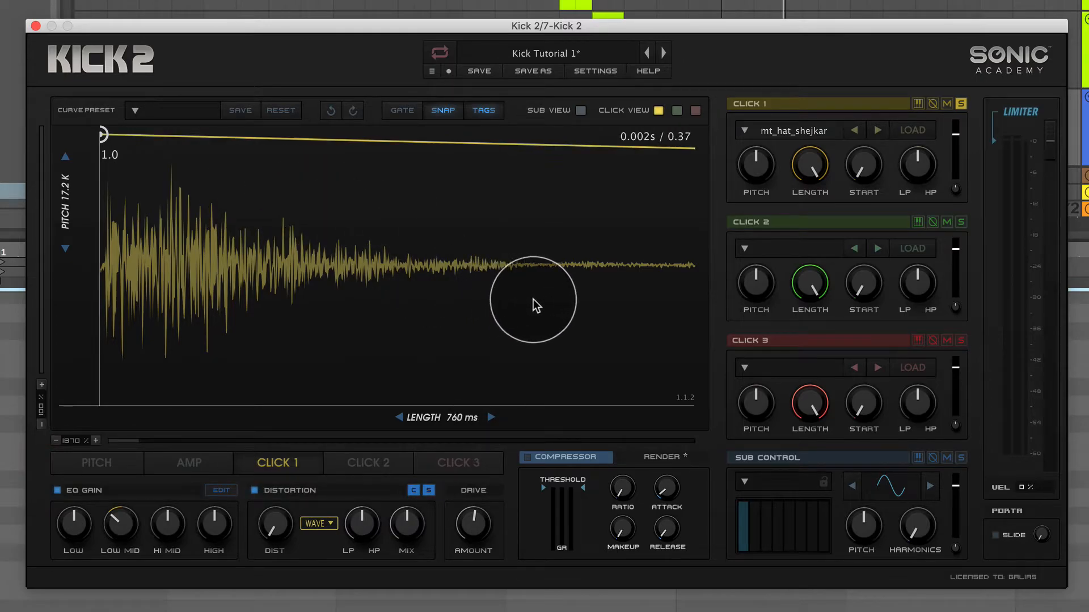
{"action": "left_click_drag", "start_coordinate": [805, 166], "coordinate": [554, 400]}
{"action": "left_click_drag", "start_coordinate": [339, 278], "coordinate": [426, 109]}
{"action": "left_click_drag", "start_coordinate": [555, 396], "coordinate": [652, 408]}
{"action": "left_click_drag", "start_coordinate": [71, 442], "coordinate": [131, 561]}
{"action": "left_click_drag", "start_coordinate": [285, 398], "coordinate": [423, 430]}
{"action": "left_click_drag", "start_coordinate": [208, 135], "coordinate": [261, 134]}
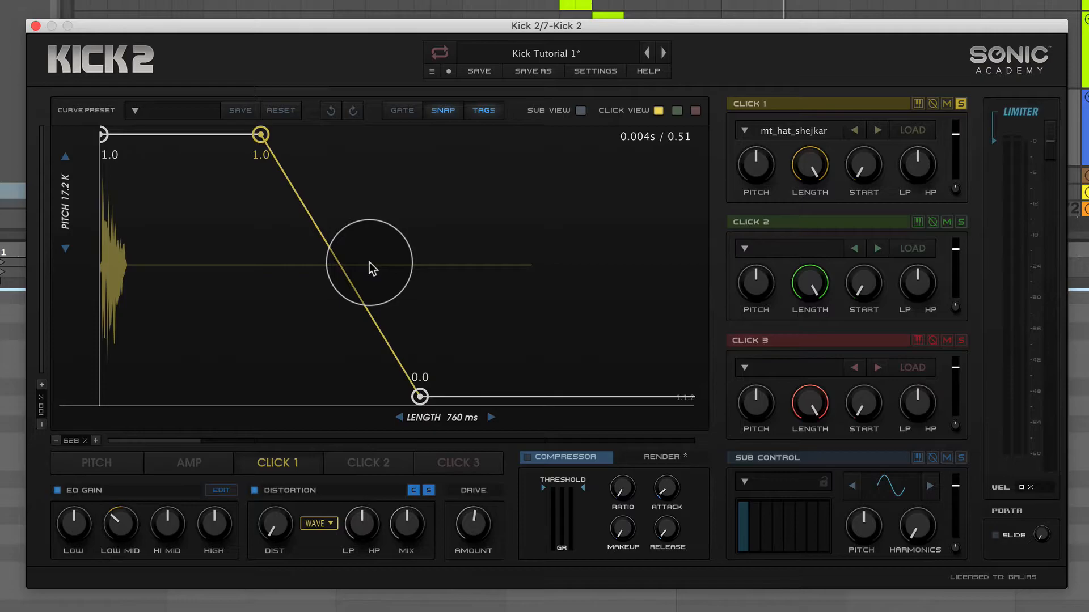
Try a very short Click 1 sample length, restore it to full, and move the envelope's zero point slightly later.
{"action": "left_click_drag", "start_coordinate": [817, 170], "coordinate": [822, 390]}
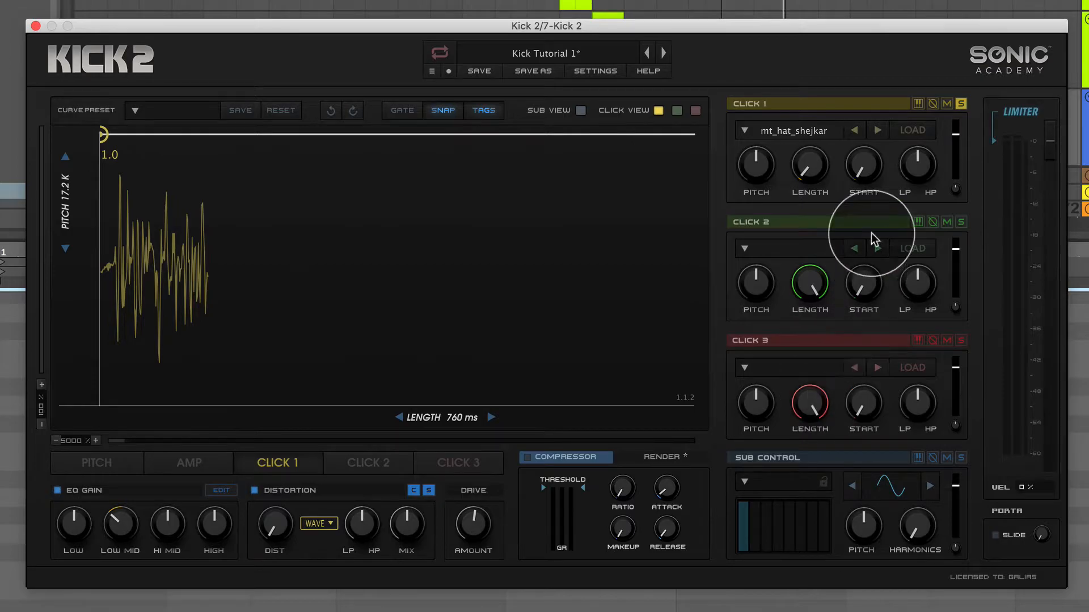
{"action": "left_click_drag", "start_coordinate": [805, 165], "coordinate": [813, 36]}
{"action": "left_click_drag", "start_coordinate": [74, 440], "coordinate": [71, 611]}
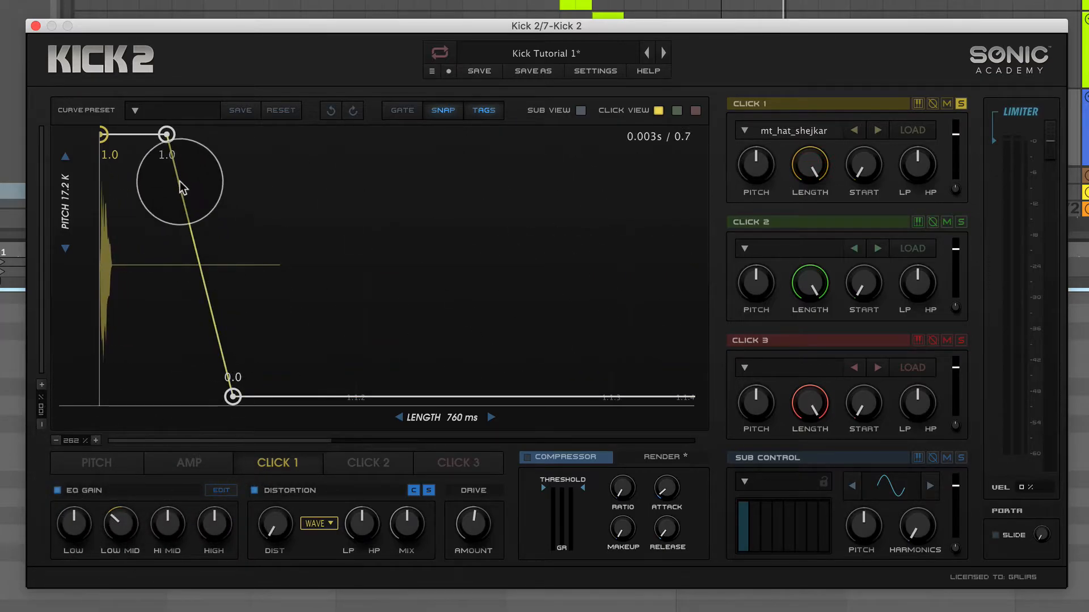
{"action": "left_click_drag", "start_coordinate": [233, 396], "coordinate": [281, 396]}
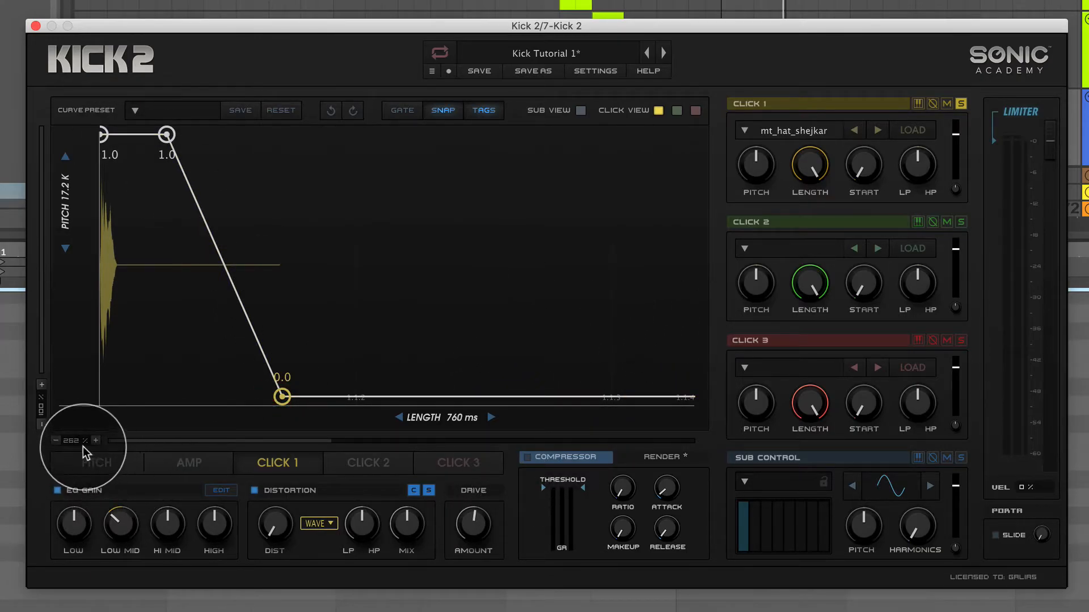
Raise Click 1's sample start past 0.28 % to trim the quiet onset so the transient begins immediately.
{"action": "left_click_drag", "start_coordinate": [73, 440], "coordinate": [120, 373]}
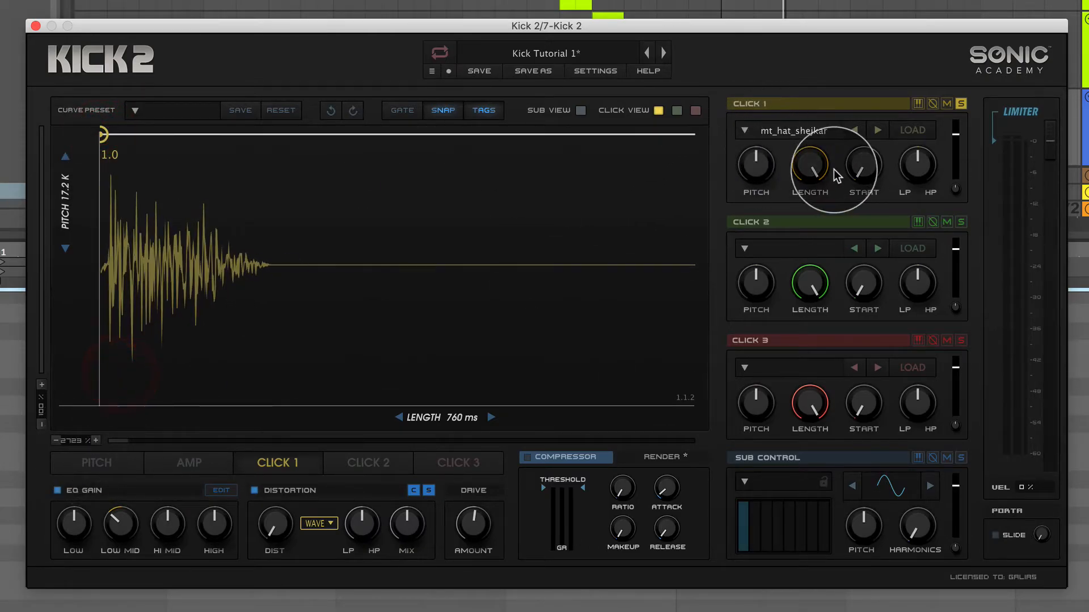
{"action": "left_click_drag", "start_coordinate": [83, 441], "coordinate": [104, 404]}
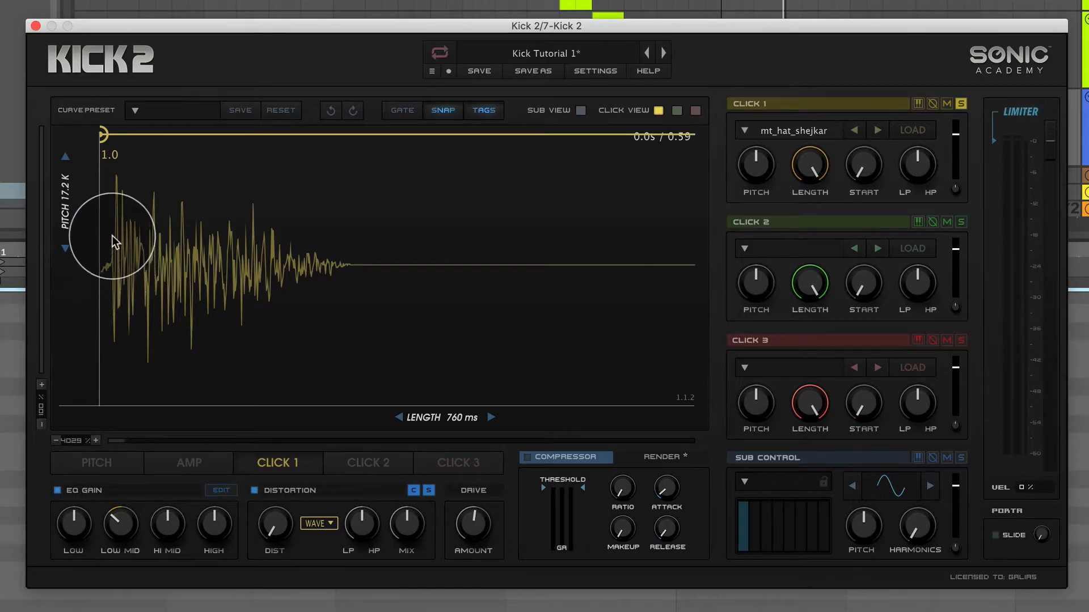
{"action": "left_click_drag", "start_coordinate": [861, 163], "coordinate": [863, 163]}
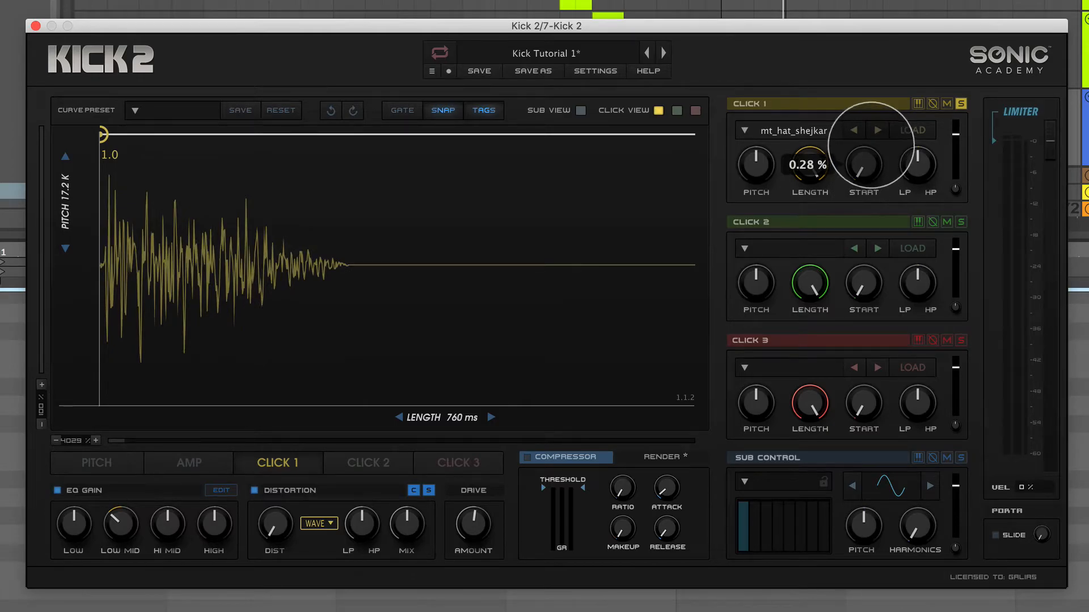
{"action": "left_click_drag", "start_coordinate": [879, 126], "coordinate": [889, 66]}
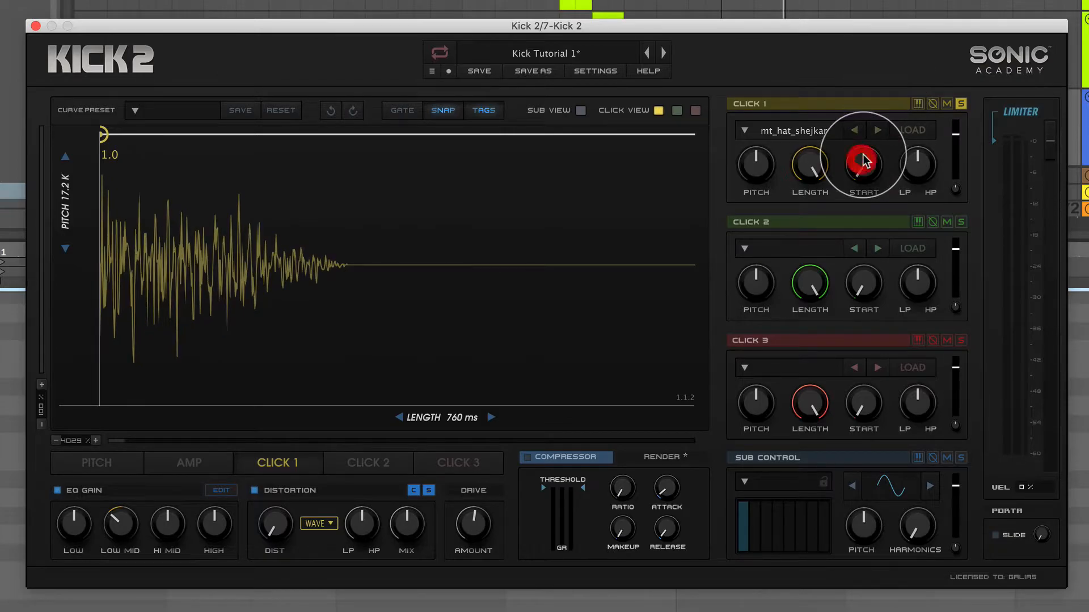
{"action": "left_click_drag", "start_coordinate": [83, 439], "coordinate": [129, 382]}
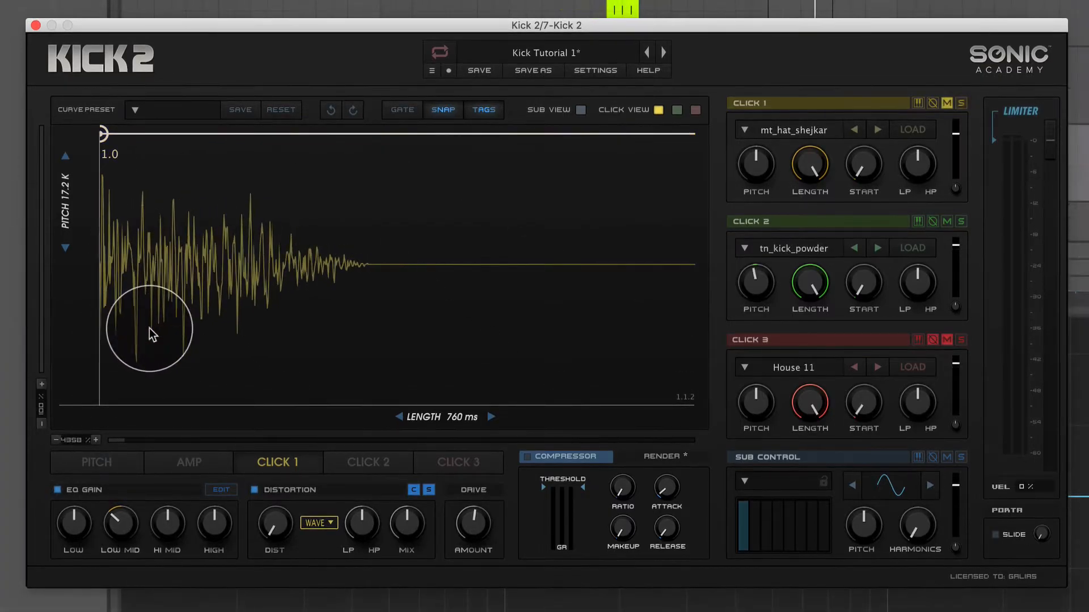
{"action": "left_click", "coordinate": [148, 328]}
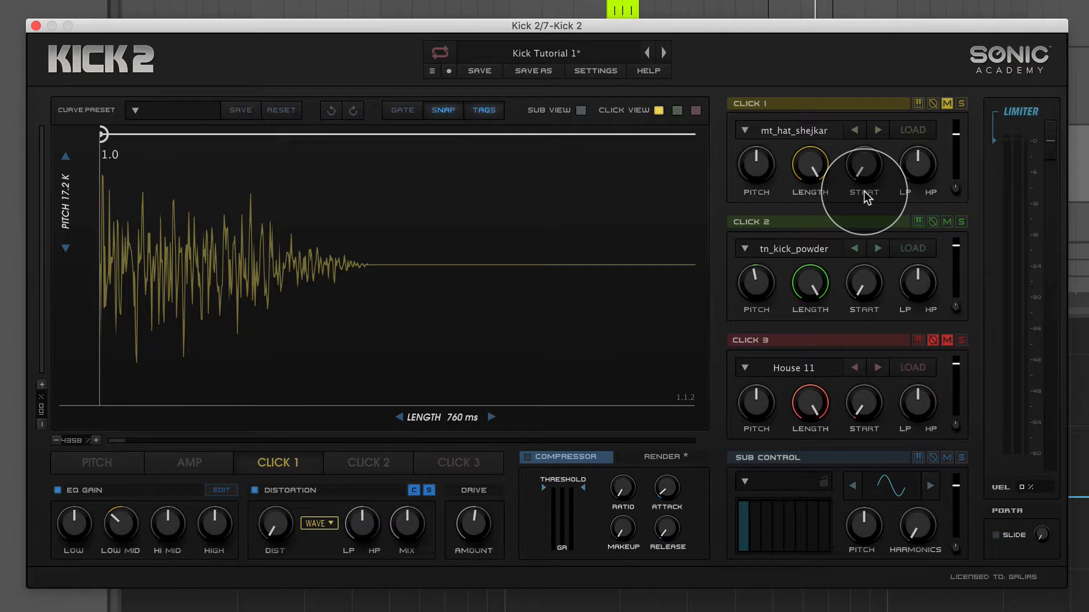
Display Click 2's envelope with the sub waveform overlaid, and compare their early phase by toggling the Click 2 waveform off and on.
{"action": "left_click", "coordinate": [379, 463]}
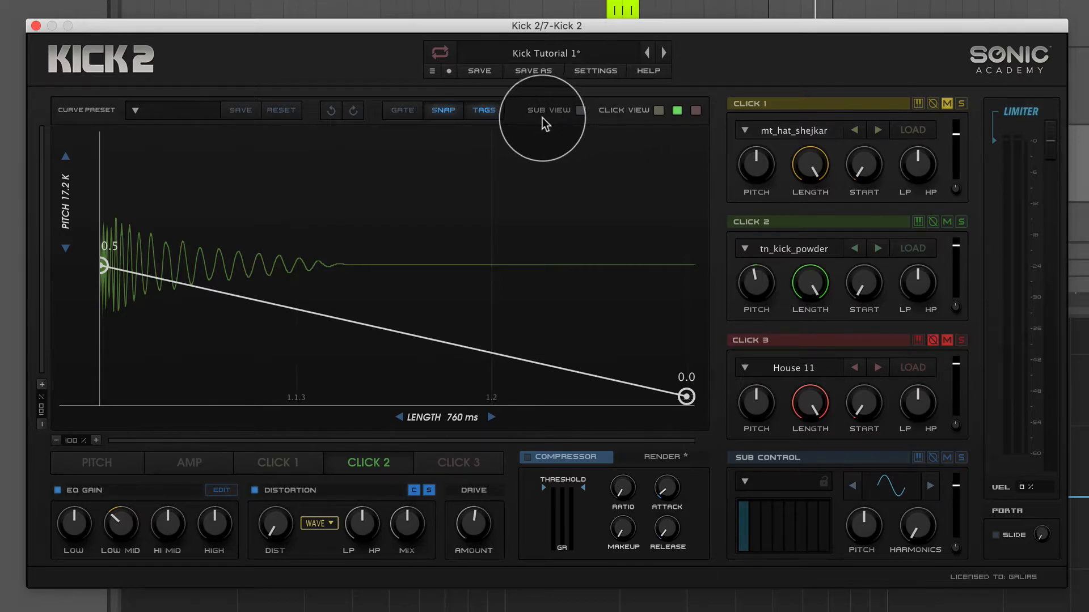
{"action": "left_click", "coordinate": [581, 110]}
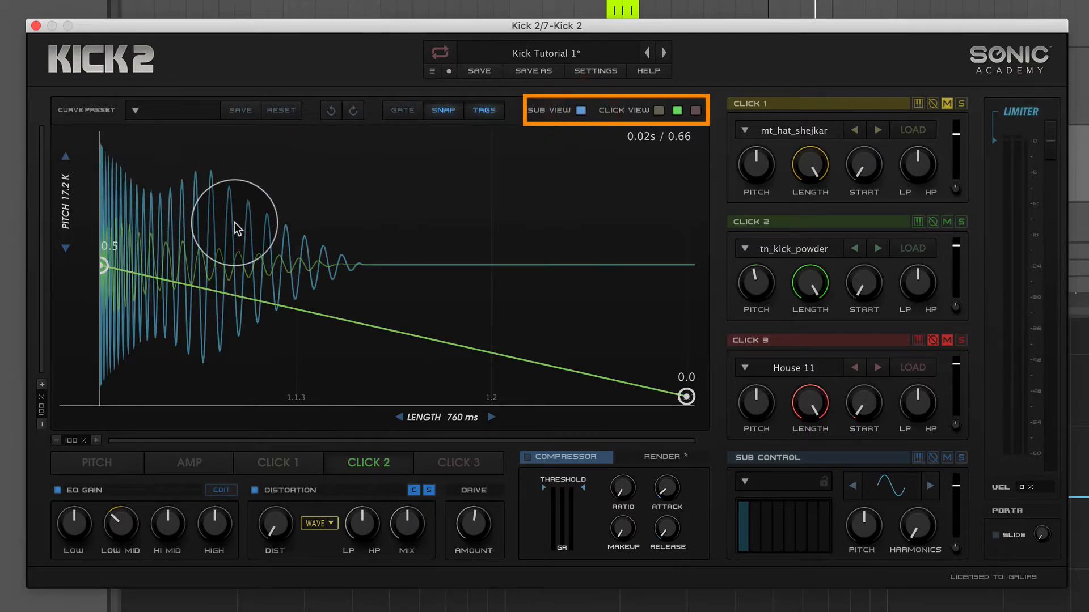
{"action": "left_click_drag", "start_coordinate": [84, 444], "coordinate": [103, 386]}
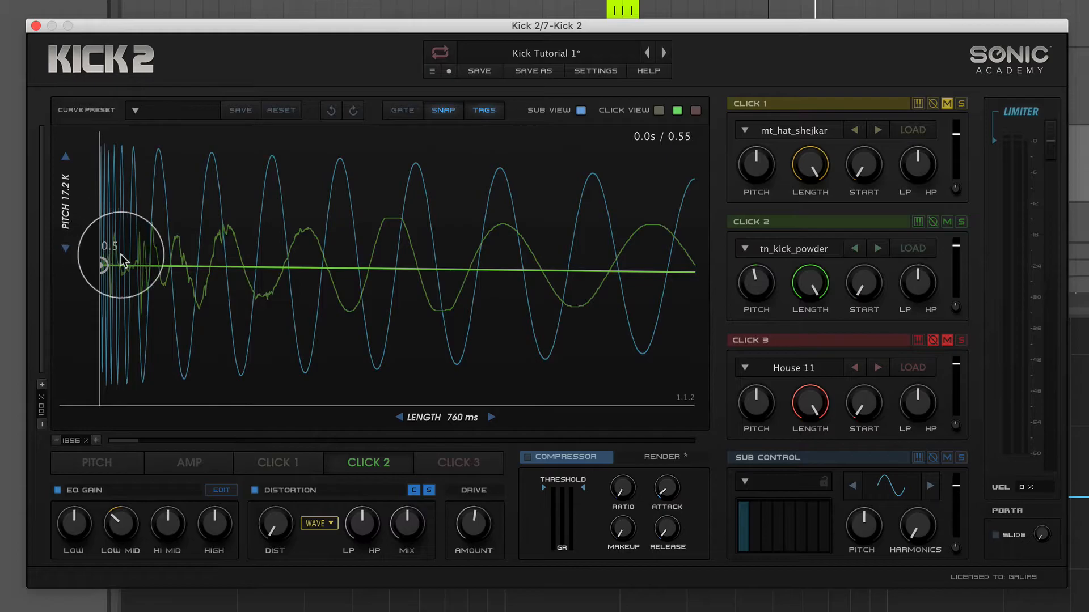
{"action": "left_click", "coordinate": [678, 111]}
{"action": "left_click", "coordinate": [678, 109]}
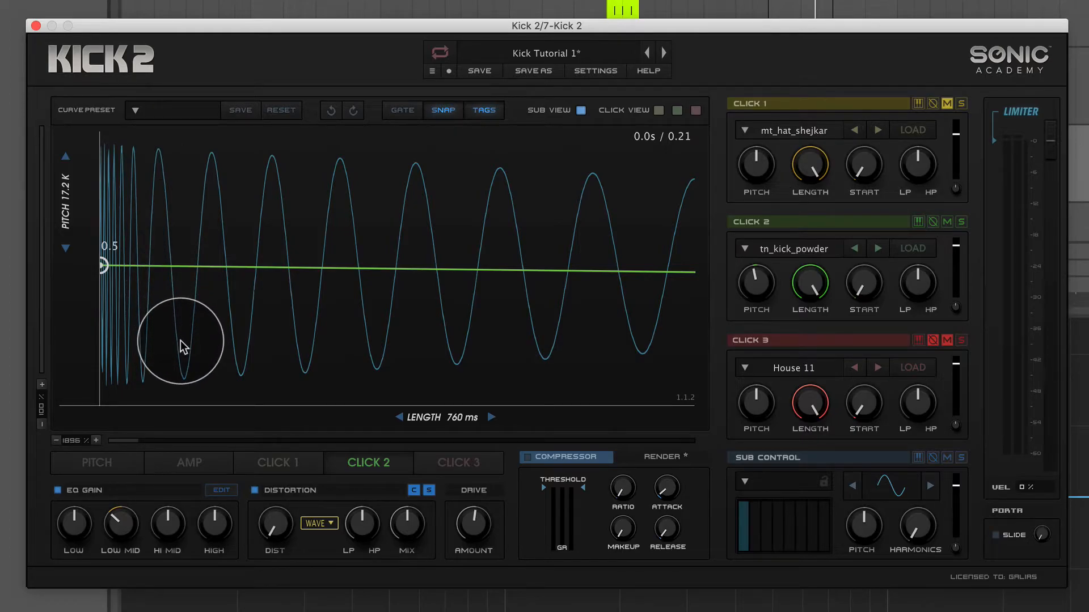
{"action": "left_click", "coordinate": [677, 112]}
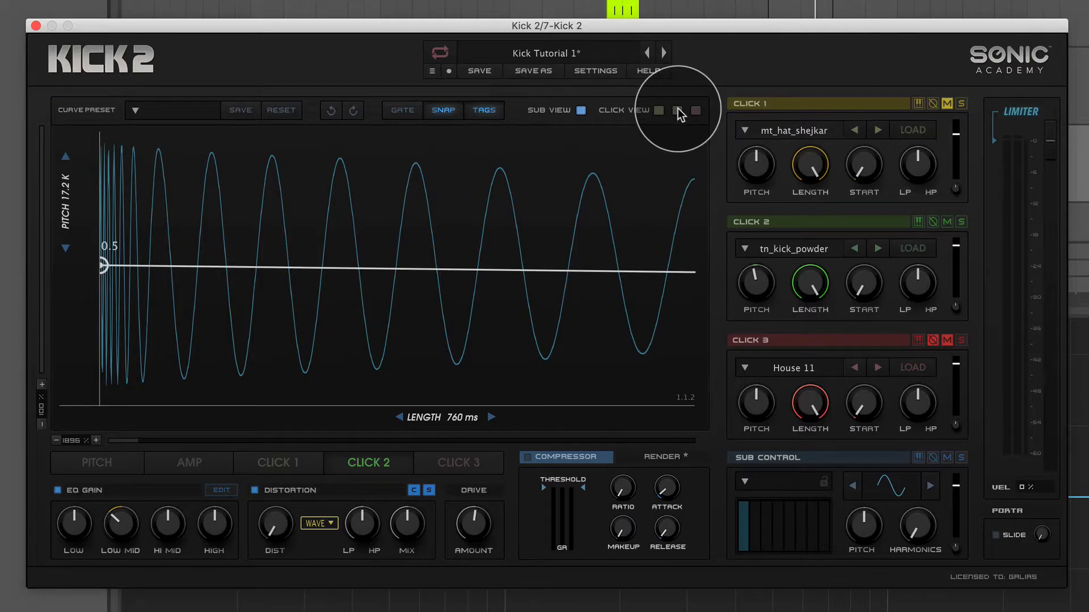
{"action": "left_click", "coordinate": [678, 110]}
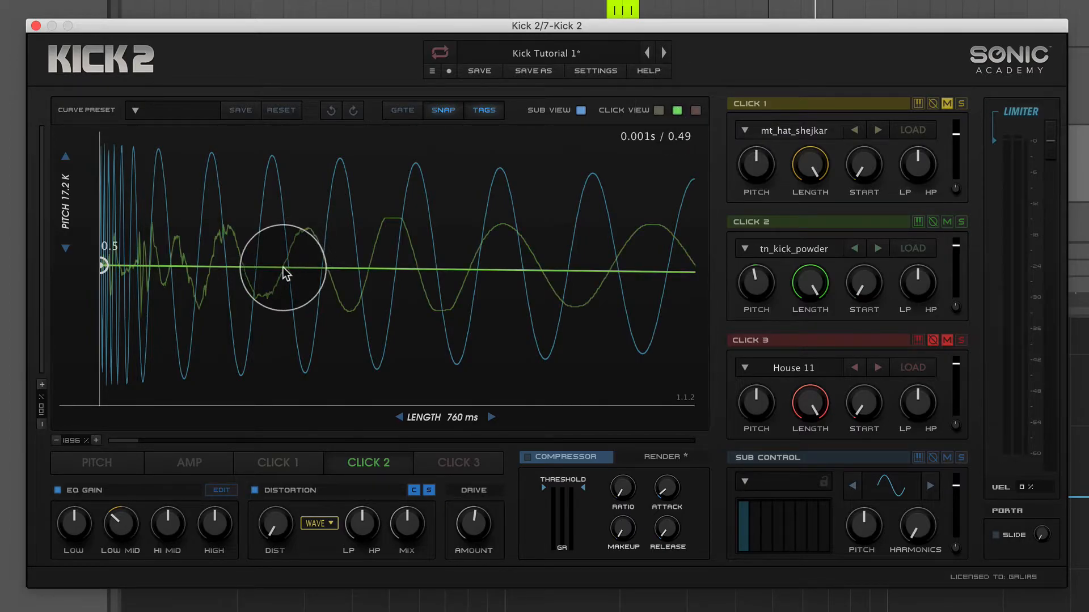
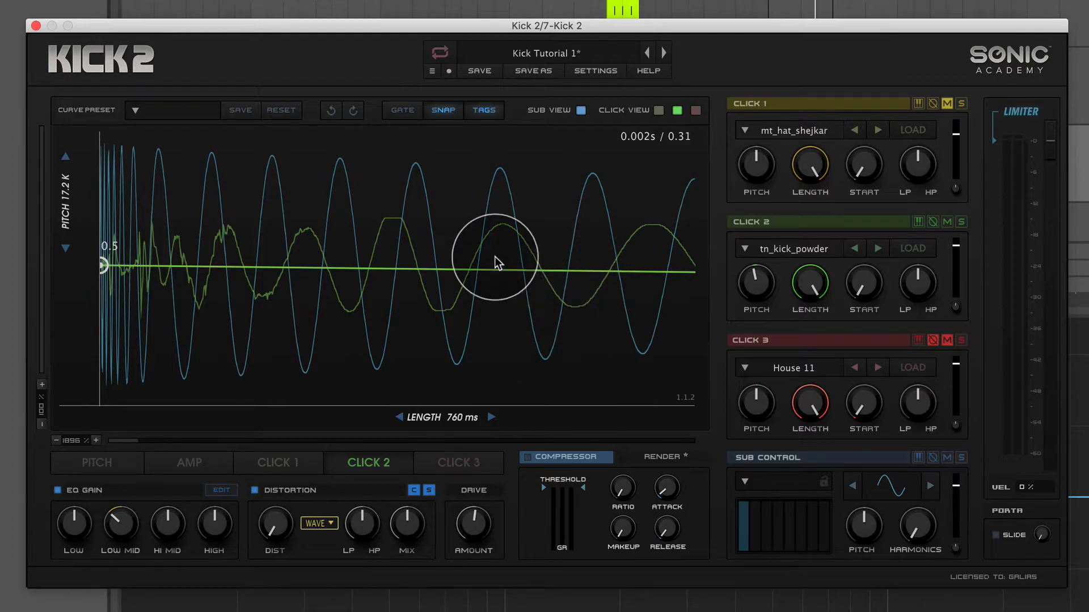
Try a much higher Click 2 pitch and examine how its waveform lines up with the sub's early cycles.
{"action": "left_click_drag", "start_coordinate": [73, 444], "coordinate": [67, 482]}
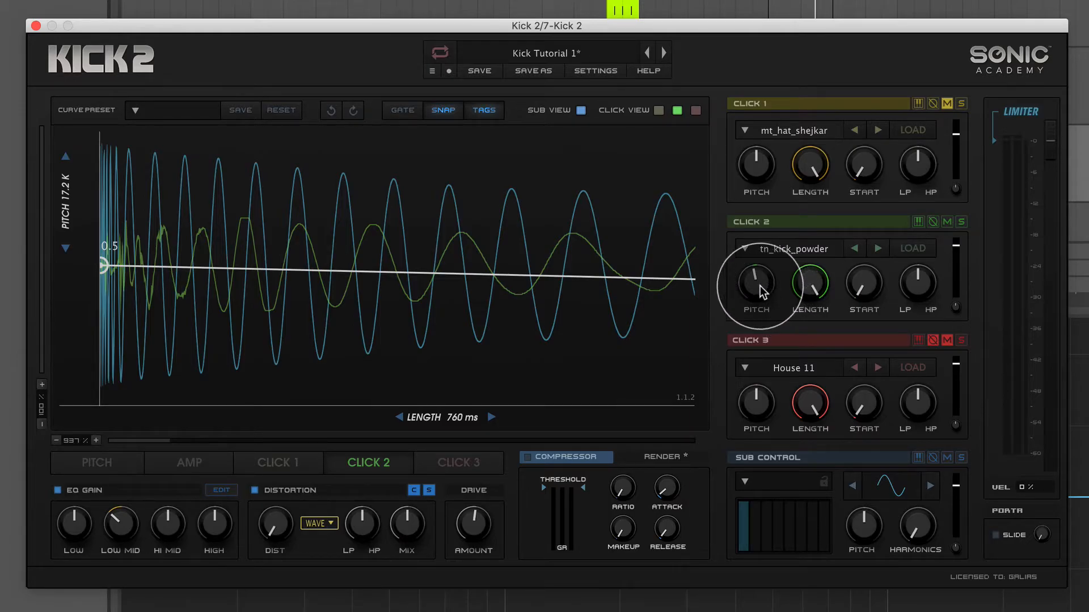
{"action": "left_click_drag", "start_coordinate": [757, 284], "coordinate": [782, 231]}
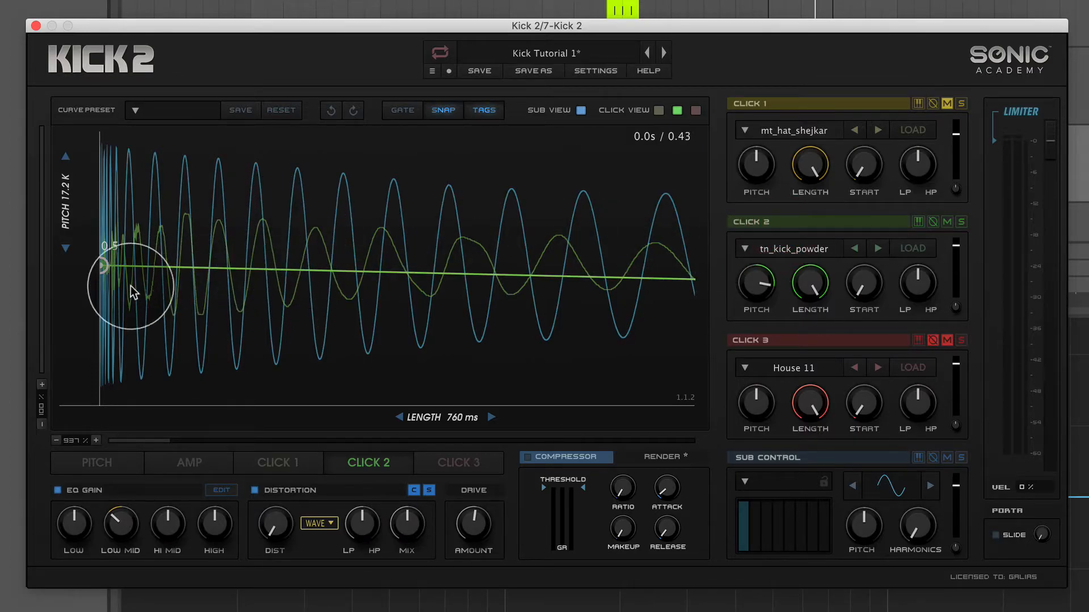
{"action": "left_click_drag", "start_coordinate": [86, 442], "coordinate": [100, 393]}
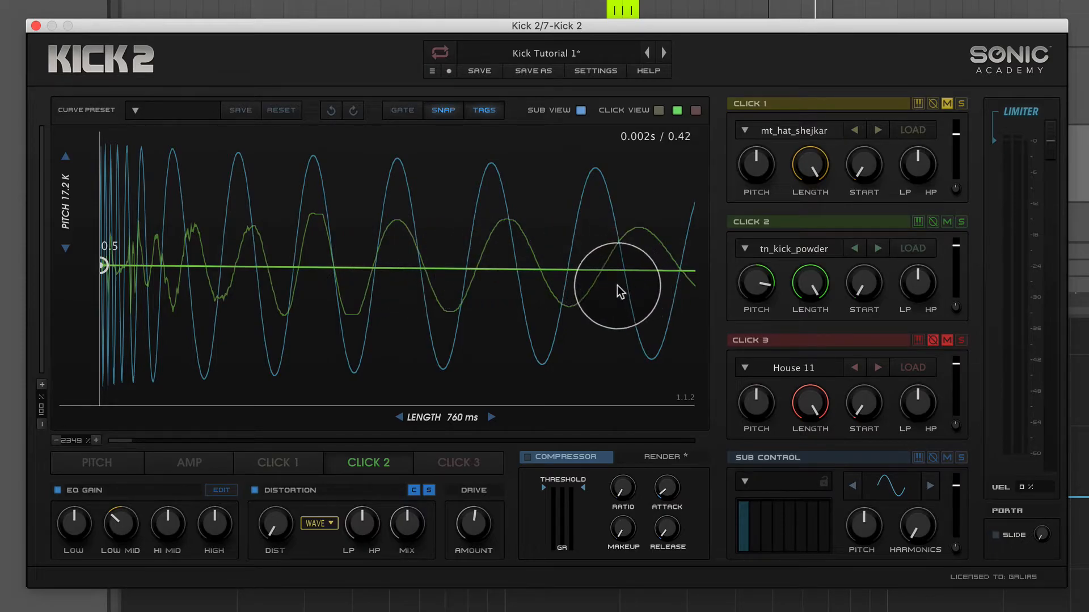
{"action": "left_click_drag", "start_coordinate": [74, 444], "coordinate": [79, 499]}
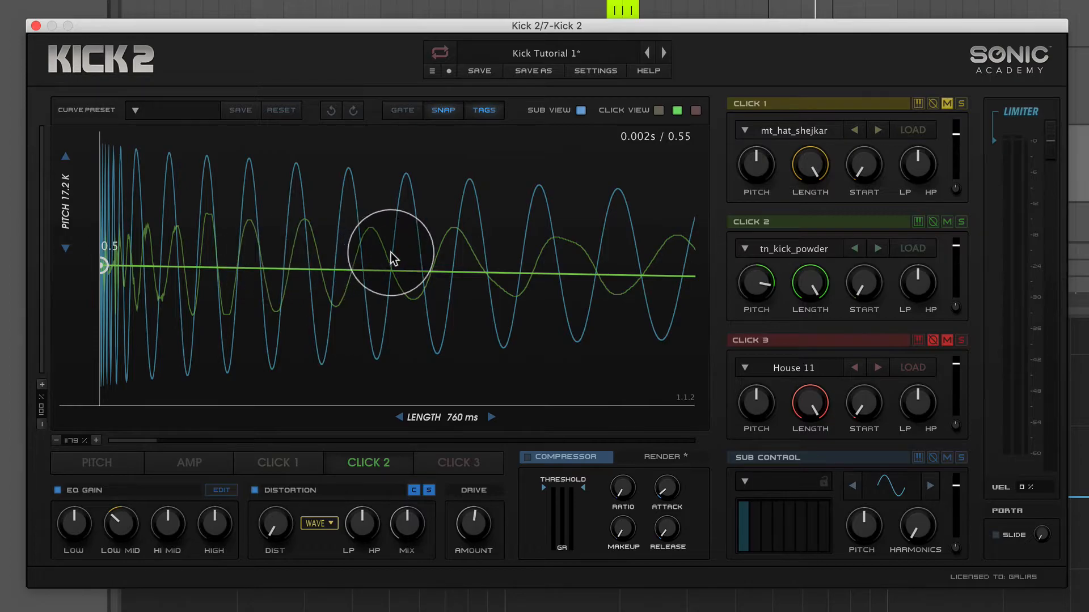
Solo Click 2 to audition its raised pitch against the default, leave the pitch reset to default, and unsolo it.
{"action": "left_click", "coordinate": [962, 222]}
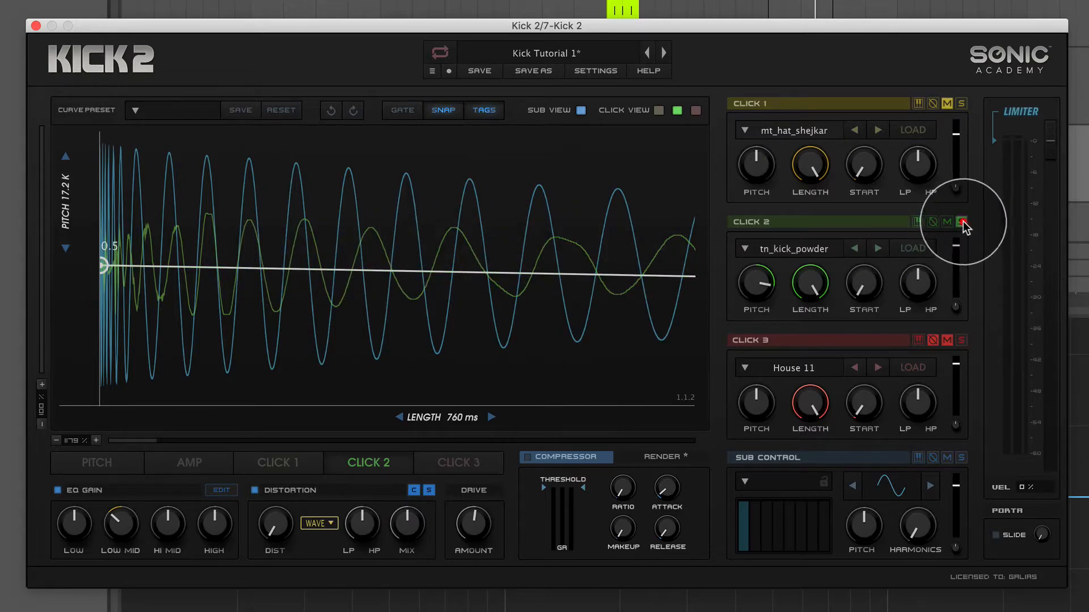
{"action": "mouse_move", "coordinate": [755, 290]}
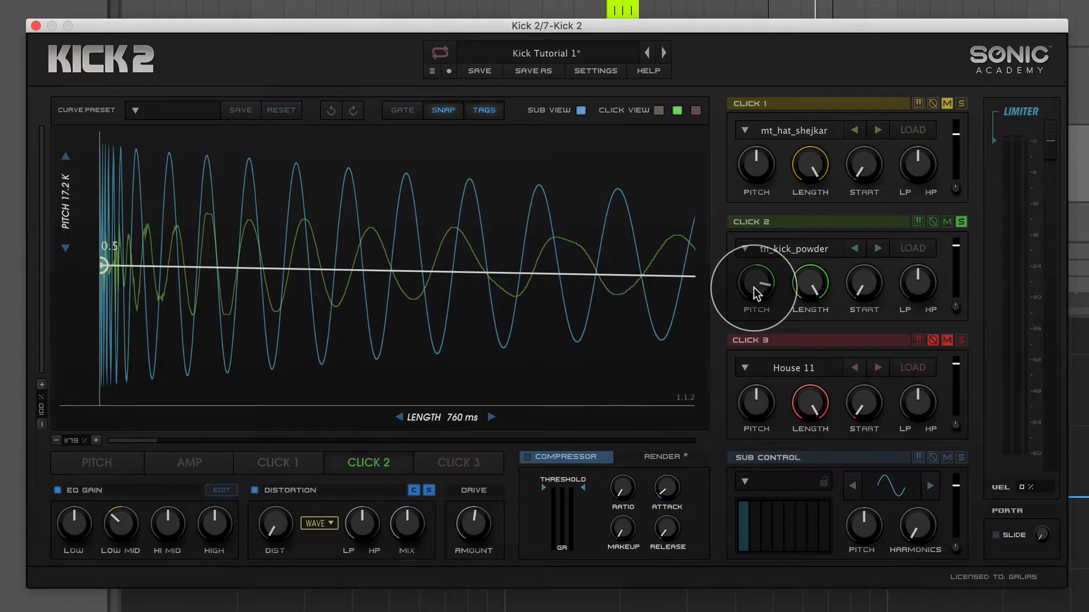
{"action": "left_click", "coordinate": [757, 288]}
{"action": "double_click", "coordinate": [757, 284]}
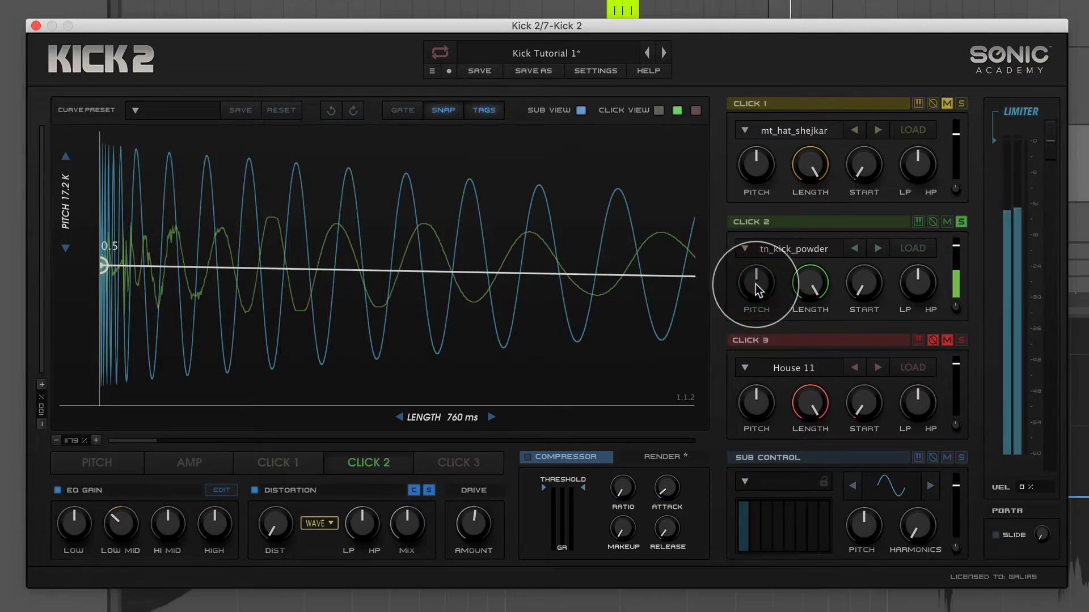
{"action": "left_click_drag", "start_coordinate": [757, 284], "coordinate": [777, 230]}
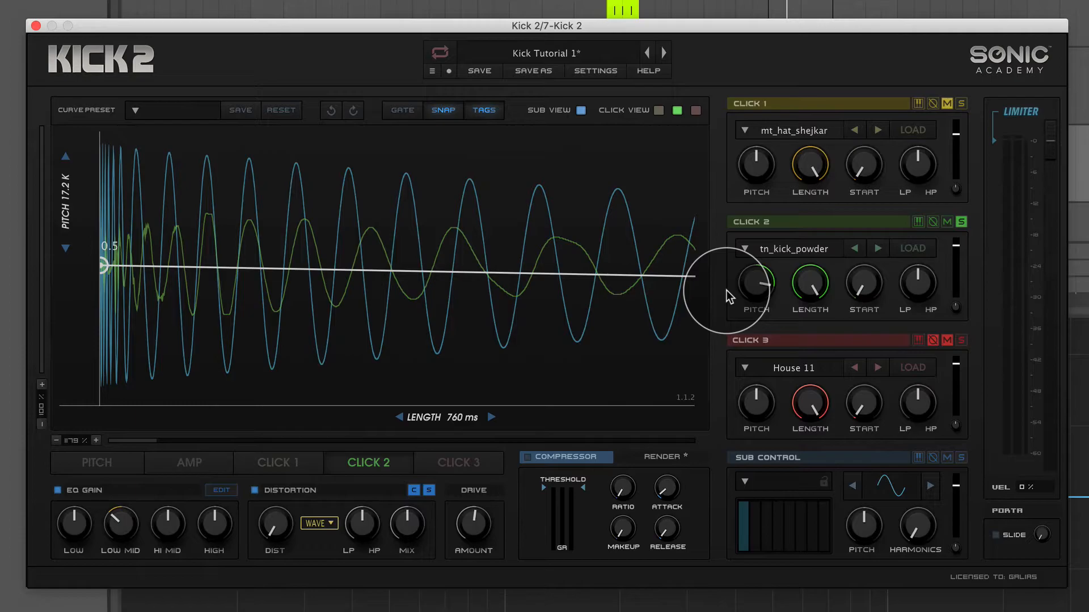
{"action": "double_click", "coordinate": [755, 285]}
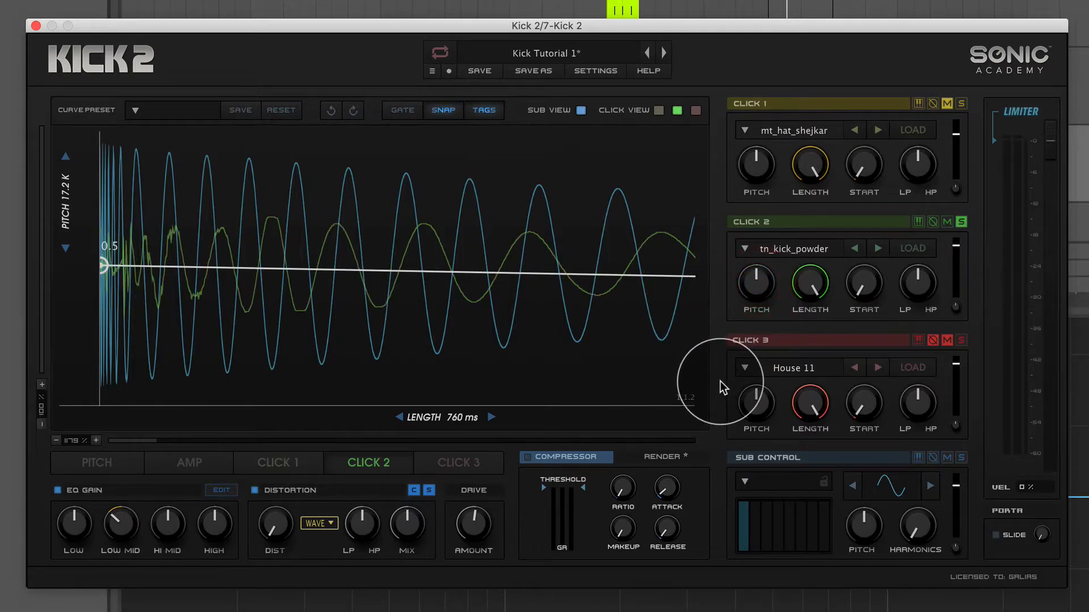
{"action": "left_click", "coordinate": [960, 222]}
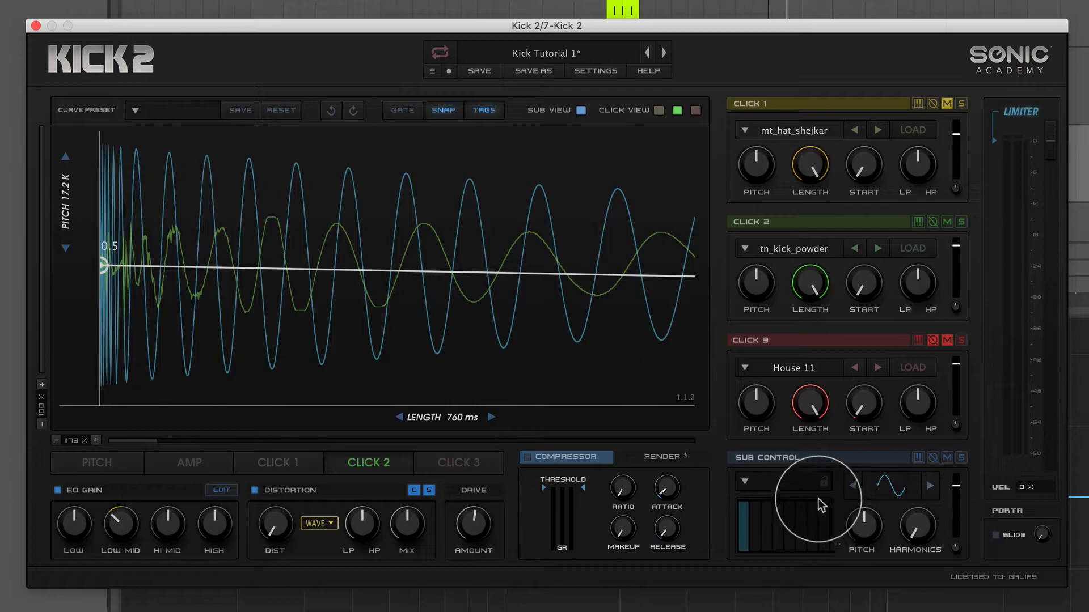
Toggle Click 2's polarity inversion, hide the sub waveform, and compare Click 2's normal and flipped shapes on their own.
{"action": "left_click", "coordinate": [934, 223]}
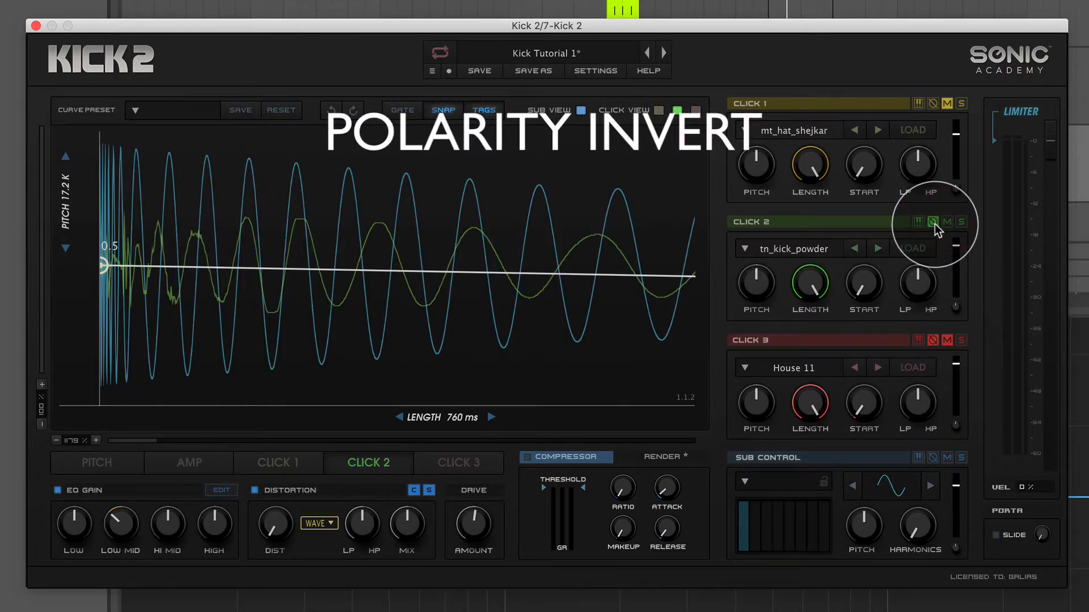
{"action": "left_click", "coordinate": [944, 220]}
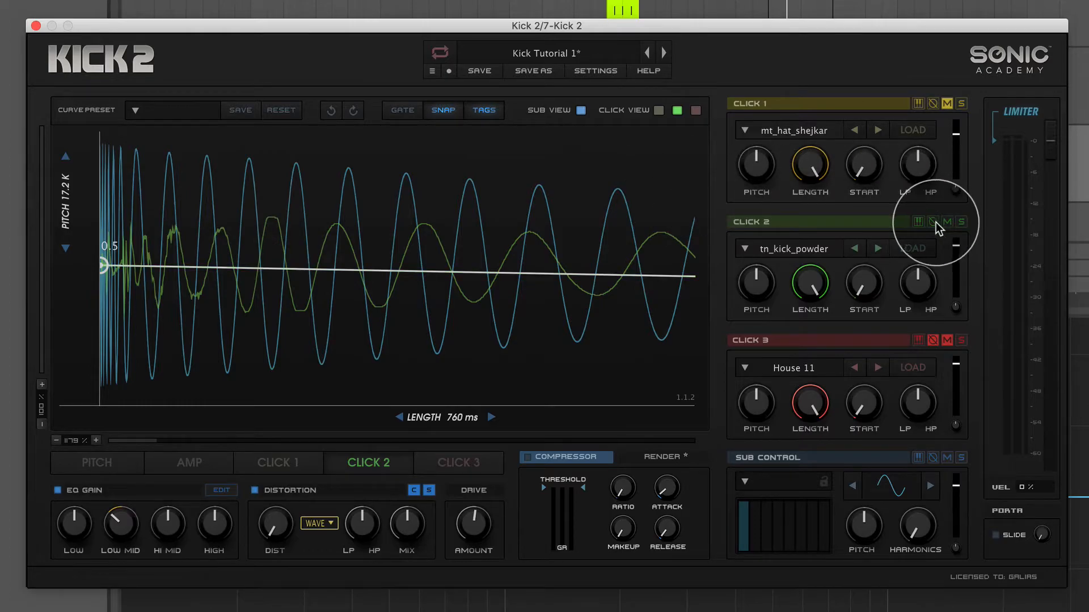
{"action": "left_click", "coordinate": [580, 110]}
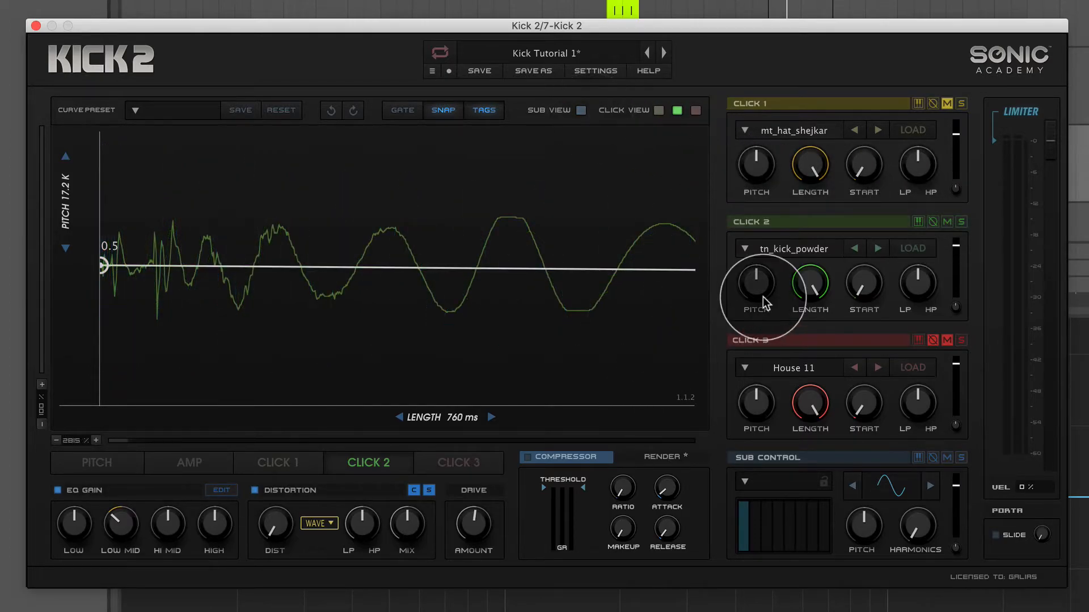
{"action": "left_click", "coordinate": [934, 222]}
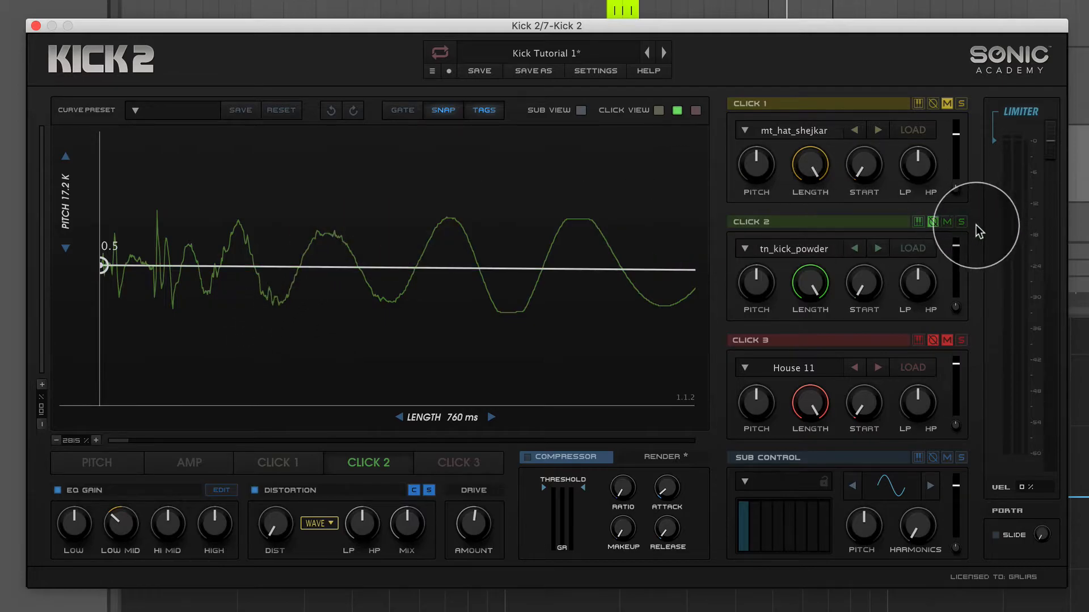
{"action": "left_click", "coordinate": [933, 221]}
{"action": "left_click", "coordinate": [933, 221]}
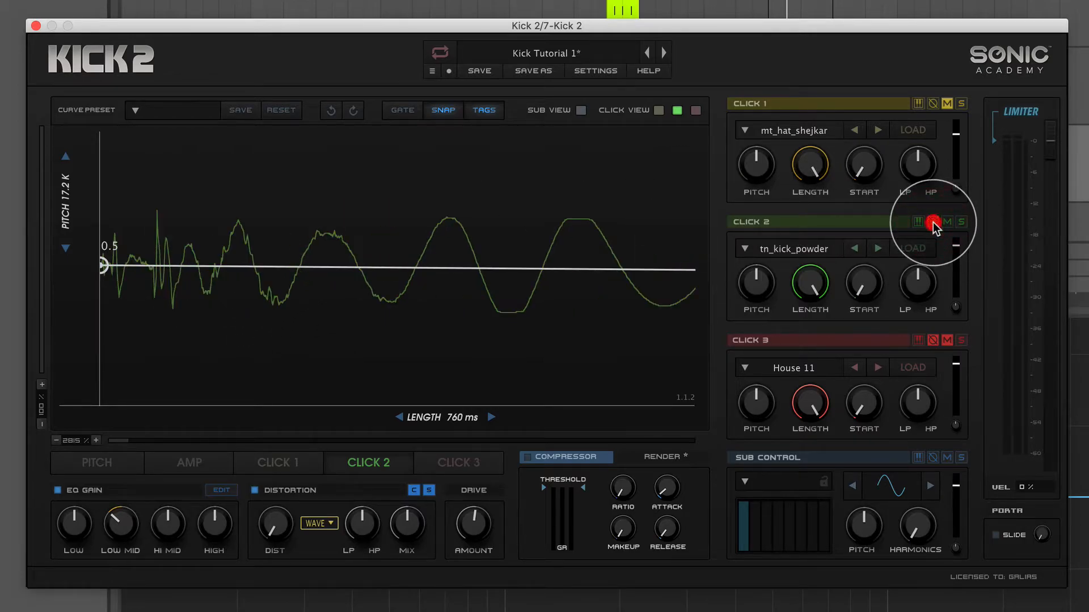
Audition the kick with Click 2's polarity normal and inverted, and leave the polarity inverted.
{"action": "left_click", "coordinate": [933, 222]}
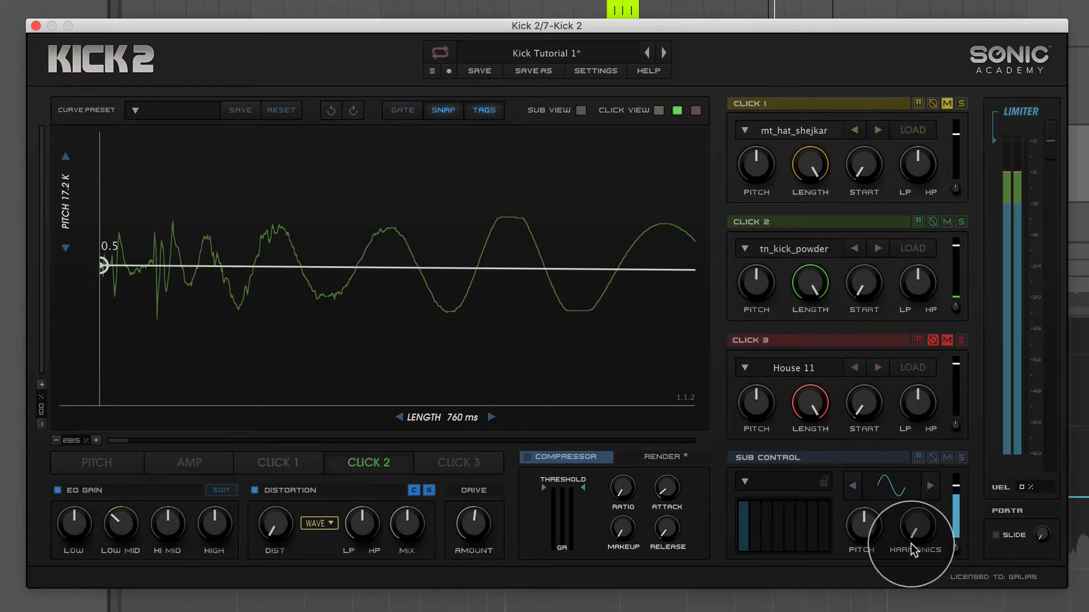
{"action": "left_click", "coordinate": [932, 221]}
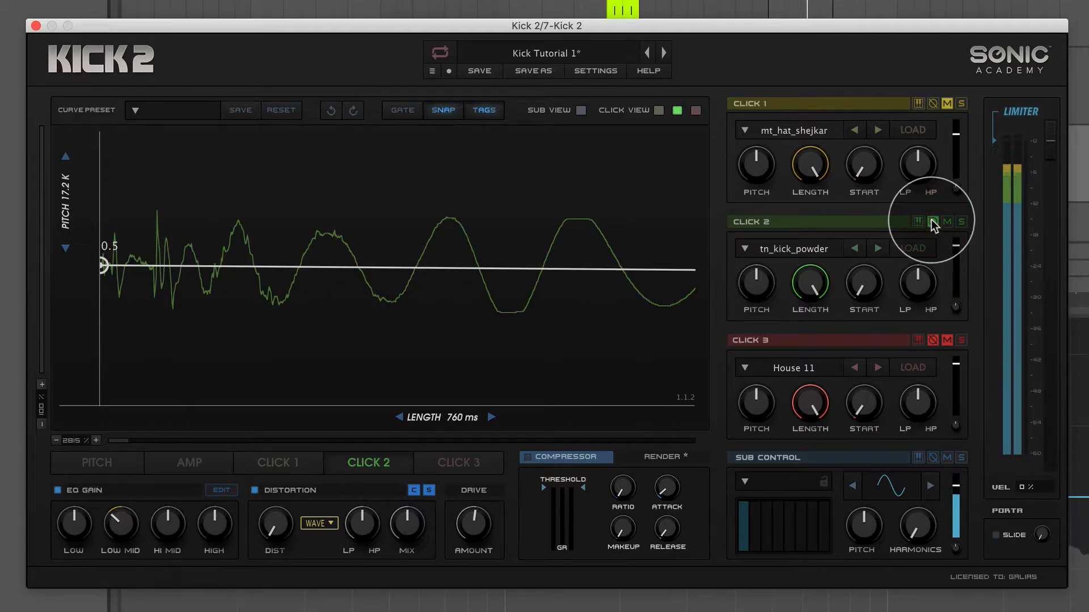
{"action": "left_click", "coordinate": [932, 221]}
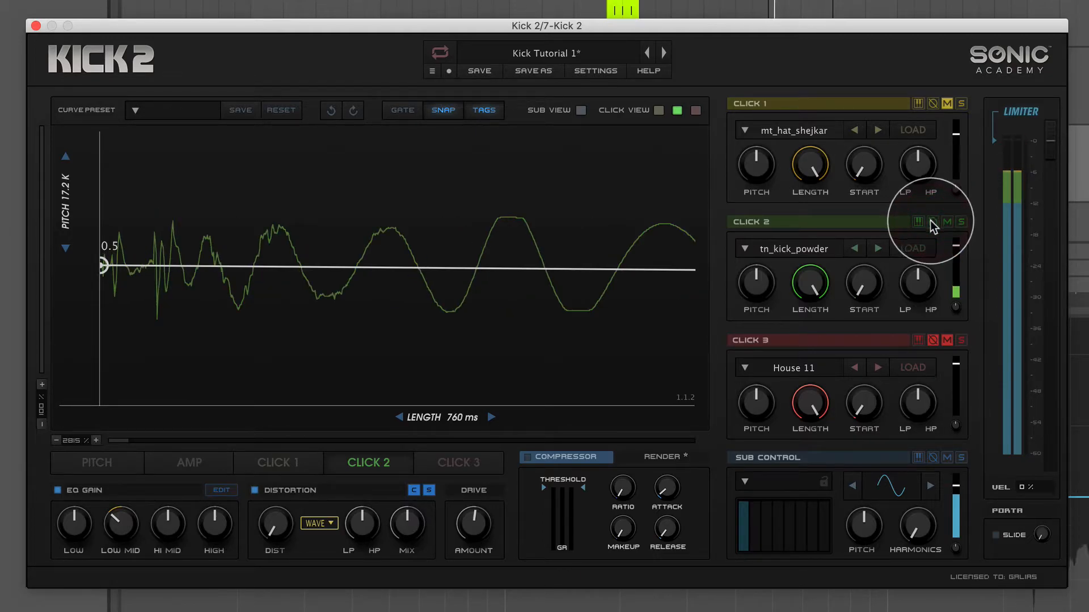
{"action": "left_click", "coordinate": [931, 222]}
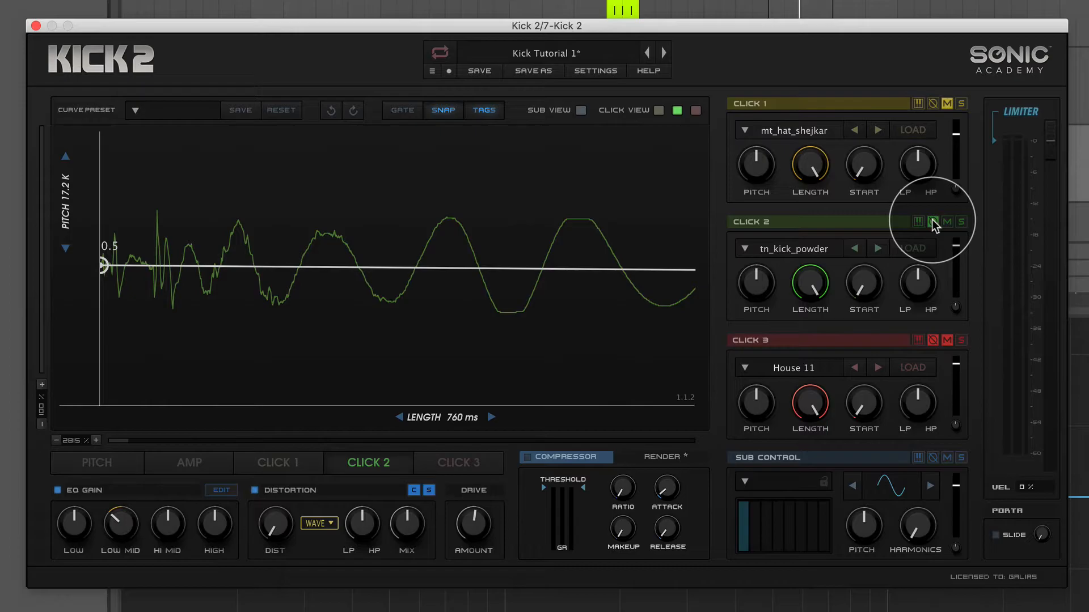
Show the sub waveform again and examine its phase against the inverted Click 2 from the early cycles through the tail.
{"action": "left_click_drag", "start_coordinate": [78, 440], "coordinate": [80, 546]}
{"action": "left_click", "coordinate": [581, 110]}
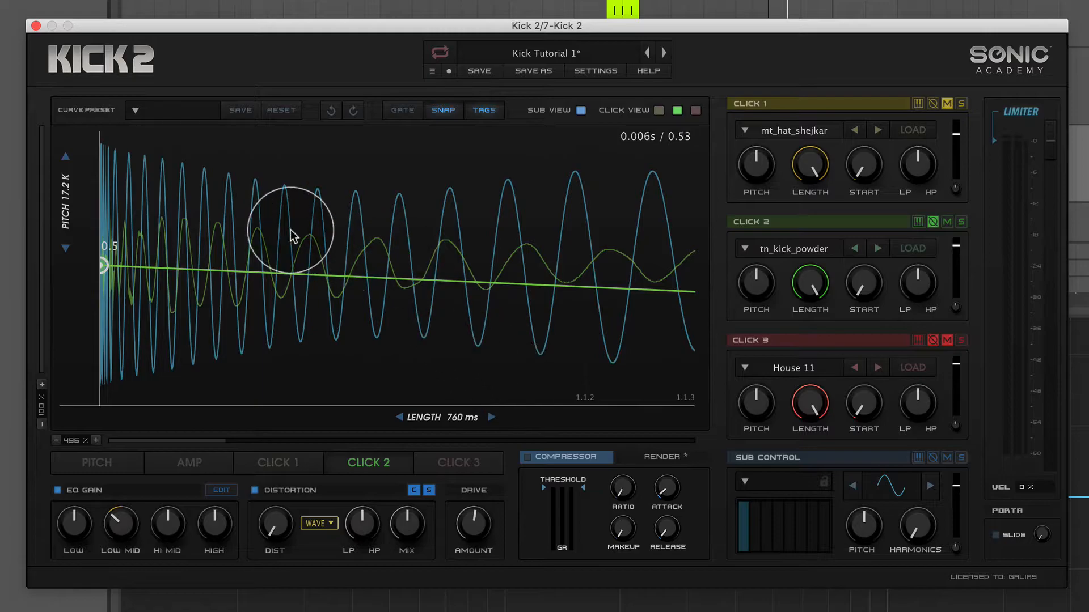
{"action": "left_click", "coordinate": [933, 222]}
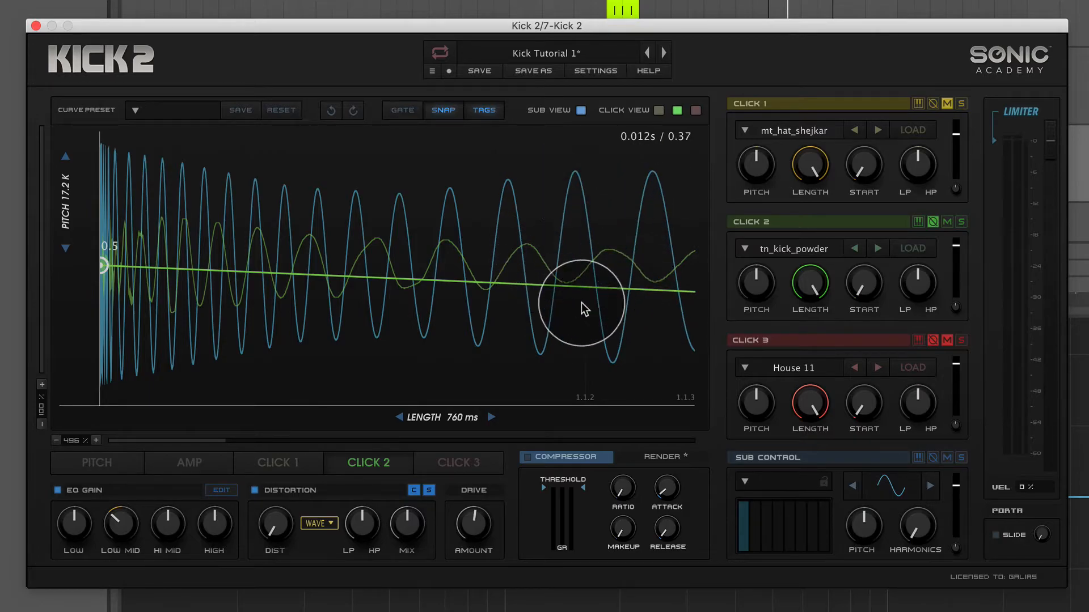
{"action": "left_click_drag", "start_coordinate": [215, 441], "coordinate": [309, 441]}
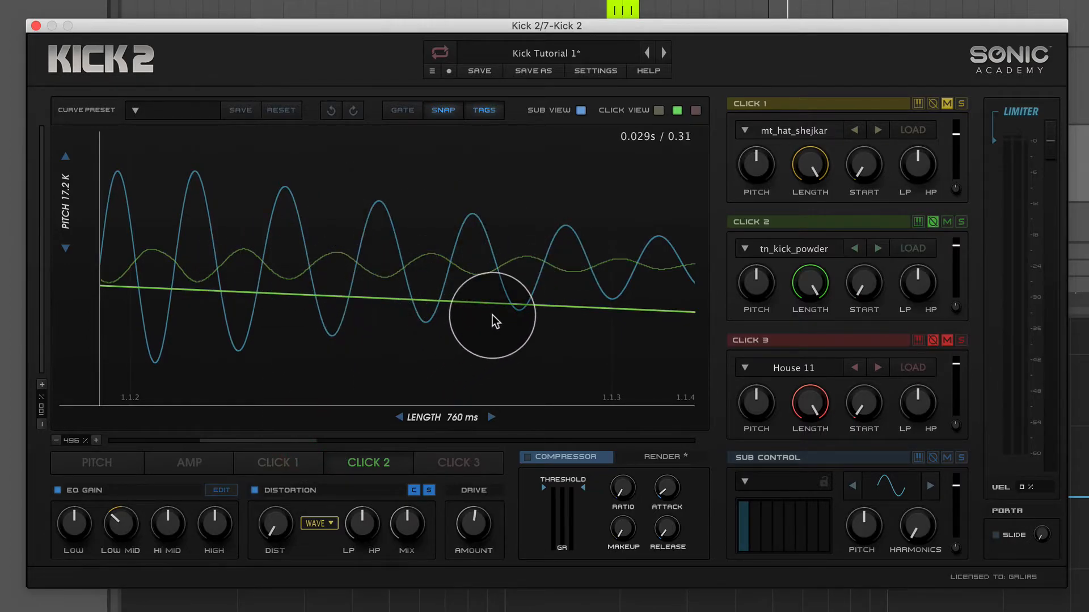
{"action": "left_click_drag", "start_coordinate": [230, 440], "coordinate": [138, 440]}
{"action": "mouse_move", "coordinate": [190, 30]}
{"action": "left_mouse_down"}
{"action": "mouse_move", "coordinate": [702, 54]}
{"action": "mouse_move", "coordinate": [189, 31]}
{"action": "left_mouse_up"}
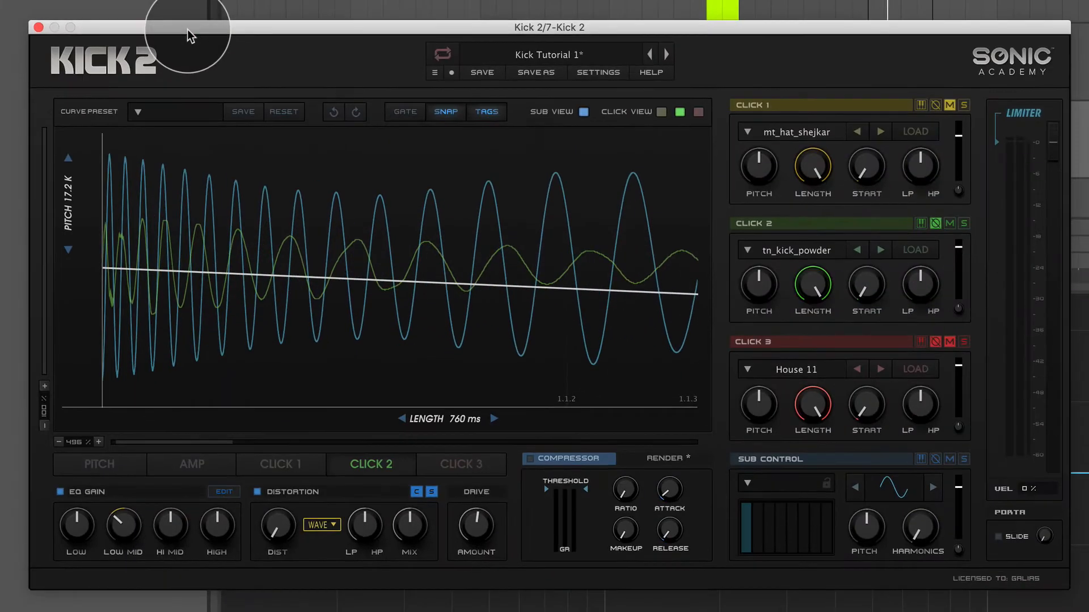
Switch Click 2 back to normal polarity to compare its tail with the sub, and invert it again.
{"action": "left_click", "coordinate": [931, 223]}
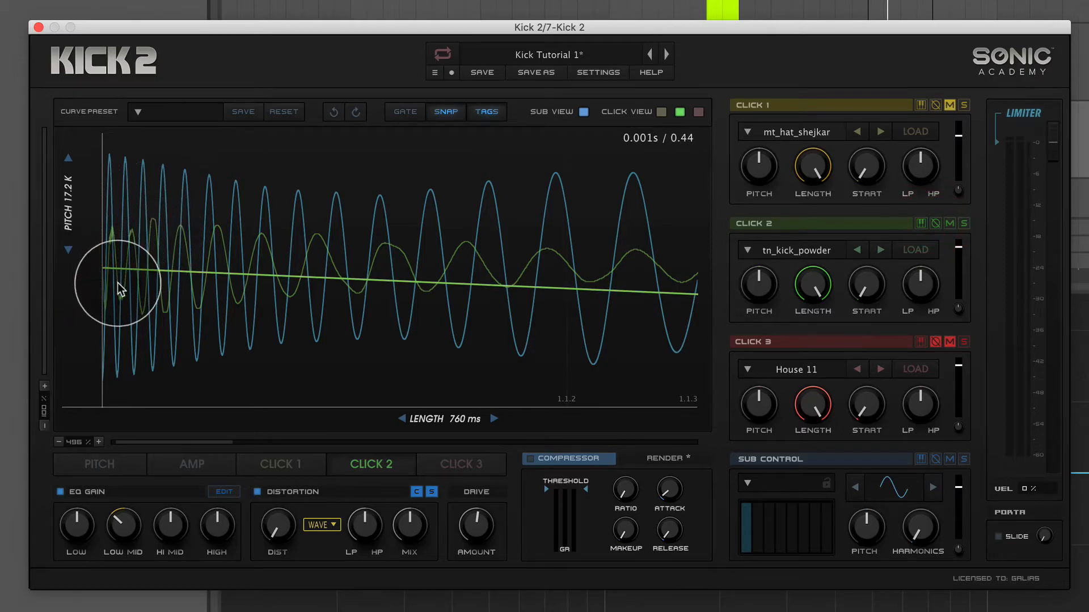
{"action": "left_click_drag", "start_coordinate": [165, 443], "coordinate": [269, 426]}
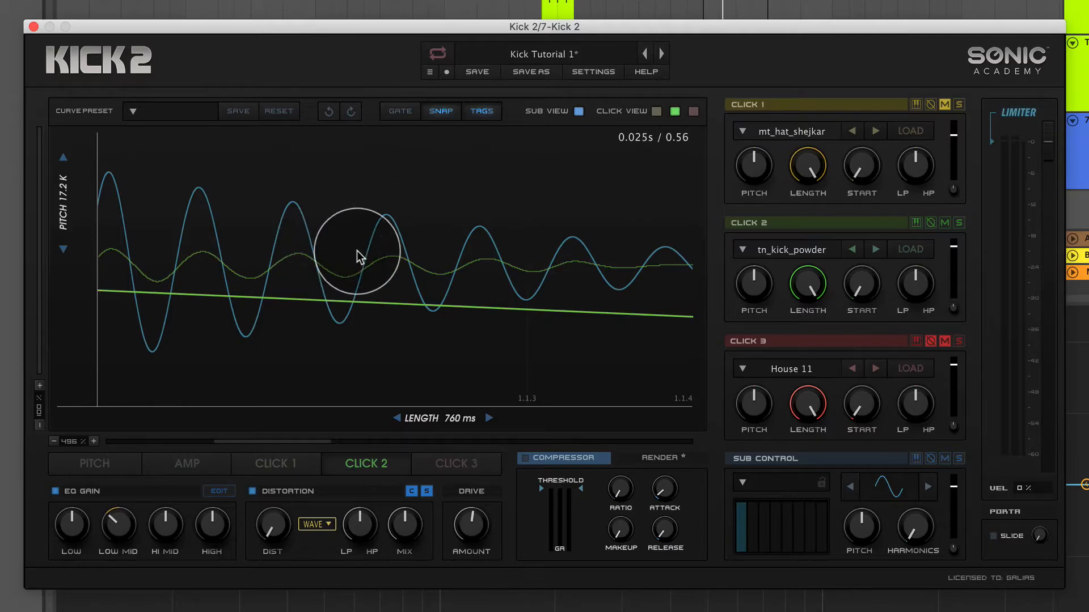
{"action": "mouse_move", "coordinate": [758, 280]}
{"action": "left_mouse_down"}
{"action": "mouse_move", "coordinate": [763, 311]}
{"action": "mouse_move", "coordinate": [768, 275]}
{"action": "mouse_move", "coordinate": [769, 287]}
{"action": "left_mouse_up"}
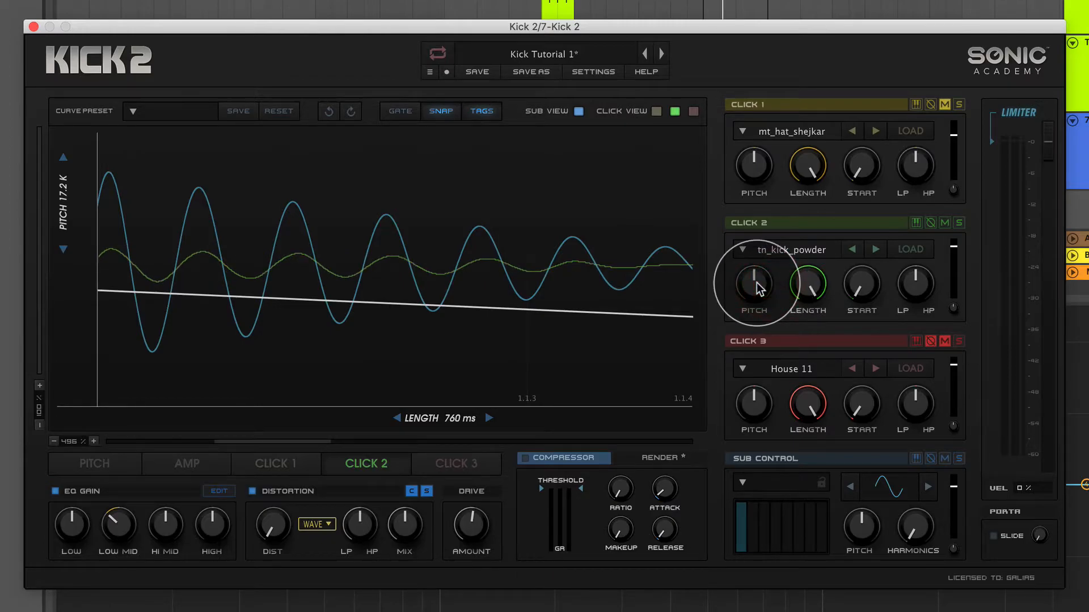
{"action": "left_click_drag", "start_coordinate": [306, 441], "coordinate": [136, 440]}
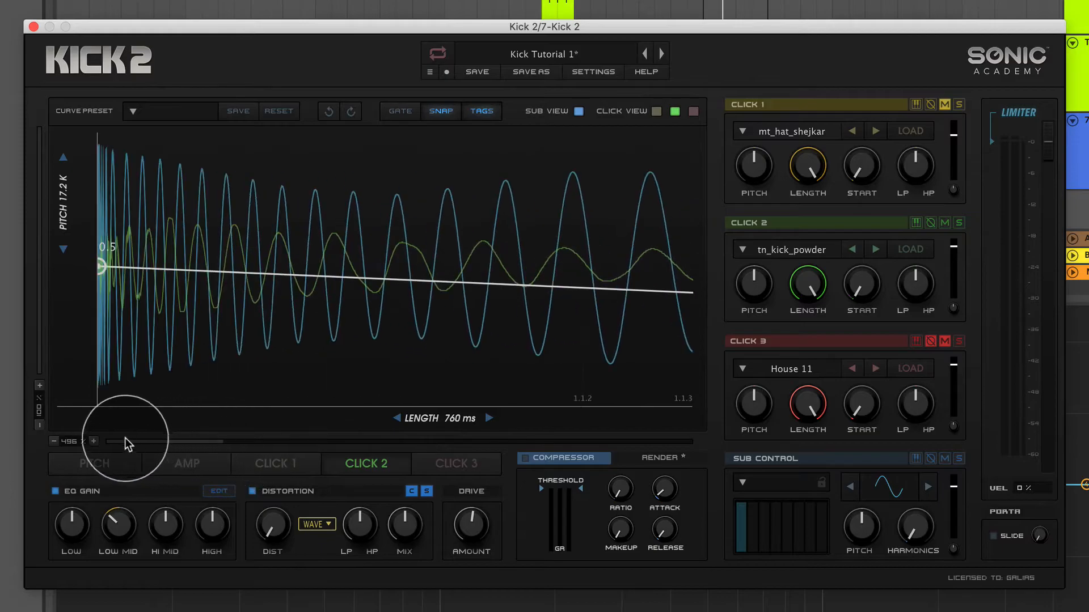
{"action": "left_click", "coordinate": [931, 224]}
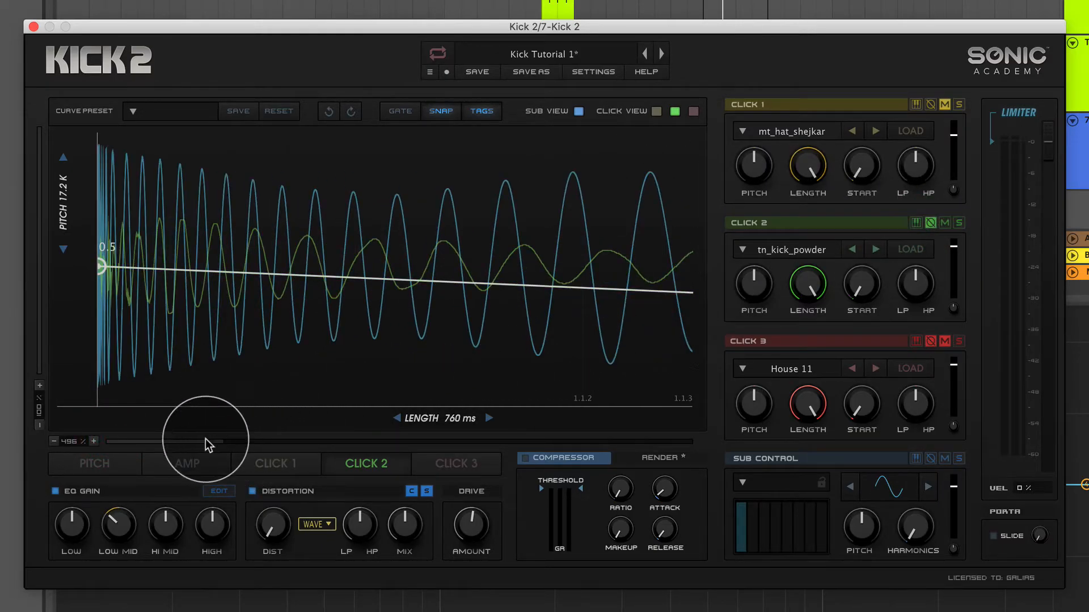
Raise Click 2's pitch moderately to align its cycles with the sub, comparing both polarities and keeping it inverted.
{"action": "left_click_drag", "start_coordinate": [75, 440], "coordinate": [78, 454]}
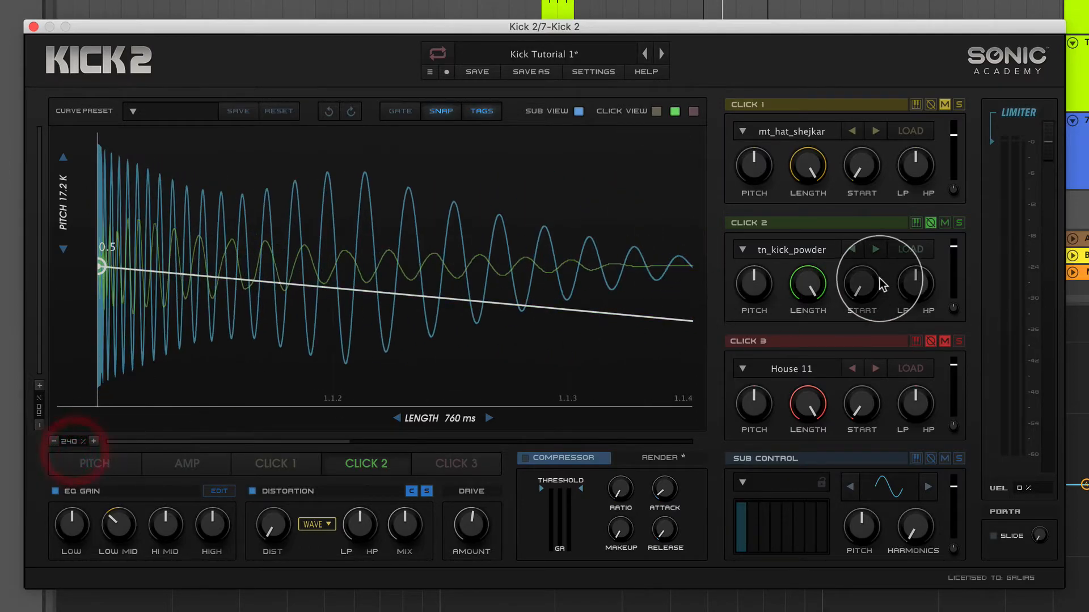
{"action": "left_click_drag", "start_coordinate": [767, 299], "coordinate": [774, 278]}
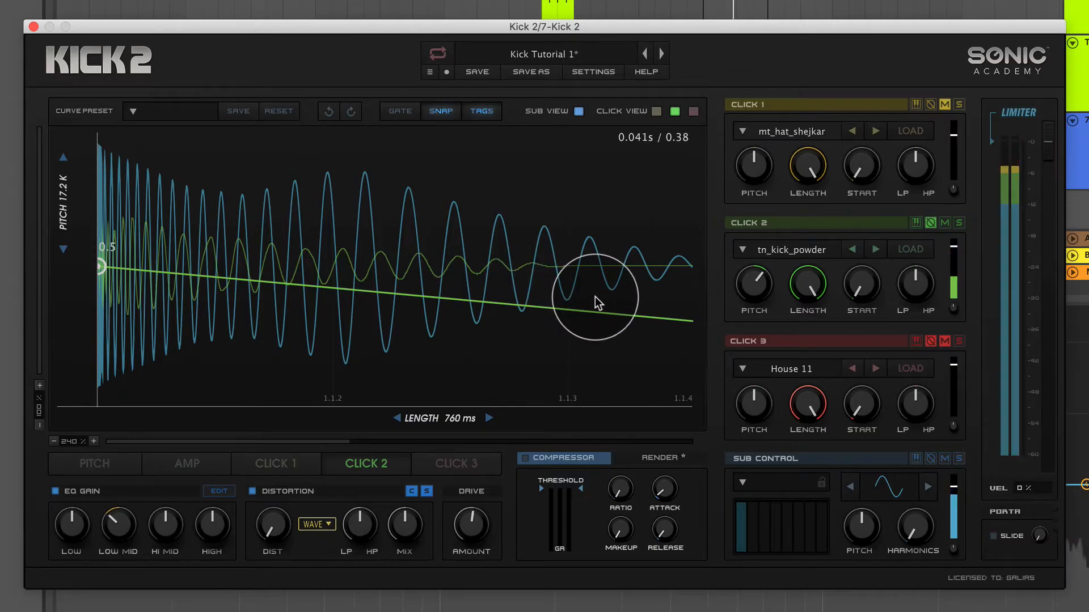
{"action": "left_click", "coordinate": [932, 223]}
{"action": "left_click", "coordinate": [931, 223]}
{"action": "mouse_move", "coordinate": [754, 288]}
{"action": "left_mouse_down"}
{"action": "mouse_move", "coordinate": [753, 311]}
{"action": "mouse_move", "coordinate": [758, 287]}
{"action": "mouse_move", "coordinate": [754, 300]}
{"action": "left_mouse_up"}
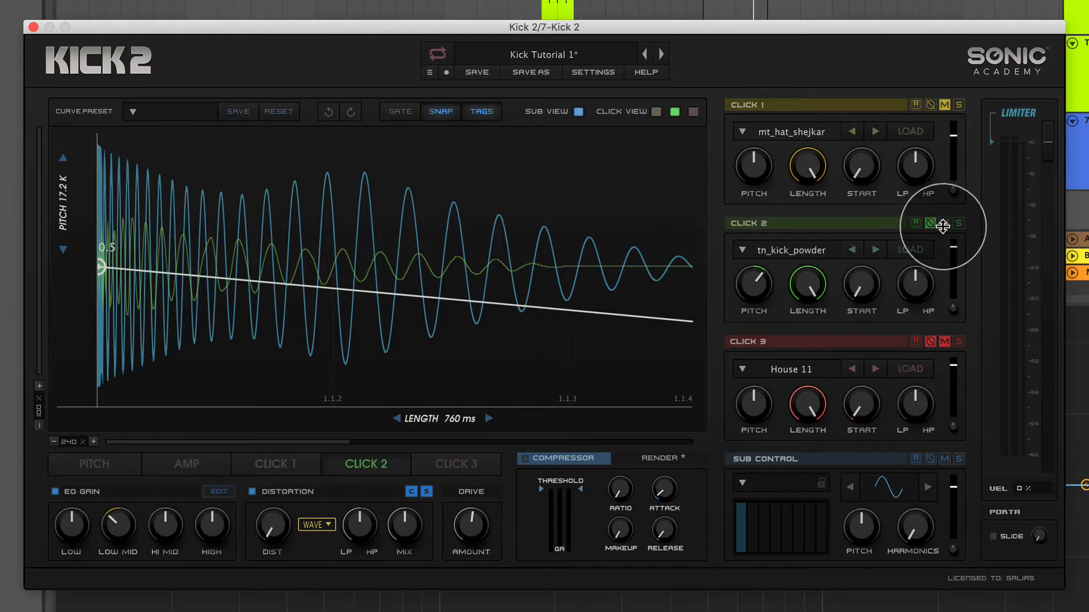
{"action": "left_click", "coordinate": [930, 223]}
{"action": "left_click", "coordinate": [931, 222]}
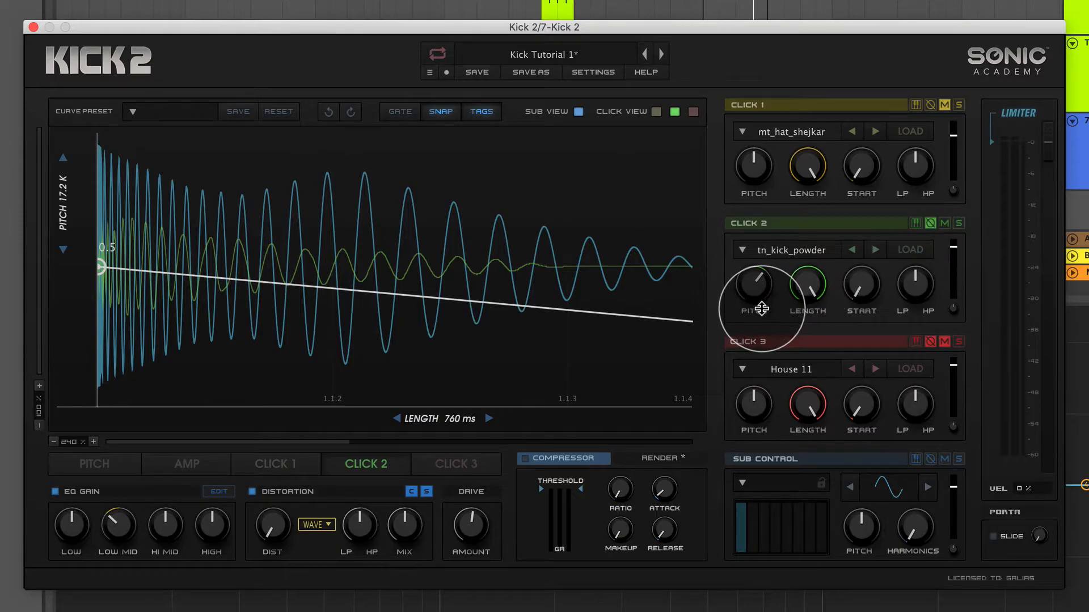
{"action": "left_click_drag", "start_coordinate": [762, 278], "coordinate": [759, 274]}
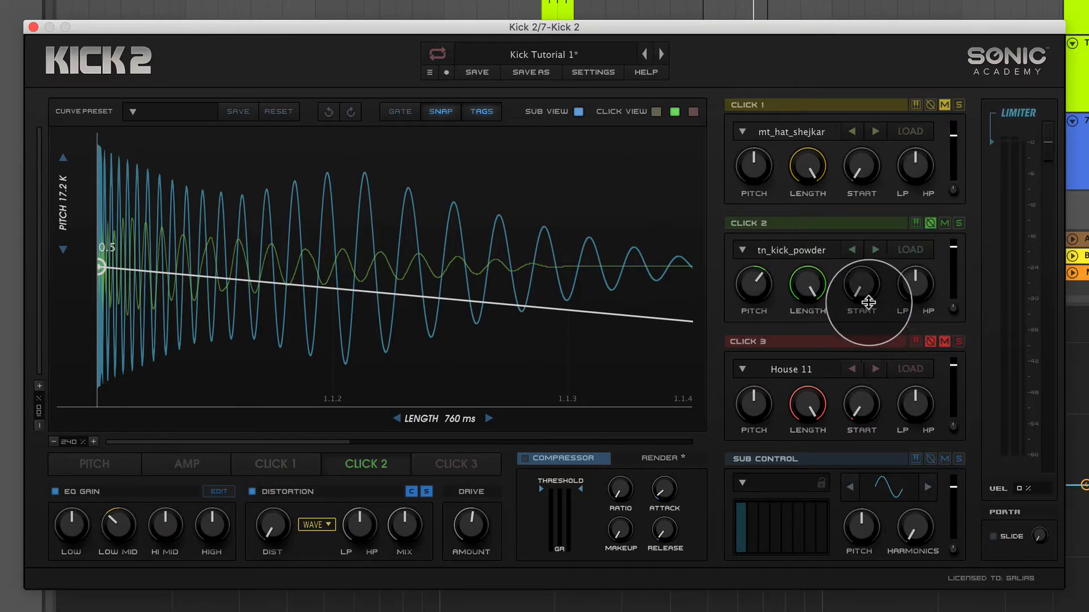
Try shifting Click 2's sample start against the sub, and hide the sub waveform to view Click 2 alone.
{"action": "left_click_drag", "start_coordinate": [860, 283], "coordinate": [888, 357]}
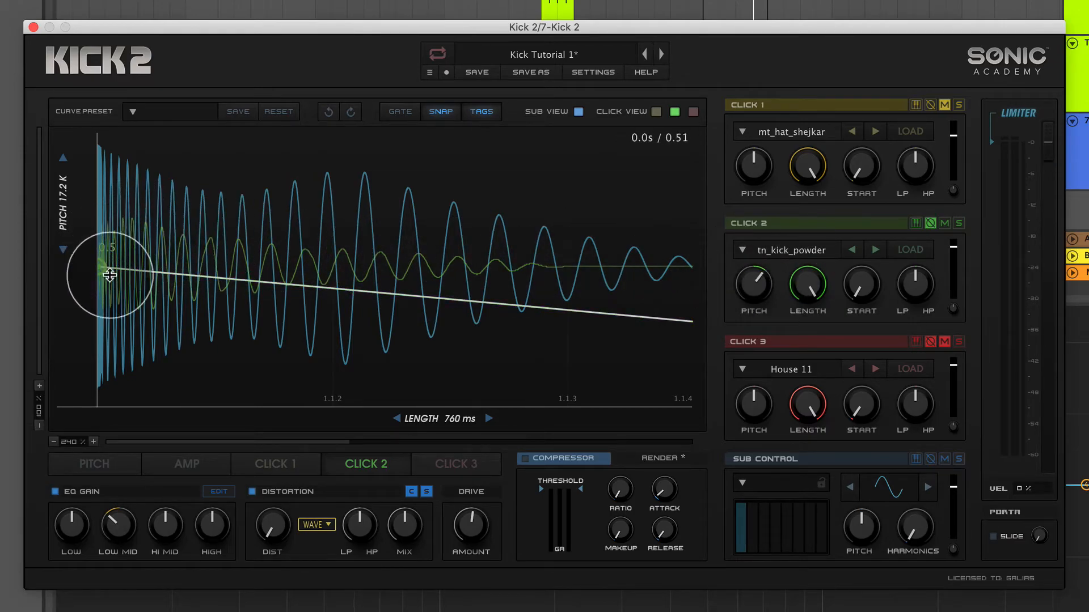
{"action": "left_click", "coordinate": [579, 111]}
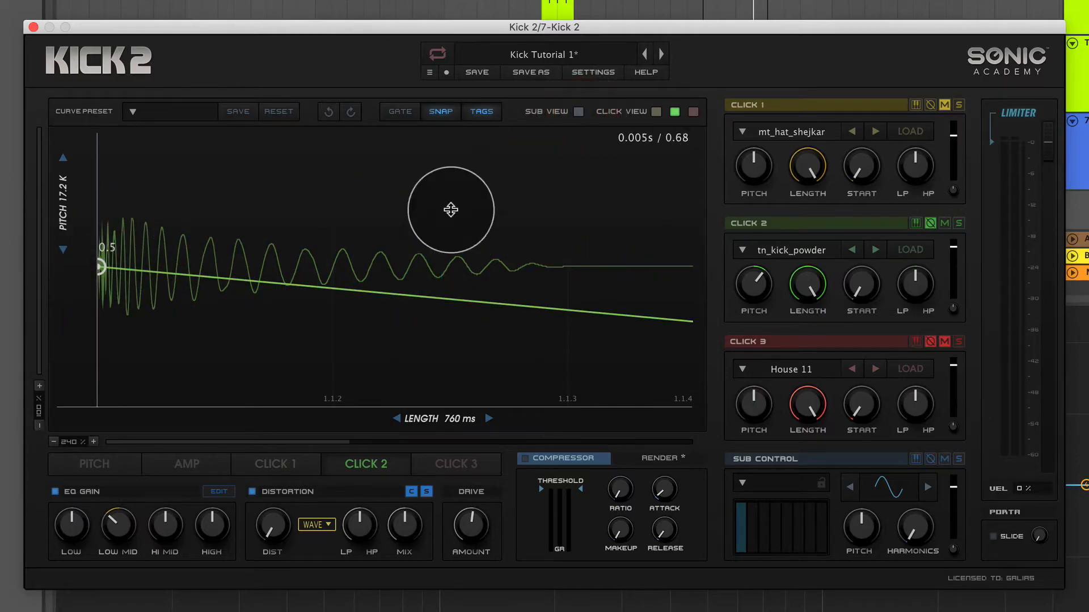
Try Click 2's sample start and polarity once more while viewing its waveform without the sub.
{"action": "left_click_drag", "start_coordinate": [854, 284], "coordinate": [855, 333]}
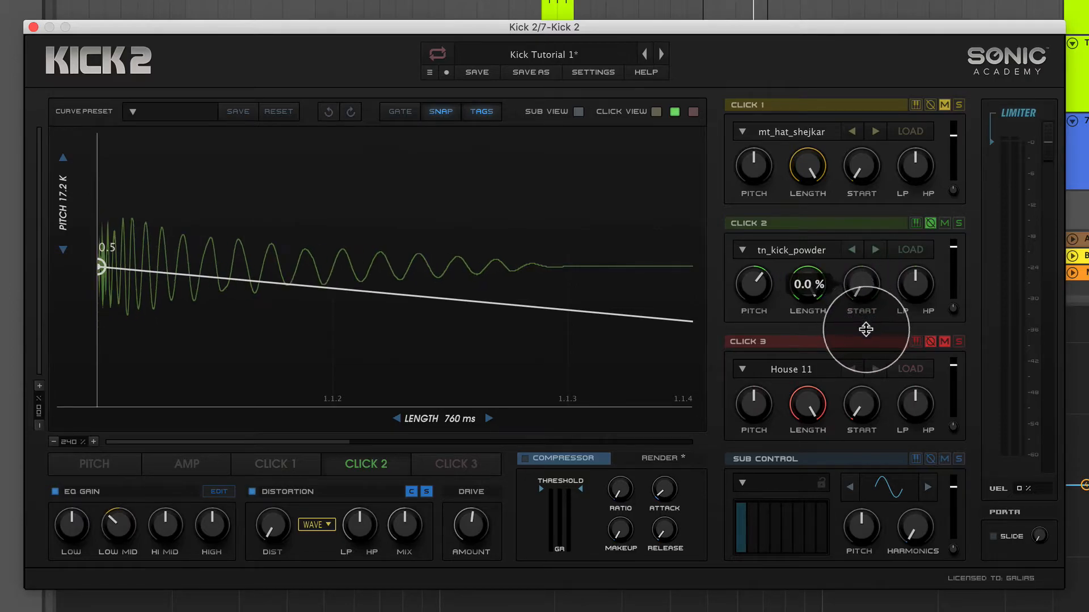
{"action": "left_click", "coordinate": [928, 225]}
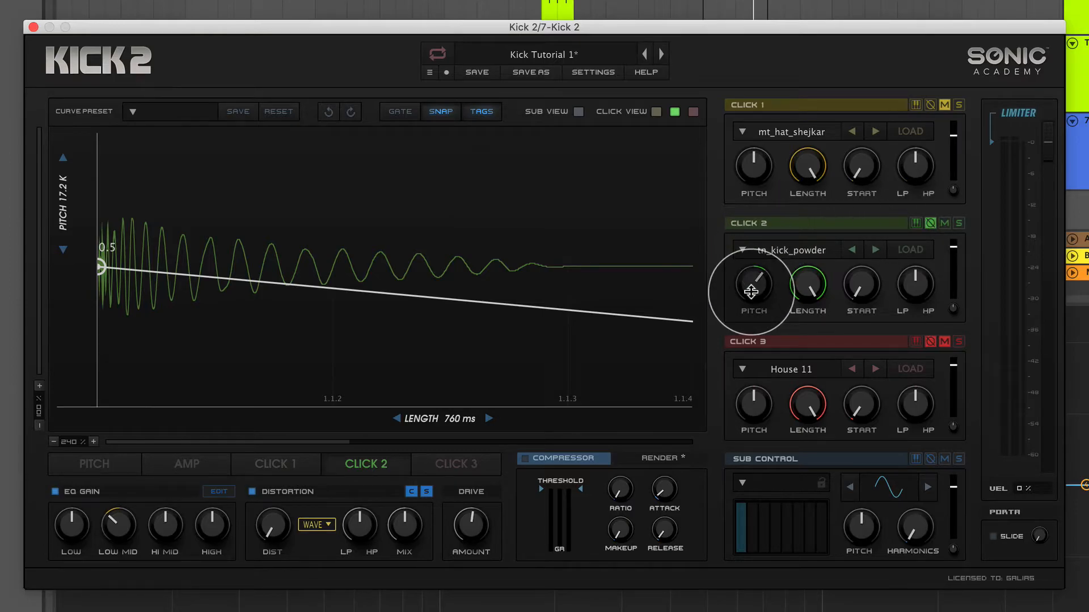
{"action": "mouse_move", "coordinate": [872, 271]}
{"action": "left_mouse_down"}
{"action": "mouse_move", "coordinate": [938, 262]}
{"action": "mouse_move", "coordinate": [926, 243]}
{"action": "mouse_move", "coordinate": [931, 287]}
{"action": "mouse_move", "coordinate": [877, 292]}
{"action": "left_mouse_up"}
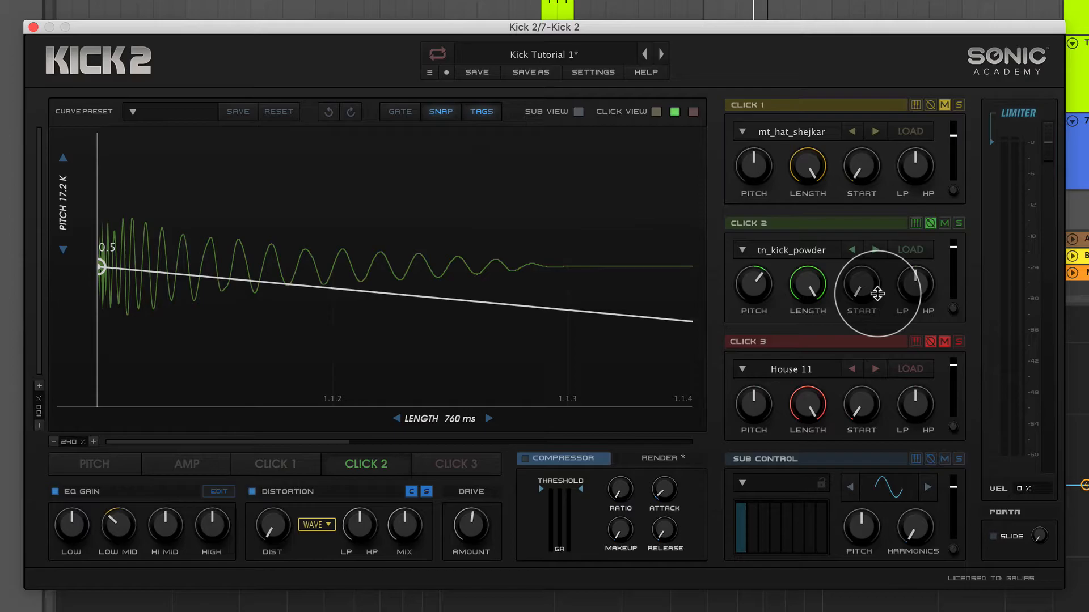
{"action": "mouse_move", "coordinate": [920, 291]}
{"action": "left_mouse_down"}
{"action": "mouse_move", "coordinate": [932, 252]}
{"action": "mouse_move", "coordinate": [924, 284]}
{"action": "left_mouse_up"}
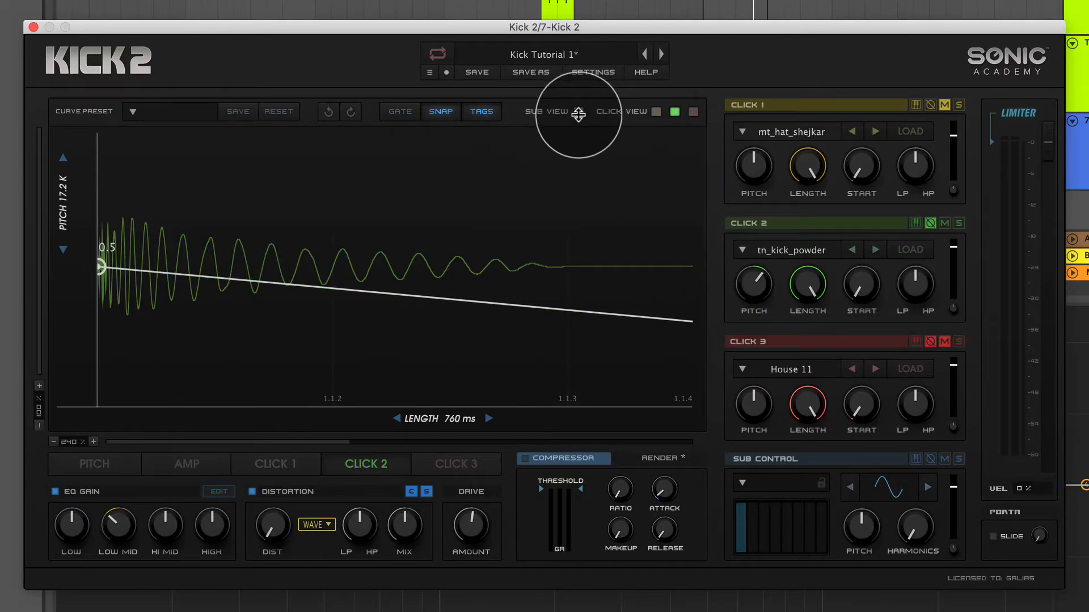
With the sub waveform shown again, return Click 2's pitch to centre and turn up its high-pass filter.
{"action": "left_click", "coordinate": [579, 113]}
{"action": "left_click", "coordinate": [752, 286]}
{"action": "left_click_drag", "start_coordinate": [752, 286], "coordinate": [751, 312]}
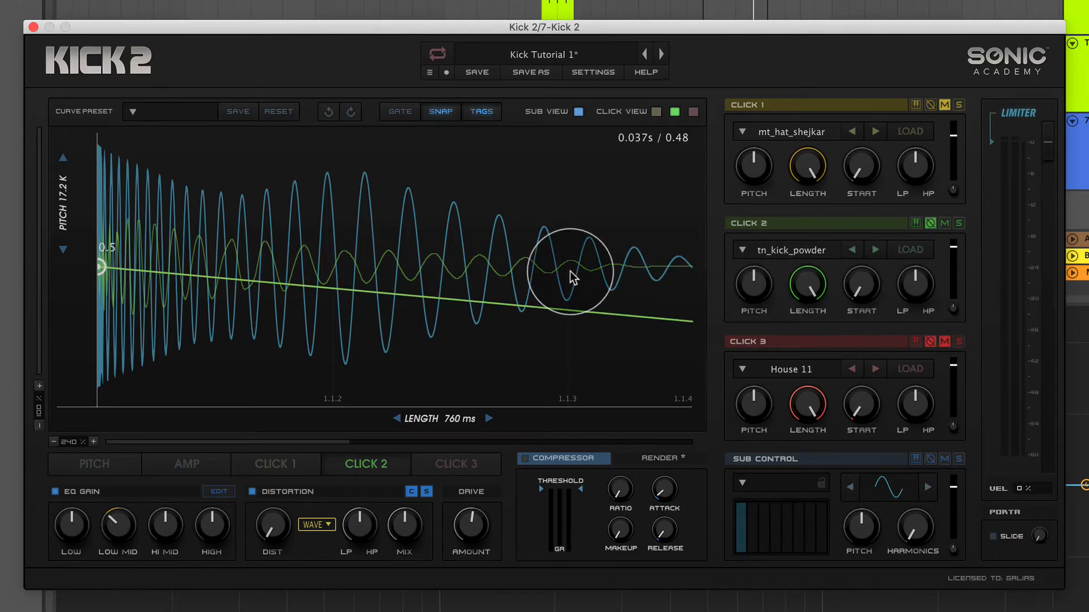
{"action": "left_click_drag", "start_coordinate": [919, 291], "coordinate": [935, 228]}
Change EQ Eight's first band to a low-cut filter and raise its frequency to 108 Hz.
{"action": "left_click_drag", "start_coordinate": [355, 23], "coordinate": [860, 60]}
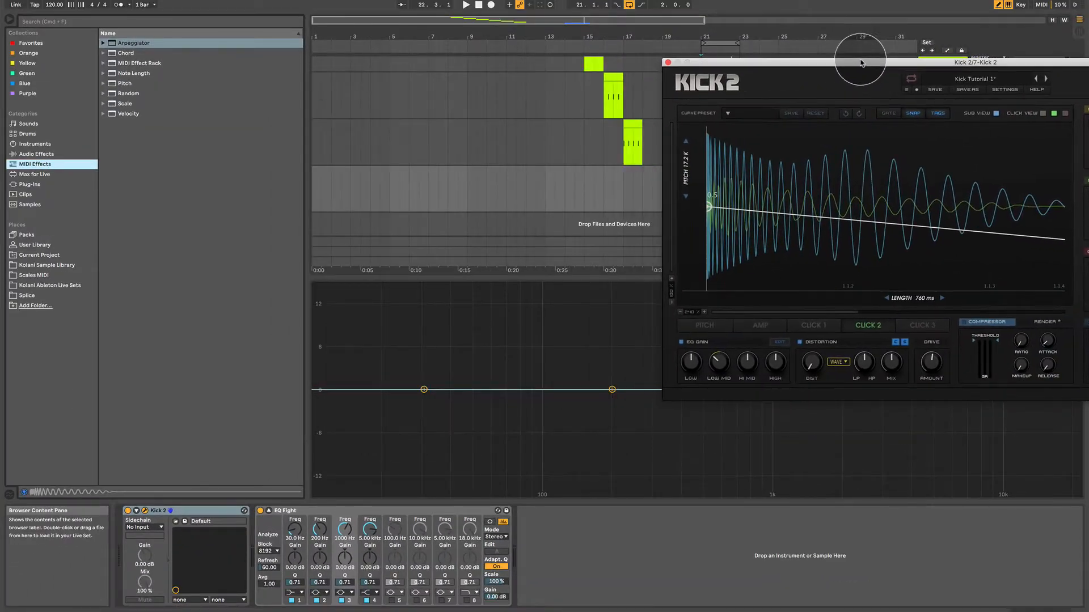
{"action": "left_click", "coordinate": [291, 598]}
{"action": "left_click", "coordinate": [295, 593]}
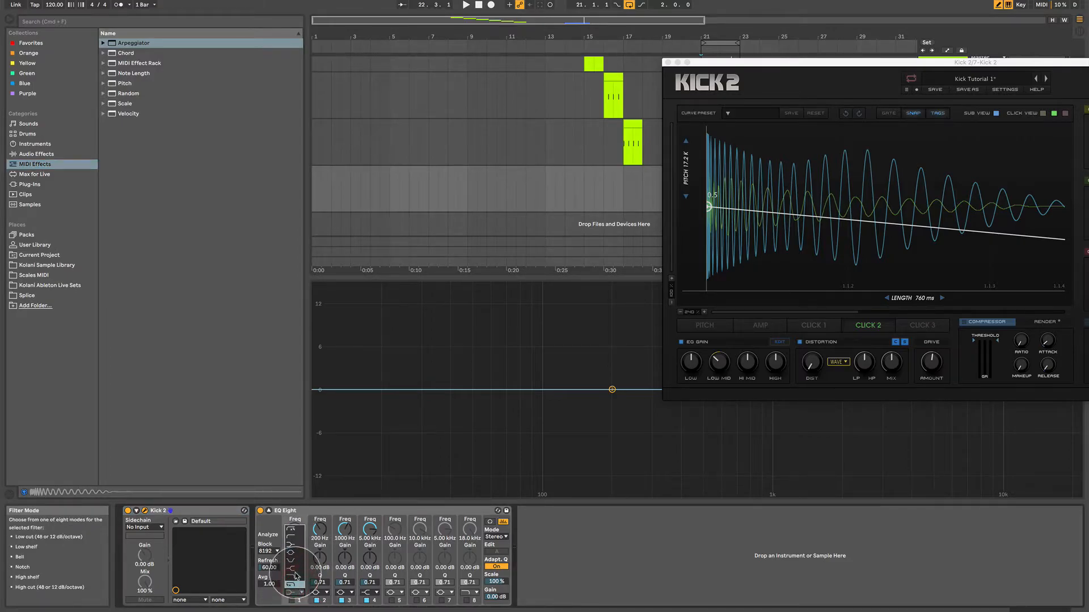
{"action": "left_click", "coordinate": [294, 531]}
{"action": "left_click", "coordinate": [291, 599]}
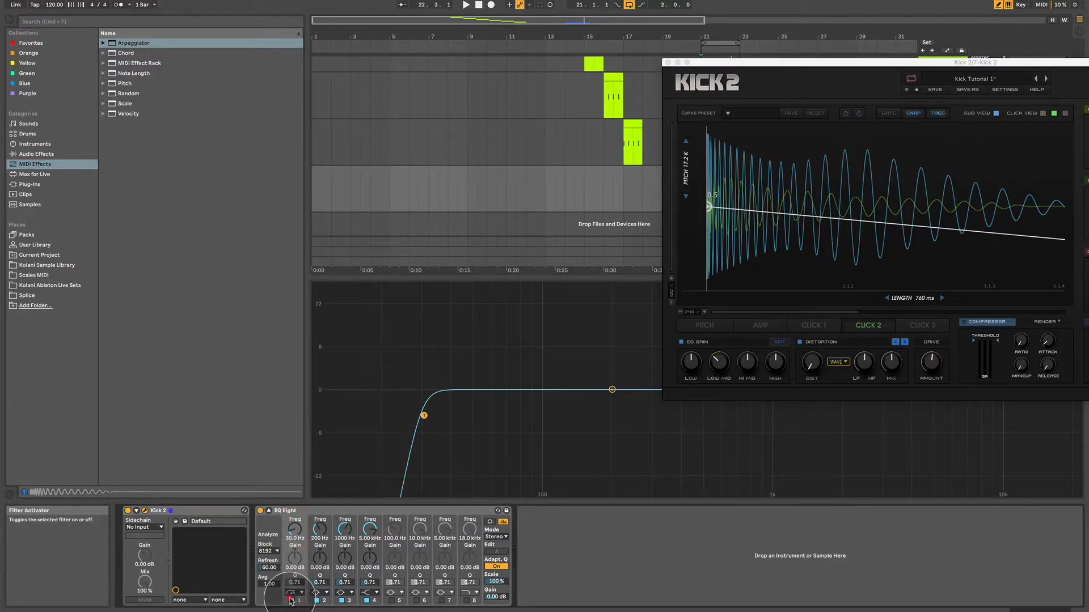
{"action": "left_click_drag", "start_coordinate": [298, 533], "coordinate": [295, 525]}
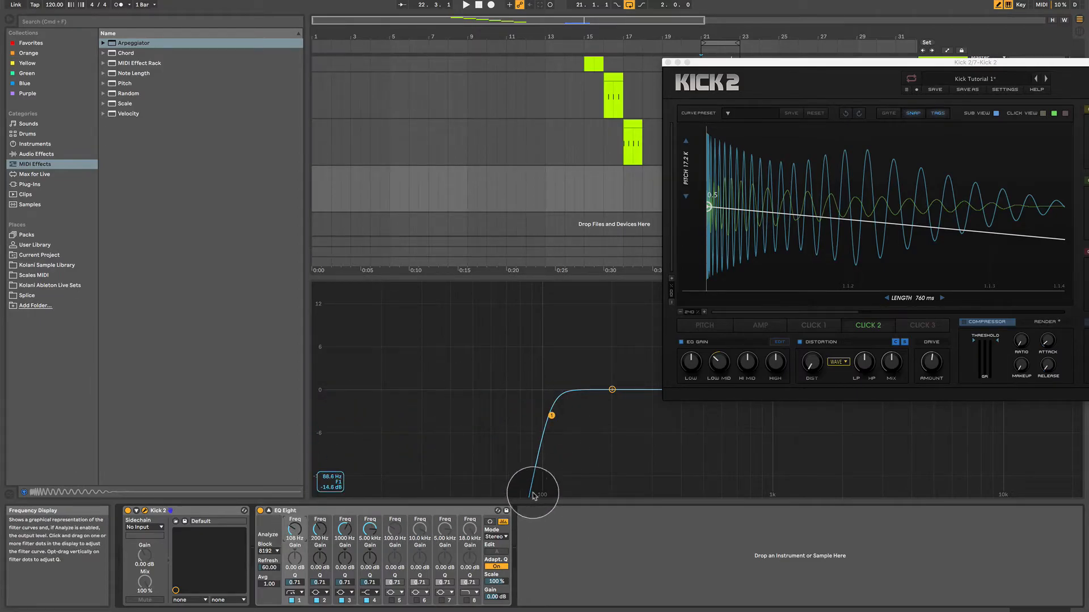
{"action": "left_click_drag", "start_coordinate": [776, 65], "coordinate": [502, 74]}
{"action": "left_click_drag", "start_coordinate": [822, 62], "coordinate": [432, 89]}
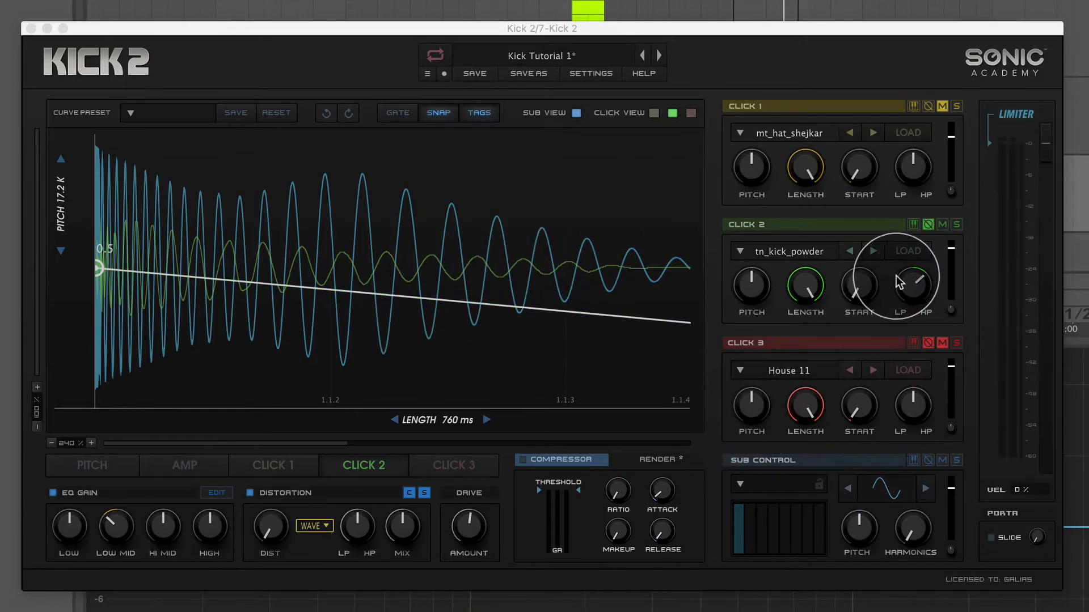
Ease back Click 2's high-pass filter slightly and audition the layer in solo.
{"action": "left_click_drag", "start_coordinate": [920, 322], "coordinate": [921, 348]}
{"action": "left_click", "coordinate": [957, 226]}
{"action": "left_click", "coordinate": [956, 225]}
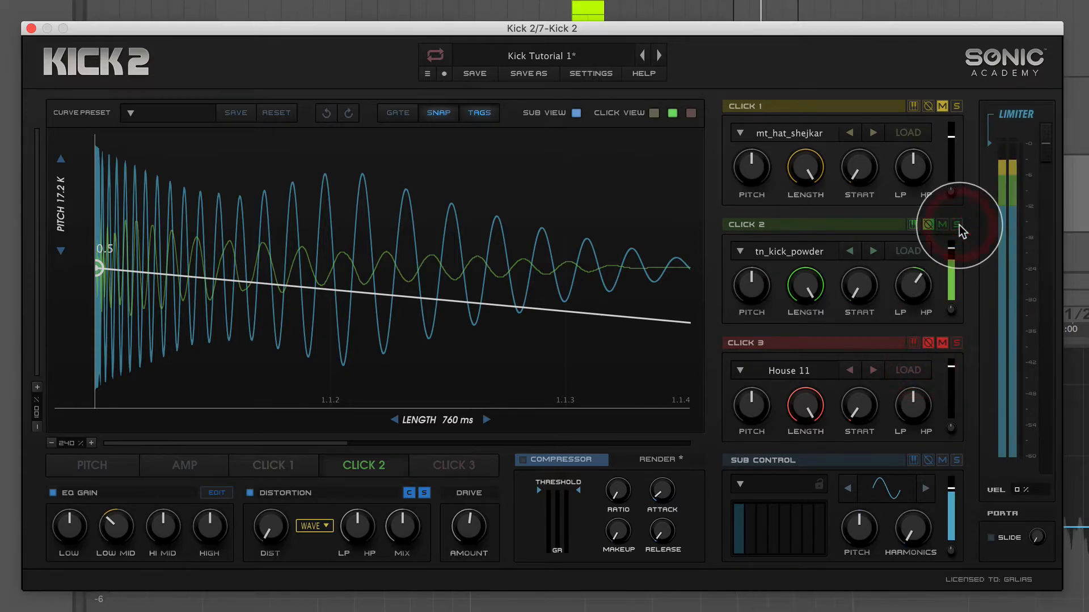
Compare Click 2's normal and inverted polarity against the sub in the early cycles and the tail, keeping it inverted.
{"action": "left_click", "coordinate": [927, 225]}
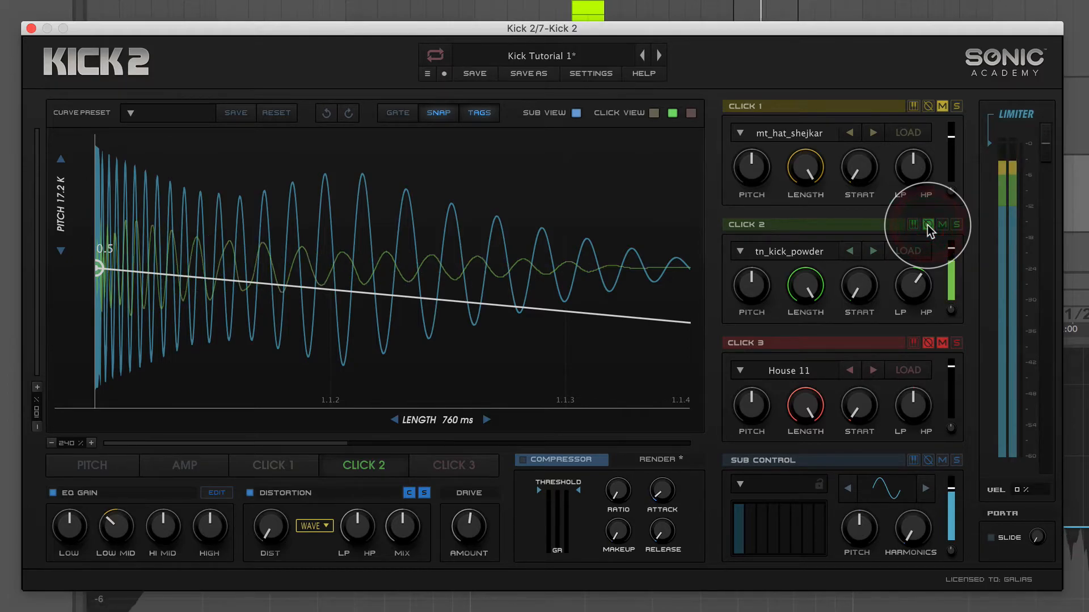
{"action": "left_click_drag", "start_coordinate": [27, 459], "coordinate": [107, 361]}
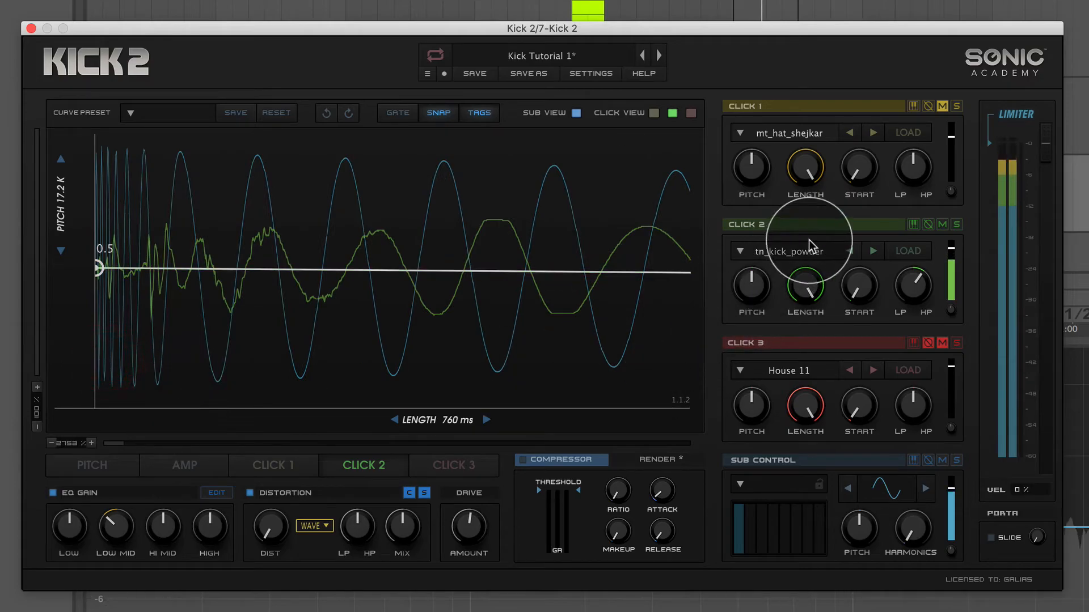
{"action": "left_click", "coordinate": [925, 225]}
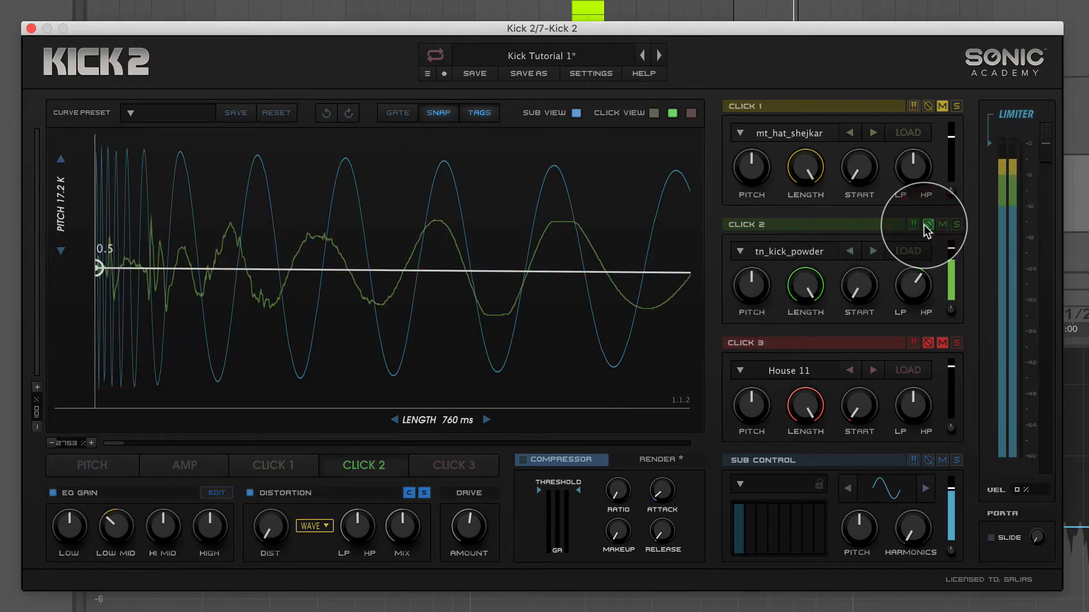
{"action": "left_click_drag", "start_coordinate": [82, 442], "coordinate": [79, 565]}
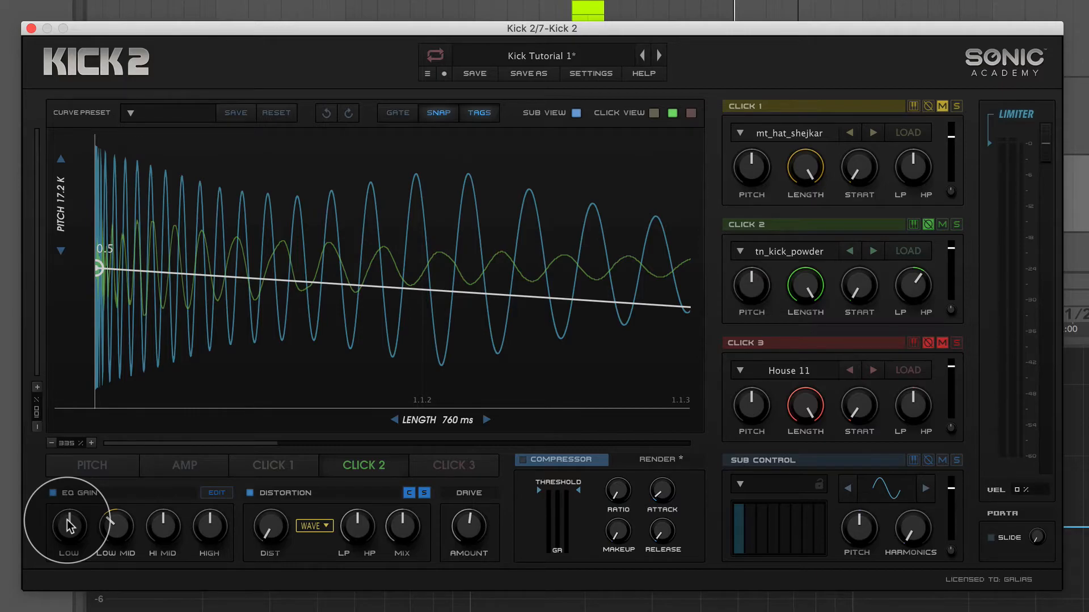
{"action": "left_click", "coordinate": [930, 225]}
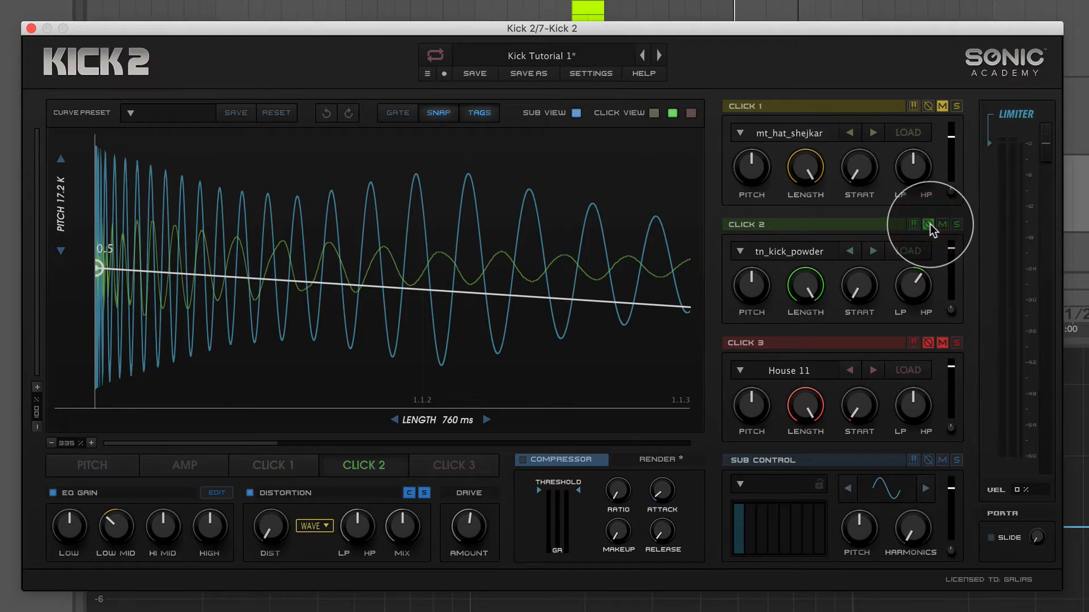
Raise Click 2's pitch, reduce its high-pass filter a little, and compare the kick with the layer muted and unmuted.
{"action": "left_click_drag", "start_coordinate": [756, 286], "coordinate": [774, 269]}
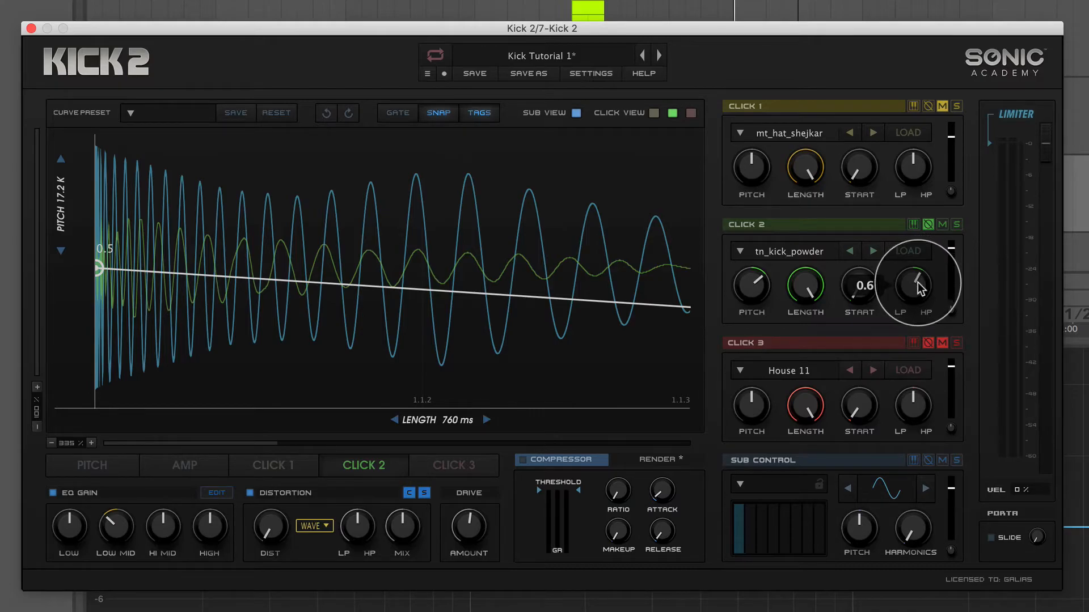
{"action": "left_click_drag", "start_coordinate": [919, 285], "coordinate": [918, 295]}
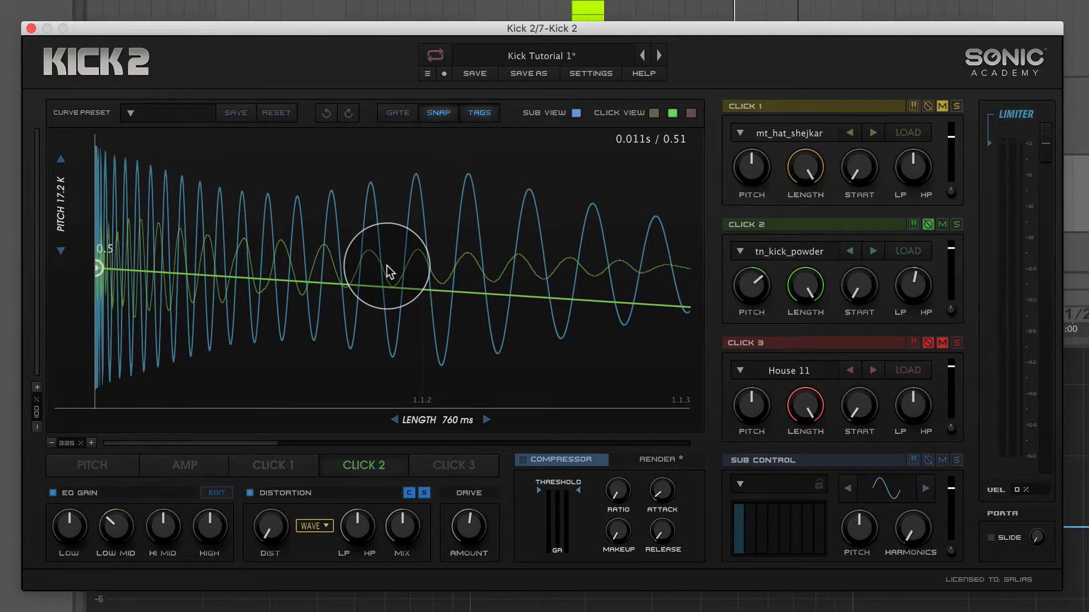
{"action": "left_click", "coordinate": [941, 226]}
{"action": "left_click", "coordinate": [941, 225]}
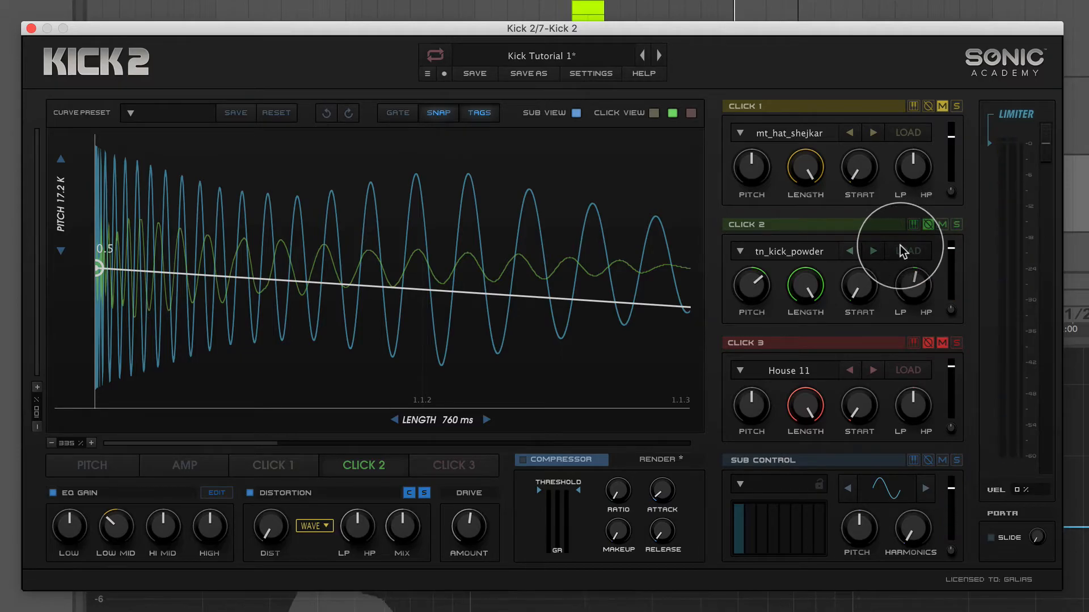
Add a 0.0-level node about 60% along Click 2's amplitude envelope and bow the segment before it upward.
{"action": "double_click", "coordinate": [62, 445]}
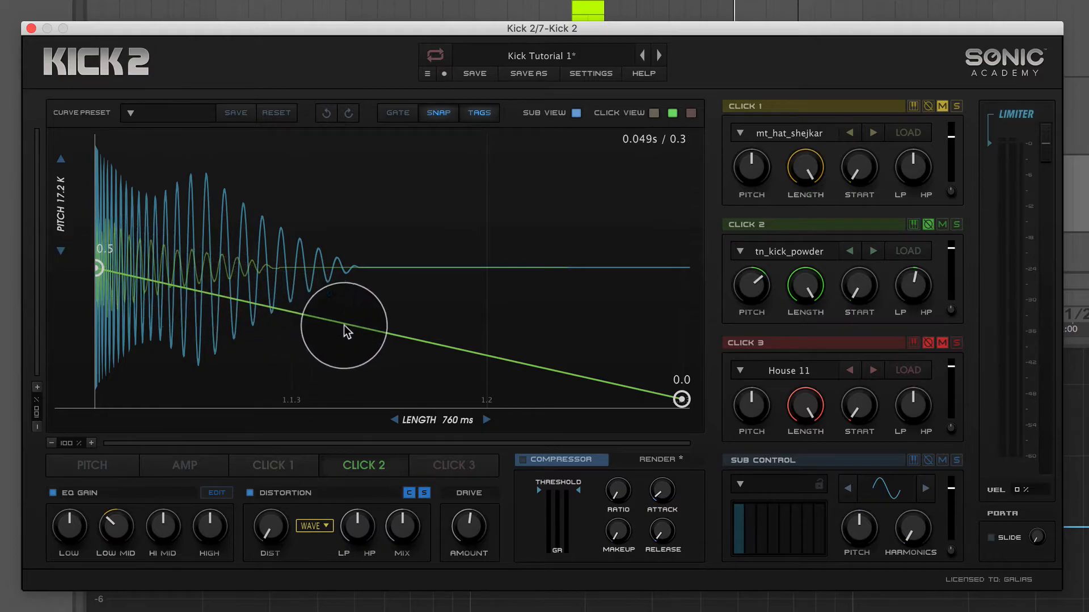
{"action": "left_click_drag", "start_coordinate": [441, 342], "coordinate": [459, 442]}
{"action": "left_click_drag", "start_coordinate": [285, 343], "coordinate": [275, 312]}
{"action": "mouse_move", "coordinate": [449, 399]}
{"action": "left_mouse_down"}
{"action": "mouse_move", "coordinate": [343, 414]}
{"action": "mouse_move", "coordinate": [568, 403]}
{"action": "mouse_move", "coordinate": [454, 419]}
{"action": "left_mouse_up"}
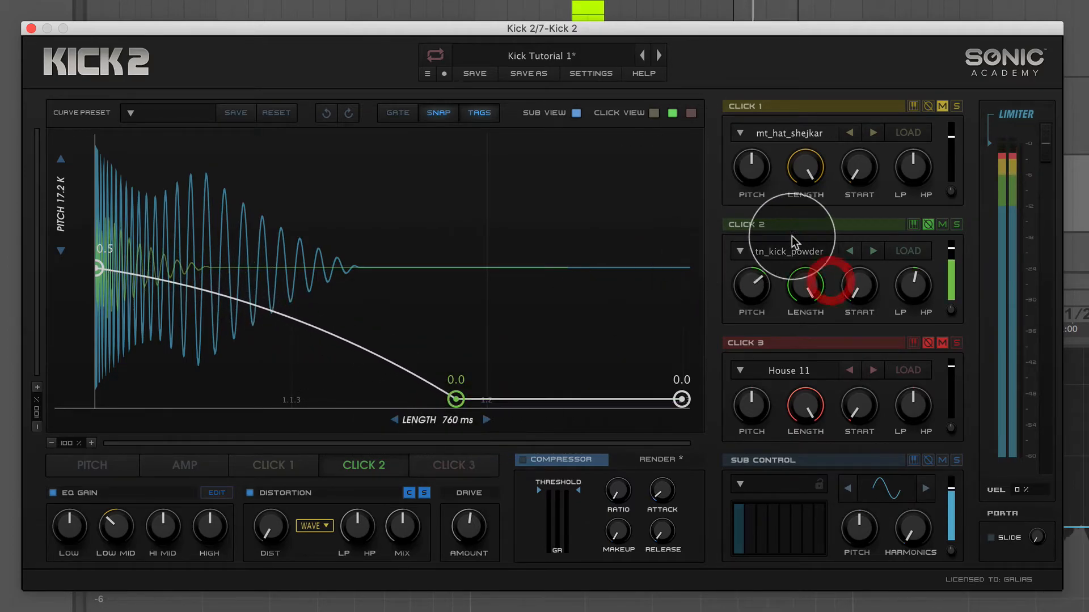
Audition the shortened Click 2 in solo, and compare the kick with that layer muted and unmuted.
{"action": "left_click", "coordinate": [957, 224]}
{"action": "left_click", "coordinate": [956, 226]}
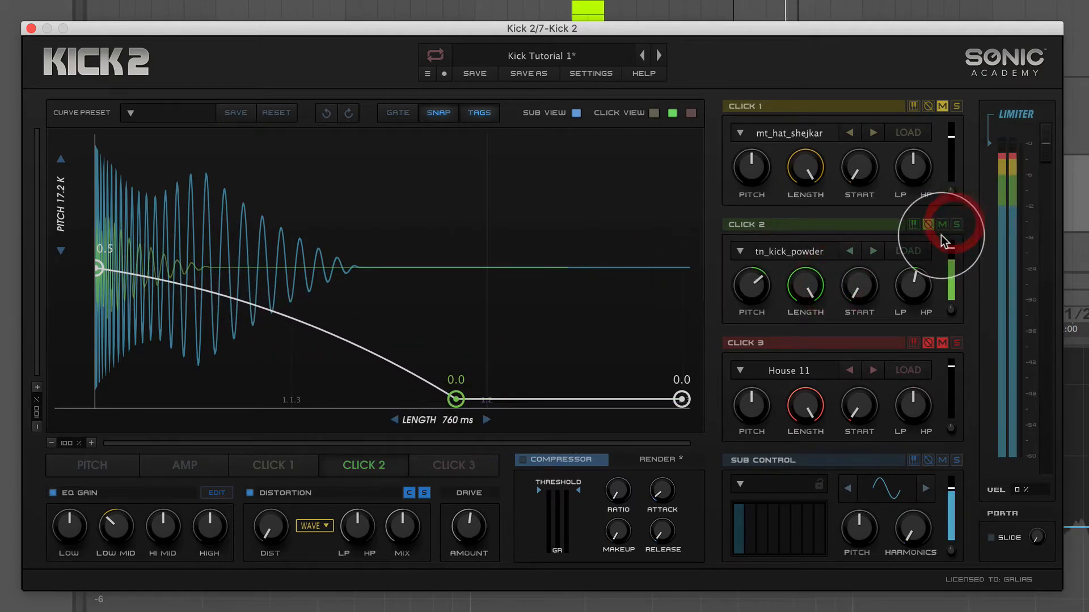
{"action": "mouse_move", "coordinate": [916, 286]}
{"action": "left_click", "coordinate": [941, 225]}
{"action": "left_click", "coordinate": [940, 225]}
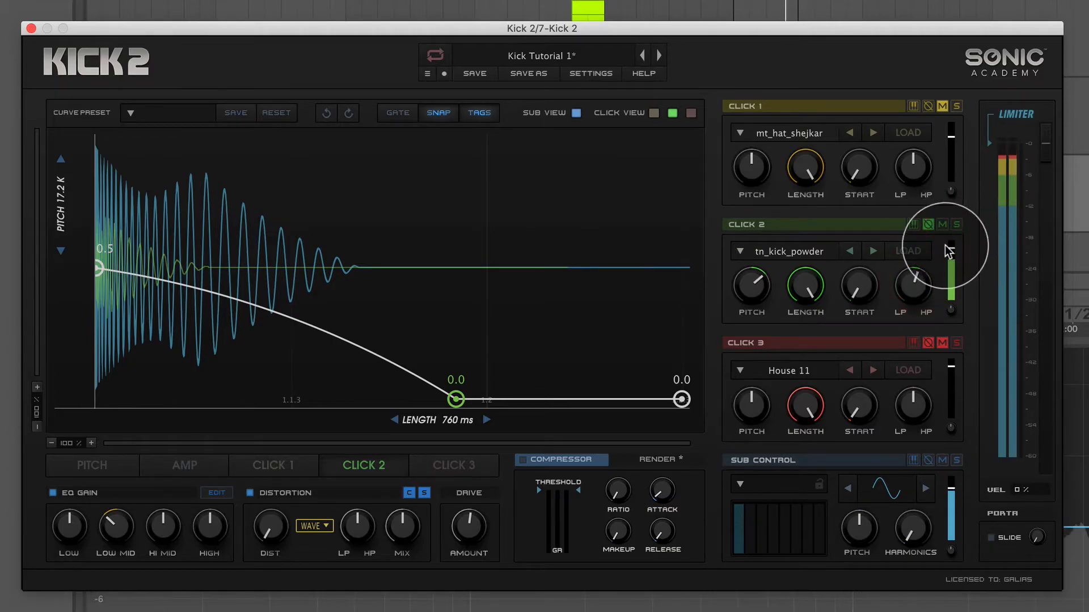
Lower Click 2's volume slightly and check its contribution to the kick using mute.
{"action": "mouse_move", "coordinate": [951, 254]}
{"action": "left_click_drag", "start_coordinate": [951, 251], "coordinate": [948, 250]}
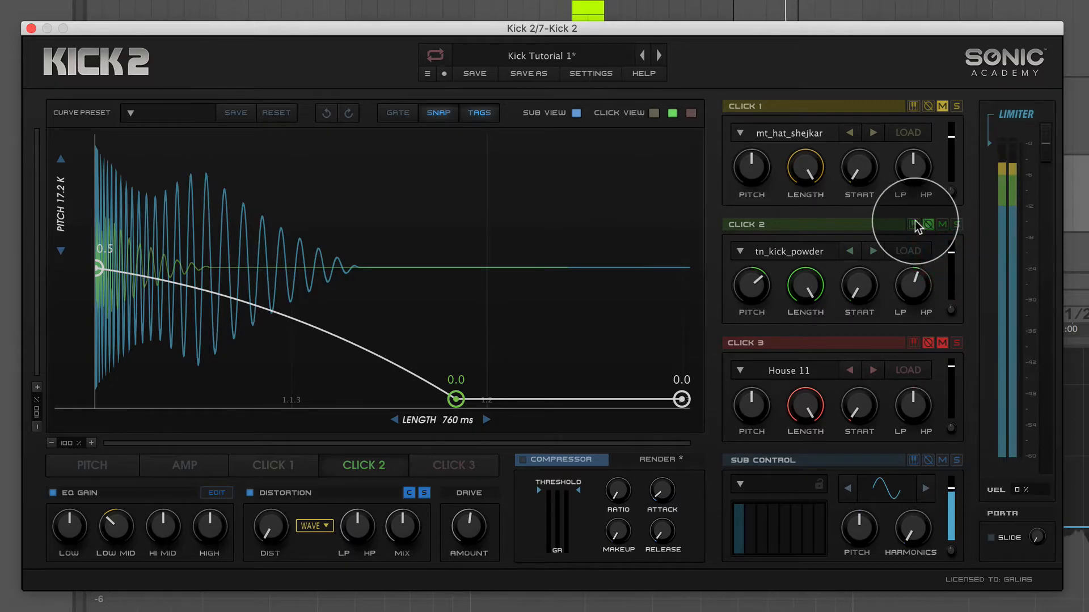
{"action": "left_click", "coordinate": [944, 227]}
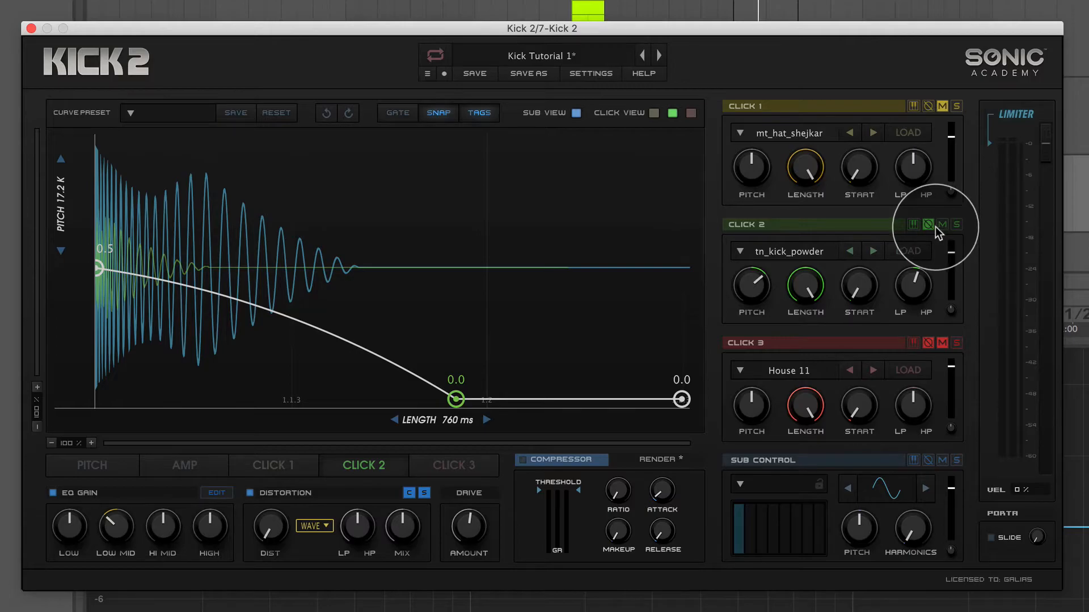
Try key tracking on Click 2 and the sub, and review the sub's pitch envelope and Click 2's envelope.
{"action": "left_click", "coordinate": [916, 225]}
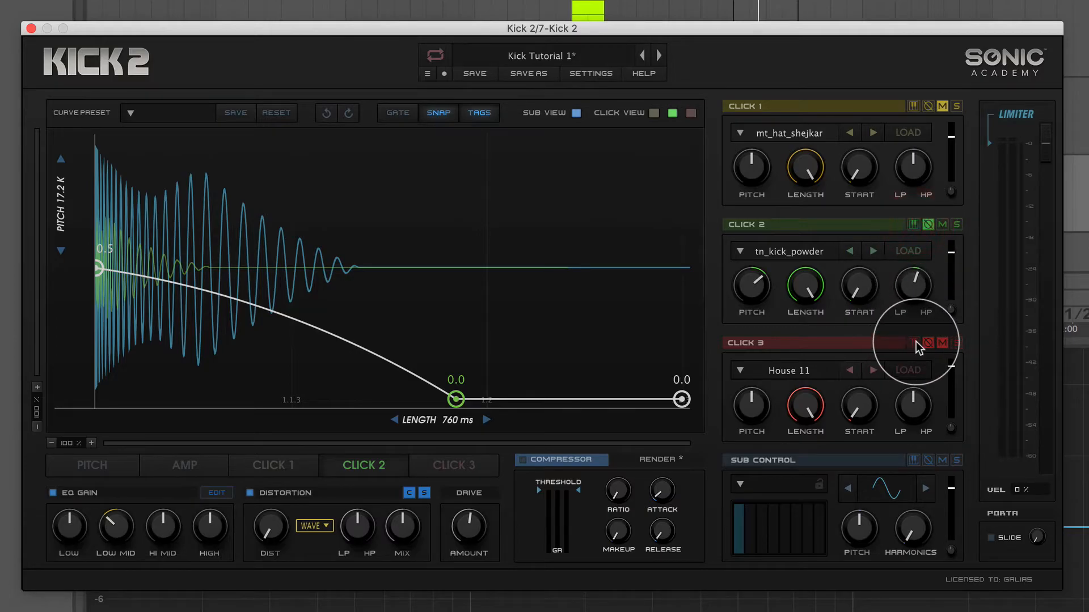
{"action": "left_click", "coordinate": [915, 461]}
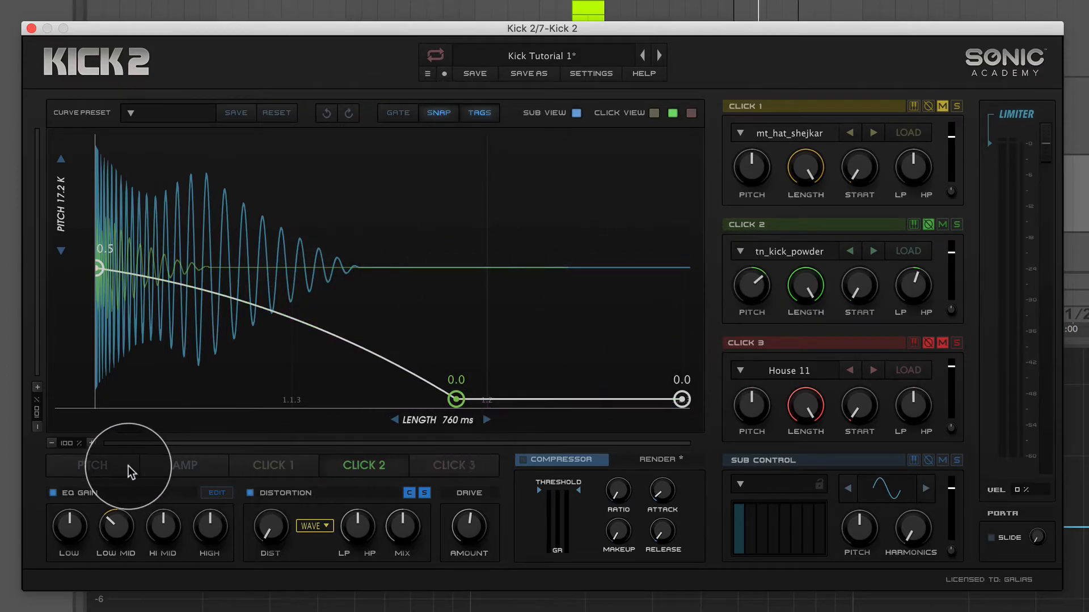
{"action": "left_click", "coordinate": [112, 465]}
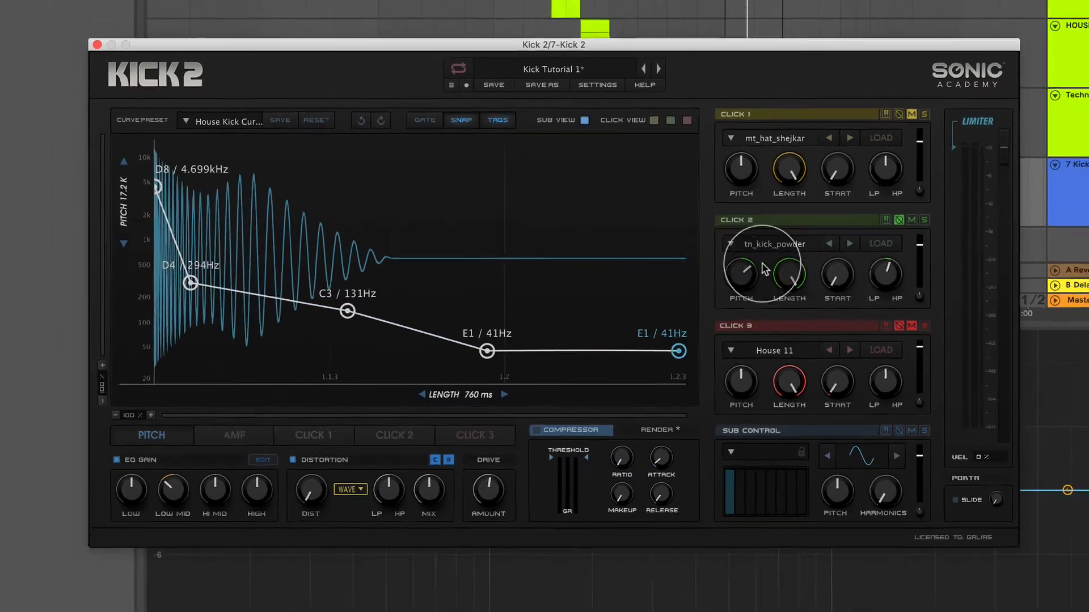
{"action": "left_click", "coordinate": [364, 465]}
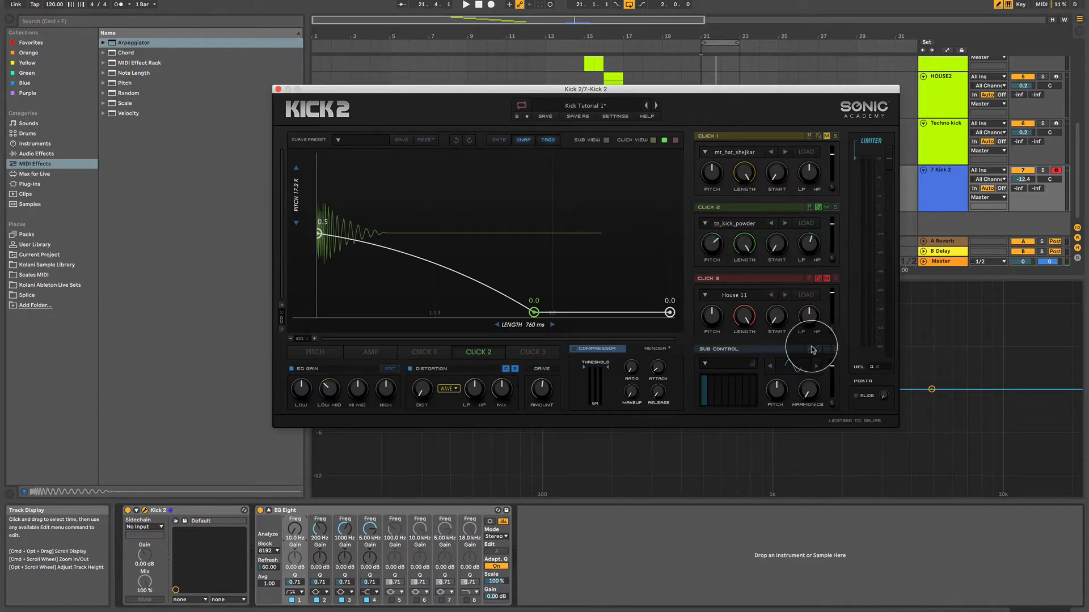
Open the Kick 2 track's MIDI clip, place the plug-in window clear of the notes, and select the first C1 note.
{"action": "left_click_drag", "start_coordinate": [525, 90], "coordinate": [687, 301]}
{"action": "double_click", "coordinate": [713, 177]}
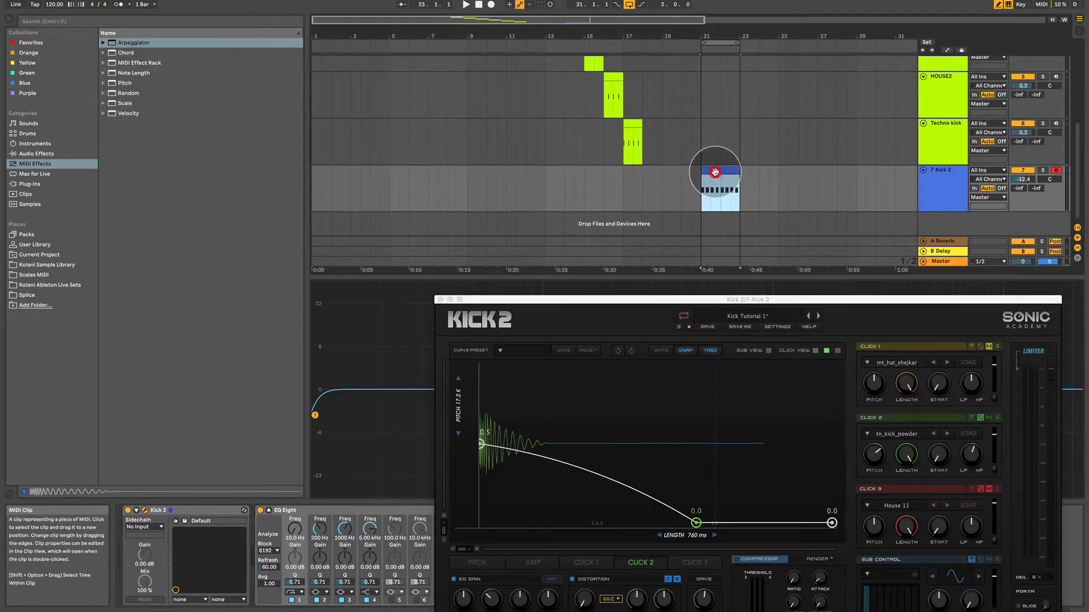
{"action": "left_click_drag", "start_coordinate": [564, 298], "coordinate": [552, 73]}
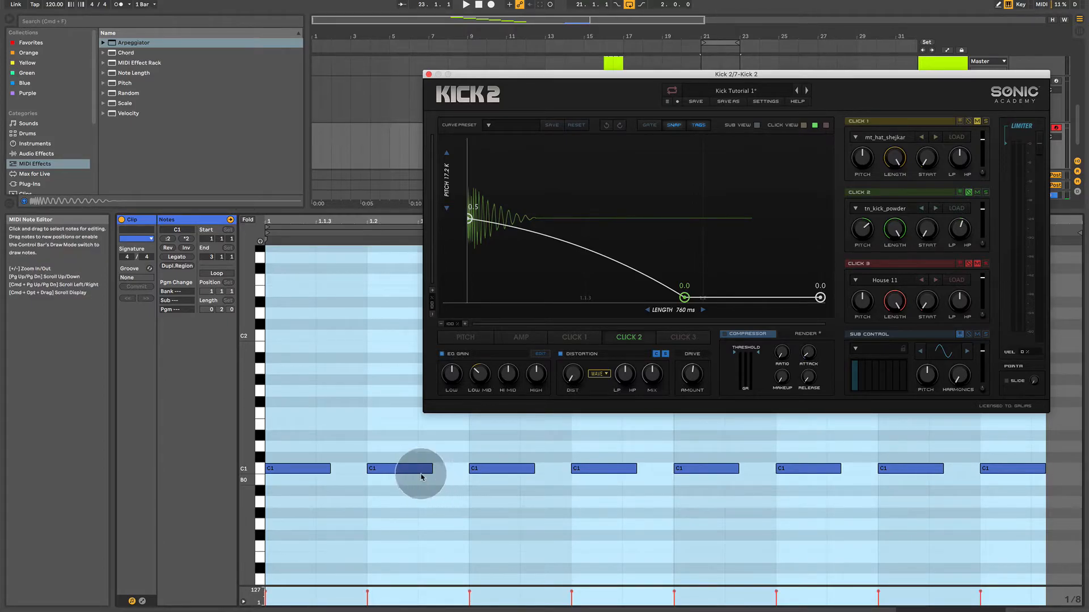
{"action": "key", "text": "b"}
{"action": "left_click", "coordinate": [292, 469]}
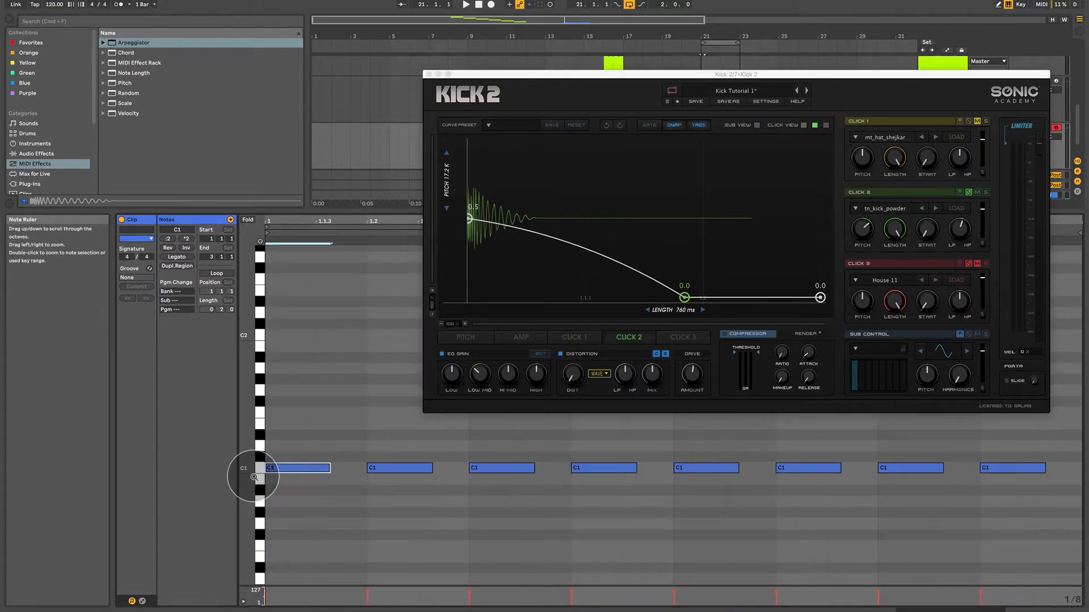
{"action": "left_click", "coordinate": [260, 240]}
{"action": "left_click", "coordinate": [326, 498]}
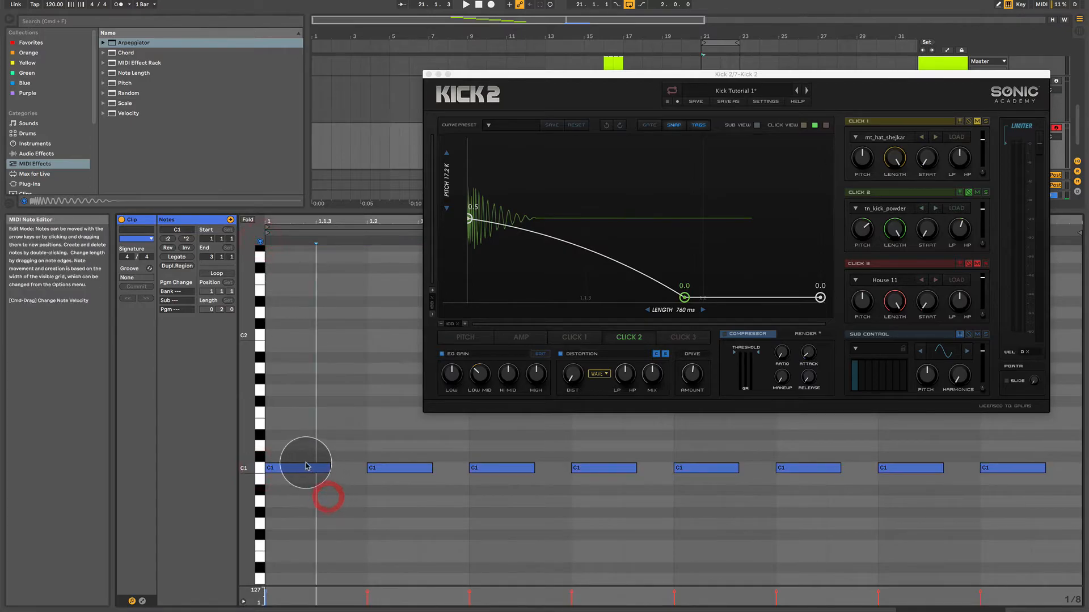
Show the sub's pitch envelope and move the clip's first note up to C#1.
{"action": "left_click", "coordinate": [457, 337]}
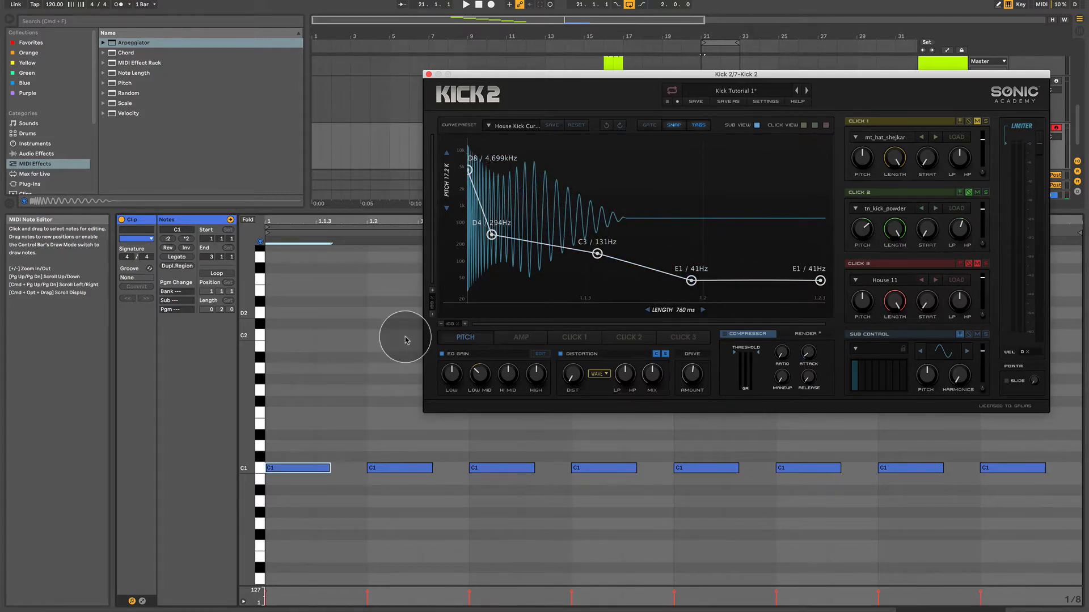
{"action": "left_click", "coordinate": [300, 468]}
{"action": "left_click_drag", "start_coordinate": [303, 467], "coordinate": [297, 455]}
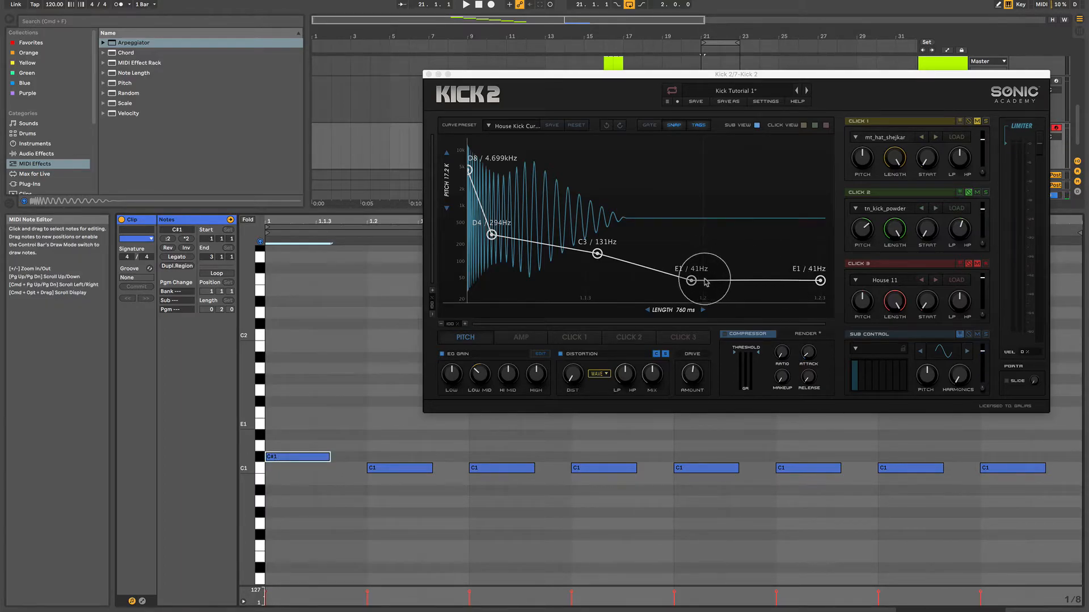
Try the clip's first note at D1, turn on key tracking for Click 2, and return the note to C1.
{"action": "left_click_drag", "start_coordinate": [297, 458], "coordinate": [308, 448]}
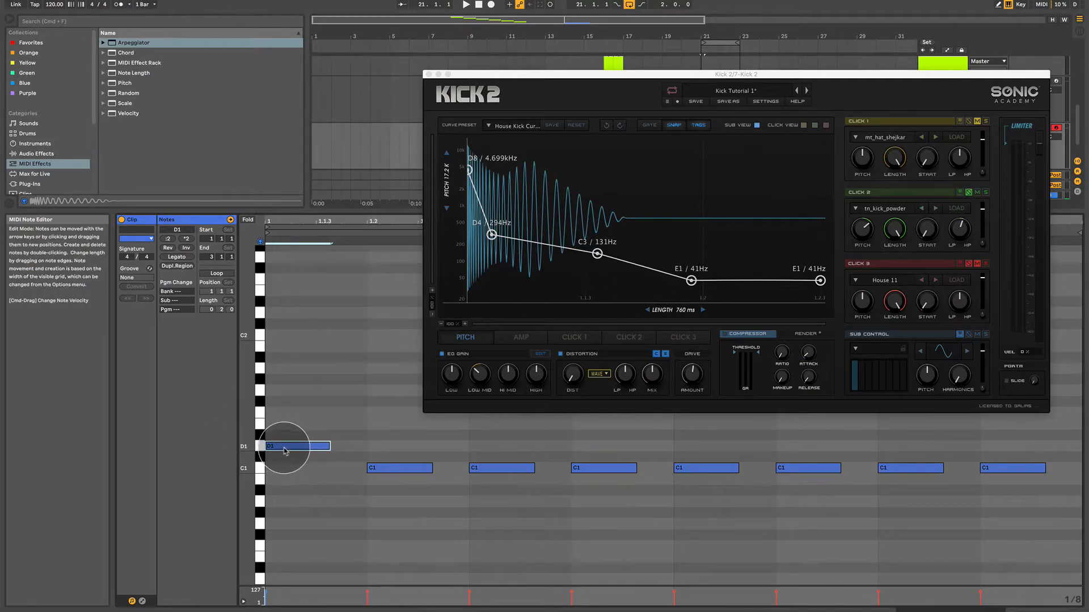
{"action": "left_click", "coordinate": [960, 193]}
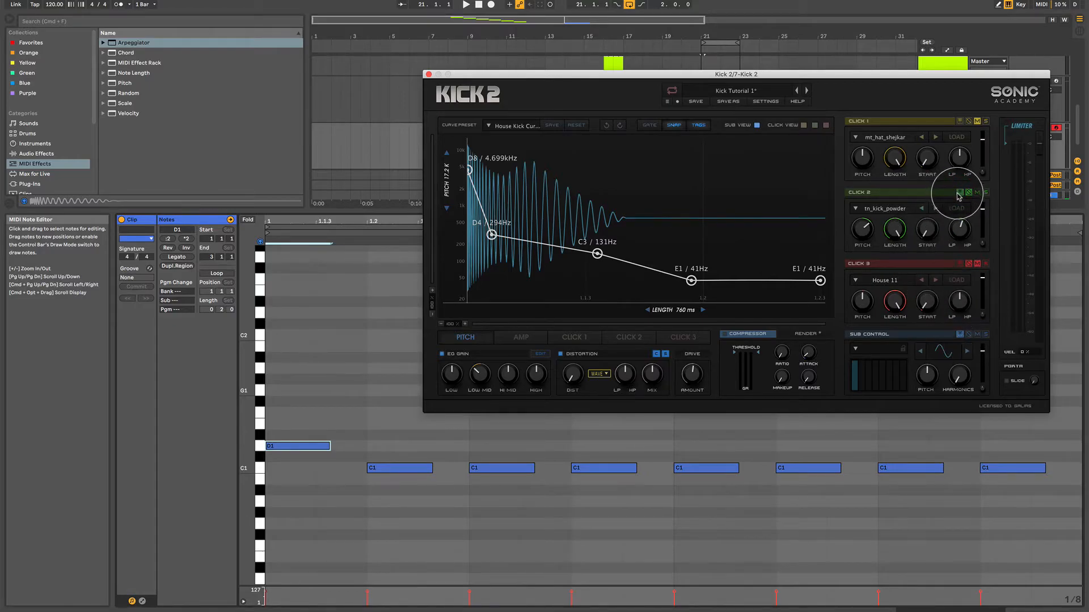
{"action": "left_click_drag", "start_coordinate": [286, 447], "coordinate": [301, 472]}
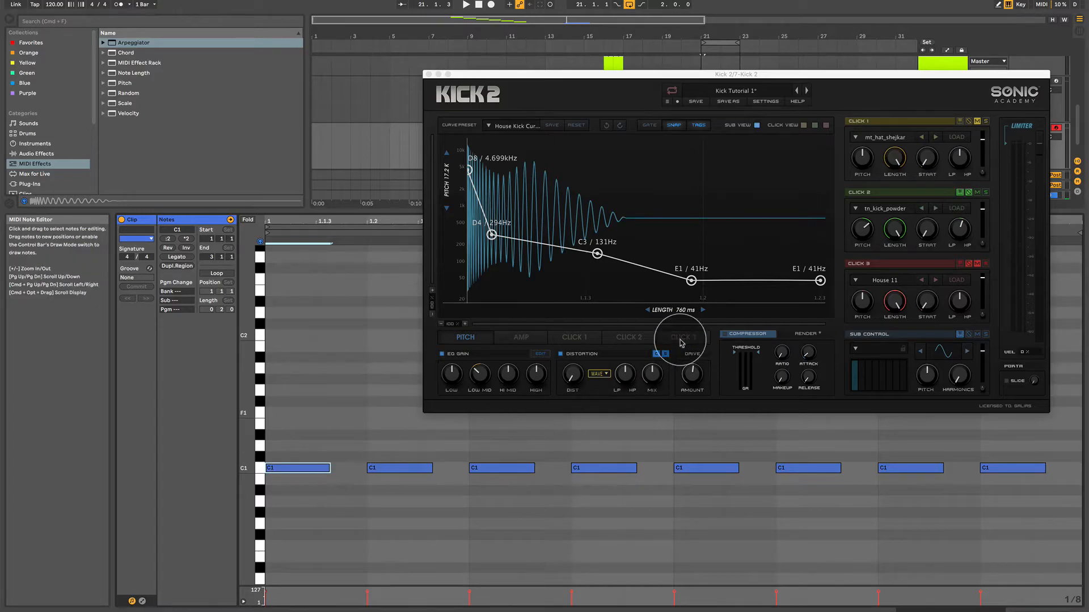
Tune the last two points of the sub's pitch envelope to C1 and point out the clip's C1 notes.
{"action": "left_click_drag", "start_coordinate": [691, 280], "coordinate": [692, 292]}
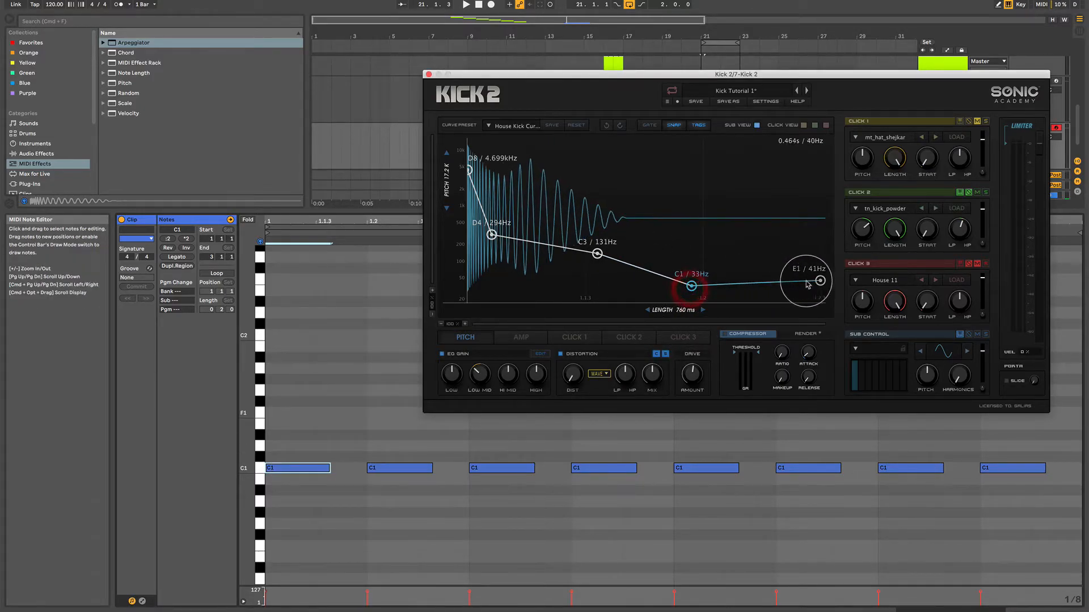
{"action": "left_click_drag", "start_coordinate": [820, 281], "coordinate": [823, 288]}
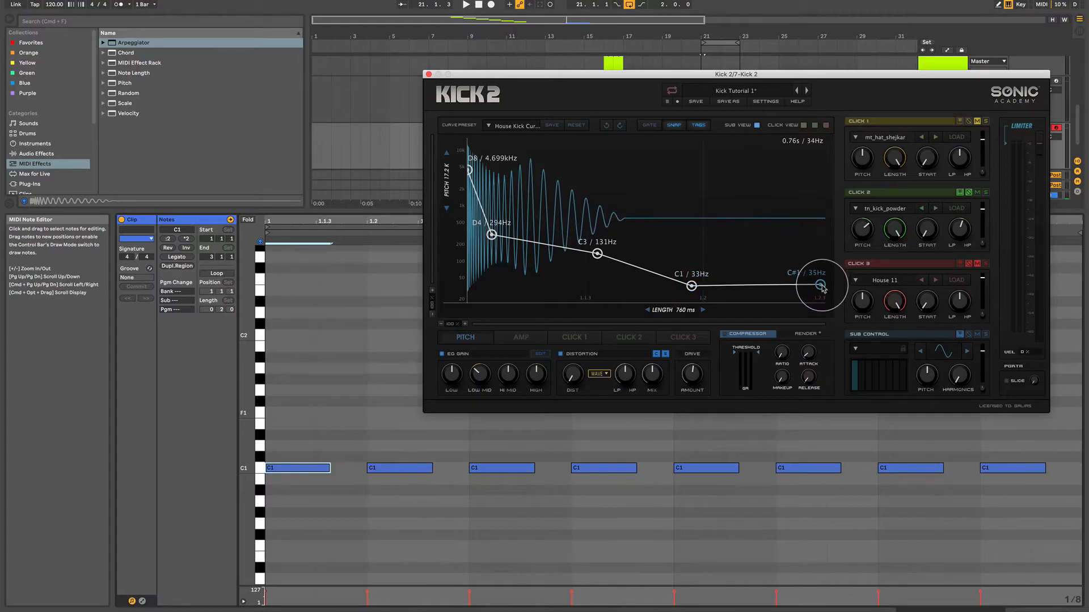
{"action": "left_click_drag", "start_coordinate": [270, 494], "coordinate": [716, 426]}
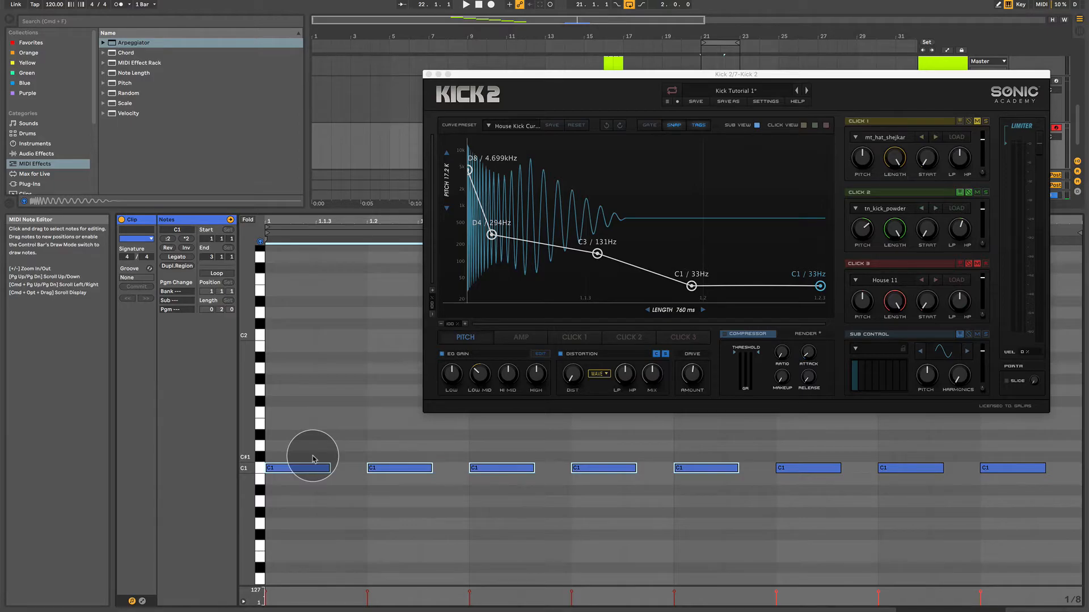
{"action": "left_click", "coordinate": [316, 483]}
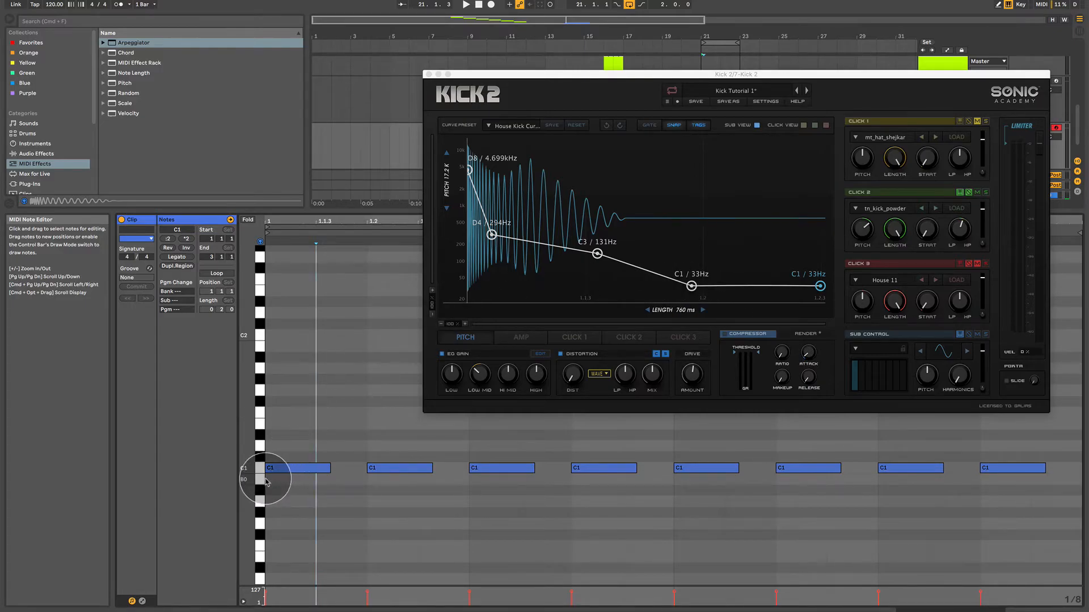
Try the first note at D1 with the pitch envelope's last two points tuned to D1, and return the note to C1.
{"action": "left_click_drag", "start_coordinate": [296, 472], "coordinate": [295, 451]}
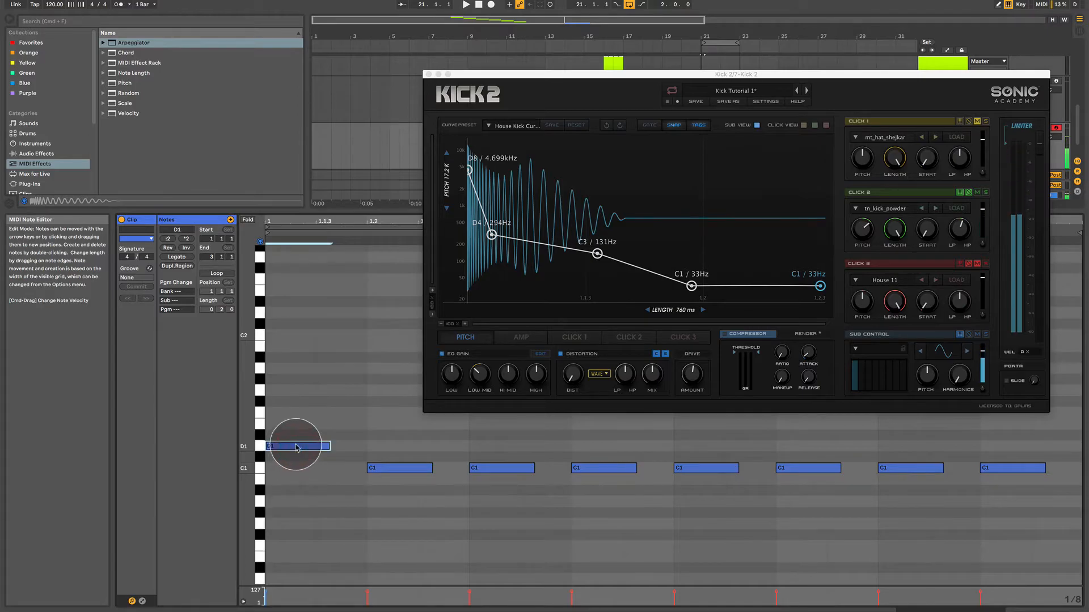
{"action": "left_click", "coordinate": [684, 297]}
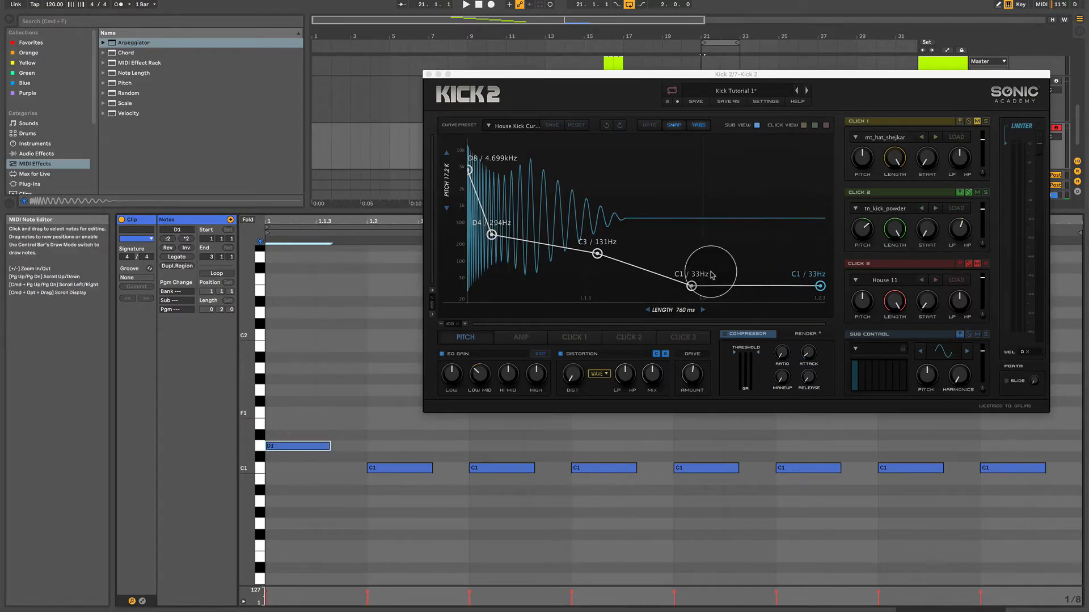
{"action": "left_click_drag", "start_coordinate": [696, 286], "coordinate": [693, 283]}
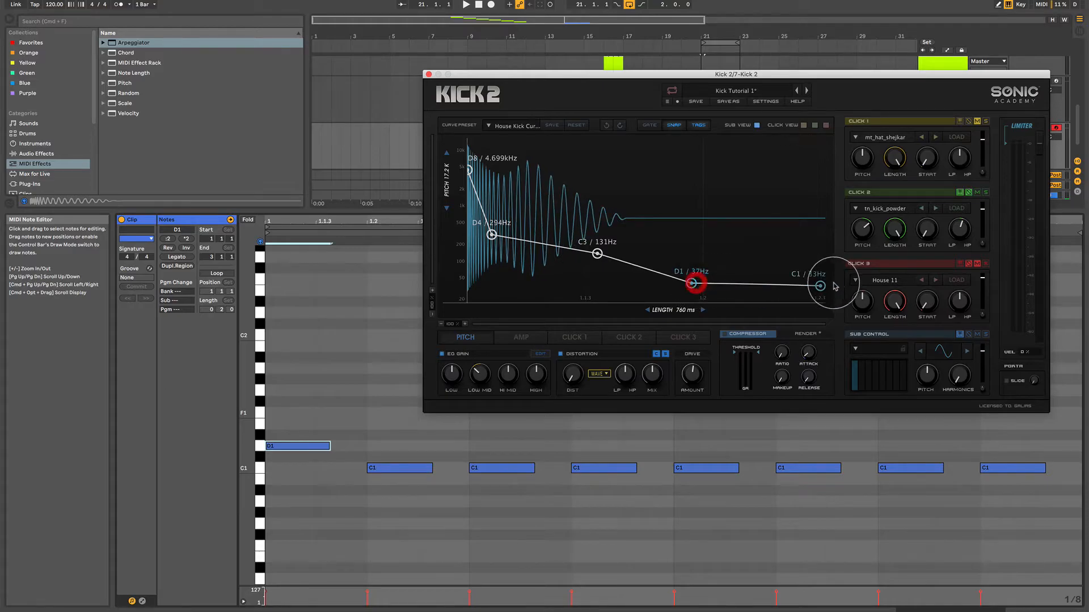
{"action": "left_click_drag", "start_coordinate": [821, 286], "coordinate": [820, 283]}
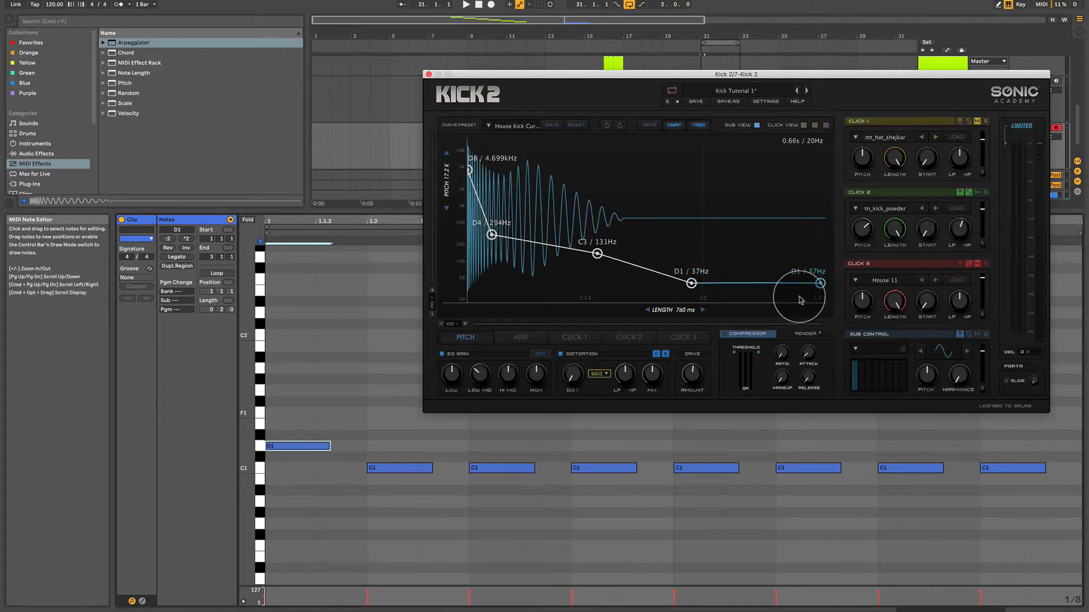
{"action": "left_click_drag", "start_coordinate": [312, 452], "coordinate": [311, 467]}
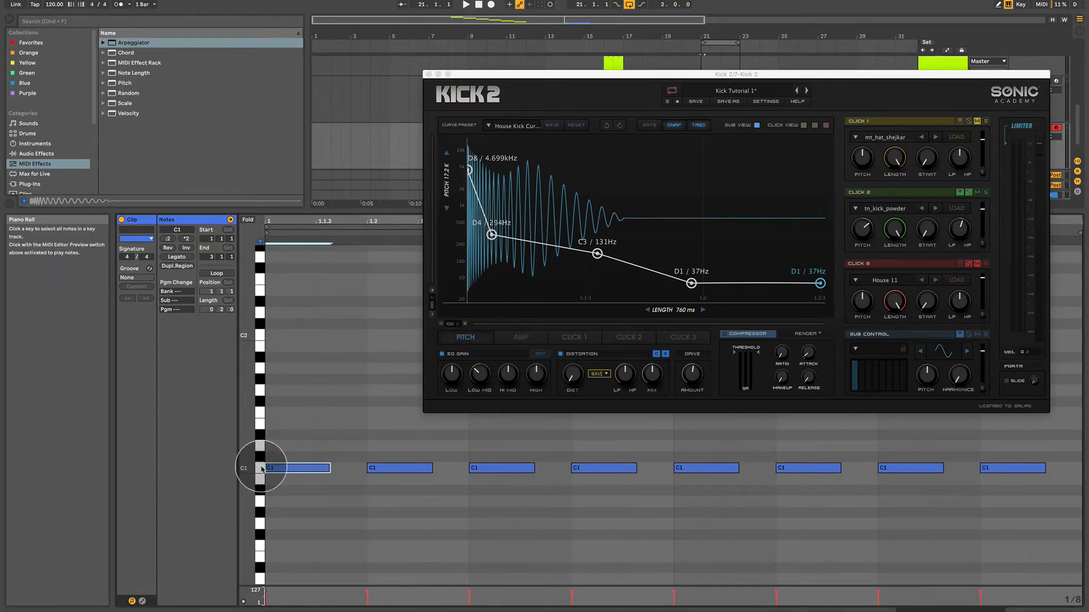
Move the clip's first note up to D1 again, redraw it there slightly shorter, and bring it back to C1.
{"action": "left_click_drag", "start_coordinate": [275, 469], "coordinate": [278, 453]}
{"action": "double_click", "coordinate": [277, 452]}
{"action": "left_click", "coordinate": [280, 448]}
{"action": "left_click", "coordinate": [281, 450]}
{"action": "double_click", "coordinate": [281, 449]}
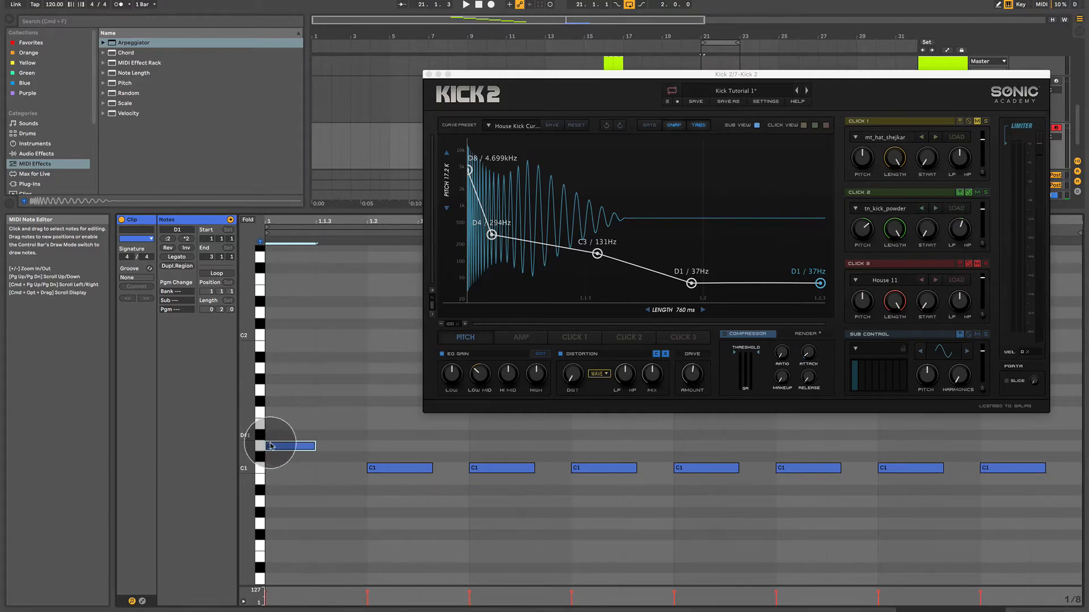
{"action": "left_click_drag", "start_coordinate": [287, 447], "coordinate": [287, 469]}
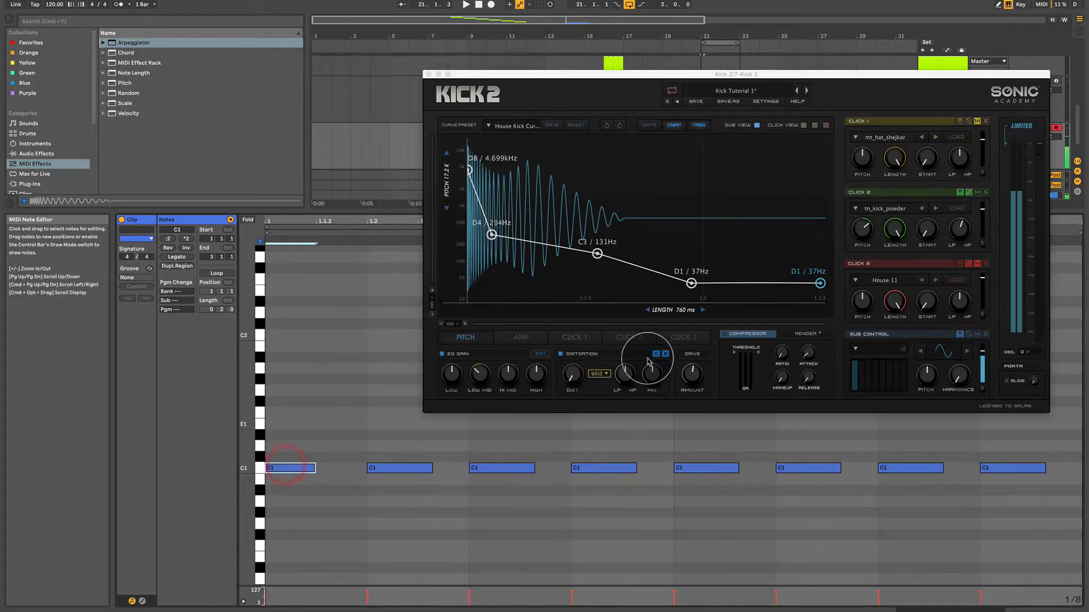
Point out the sub's key tracking and tune the last two points of its pitch envelope back to C1.
{"action": "left_click", "coordinate": [961, 335]}
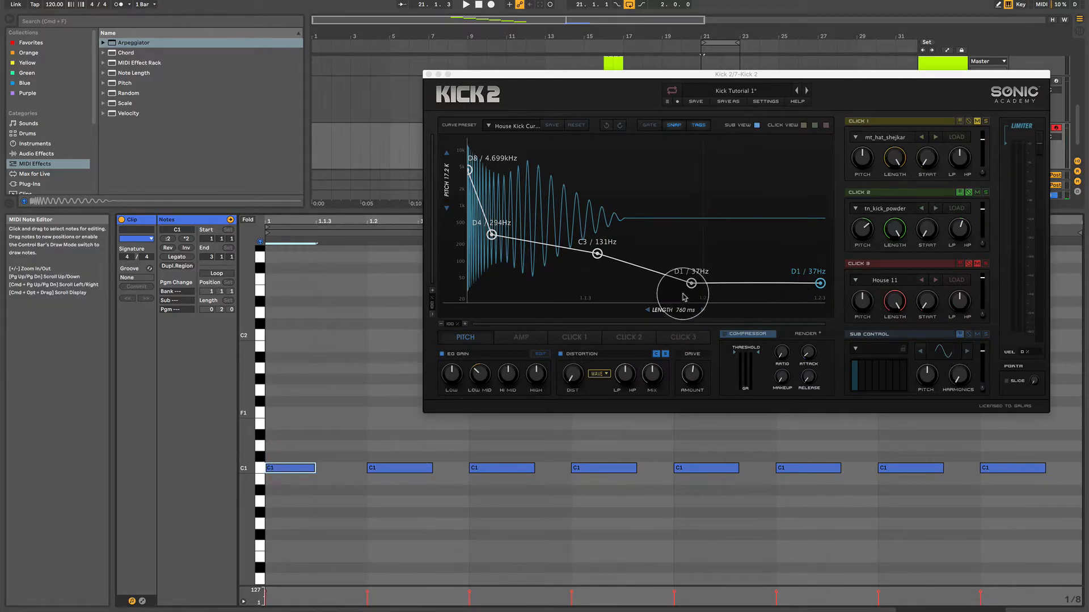
{"action": "left_click_drag", "start_coordinate": [691, 290], "coordinate": [691, 291]}
{"action": "left_click_drag", "start_coordinate": [820, 284], "coordinate": [820, 285]}
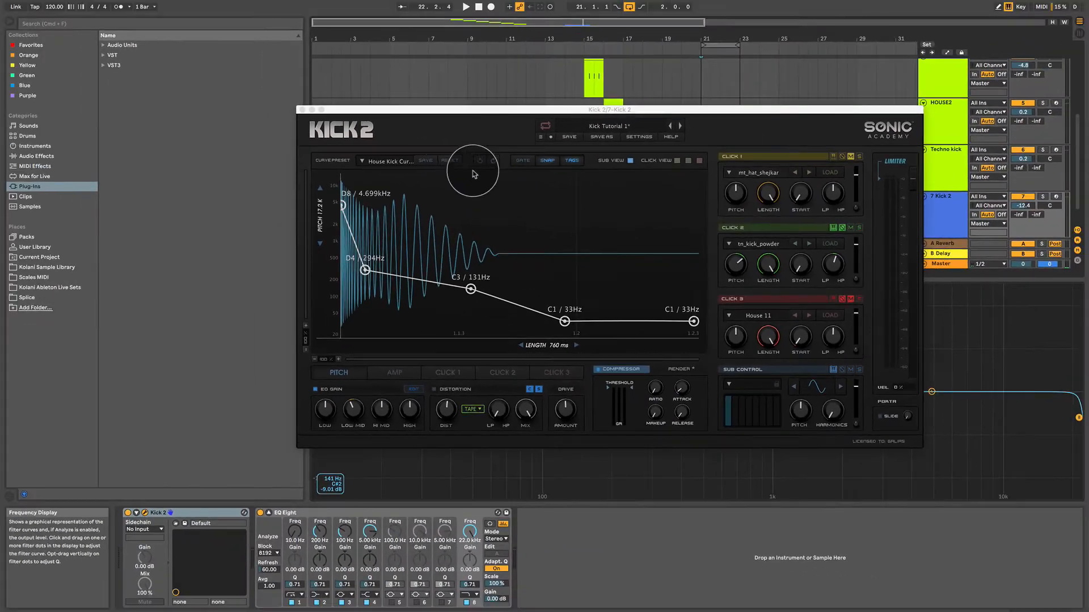
Move the Kick 2 window clear of the browser, search the plug-ins for neutron, and expand the VST results.
{"action": "left_click_drag", "start_coordinate": [434, 110], "coordinate": [558, 85]}
{"action": "left_click", "coordinate": [93, 23]}
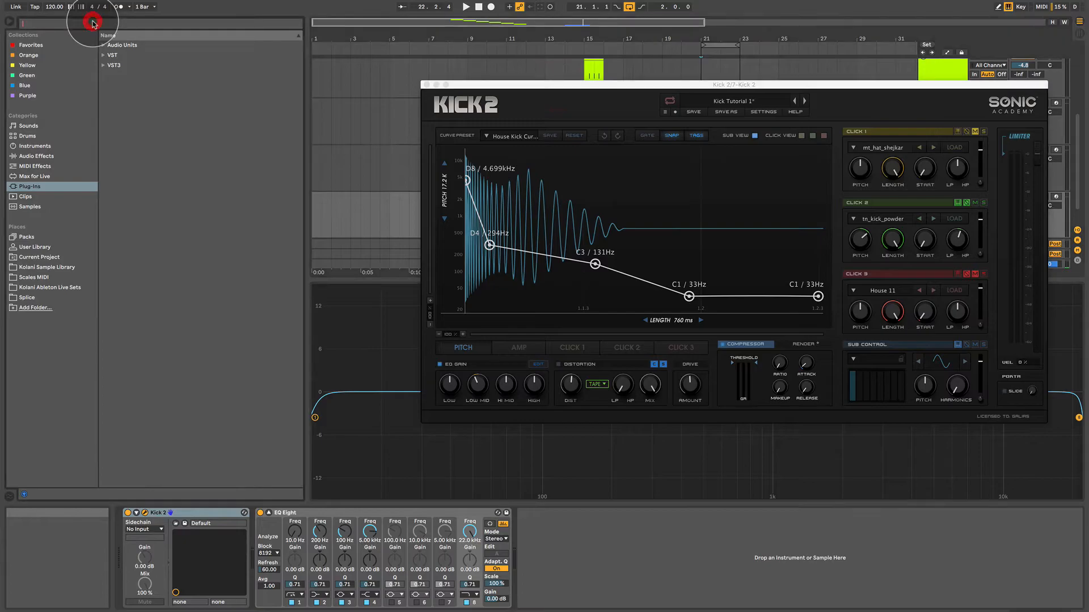
{"action": "type", "text": "neutro"}
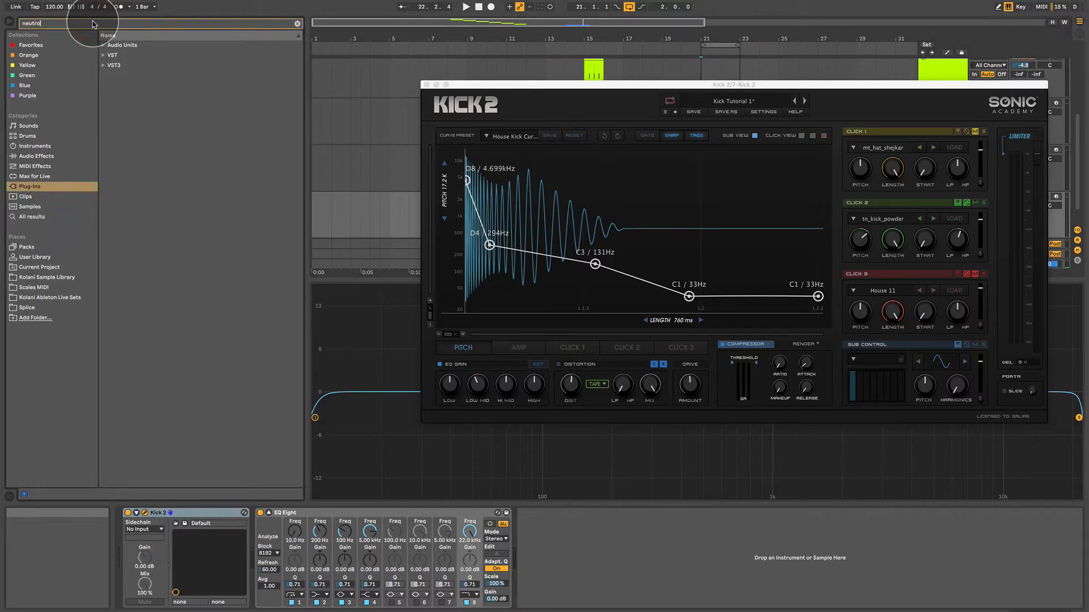
{"action": "type", "text": "n"}
{"action": "left_click", "coordinate": [103, 55]}
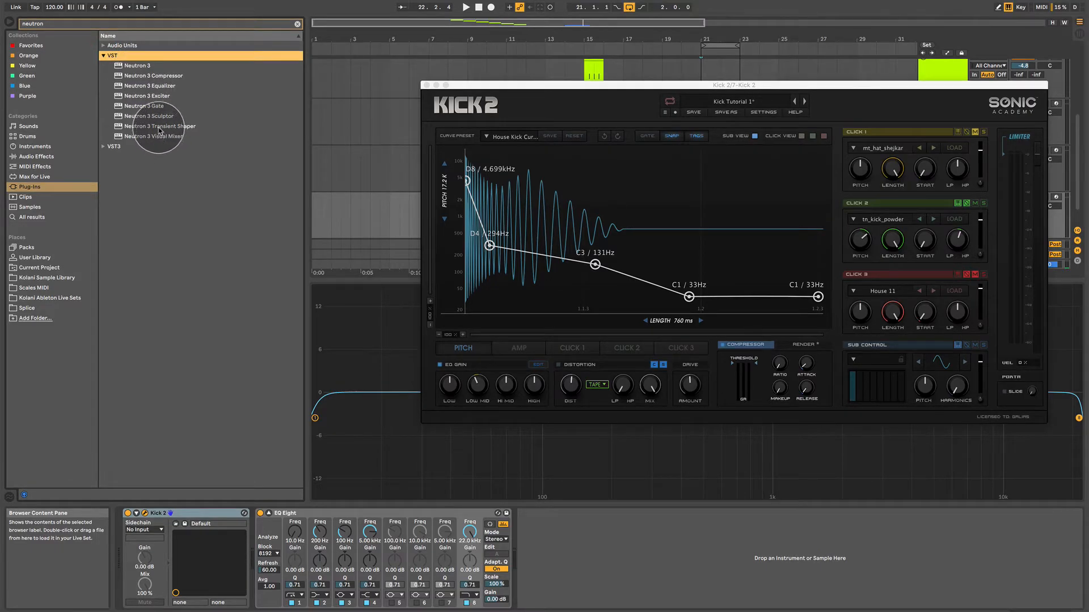
Add Neutron 3 Compressor after EQ Eight on the Kick 2 track, dismiss its preset manager, and place its window beside Kick 2.
{"action": "left_click", "coordinate": [146, 75]}
{"action": "left_click_drag", "start_coordinate": [568, 550], "coordinate": [567, 547]}
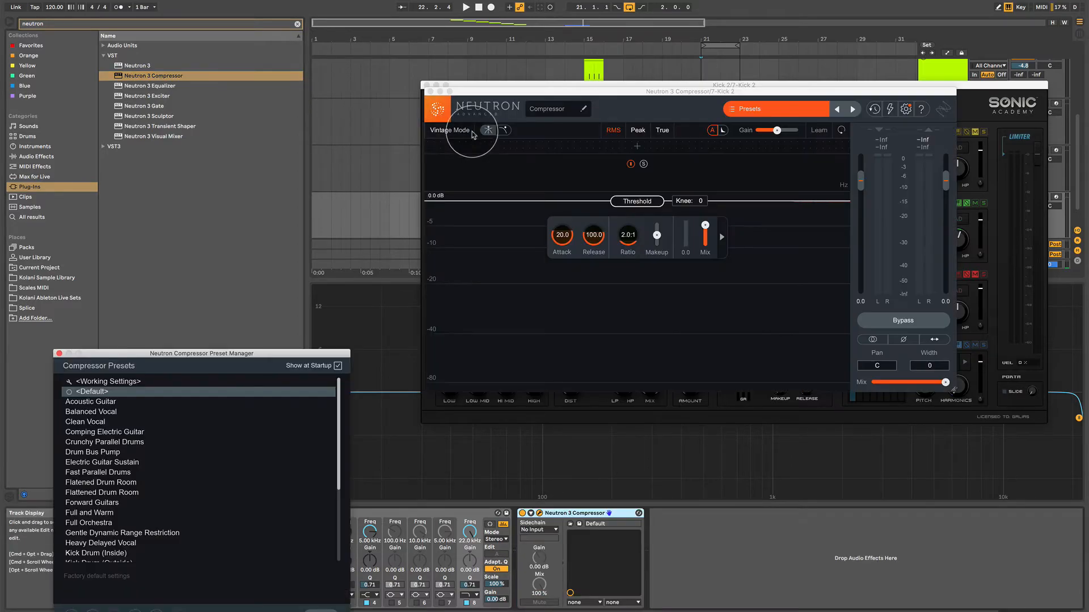
{"action": "left_click", "coordinate": [505, 274]}
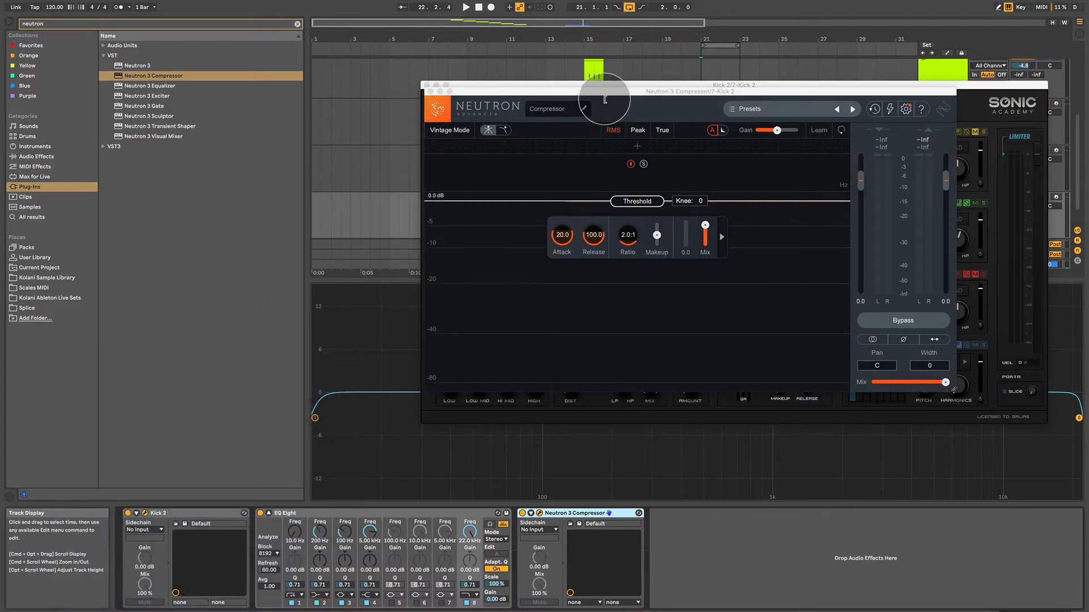
{"action": "left_click_drag", "start_coordinate": [607, 94], "coordinate": [417, 169]}
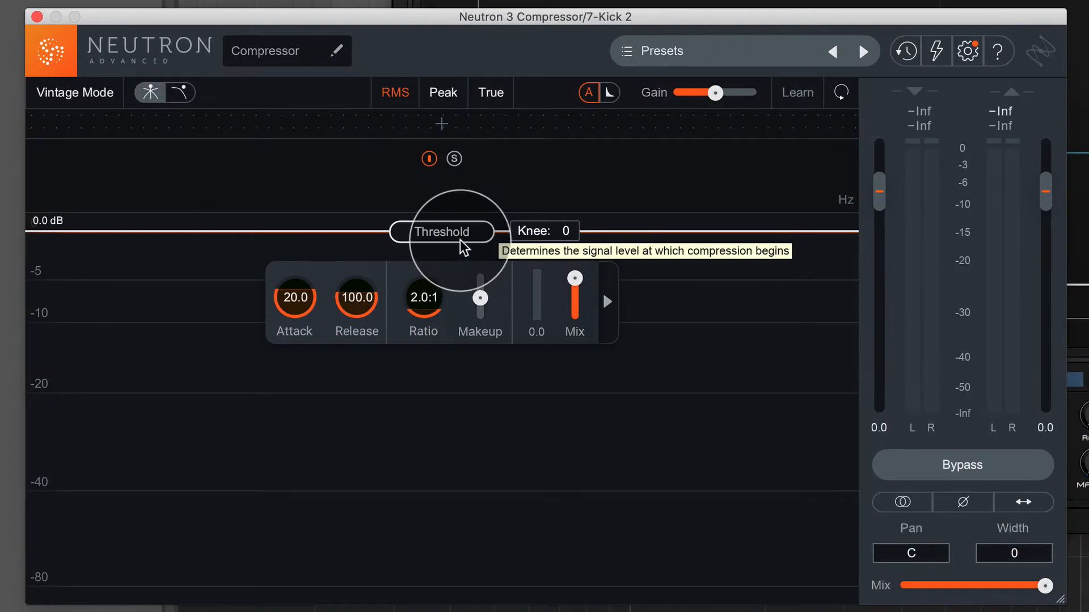
Demonstrate the compressor's threshold by lowering it to -13.1 dB and resetting it to 0 dB, and show the kick's waveform in Kick 2.
{"action": "left_click_drag", "start_coordinate": [446, 270], "coordinate": [446, 349]}
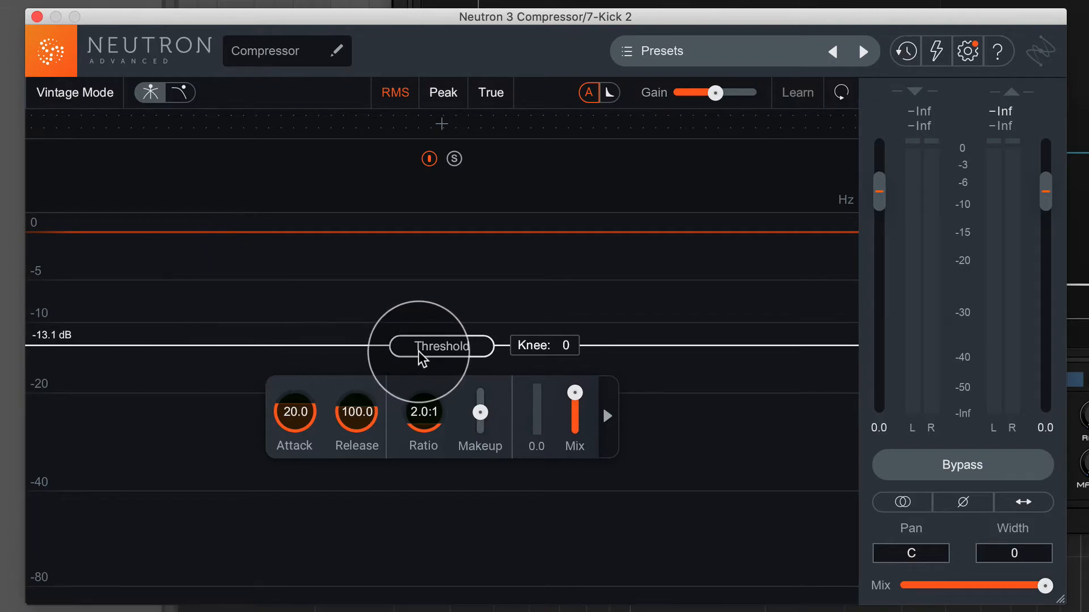
{"action": "left_click_drag", "start_coordinate": [419, 355], "coordinate": [413, 199]}
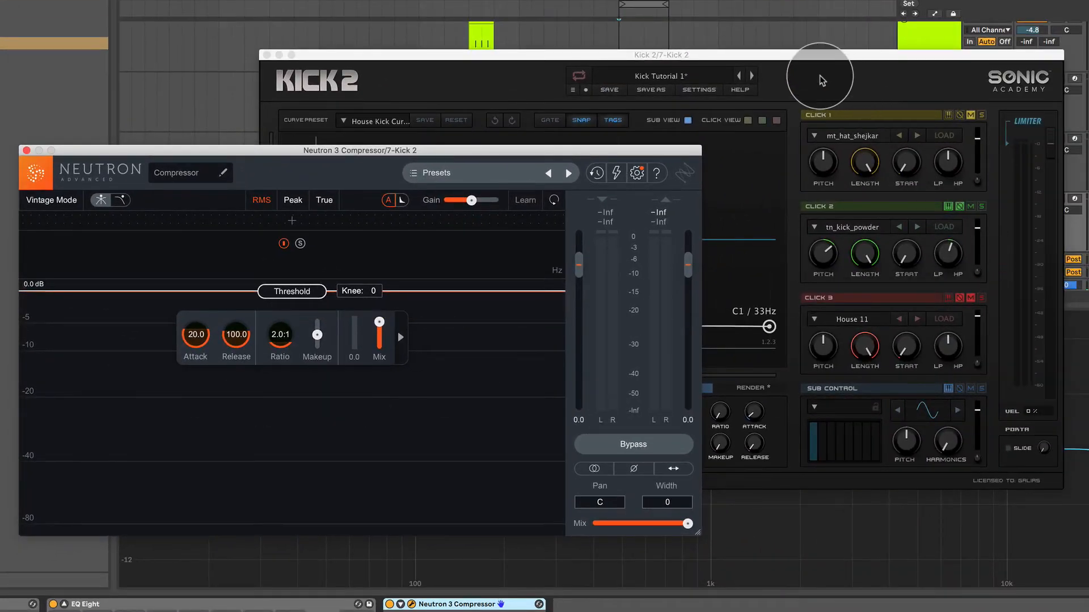
{"action": "left_click", "coordinate": [822, 82]}
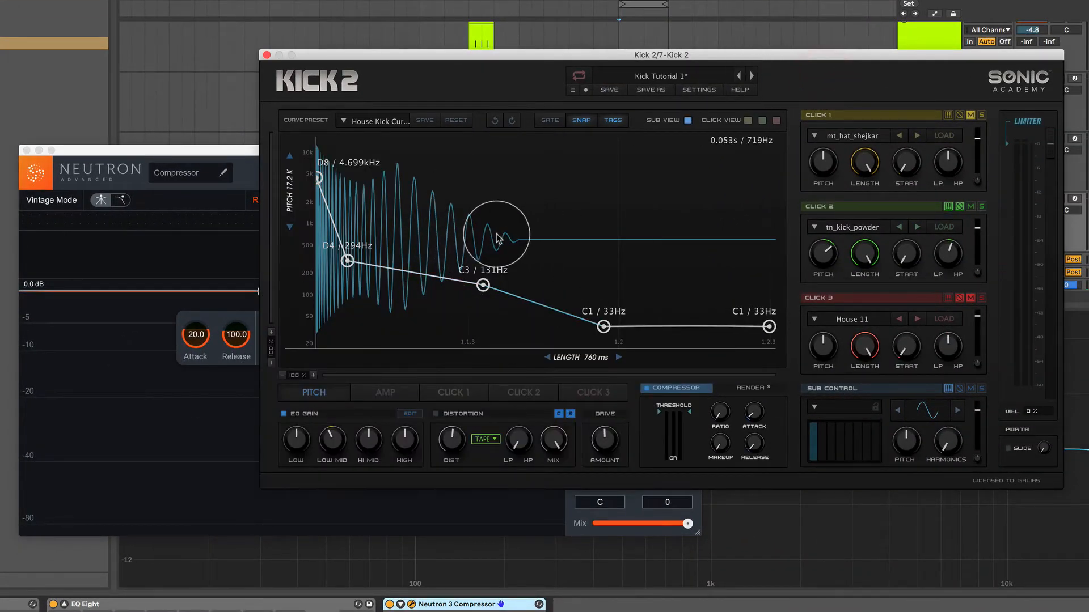
{"action": "left_click", "coordinate": [253, 165]}
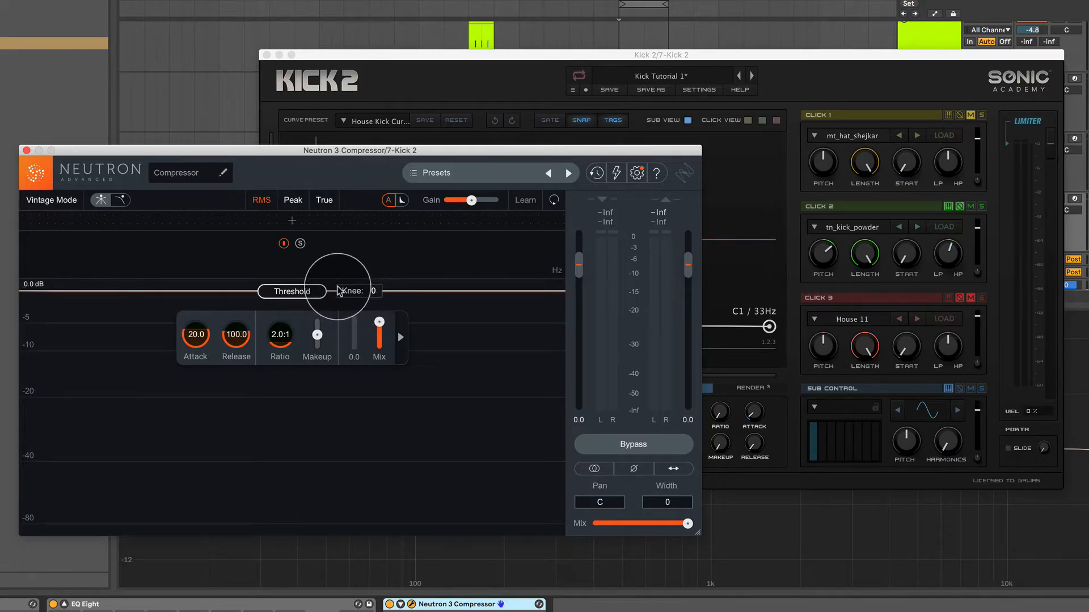
Play the kick through the compressor, lower Kick 2's output level to -7.8 dB, and return to the compressor.
{"action": "key", "text": "space"}
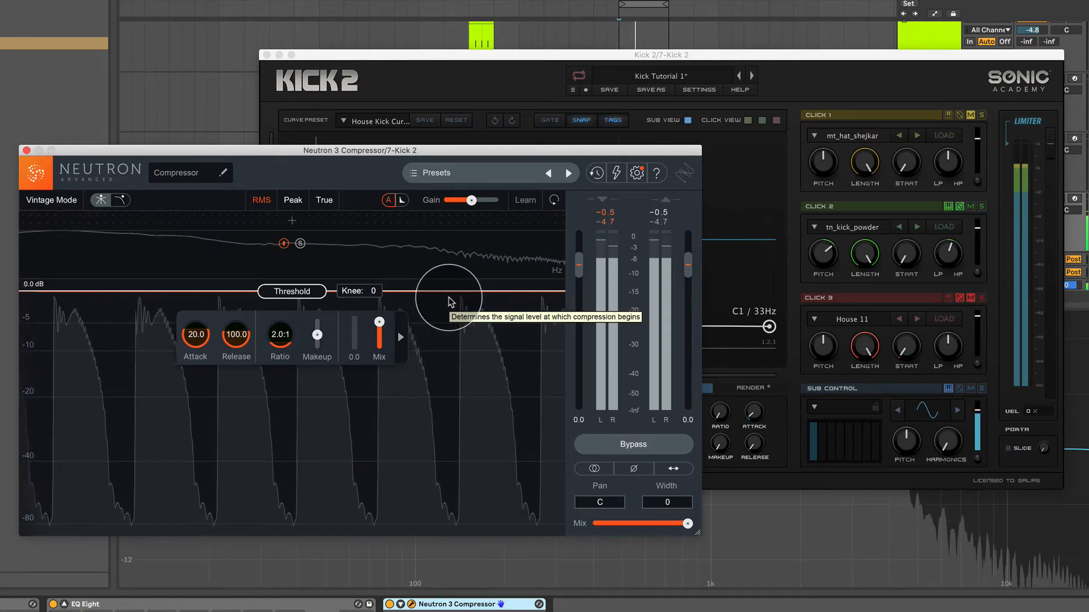
{"action": "left_click", "coordinate": [904, 80]}
{"action": "left_click_drag", "start_coordinate": [1054, 148], "coordinate": [1057, 180]}
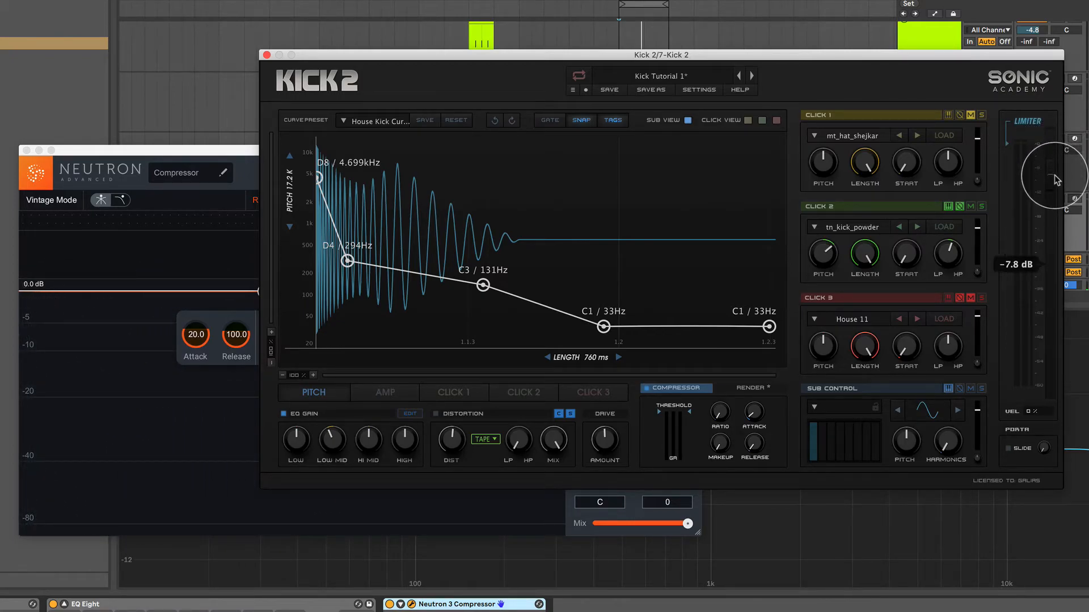
{"action": "left_click", "coordinate": [245, 167]}
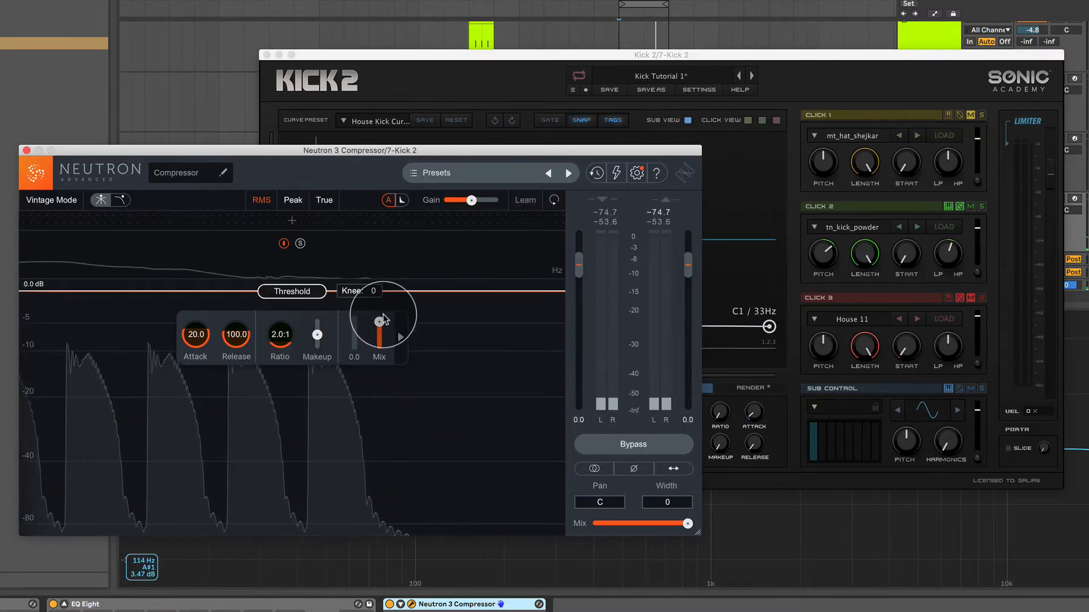
Lower the compressor's threshold to -20.0 dB, auditioning the kick along the way, and set the ratio to 7.7:1.
{"action": "left_click_drag", "start_coordinate": [299, 292], "coordinate": [302, 308]}
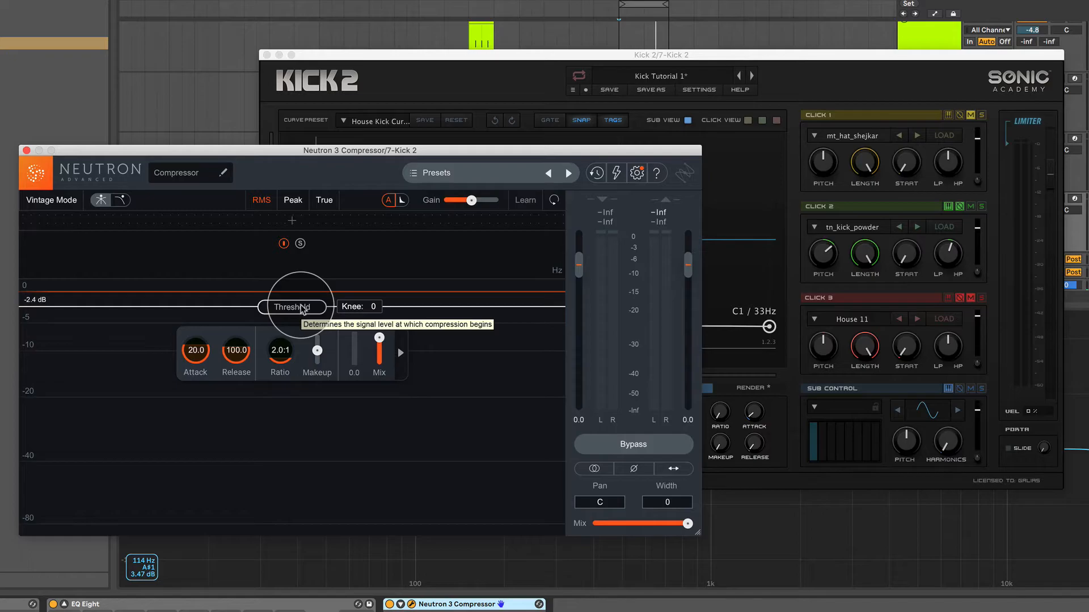
{"action": "left_click_drag", "start_coordinate": [301, 309], "coordinate": [299, 398]}
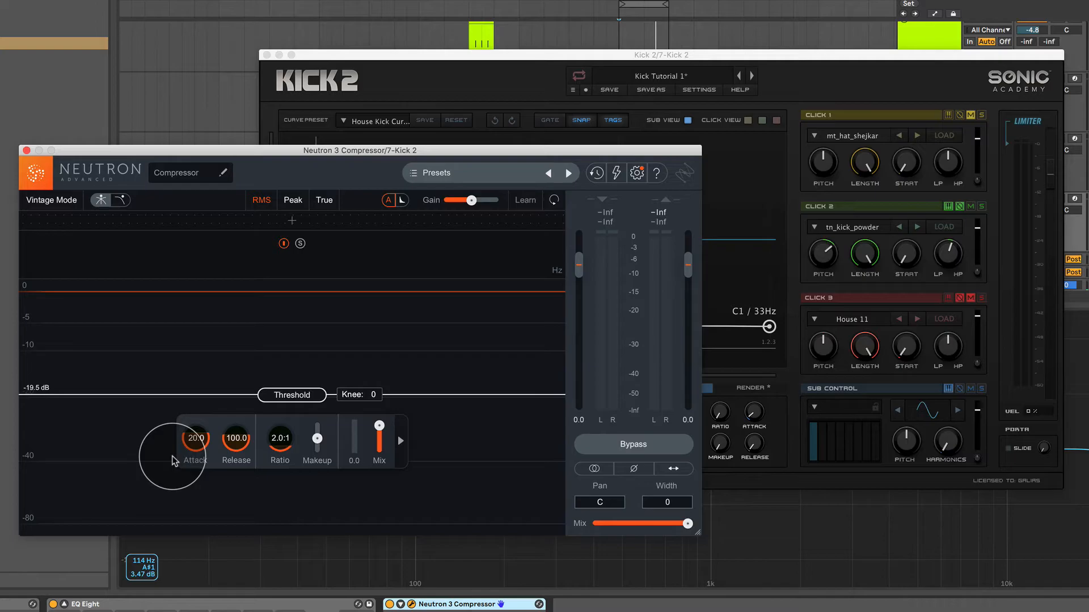
{"action": "key", "text": "space"}
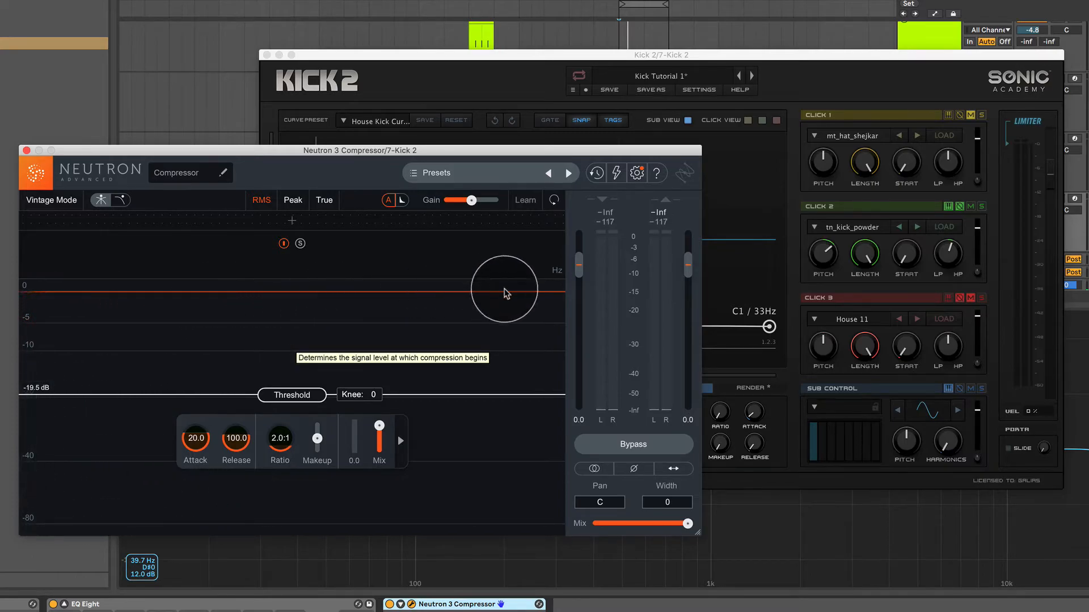
{"action": "key", "text": "space"}
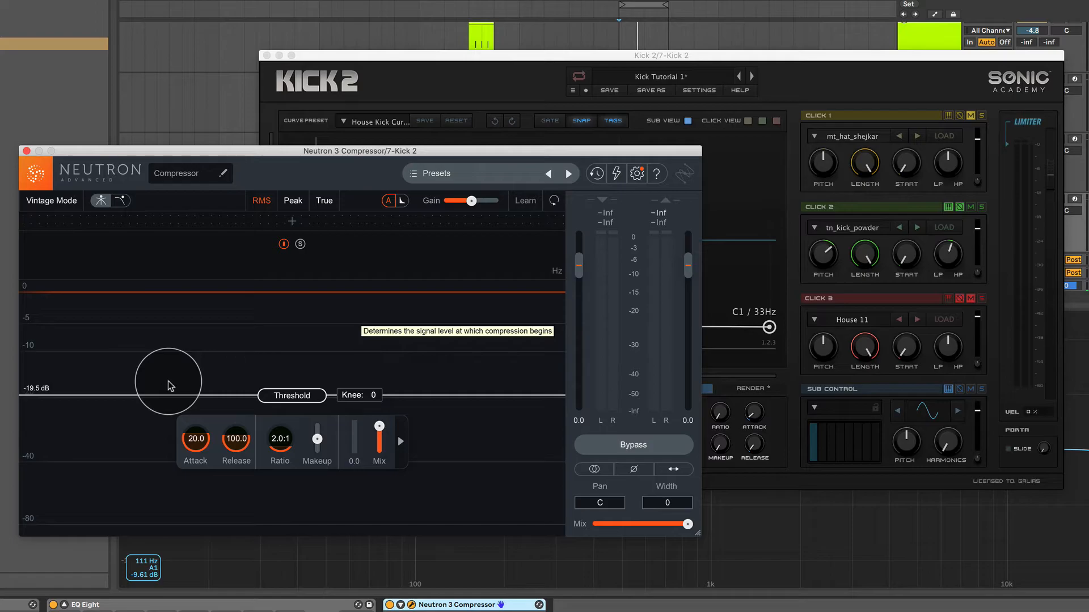
{"action": "left_click_drag", "start_coordinate": [289, 400], "coordinate": [290, 405]}
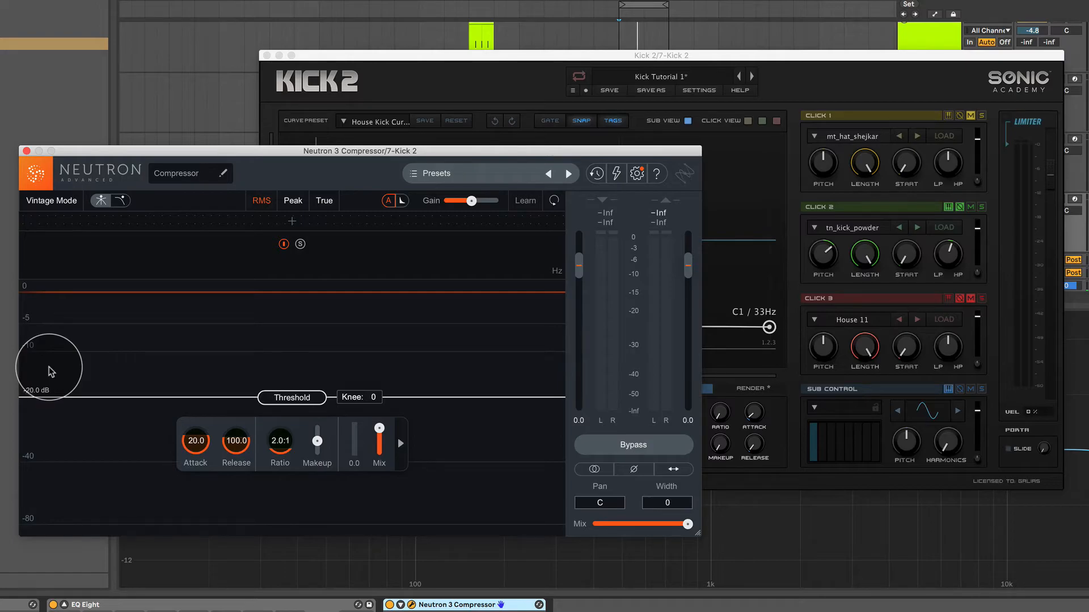
{"action": "left_click_drag", "start_coordinate": [283, 448], "coordinate": [286, 395]}
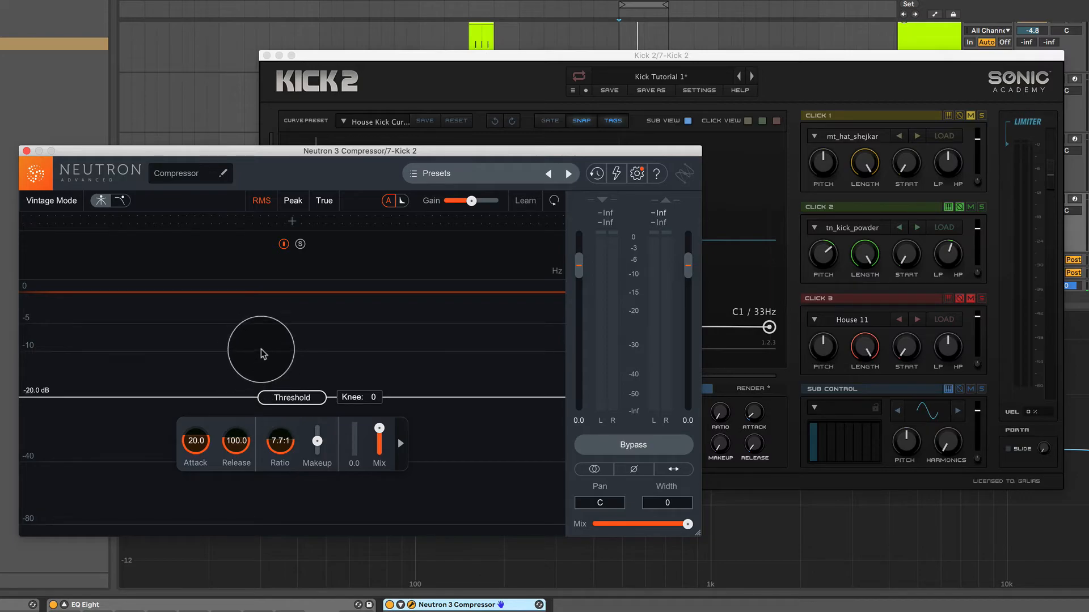
Audition the kick with compressor ratios between 1.2:1 and 16.3:1, and bring the ratio down to 2.0:1.
{"action": "left_click_drag", "start_coordinate": [281, 439], "coordinate": [279, 470]}
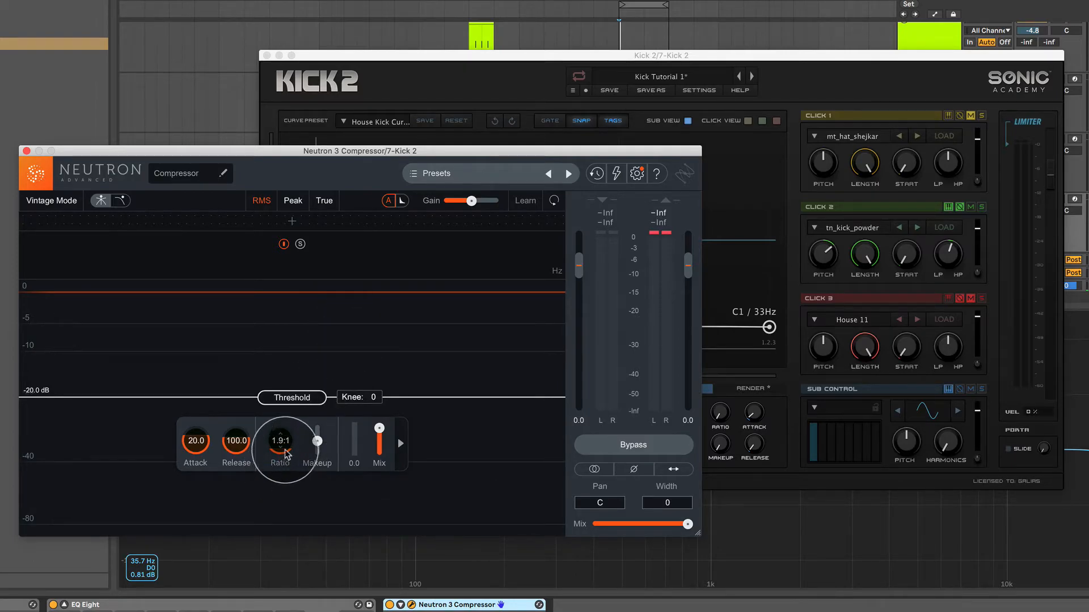
{"action": "left_click_drag", "start_coordinate": [282, 450], "coordinate": [290, 420]}
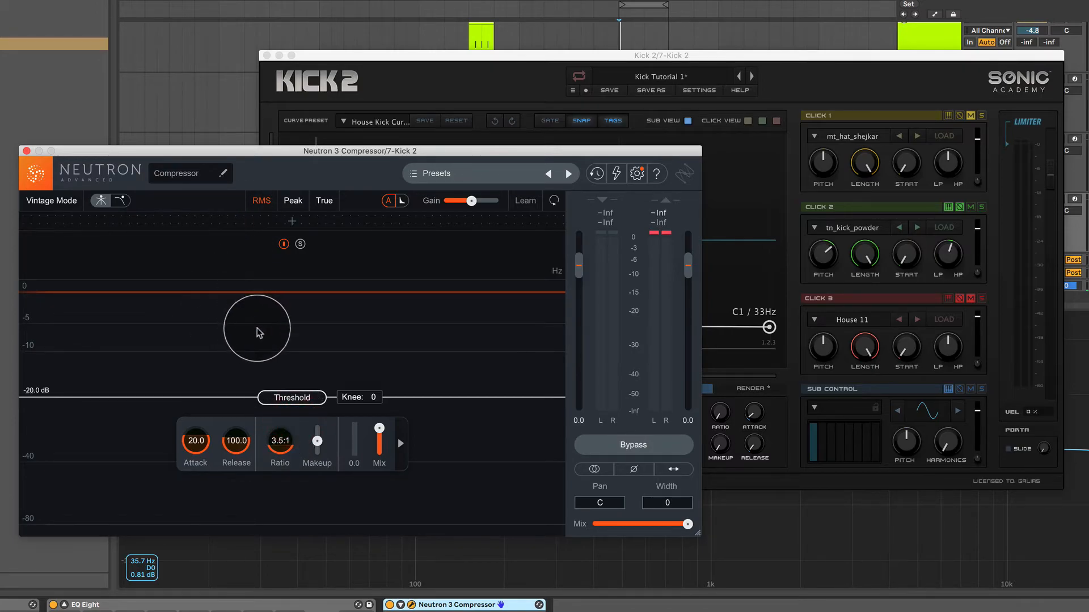
{"action": "key", "text": "space"}
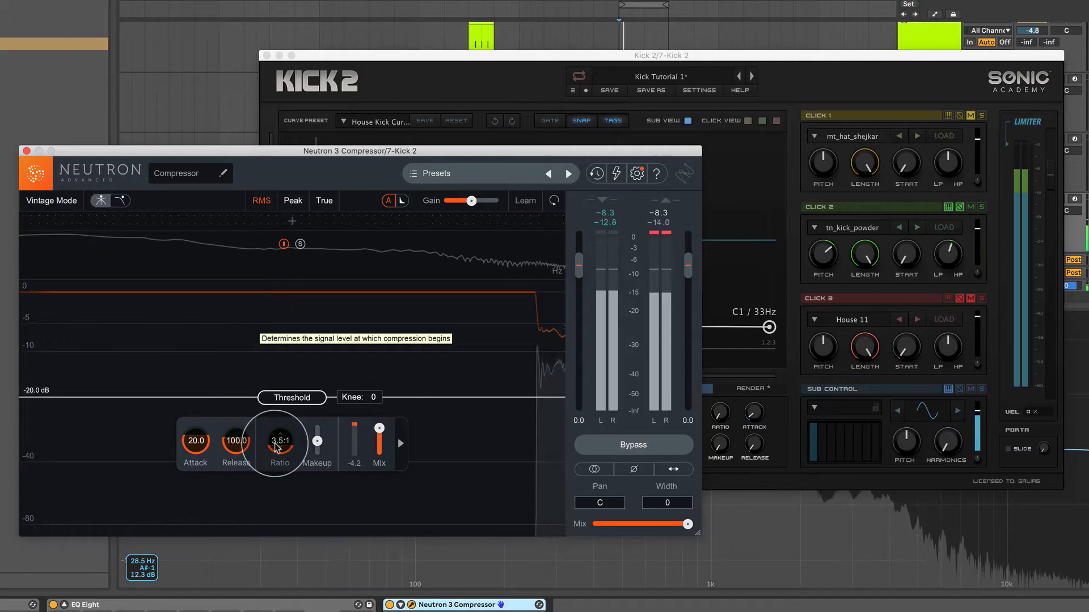
{"action": "left_click_drag", "start_coordinate": [282, 444], "coordinate": [283, 479]}
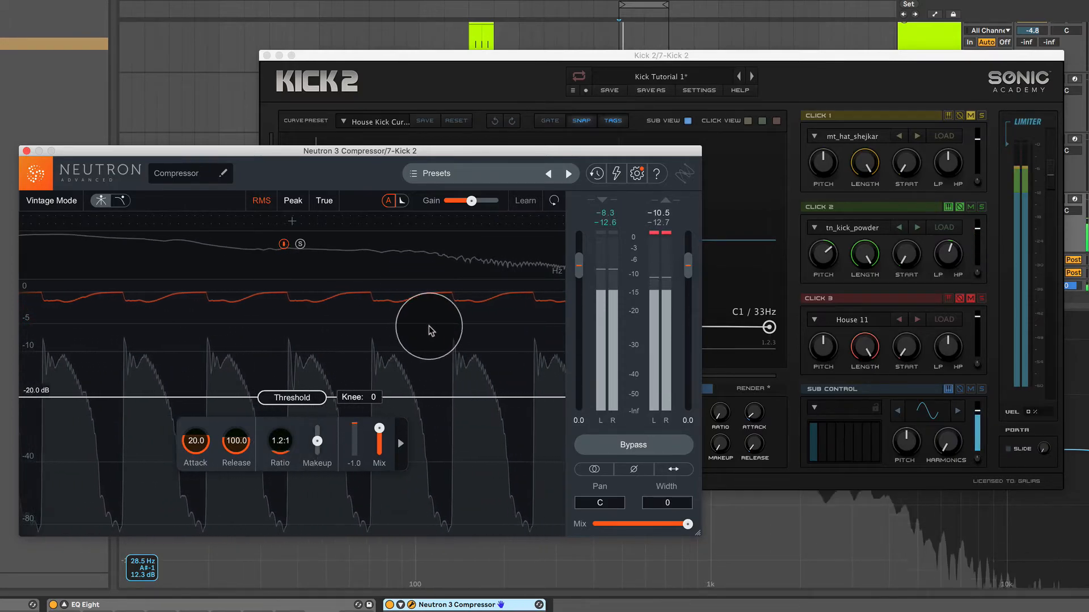
{"action": "left_click_drag", "start_coordinate": [280, 443], "coordinate": [381, 311]}
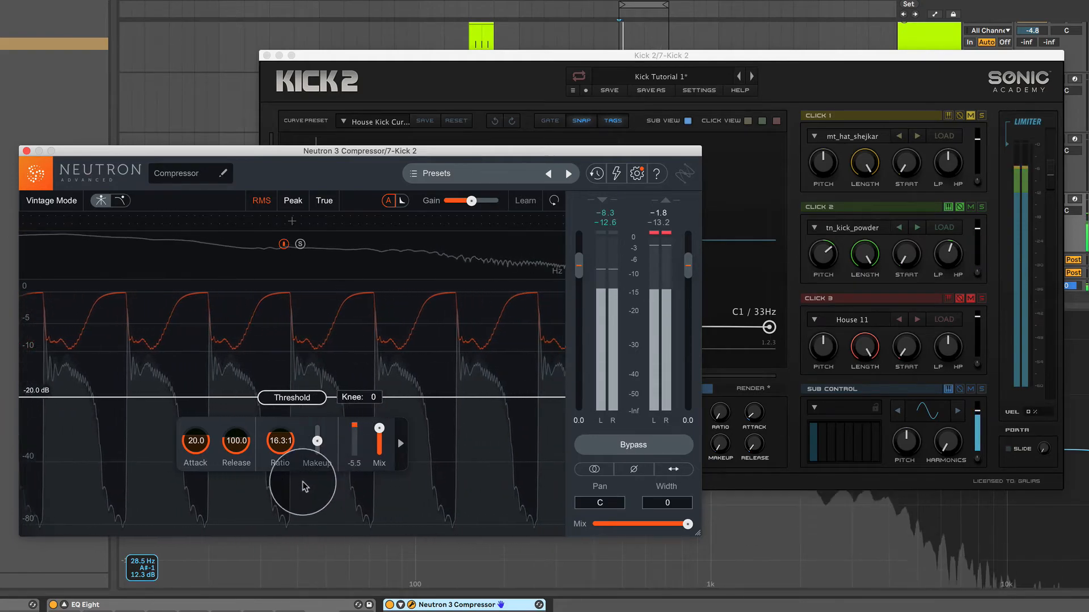
{"action": "left_click_drag", "start_coordinate": [280, 442], "coordinate": [283, 521]}
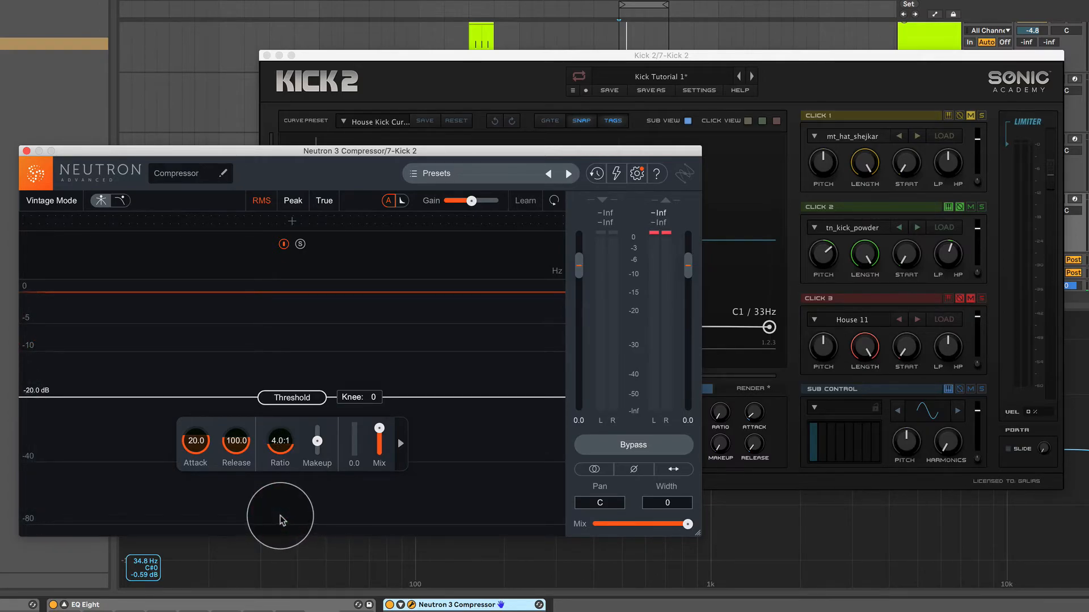
{"action": "mouse_move", "coordinate": [286, 443]}
{"action": "left_mouse_down"}
{"action": "mouse_move", "coordinate": [288, 467]}
{"action": "mouse_move", "coordinate": [298, 460]}
{"action": "left_mouse_up"}
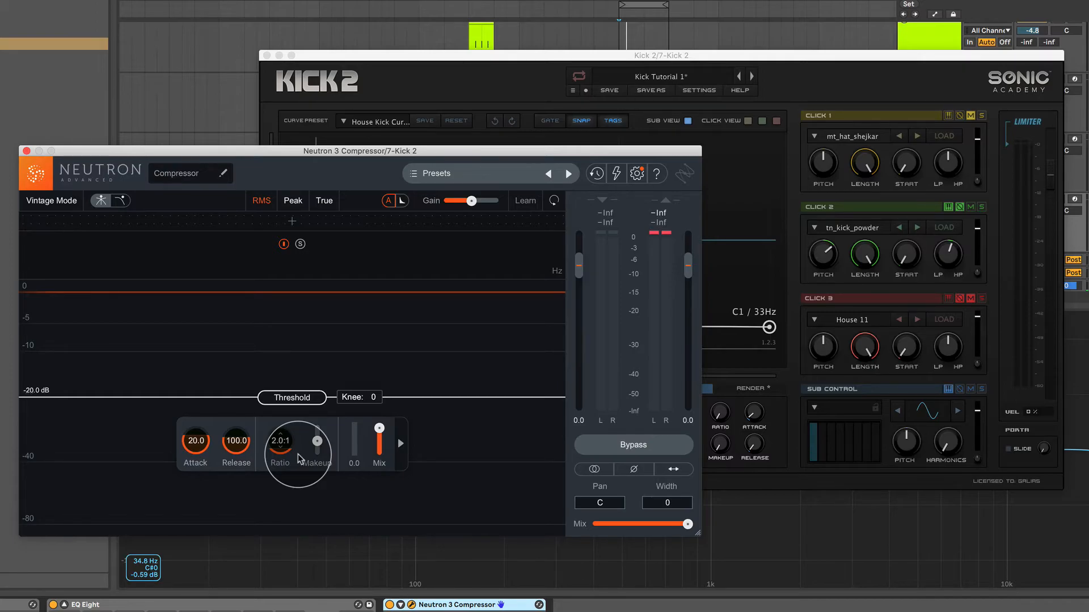
Set the Neutron compressor's threshold to -15.0 dB, ratio to 6.2:1, attack to 23.5 ms and release to 78.6 ms.
{"action": "mouse_move", "coordinate": [292, 397]}
{"action": "left_mouse_down"}
{"action": "mouse_move", "coordinate": [312, 280]}
{"action": "mouse_move", "coordinate": [307, 384]}
{"action": "left_mouse_up"}
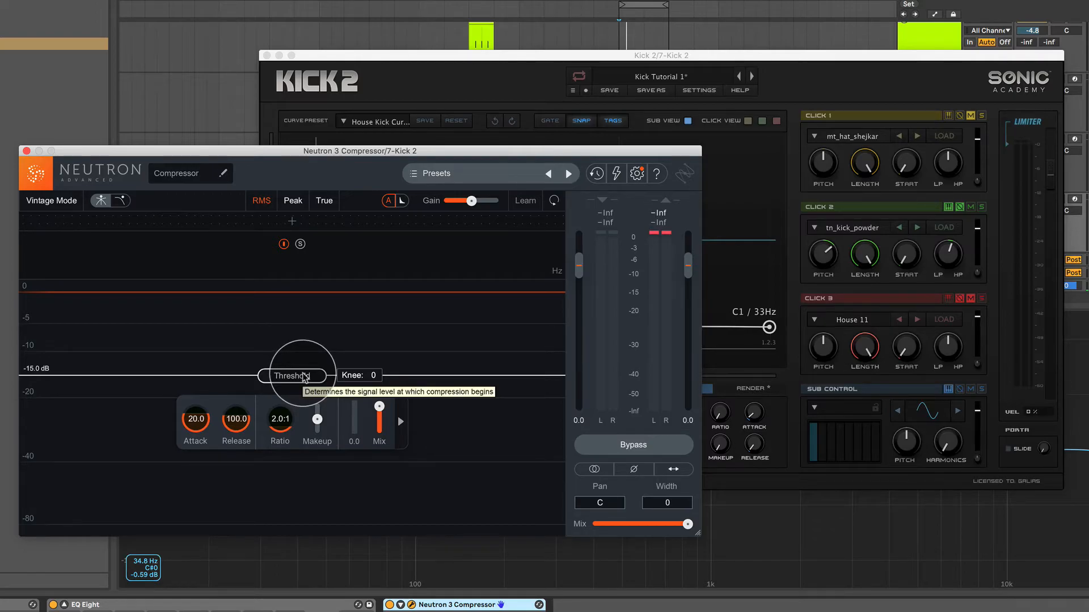
{"action": "left_click_drag", "start_coordinate": [280, 421], "coordinate": [294, 376]}
{"action": "left_click_drag", "start_coordinate": [191, 423], "coordinate": [241, 418]}
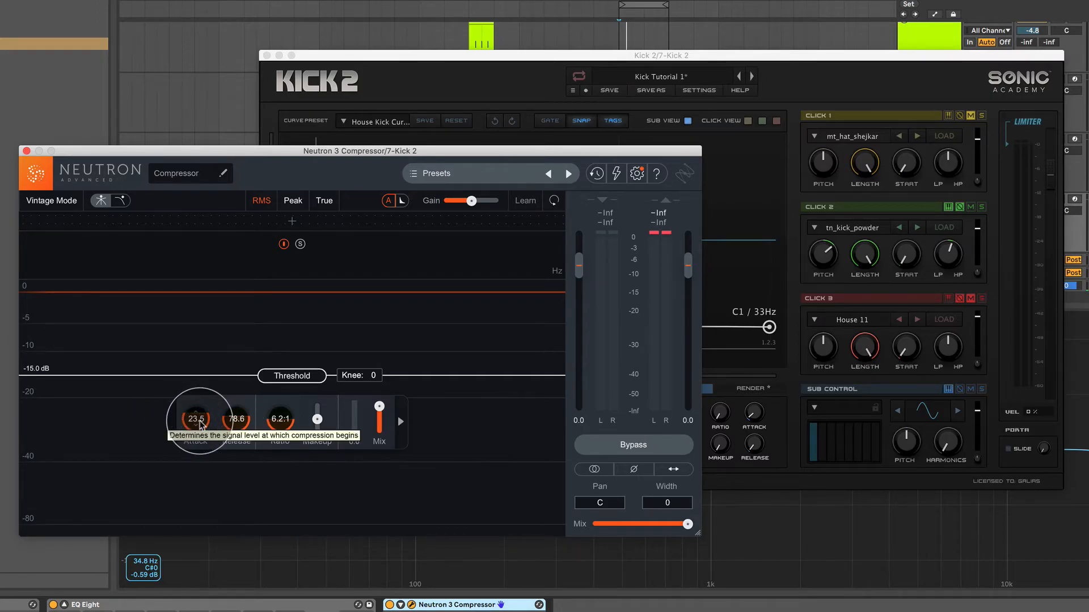
Compare attack times between 0.1 and 184.0 ms while the kick plays, and set the attack to 6.5 ms.
{"action": "mouse_move", "coordinate": [195, 419]}
{"action": "left_mouse_down"}
{"action": "mouse_move", "coordinate": [210, 388]}
{"action": "mouse_move", "coordinate": [215, 420]}
{"action": "left_mouse_up"}
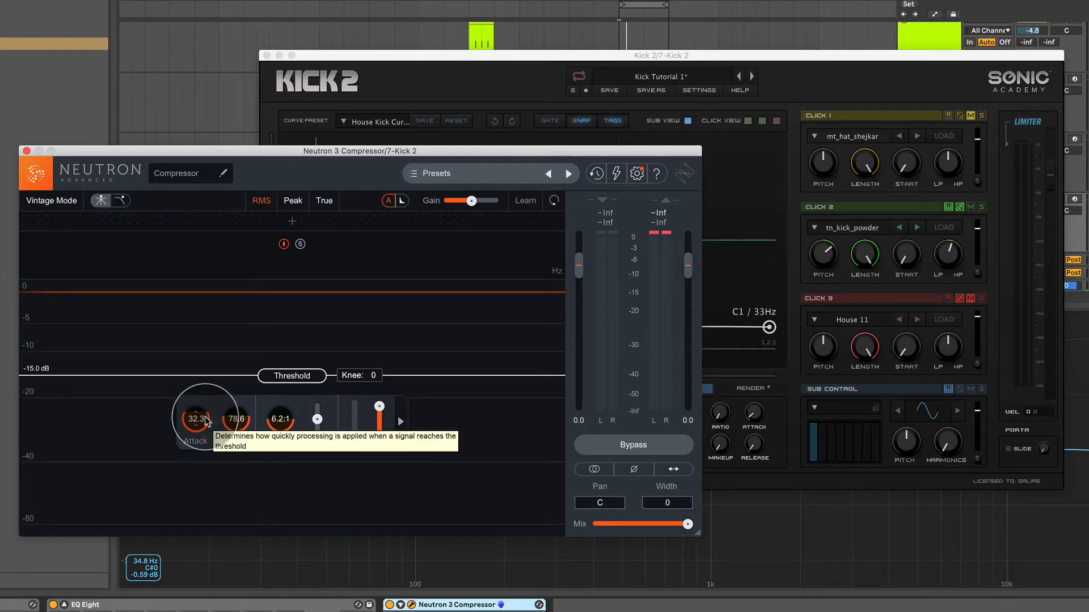
{"action": "left_click_drag", "start_coordinate": [207, 420], "coordinate": [214, 399]}
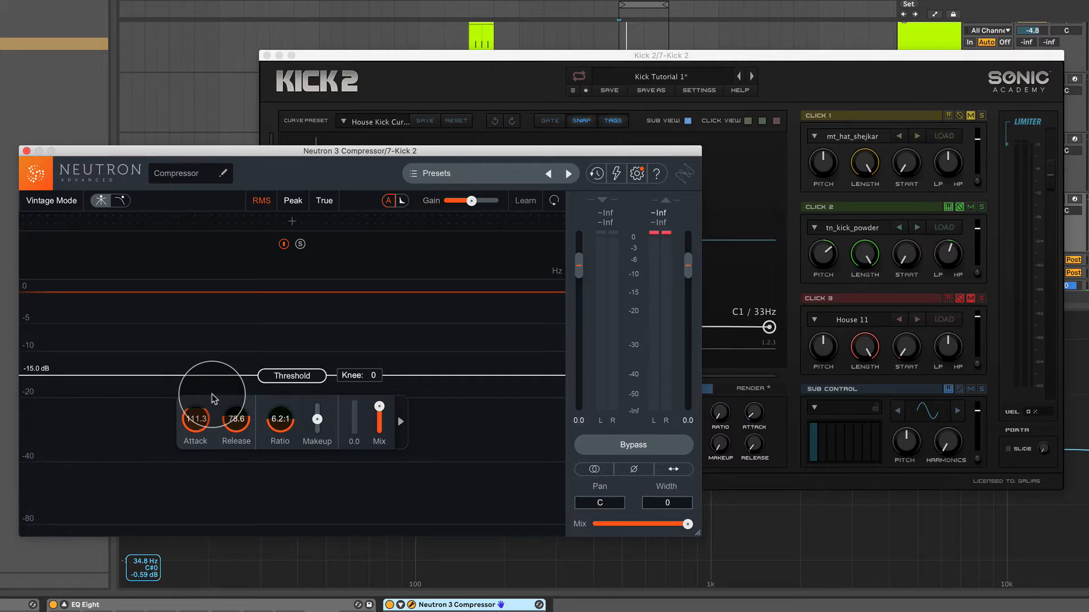
{"action": "key", "text": "space"}
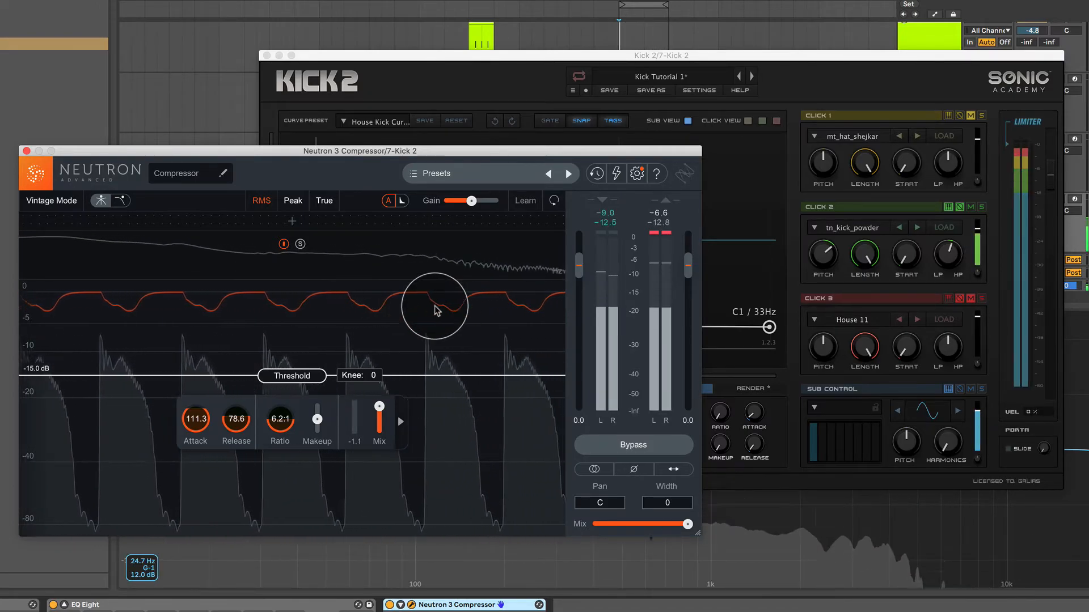
{"action": "left_click_drag", "start_coordinate": [195, 420], "coordinate": [193, 494]}
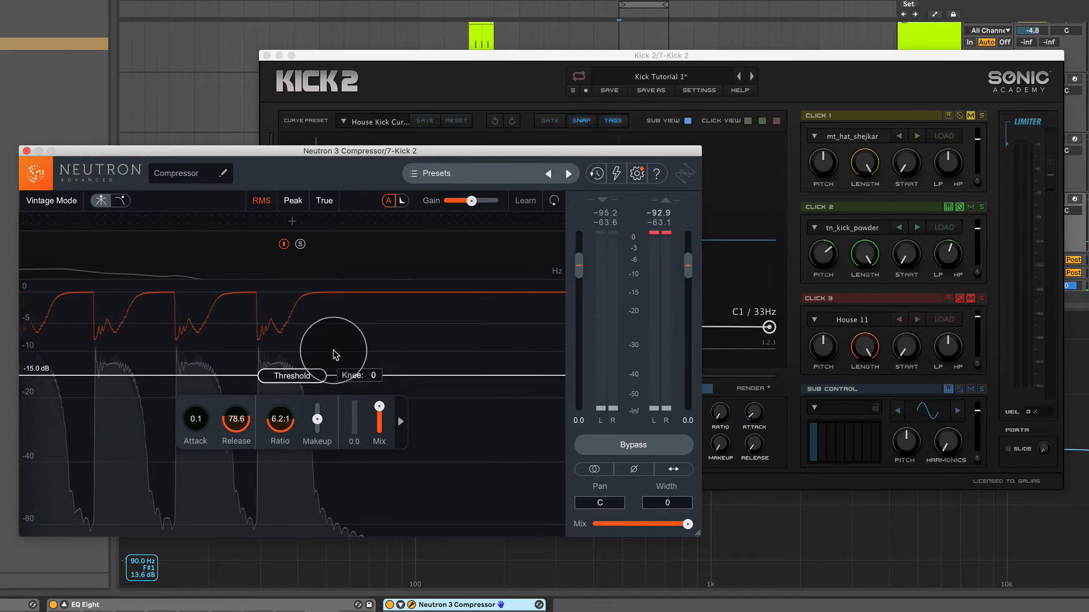
{"action": "left_click_drag", "start_coordinate": [204, 416], "coordinate": [235, 273]}
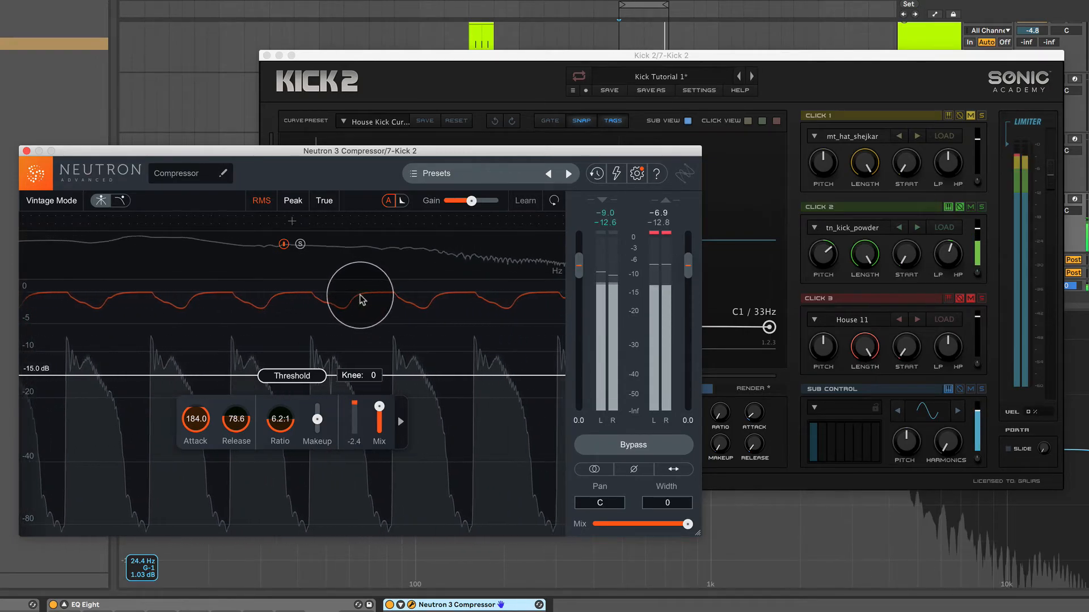
{"action": "left_click_drag", "start_coordinate": [195, 420], "coordinate": [194, 479]}
Compare release times between 0.1 and 3383 ms while auditioning the kick, and set the release to 103.1 ms.
{"action": "left_click_drag", "start_coordinate": [235, 426], "coordinate": [235, 426]}
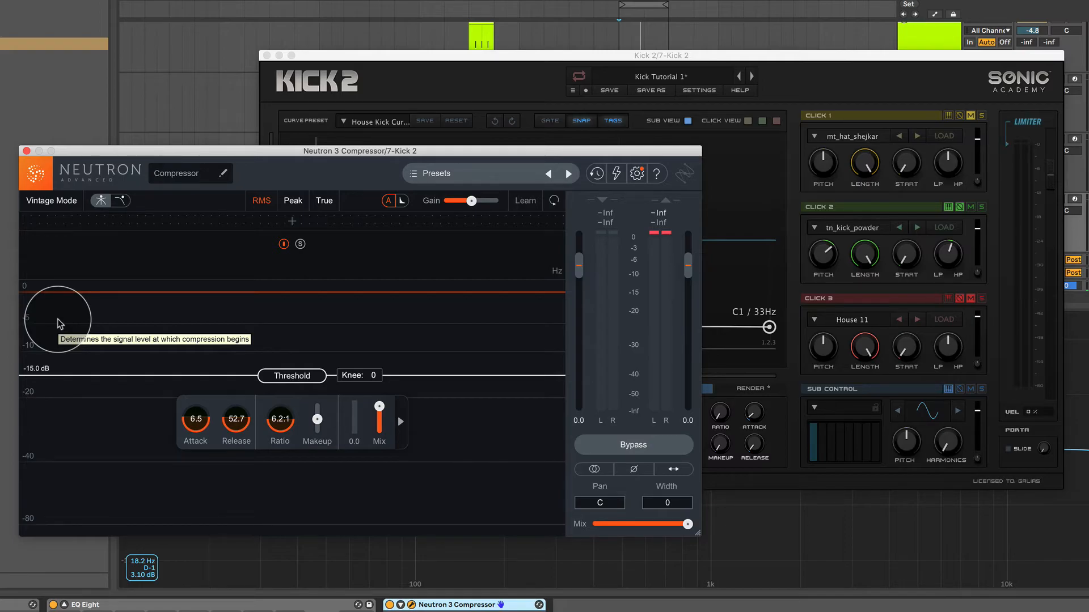
{"action": "mouse_move", "coordinate": [243, 414]}
{"action": "left_mouse_down"}
{"action": "mouse_move", "coordinate": [244, 428]}
{"action": "mouse_move", "coordinate": [257, 413]}
{"action": "left_mouse_up"}
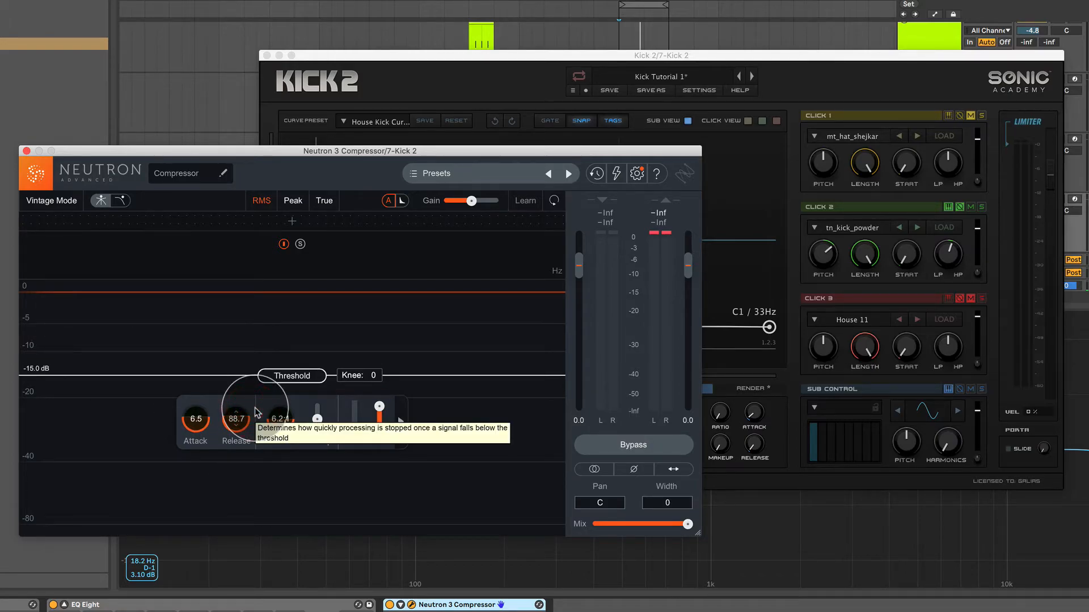
{"action": "key", "text": "space"}
{"action": "left_click_drag", "start_coordinate": [238, 423], "coordinate": [232, 369]}
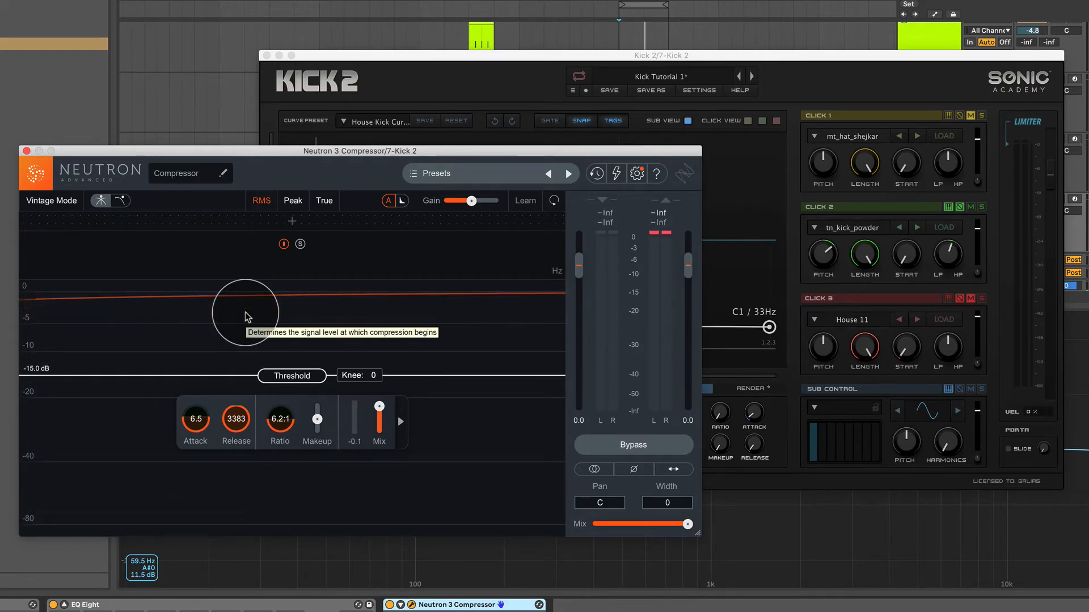
{"action": "key", "text": "space"}
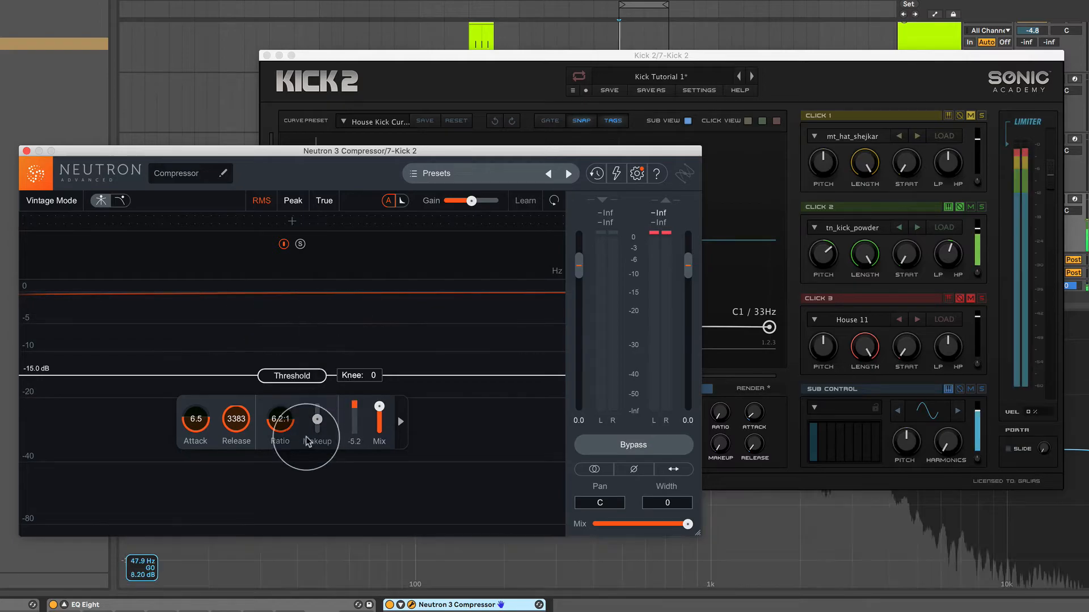
{"action": "left_click_drag", "start_coordinate": [238, 419], "coordinate": [238, 610]}
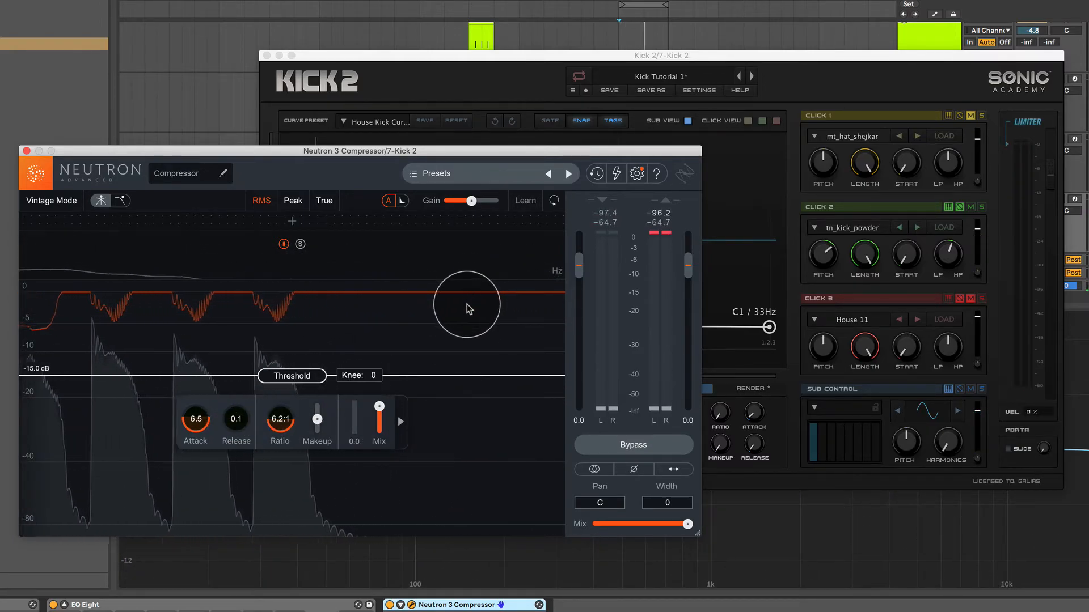
{"action": "left_click_drag", "start_coordinate": [235, 418], "coordinate": [281, 326]}
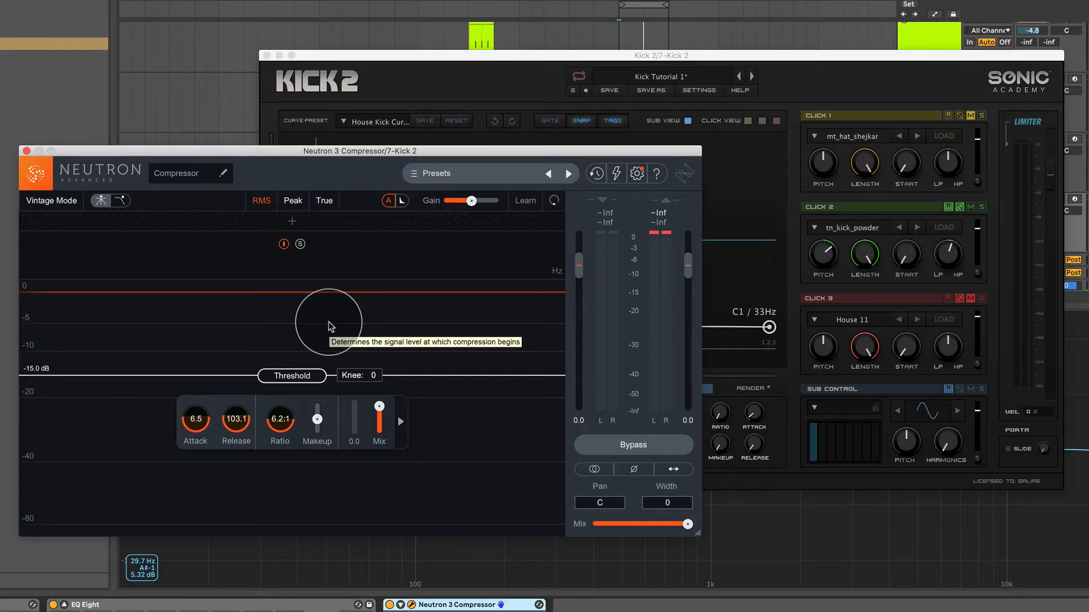
{"action": "mouse_move", "coordinate": [234, 423]}
{"action": "left_mouse_down"}
{"action": "mouse_move", "coordinate": [252, 411]}
{"action": "mouse_move", "coordinate": [252, 426]}
{"action": "mouse_move", "coordinate": [236, 415]}
{"action": "left_mouse_up"}
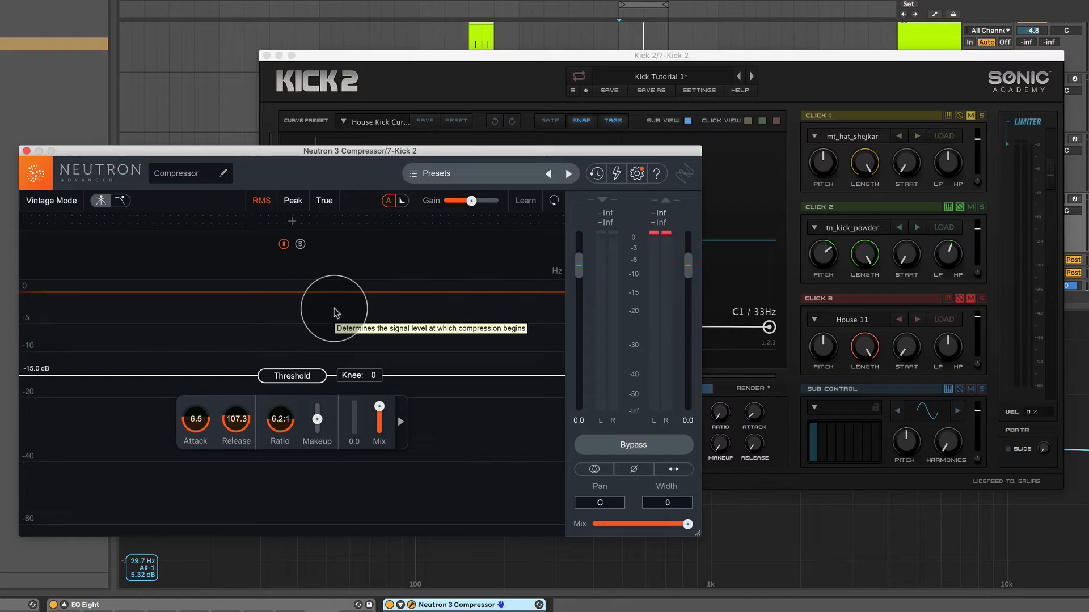
{"action": "key", "text": "space"}
{"action": "mouse_move", "coordinate": [230, 437]}
{"action": "left_mouse_down"}
{"action": "mouse_move", "coordinate": [230, 449]}
{"action": "mouse_move", "coordinate": [232, 432]}
{"action": "left_mouse_up"}
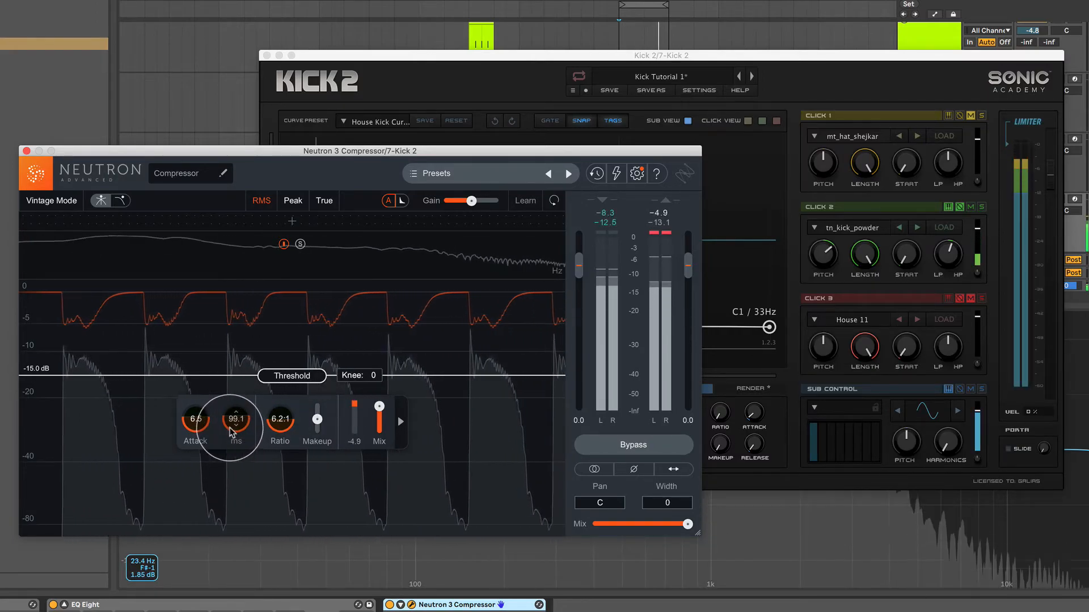
{"action": "key", "text": "space"}
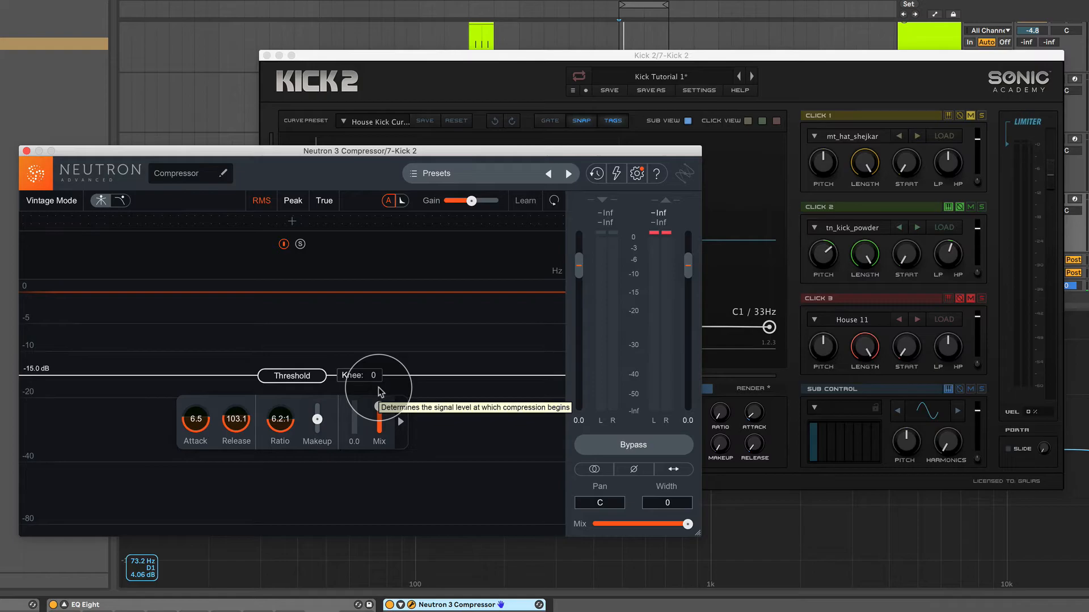
Close the Neutron compressor, reposition the Kick 2 window, and audition Kick 2's built-in compressor with a raised ratio and strongly lowered threshold.
{"action": "left_click", "coordinate": [26, 150]}
{"action": "left_click_drag", "start_coordinate": [522, 55], "coordinate": [376, 55]}
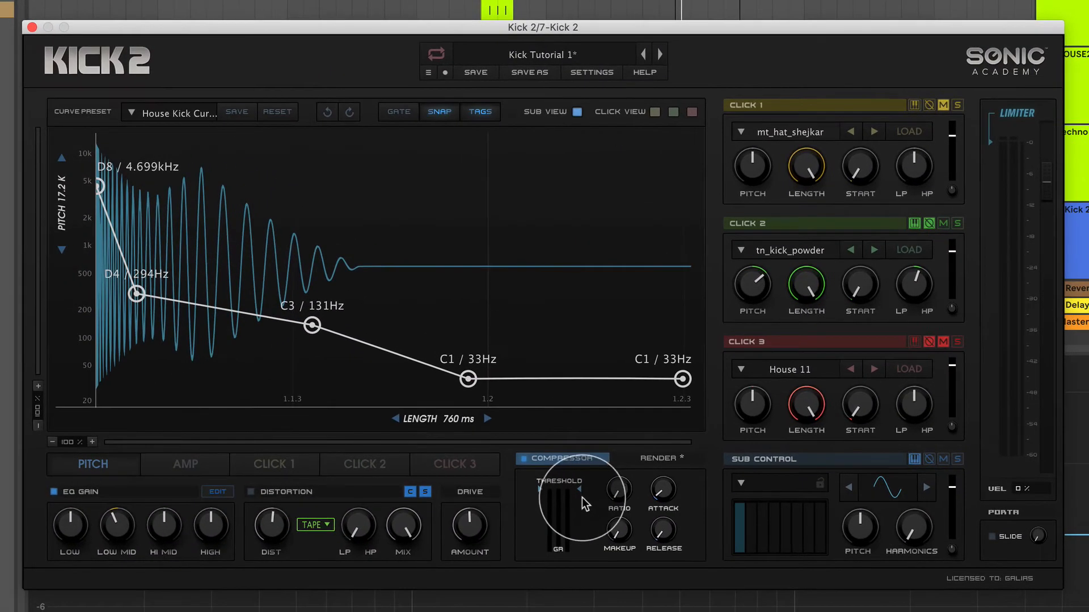
{"action": "left_click_drag", "start_coordinate": [582, 498], "coordinate": [636, 564]}
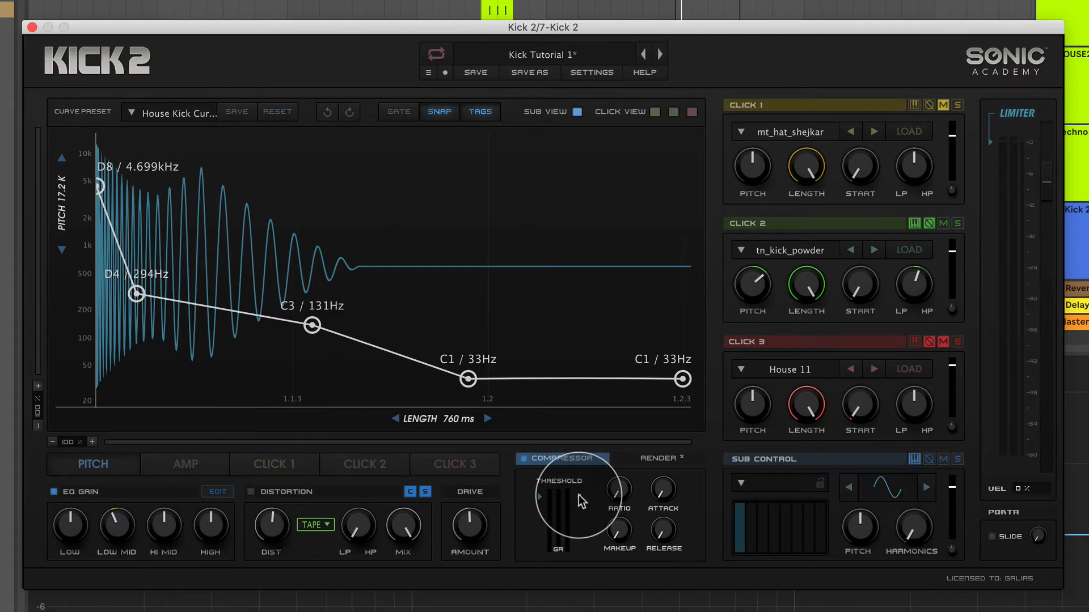
{"action": "left_click_drag", "start_coordinate": [618, 538], "coordinate": [614, 523]}
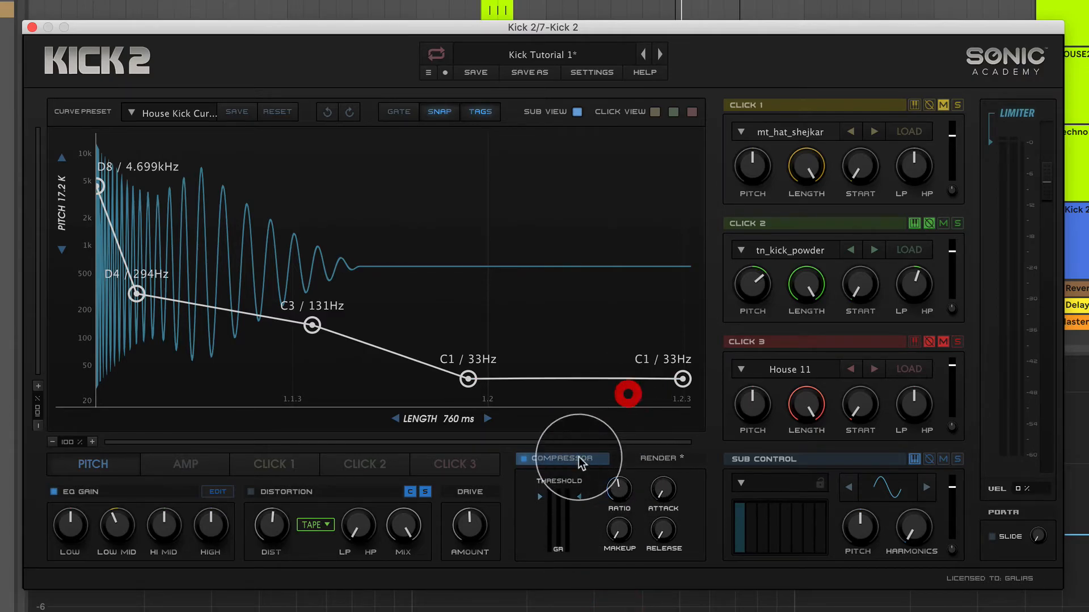
{"action": "left_click_drag", "start_coordinate": [579, 497], "coordinate": [579, 536]}
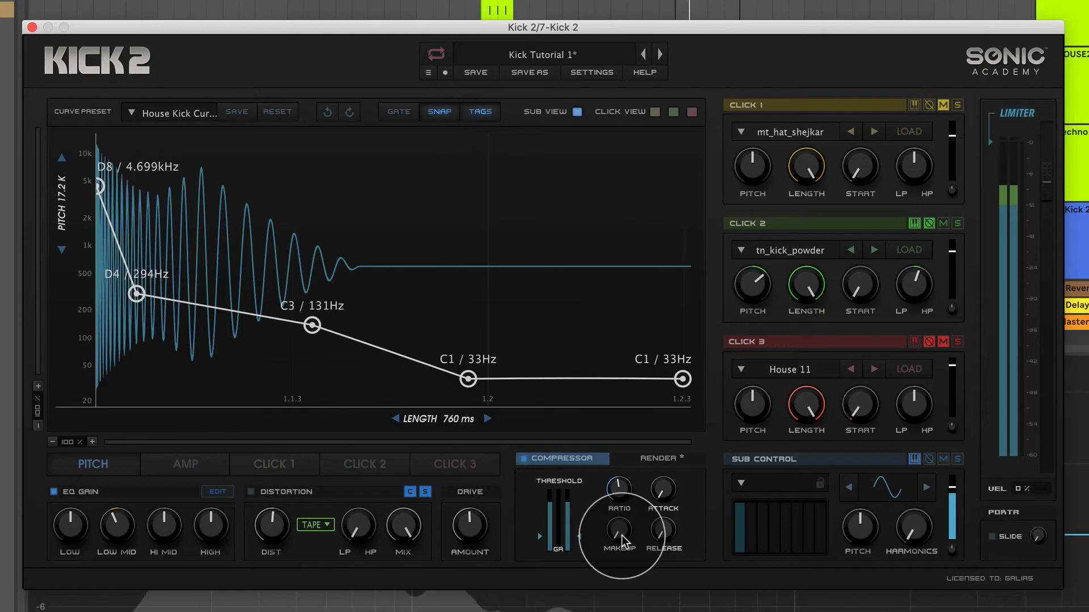
{"action": "mouse_move", "coordinate": [623, 535]}
{"action": "left_mouse_down"}
{"action": "mouse_move", "coordinate": [643, 468]}
{"action": "mouse_move", "coordinate": [617, 539]}
{"action": "left_mouse_up"}
{"action": "key", "text": "space"}
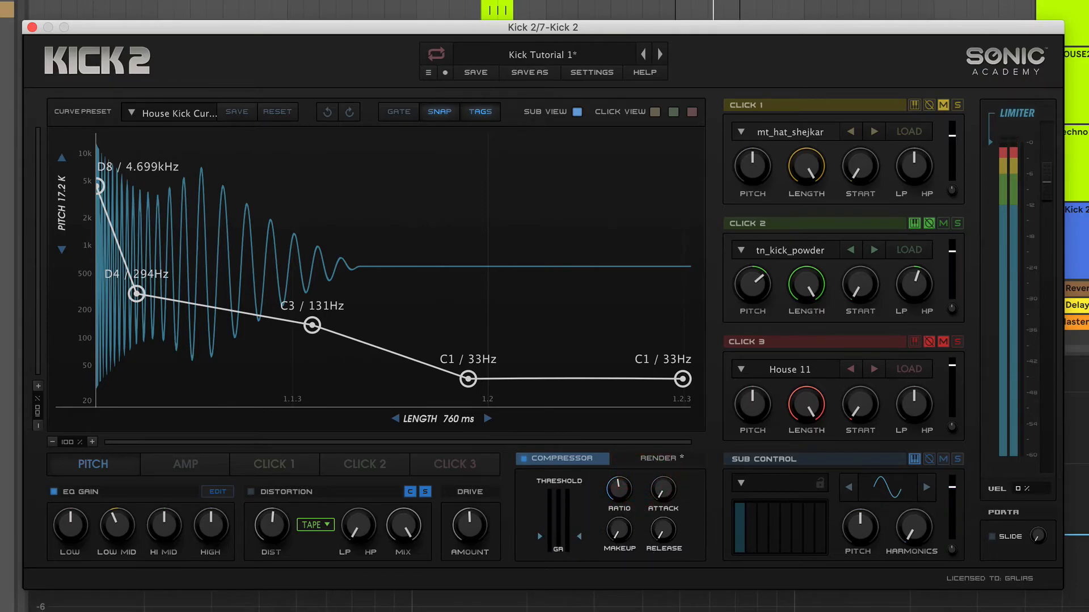
Reduce the built-in compressor's ratio and set its threshold only slightly below maximum, auditioning the kick along the way.
{"action": "left_click_drag", "start_coordinate": [606, 489], "coordinate": [584, 492]}
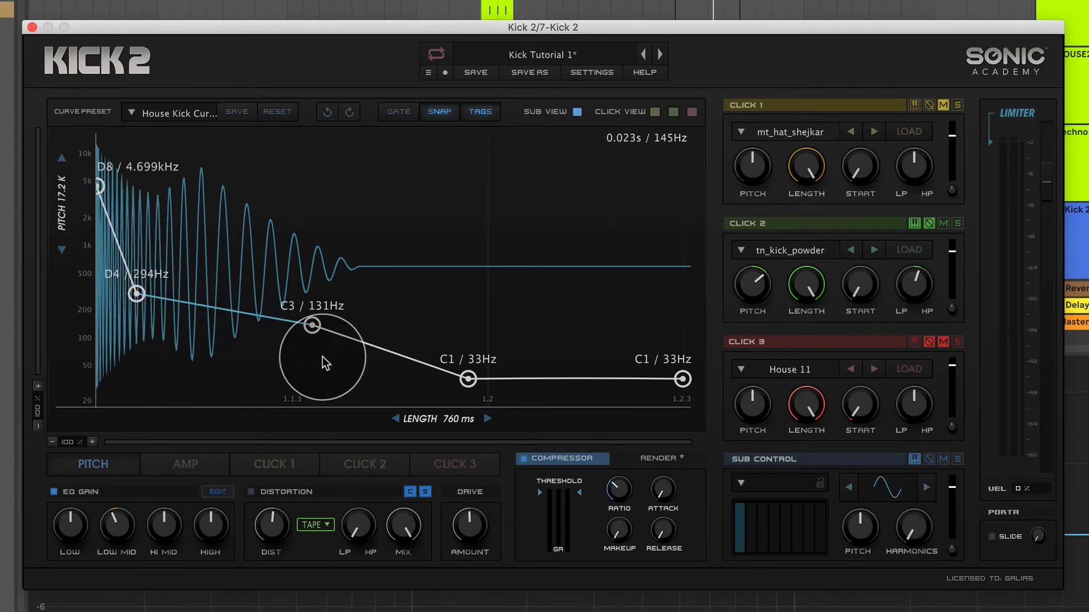
{"action": "left_click_drag", "start_coordinate": [580, 494], "coordinate": [580, 498]}
{"action": "key", "text": "space"}
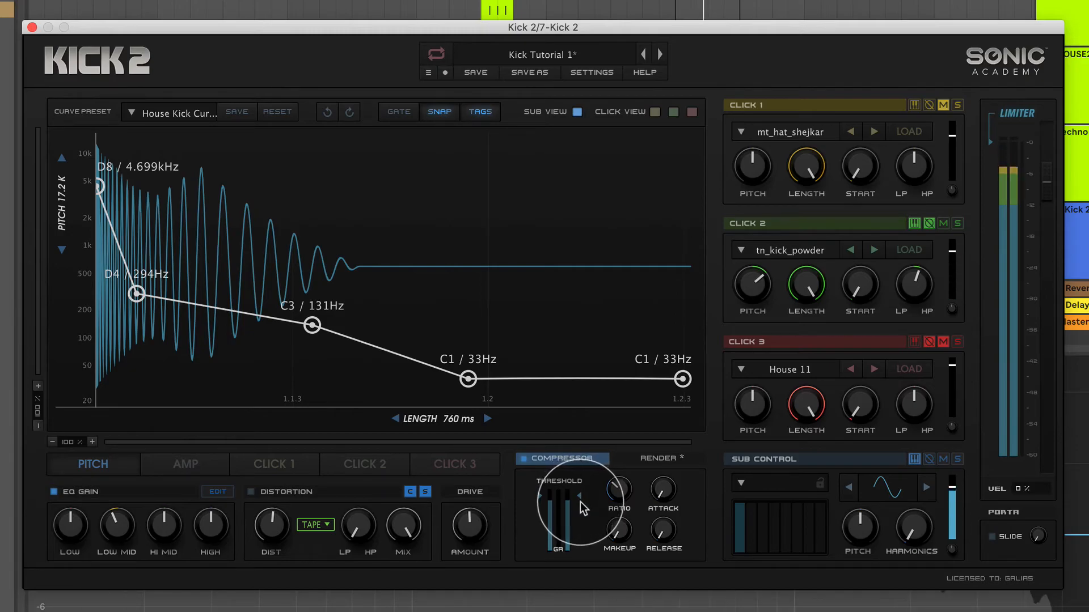
{"action": "left_click", "coordinate": [580, 501]}
{"action": "left_click", "coordinate": [579, 498]}
{"action": "mouse_move", "coordinate": [579, 498]}
{"action": "left_mouse_down"}
{"action": "mouse_move", "coordinate": [622, 486]}
{"action": "mouse_move", "coordinate": [664, 525]}
{"action": "mouse_move", "coordinate": [659, 566]}
{"action": "mouse_move", "coordinate": [664, 553]}
{"action": "left_mouse_up"}
{"action": "key", "text": "space"}
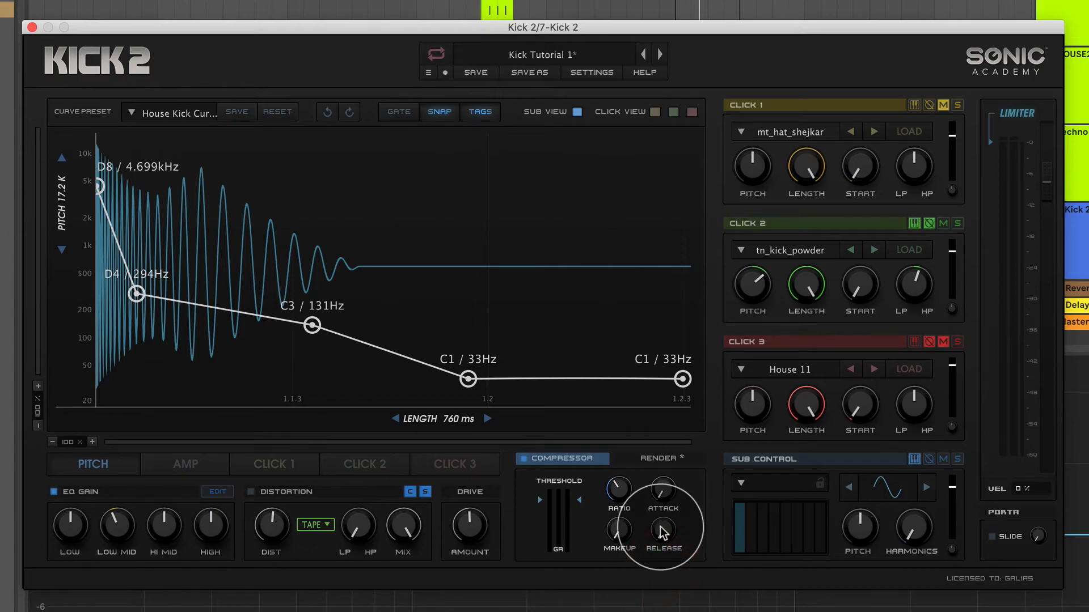
{"action": "left_click_drag", "start_coordinate": [578, 499], "coordinate": [580, 505]}
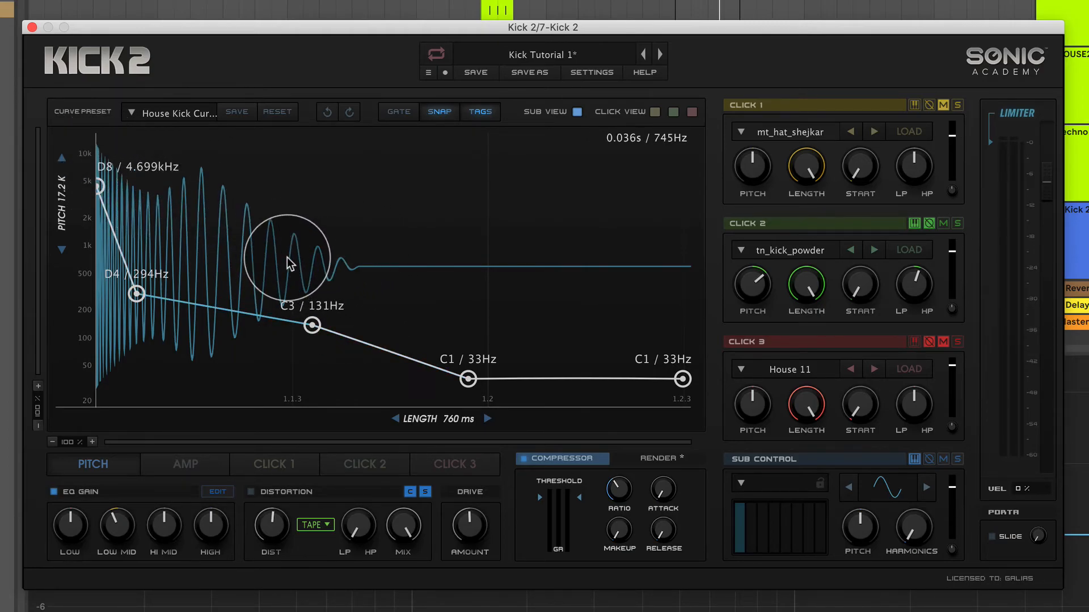
Reshape the start of Kick 2's amp envelope, setting the initial level to about 0.73 and the following node to about 0.76.
{"action": "left_click", "coordinate": [211, 455]}
{"action": "left_click_drag", "start_coordinate": [99, 137], "coordinate": [99, 297]}
{"action": "left_click_drag", "start_coordinate": [209, 168], "coordinate": [209, 122]}
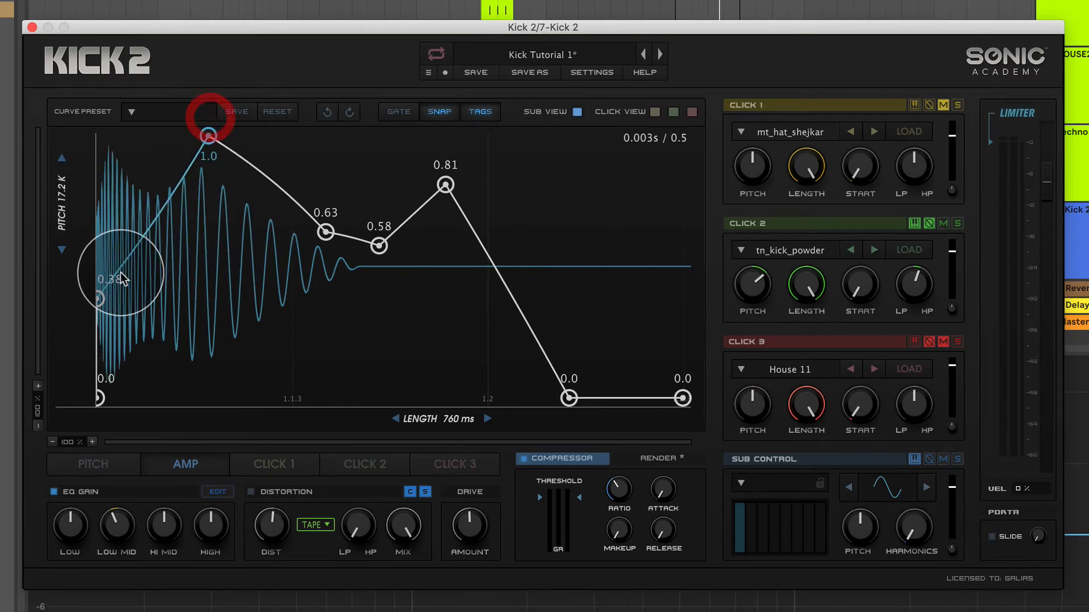
{"action": "left_click_drag", "start_coordinate": [88, 292], "coordinate": [86, 175]}
{"action": "left_click_drag", "start_coordinate": [207, 144], "coordinate": [207, 216]}
{"action": "mouse_move", "coordinate": [99, 186]}
{"action": "left_mouse_down"}
{"action": "mouse_move", "coordinate": [100, 161]}
{"action": "mouse_move", "coordinate": [99, 208]}
{"action": "left_mouse_up"}
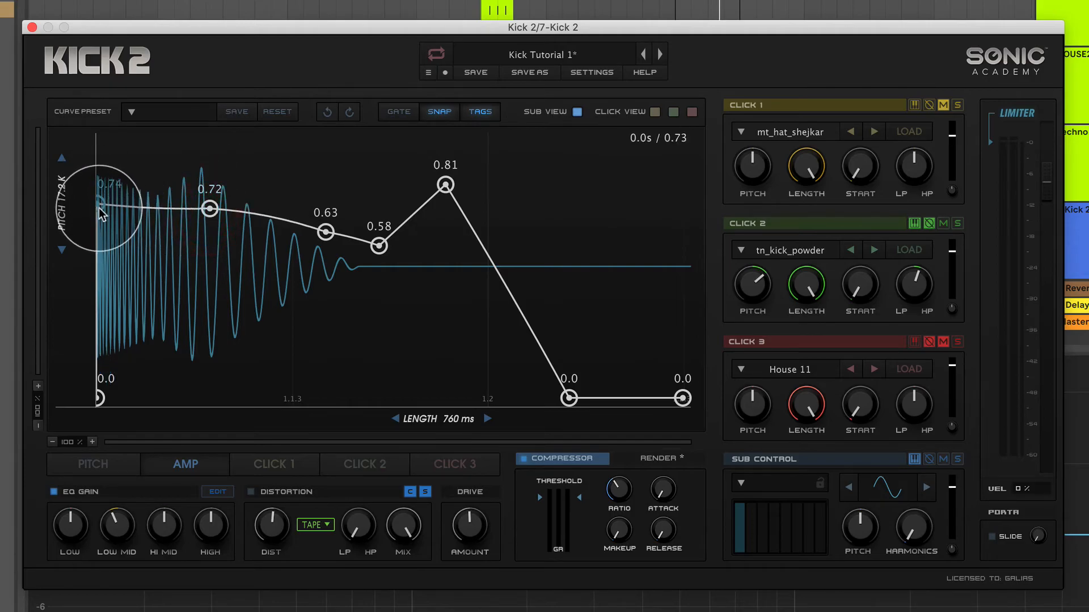
{"action": "left_click_drag", "start_coordinate": [209, 208], "coordinate": [209, 198]}
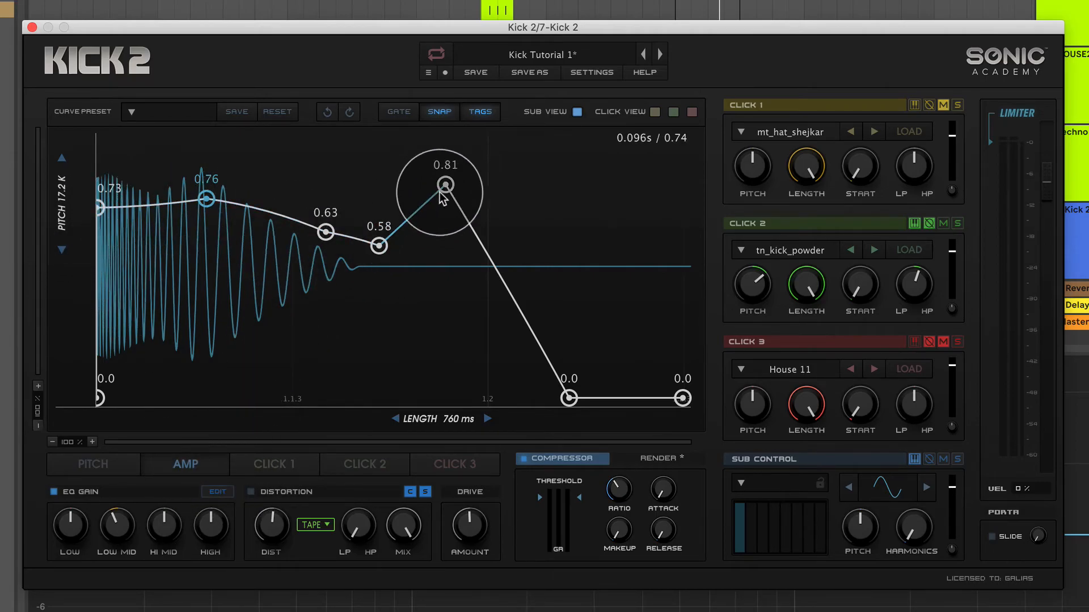
Check the Click 1 envelope, and return to the amp envelope.
{"action": "left_click", "coordinate": [279, 468]}
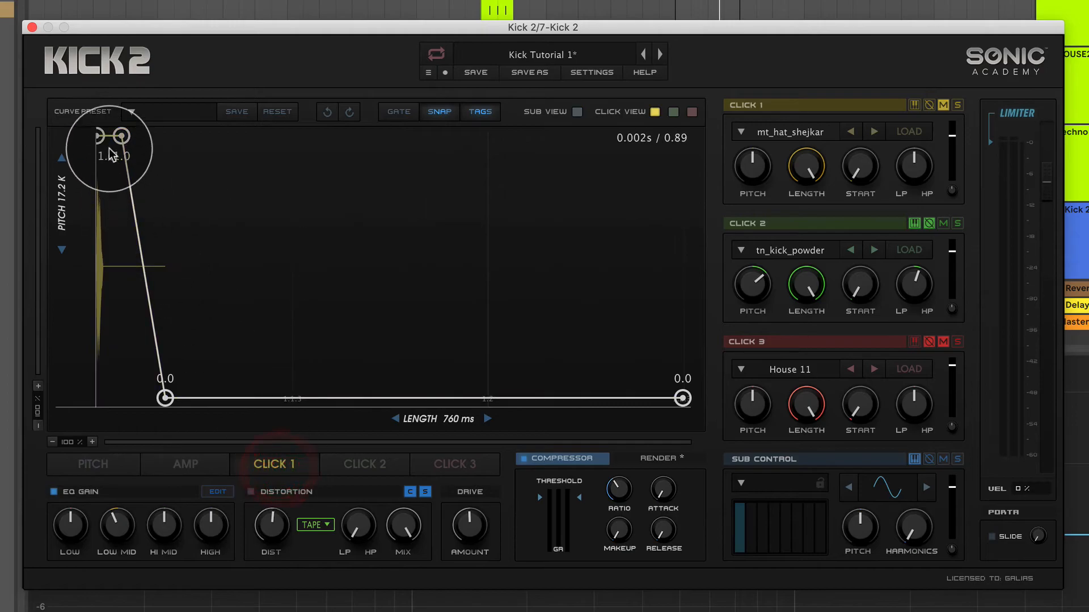
{"action": "left_click", "coordinate": [190, 464]}
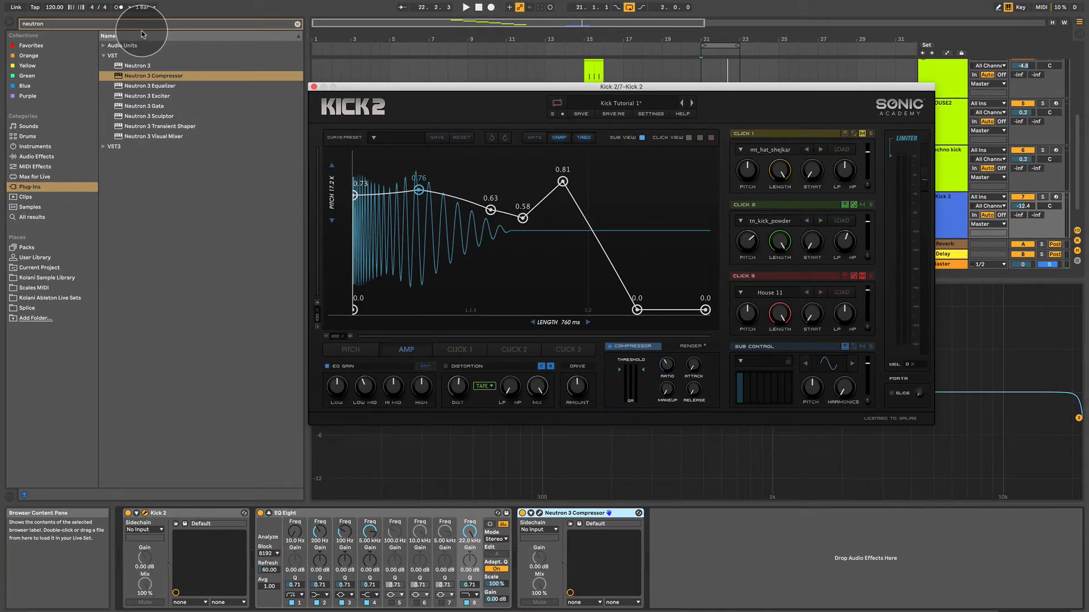
Search the plug-ins for 76 and add CLA-76 Stereo after the Neutron 3 Compressor, repositioning its window over Kick 2.
{"action": "left_click", "coordinate": [141, 24]}
{"action": "type", "text": "76"}
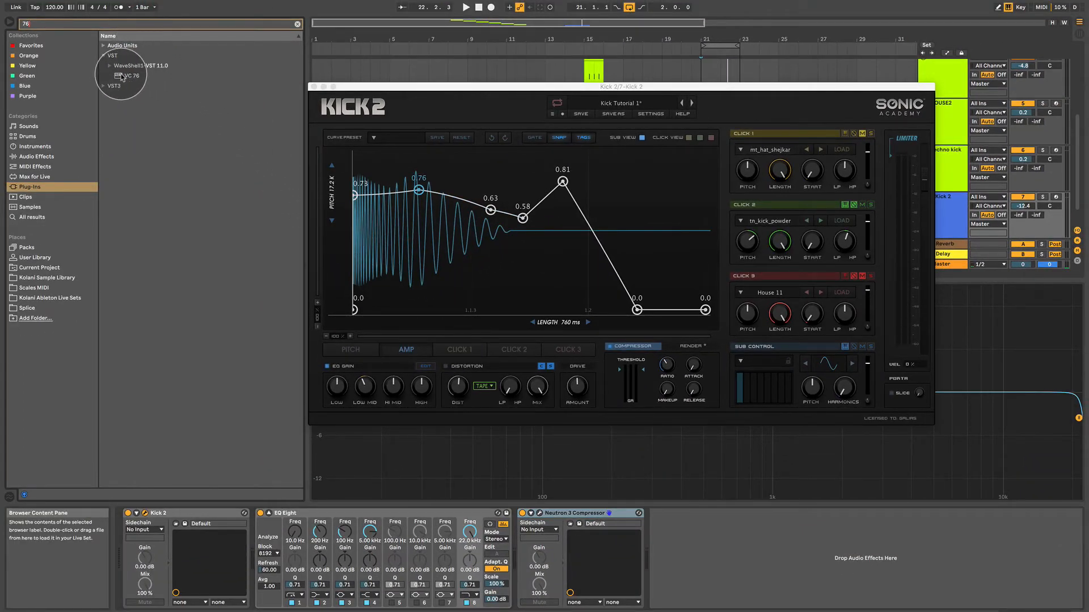
{"action": "left_click", "coordinate": [113, 65]}
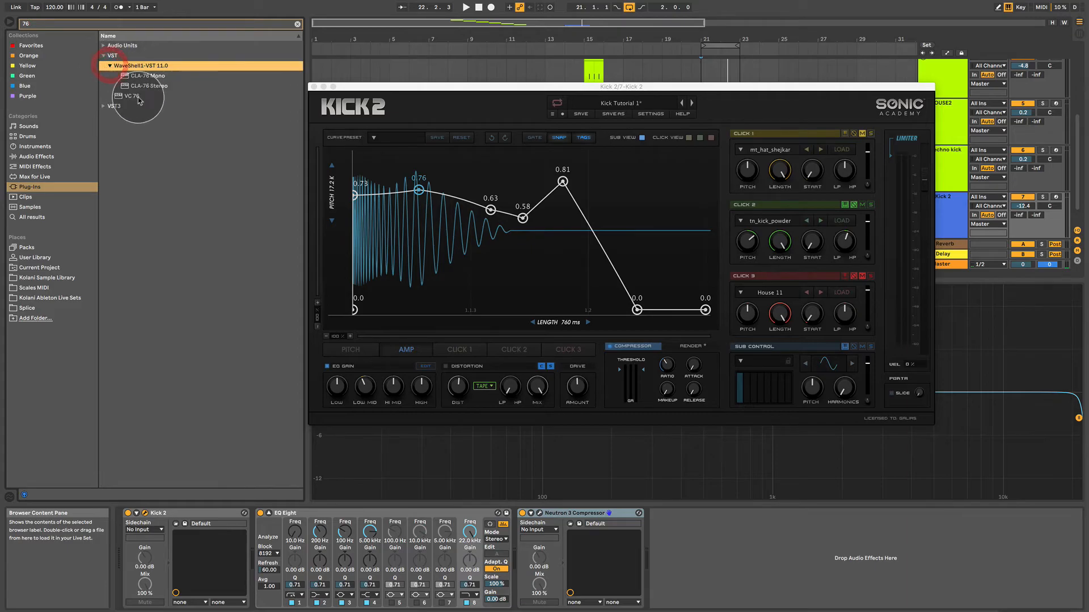
{"action": "left_click_drag", "start_coordinate": [136, 86], "coordinate": [743, 562]}
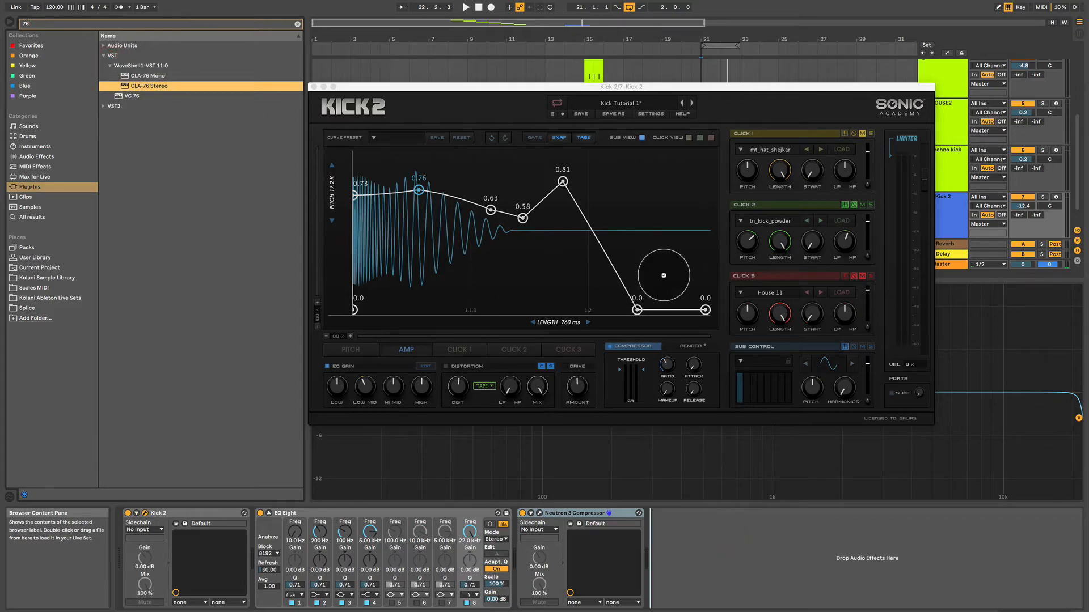
{"action": "left_click_drag", "start_coordinate": [518, 92], "coordinate": [498, 160]}
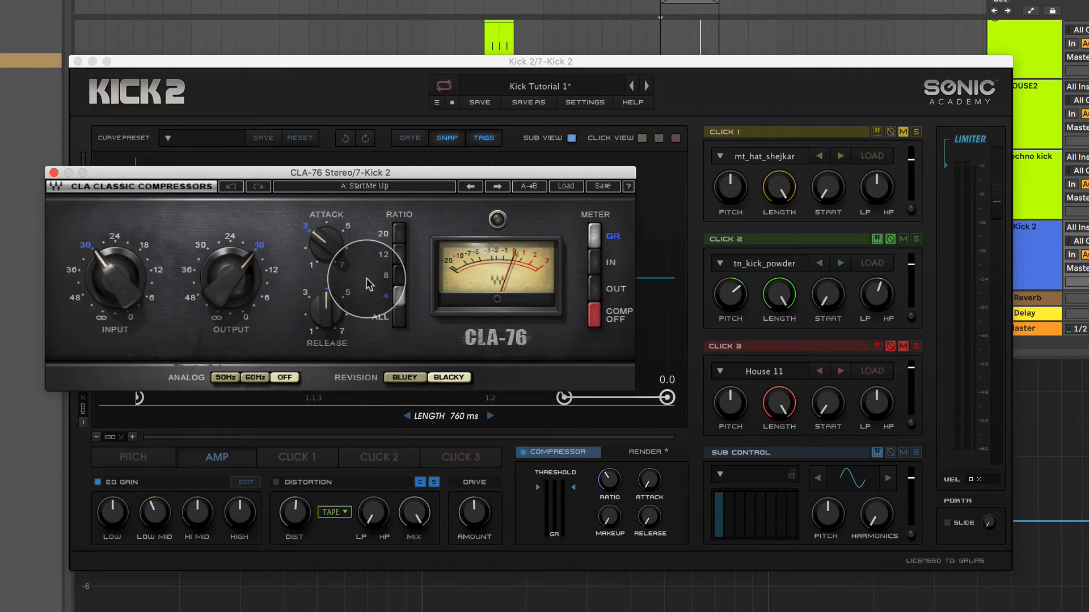
Set the CLA-76 ratio to ALL, attack and release to 7, and output to about 24.
{"action": "left_click", "coordinate": [340, 540]}
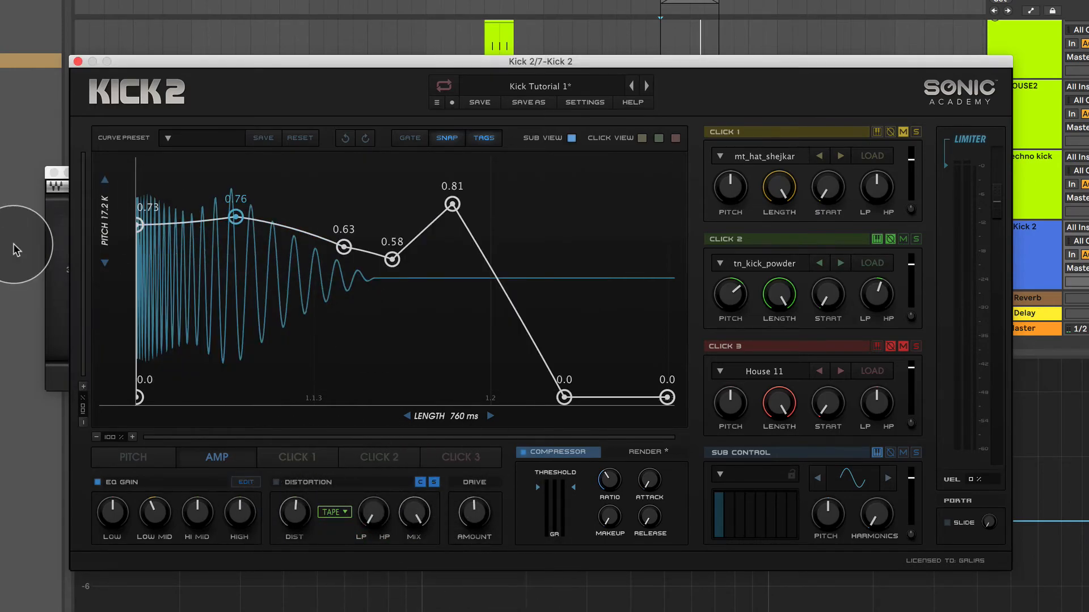
{"action": "left_click", "coordinate": [61, 245]}
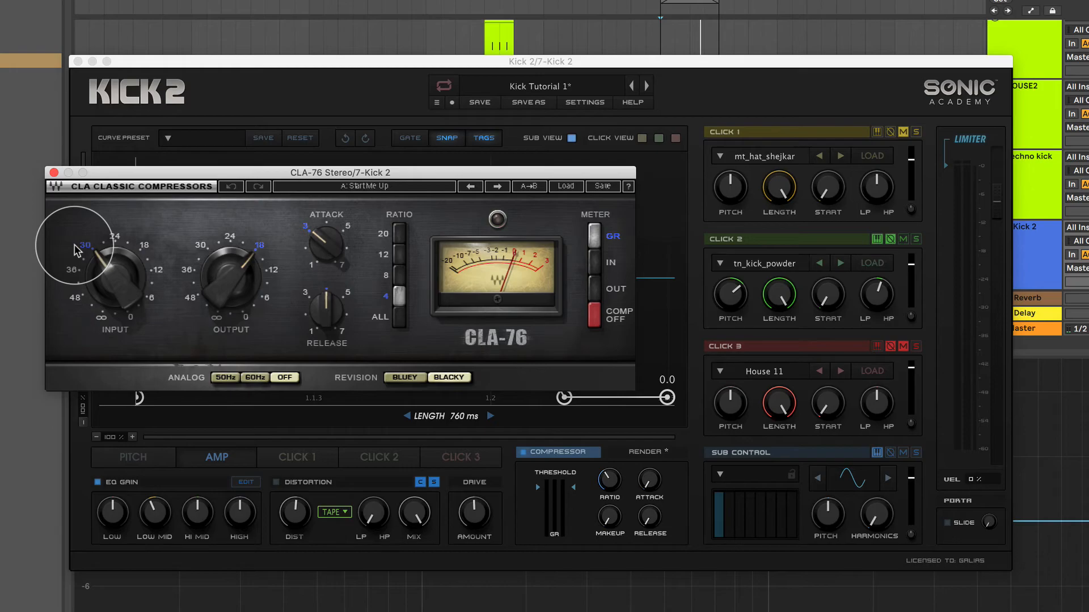
{"action": "left_click", "coordinate": [388, 318]}
{"action": "left_click_drag", "start_coordinate": [325, 244], "coordinate": [320, 270]}
{"action": "left_click_drag", "start_coordinate": [324, 312], "coordinate": [356, 460]}
{"action": "left_click_drag", "start_coordinate": [229, 280], "coordinate": [238, 293]}
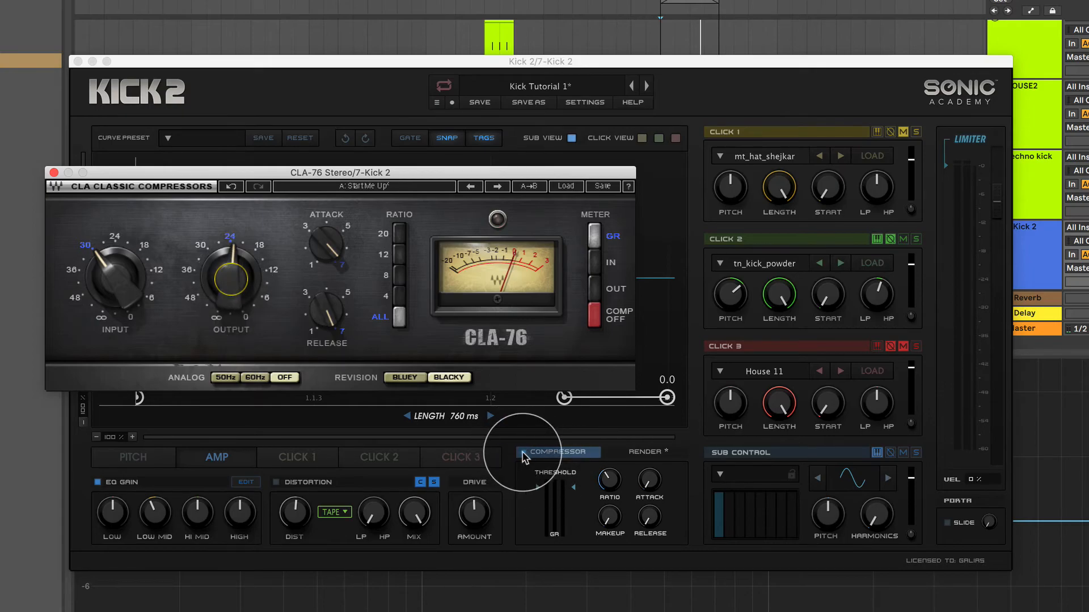
Switch off Kick 2's built-in compressor and set the CLA-76 output to about 30.
{"action": "left_click", "coordinate": [523, 454]}
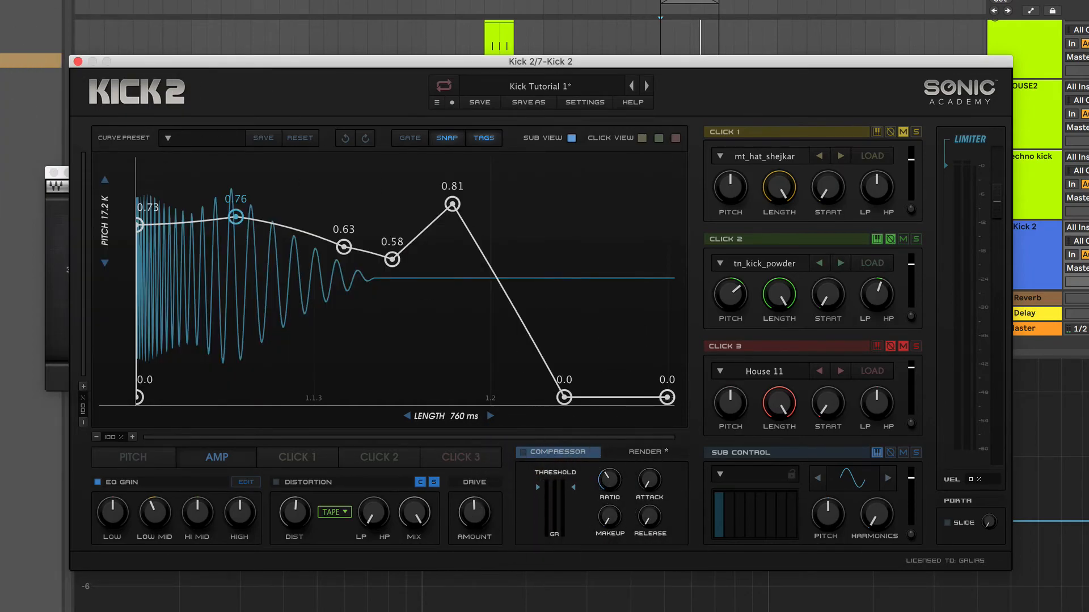
{"action": "left_click", "coordinate": [57, 235]}
{"action": "left_click_drag", "start_coordinate": [229, 279], "coordinate": [230, 294]}
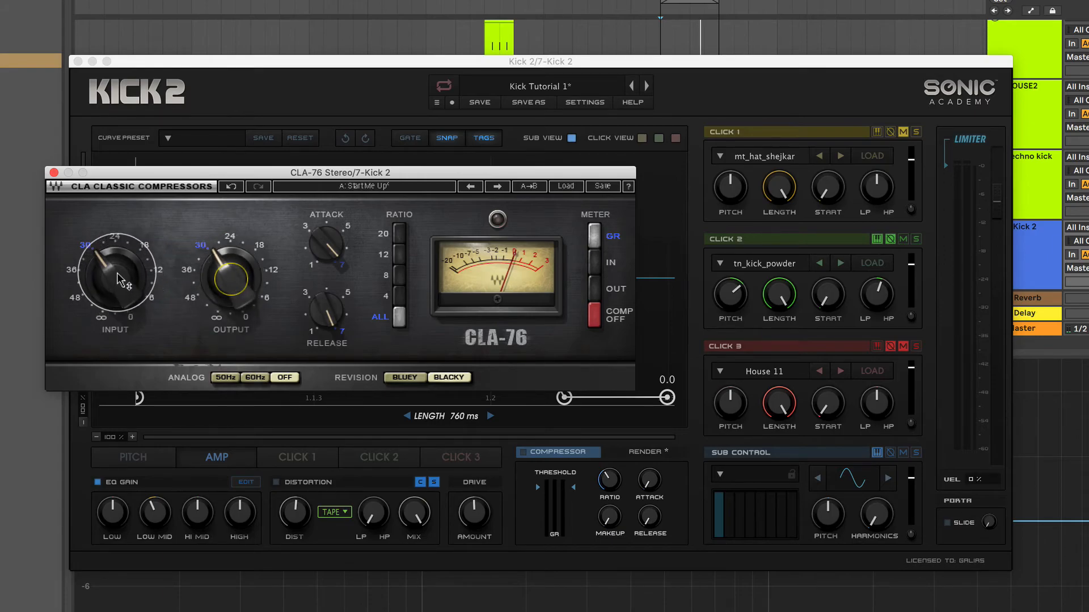
Drive the CLA-76 input up to about 20 and raise its output slightly while auditioning the kick.
{"action": "left_click_drag", "start_coordinate": [112, 288], "coordinate": [110, 284]}
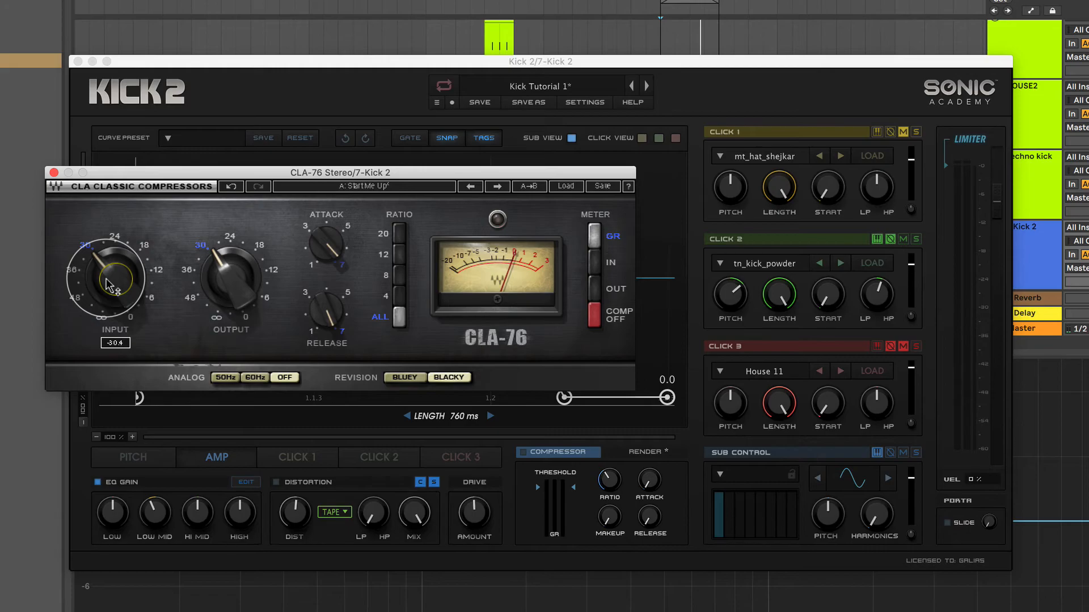
{"action": "left_click_drag", "start_coordinate": [109, 284], "coordinate": [109, 249]}
{"action": "mouse_move", "coordinate": [231, 283]}
{"action": "left_mouse_down"}
{"action": "mouse_move", "coordinate": [231, 261]}
{"action": "mouse_move", "coordinate": [231, 272]}
{"action": "left_mouse_up"}
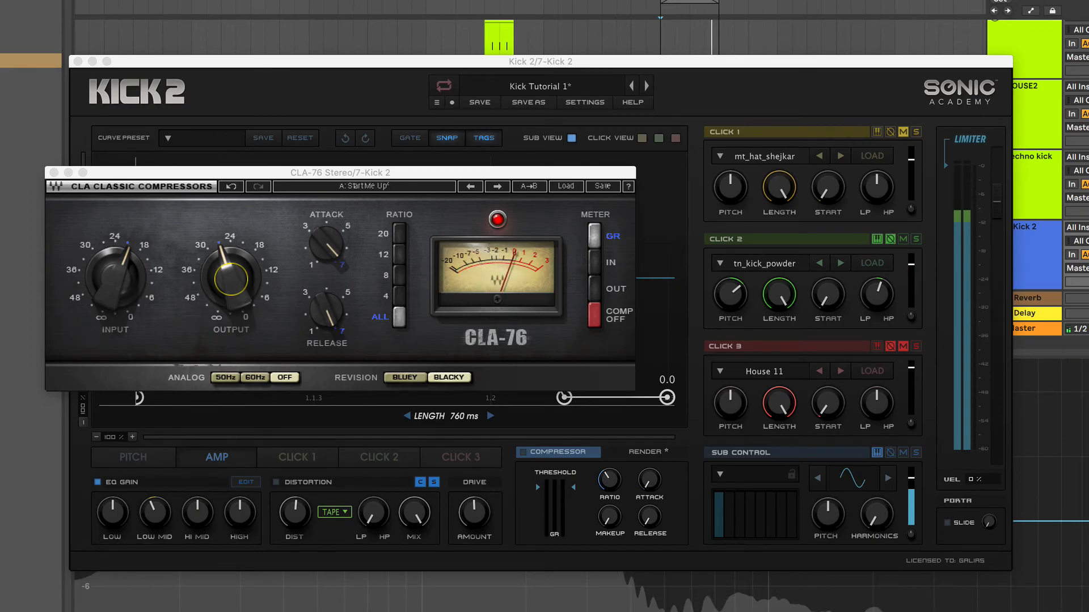
{"action": "left_click_drag", "start_coordinate": [233, 275], "coordinate": [231, 274]}
Back the CLA-76 input off to about 33 and set the output to 24, comparing the compression on the kick.
{"action": "left_click_drag", "start_coordinate": [325, 244], "coordinate": [322, 234]}
{"action": "left_click_drag", "start_coordinate": [231, 277], "coordinate": [231, 286]}
{"action": "left_click_drag", "start_coordinate": [116, 277], "coordinate": [116, 286]}
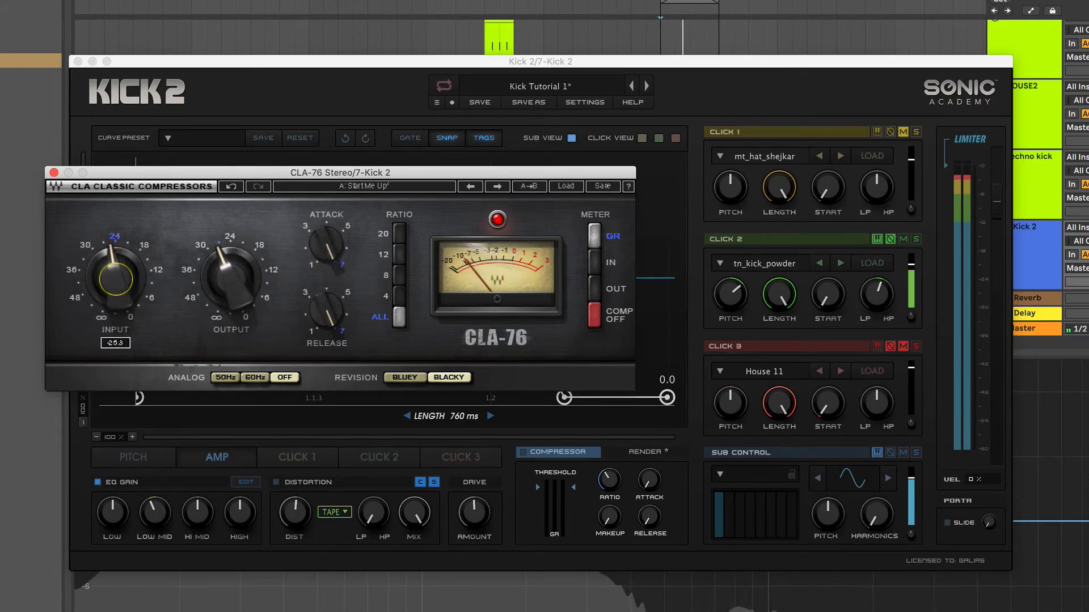
{"action": "left_click_drag", "start_coordinate": [229, 275], "coordinate": [229, 269]}
{"action": "left_click_drag", "start_coordinate": [117, 276], "coordinate": [117, 296]}
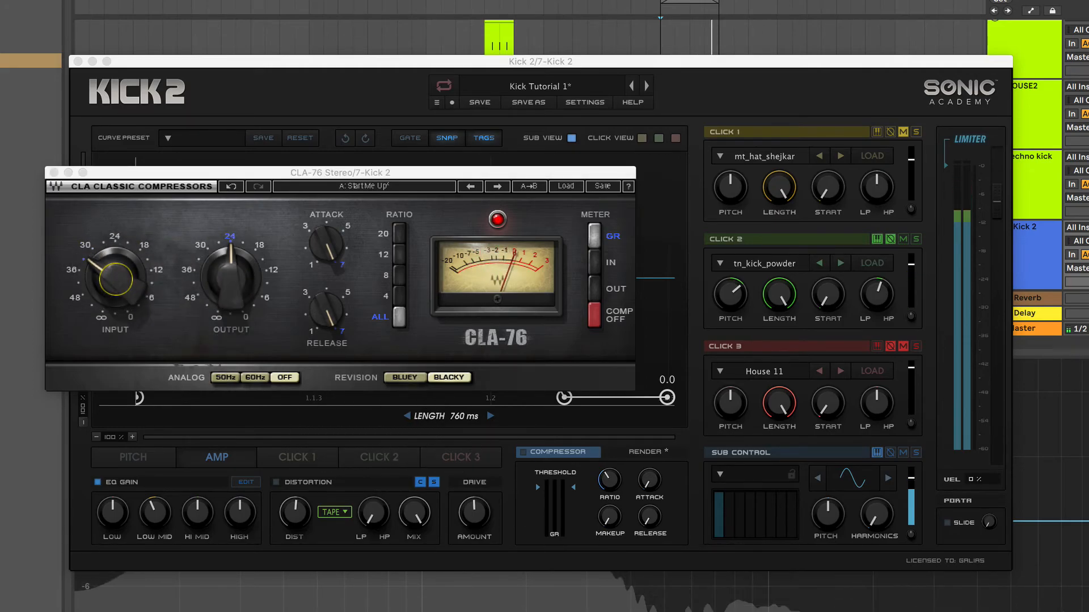
Reduce the CLA-76 attack, raise the input to about 27, lower the output slightly, and return to the Kick 2 window.
{"action": "left_click", "coordinate": [326, 243]}
{"action": "left_click_drag", "start_coordinate": [326, 244], "coordinate": [325, 246]}
{"action": "left_click_drag", "start_coordinate": [118, 283], "coordinate": [117, 271]}
{"action": "left_click_drag", "start_coordinate": [225, 281], "coordinate": [226, 288]}
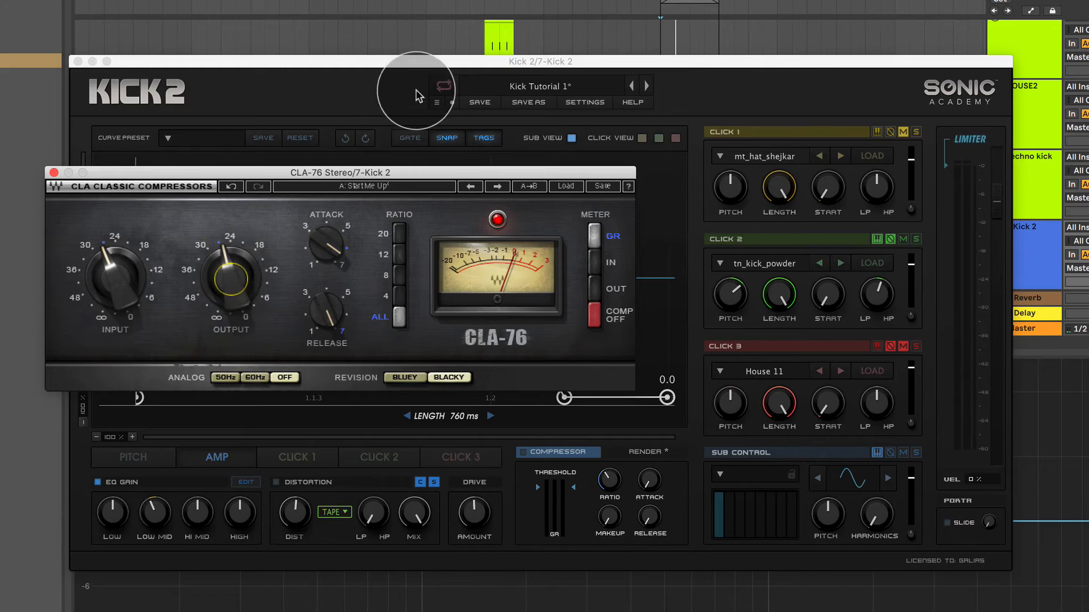
{"action": "left_click", "coordinate": [342, 69]}
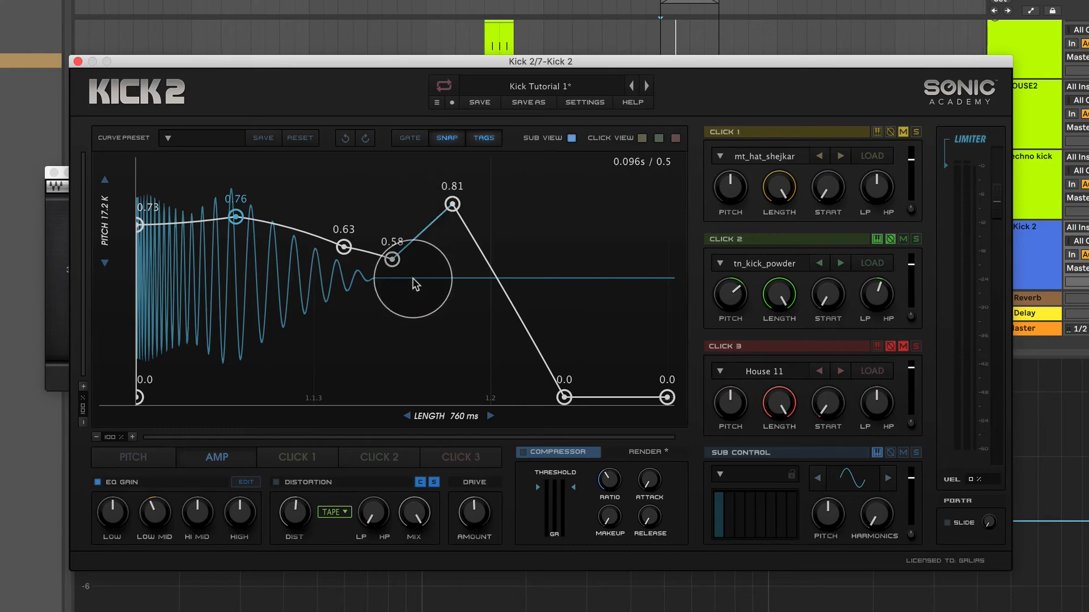
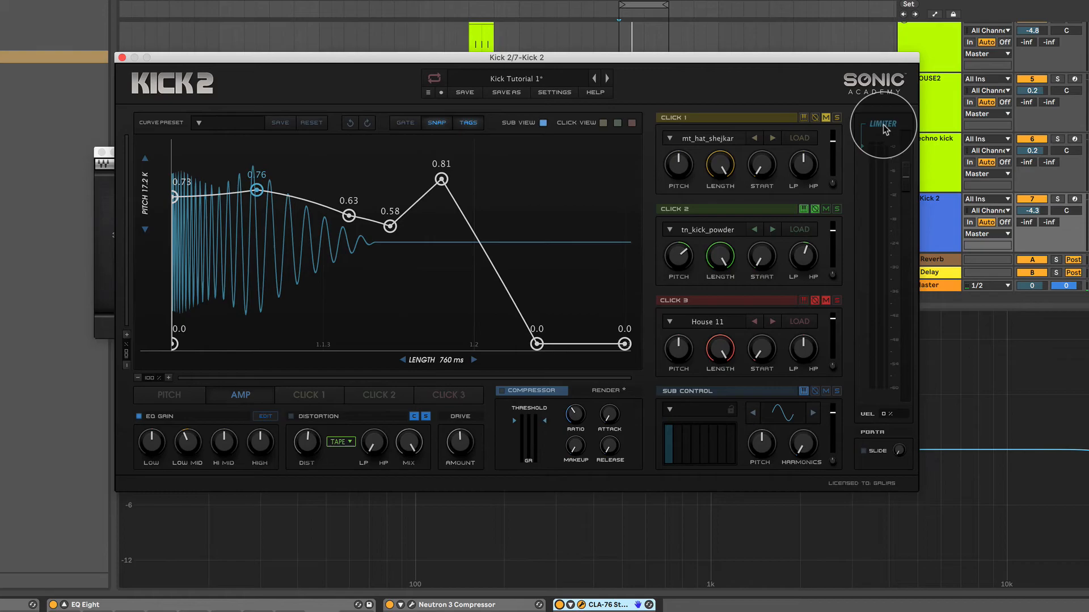
Switch off the CLA-76, bring up the Neutron 3 Compressor and lower its threshold to -17.4 dB.
{"action": "left_click", "coordinate": [560, 605]}
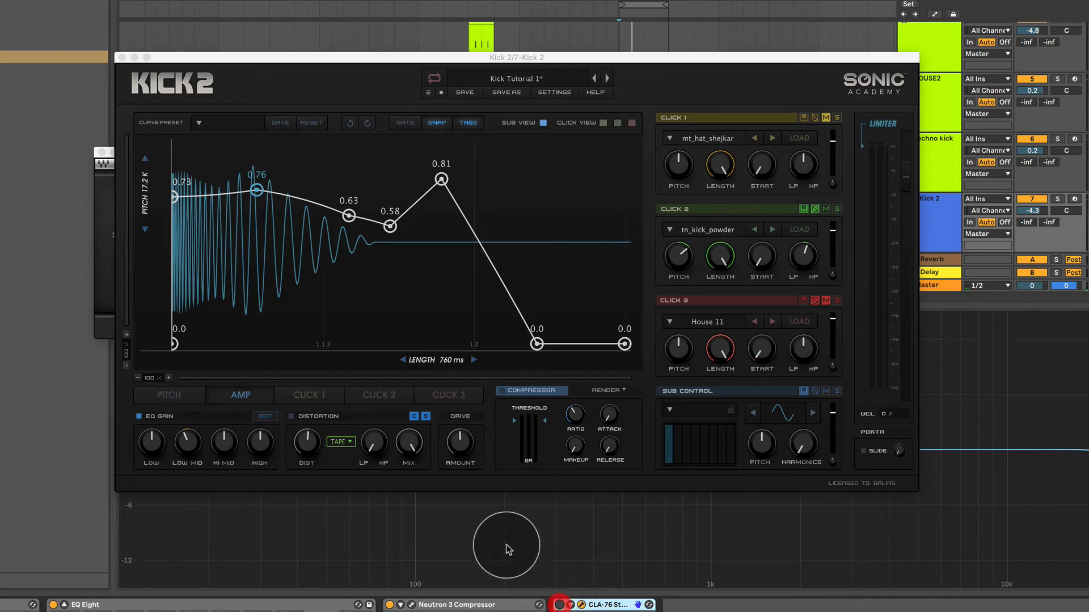
{"action": "left_click", "coordinate": [411, 605]}
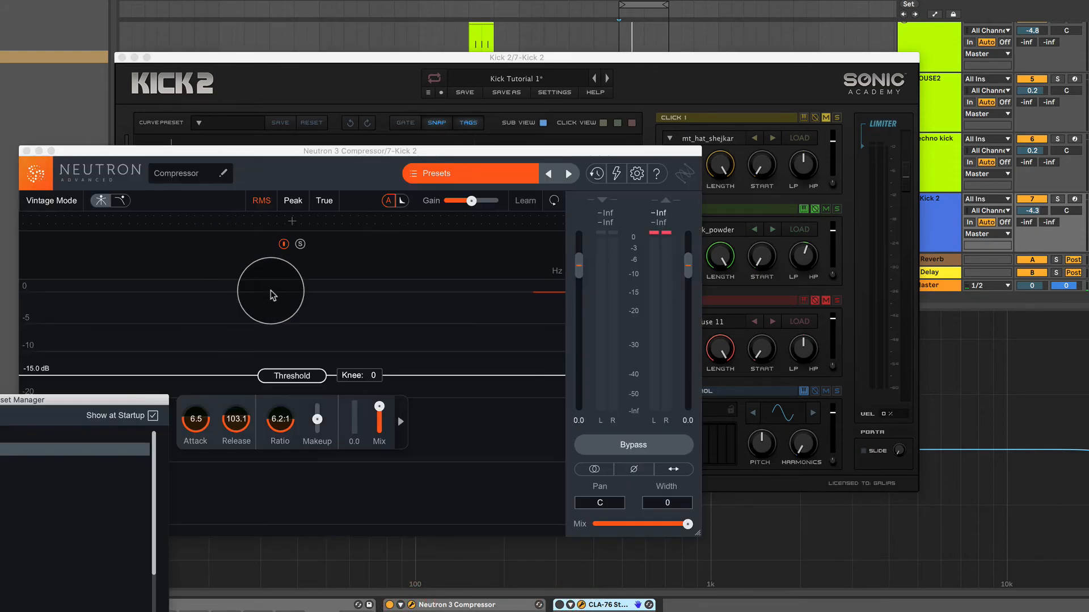
{"action": "left_click", "coordinate": [0, 400]}
{"action": "mouse_move", "coordinate": [288, 378]}
{"action": "left_mouse_down"}
{"action": "mouse_move", "coordinate": [287, 369]}
{"action": "mouse_move", "coordinate": [289, 386]}
{"action": "left_mouse_up"}
{"action": "scroll", "coordinate": [285, 432], "scroll_direction": "down", "scroll_amount": 8}
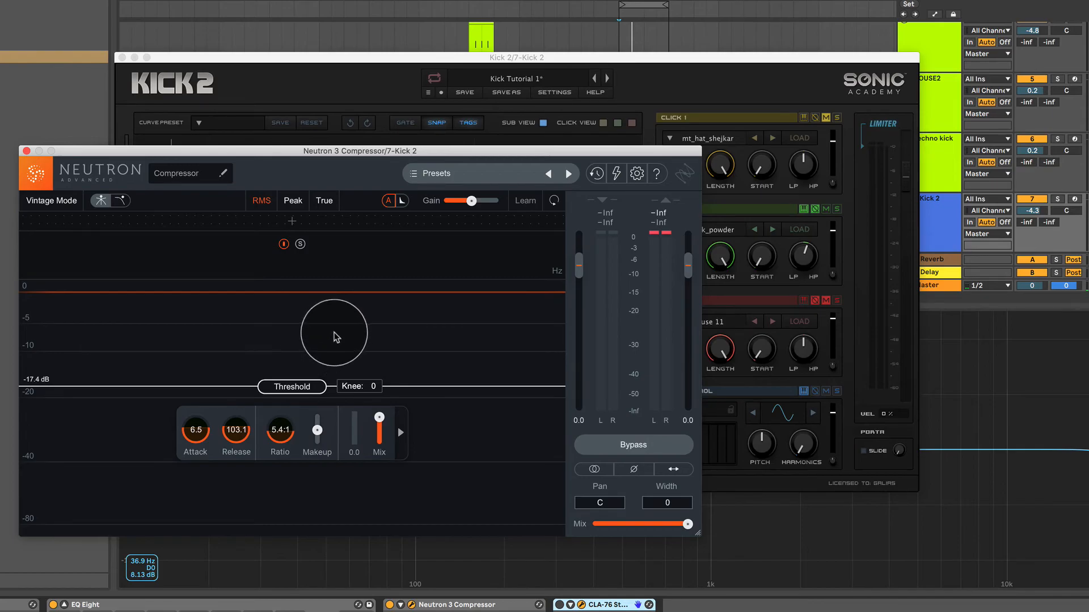
Raise the Neutron 3 Compressor's ratio to 30.0:1 and audition the kick with it.
{"action": "left_click_drag", "start_coordinate": [278, 437], "coordinate": [278, 174]}
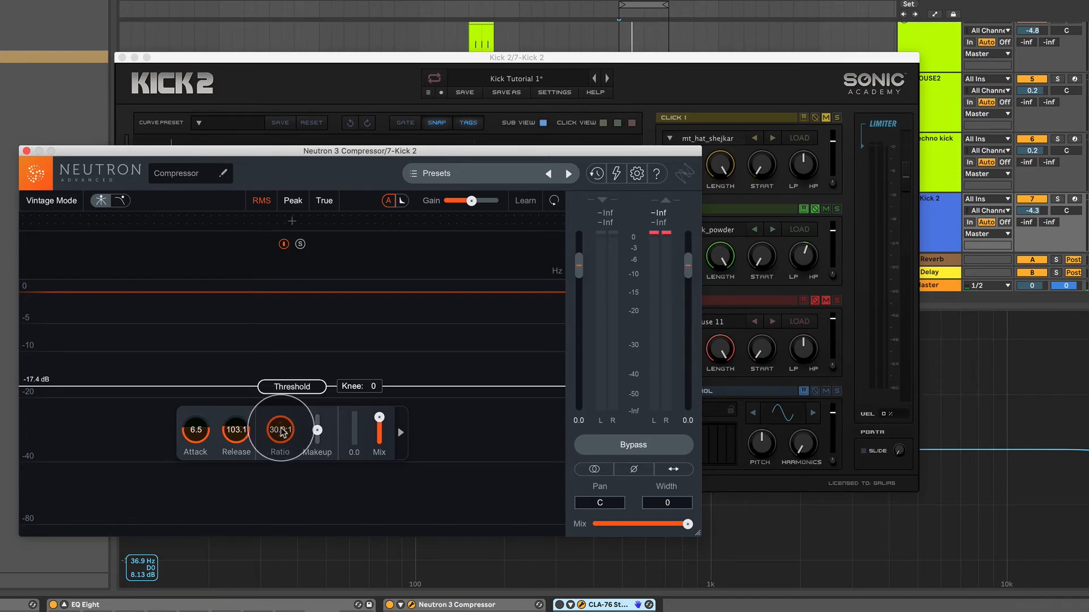
{"action": "key", "text": "space"}
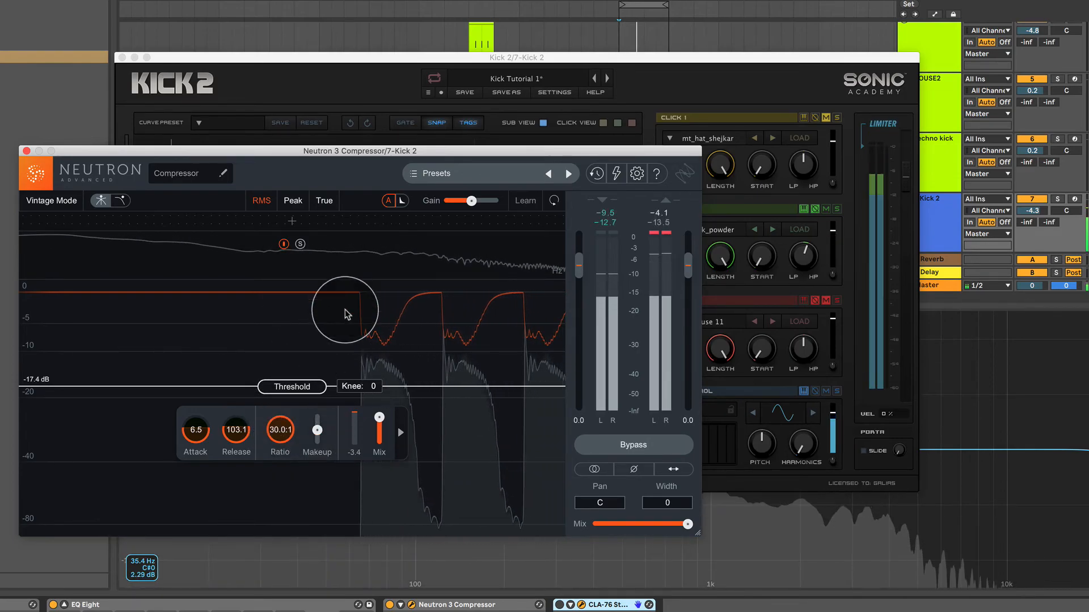
{"action": "key", "text": "space"}
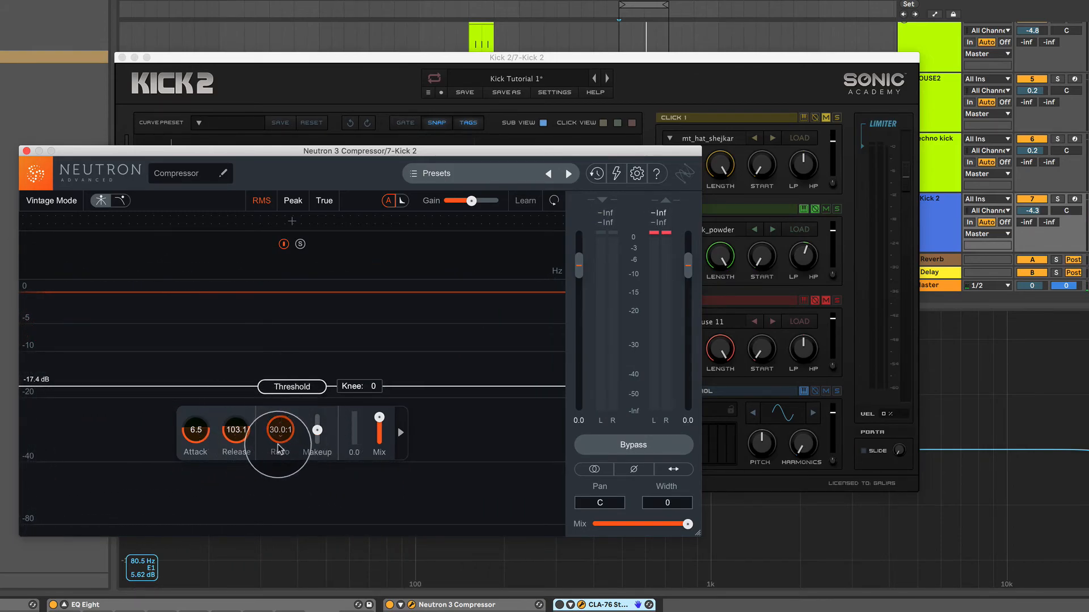
{"action": "left_click", "coordinate": [280, 387]}
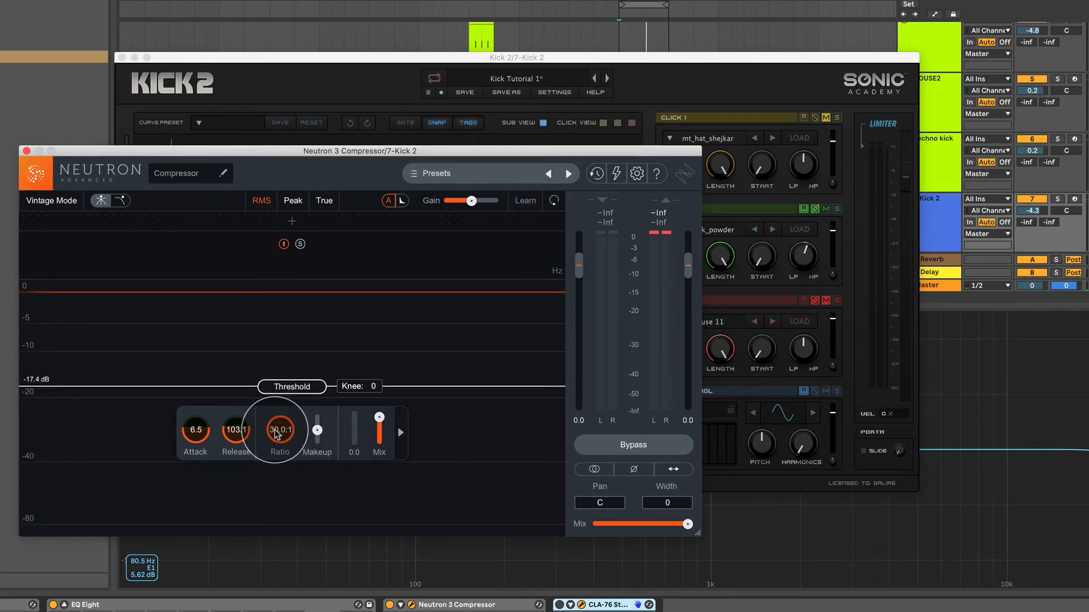
Close and switch off the Neutron 3 Compressor, and lower Kick 2's limiter threshold while auditioning the kick.
{"action": "left_click", "coordinate": [27, 151]}
{"action": "left_click", "coordinate": [389, 605]}
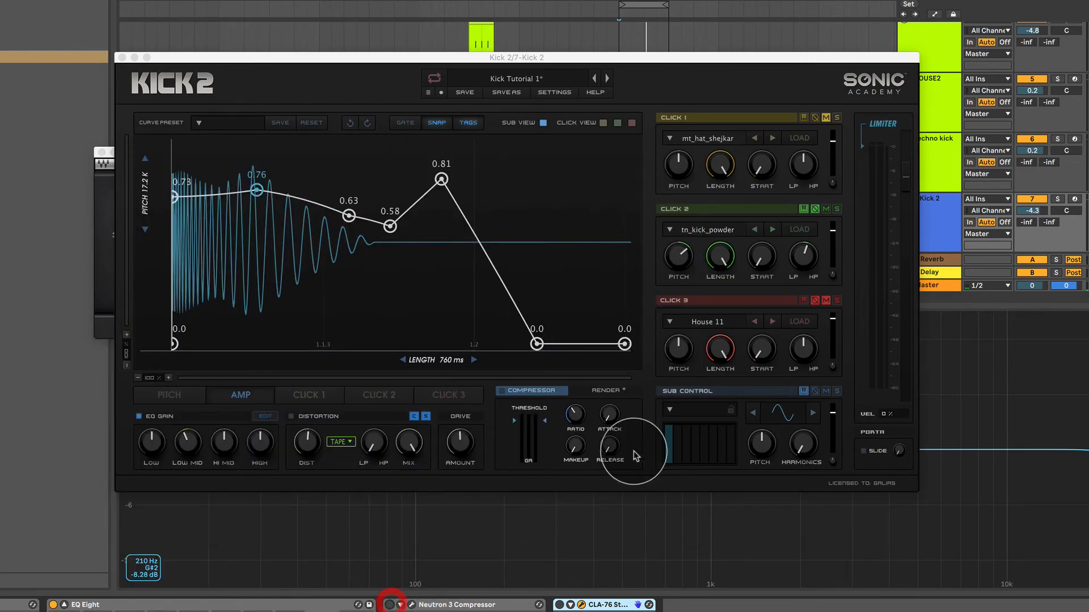
{"action": "mouse_move", "coordinate": [863, 145]}
{"action": "left_mouse_down"}
{"action": "mouse_move", "coordinate": [870, 214]}
{"action": "mouse_move", "coordinate": [870, 146]}
{"action": "left_mouse_up"}
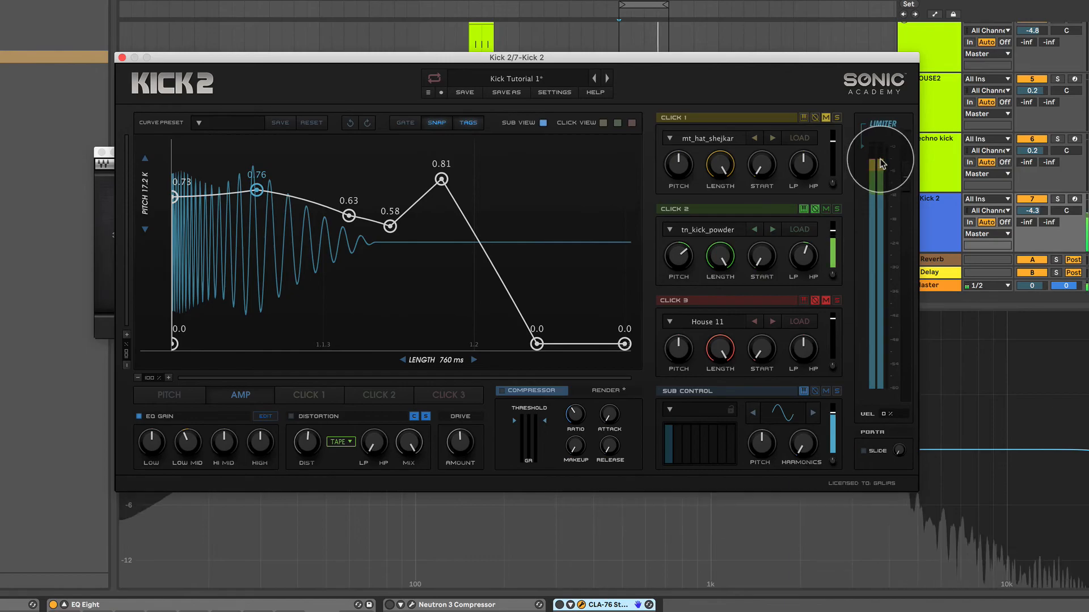
{"action": "mouse_move", "coordinate": [863, 154]}
{"action": "left_mouse_down"}
{"action": "mouse_move", "coordinate": [867, 214]}
{"action": "mouse_move", "coordinate": [840, 278]}
{"action": "mouse_move", "coordinate": [844, 298]}
{"action": "left_mouse_up"}
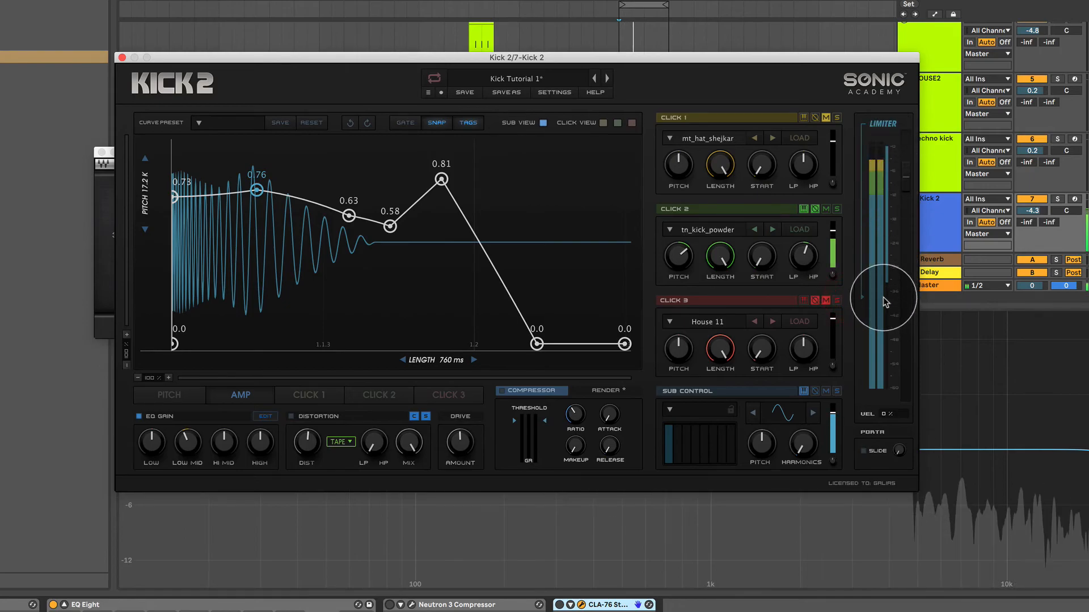
{"action": "mouse_move", "coordinate": [863, 298]}
{"action": "left_mouse_down"}
{"action": "mouse_move", "coordinate": [856, 134]}
{"action": "mouse_move", "coordinate": [857, 250]}
{"action": "left_mouse_up"}
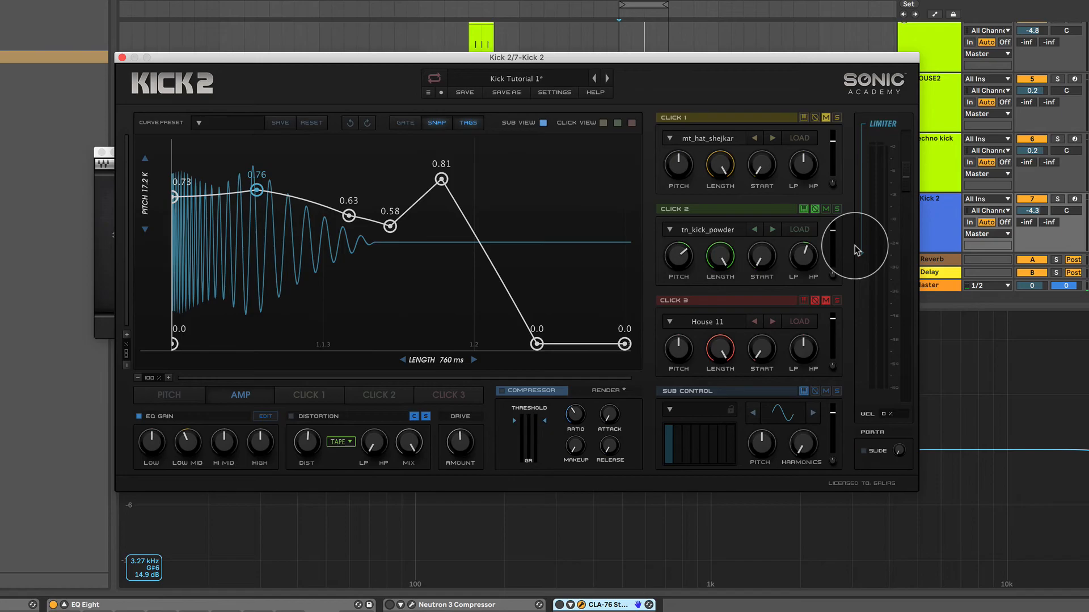
{"action": "mouse_move", "coordinate": [582, 448]}
{"action": "mouse_move", "coordinate": [581, 448]}
{"action": "left_mouse_down"}
{"action": "mouse_move", "coordinate": [568, 419]}
{"action": "mouse_move", "coordinate": [585, 414]}
{"action": "mouse_move", "coordinate": [581, 476]}
{"action": "mouse_move", "coordinate": [567, 437]}
{"action": "mouse_move", "coordinate": [581, 437]}
{"action": "left_mouse_up"}
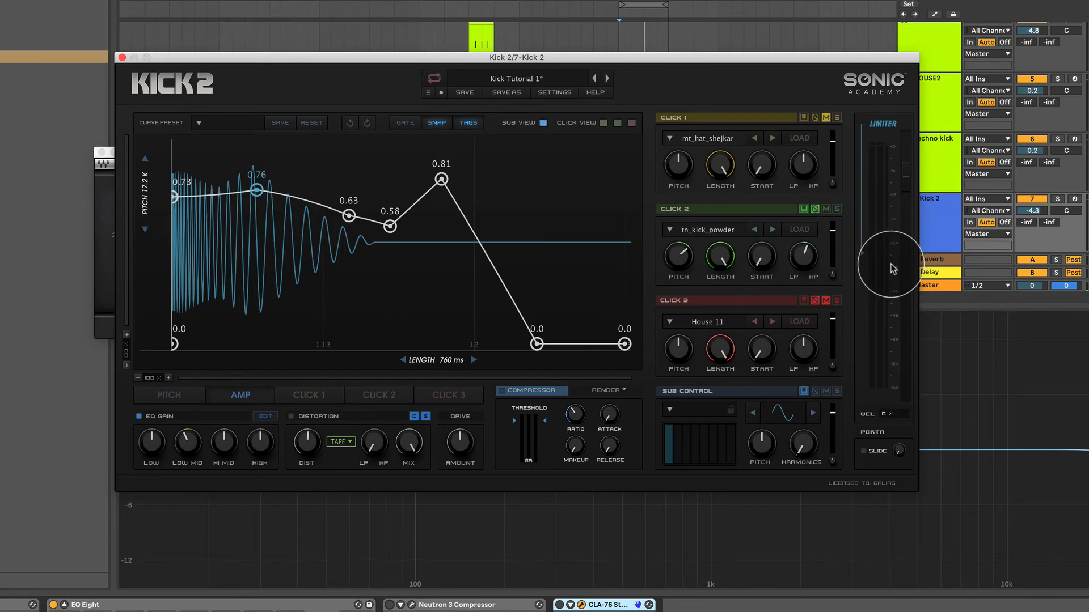
Choose None as the limiter lookahead in Kick 2's settings and close them.
{"action": "left_click", "coordinate": [567, 94]}
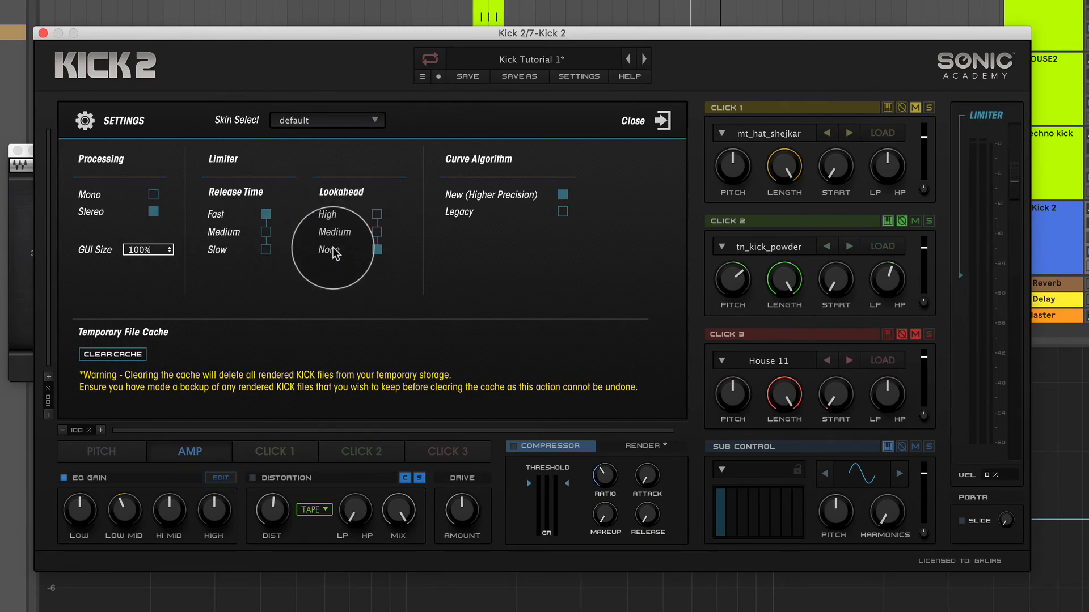
{"action": "left_click", "coordinate": [375, 249]}
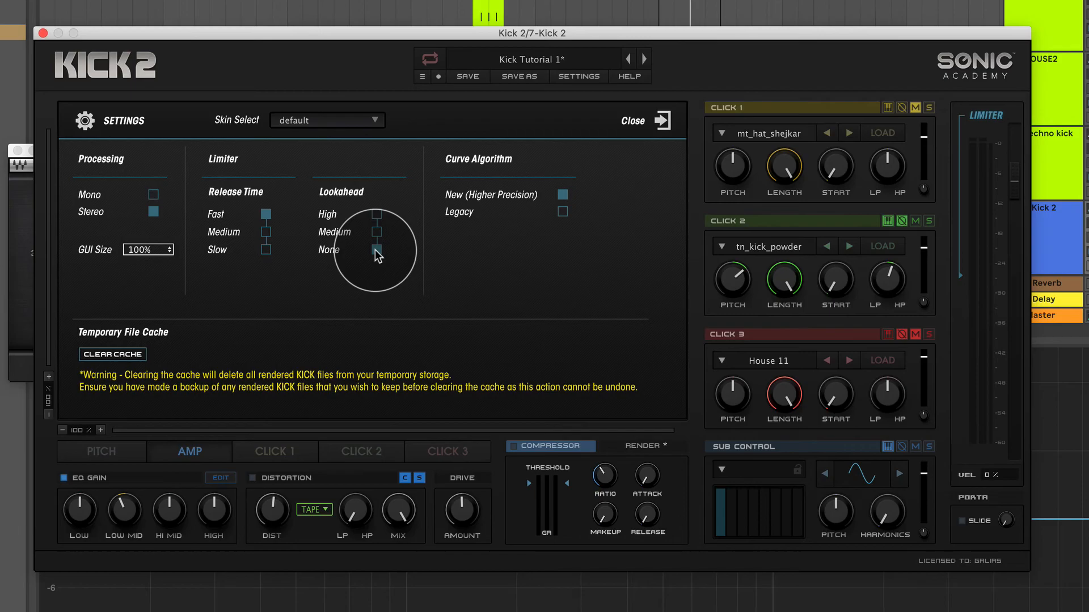
{"action": "left_click", "coordinate": [659, 120]}
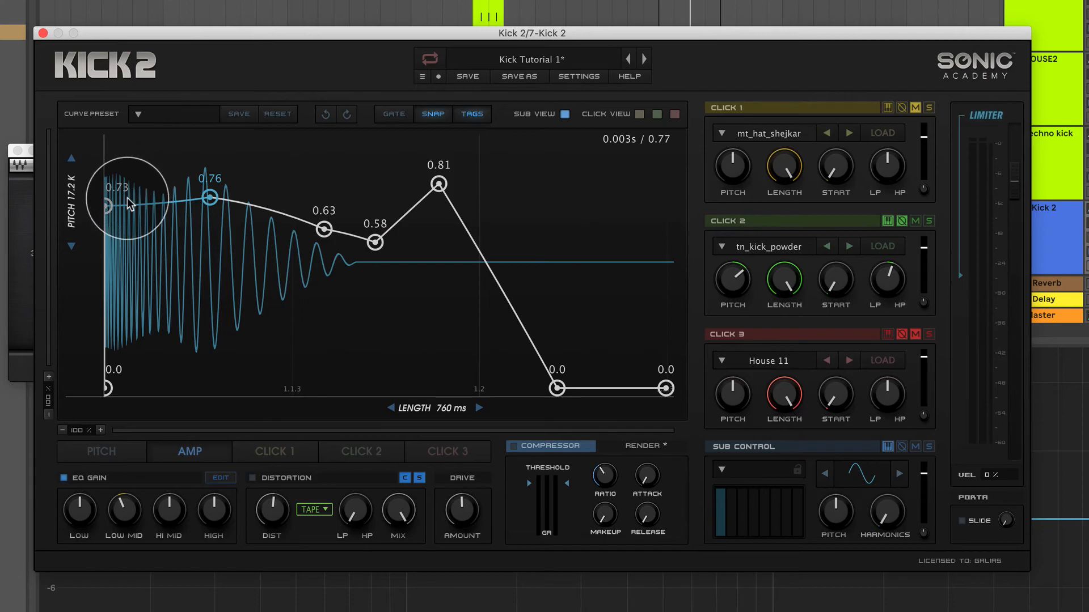
Raise the first amp envelope point to 1.0 and lower the limiter threshold slightly further while auditioning the kick.
{"action": "left_click_drag", "start_coordinate": [105, 175], "coordinate": [100, 134]}
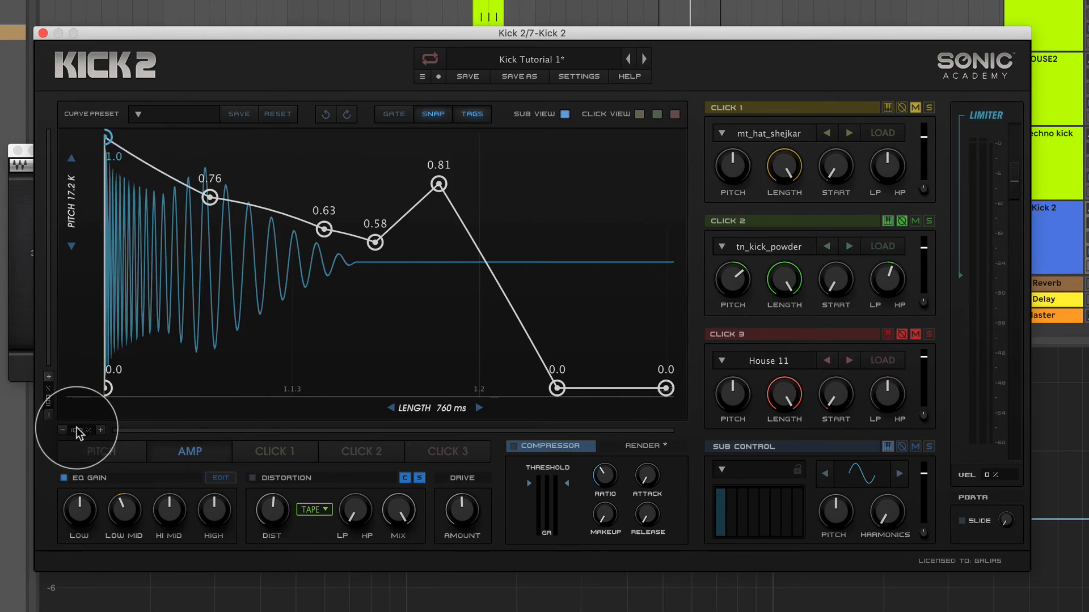
{"action": "left_click_drag", "start_coordinate": [76, 429], "coordinate": [73, 407]}
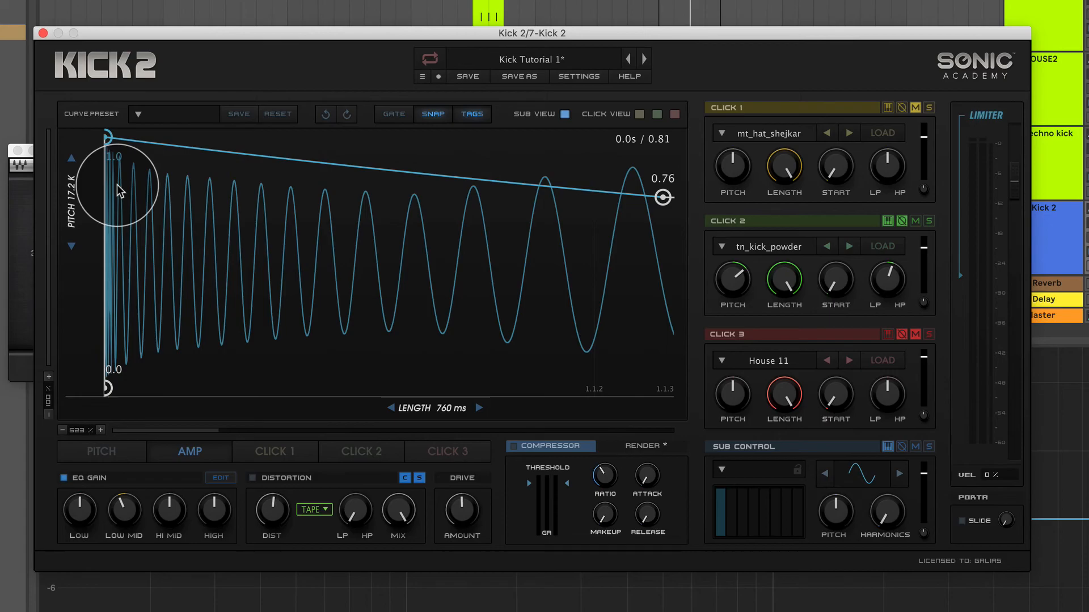
{"action": "key", "text": "space"}
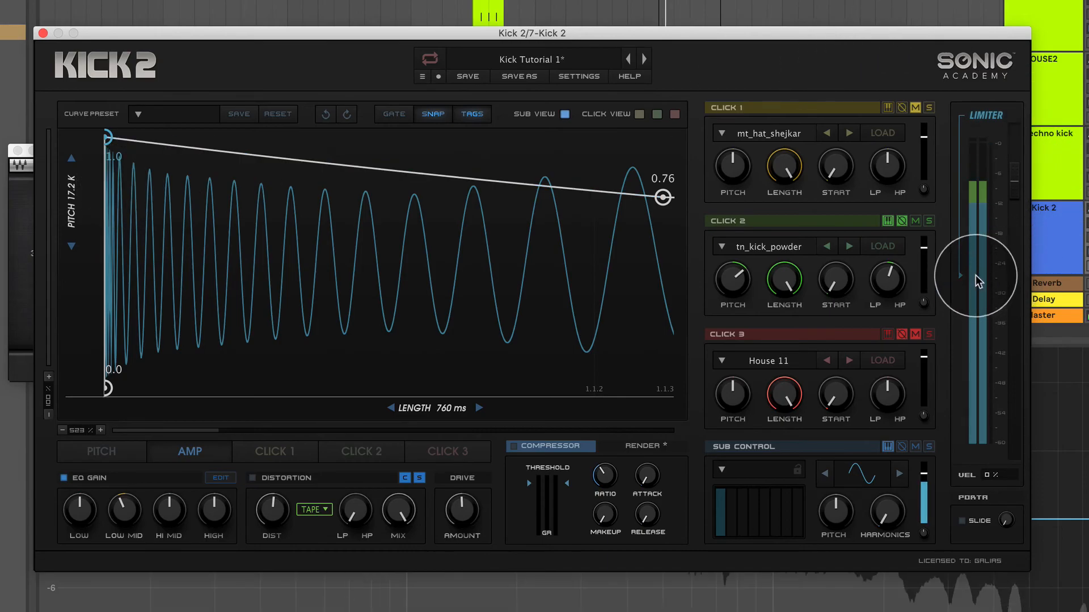
{"action": "left_click_drag", "start_coordinate": [959, 277], "coordinate": [956, 312]}
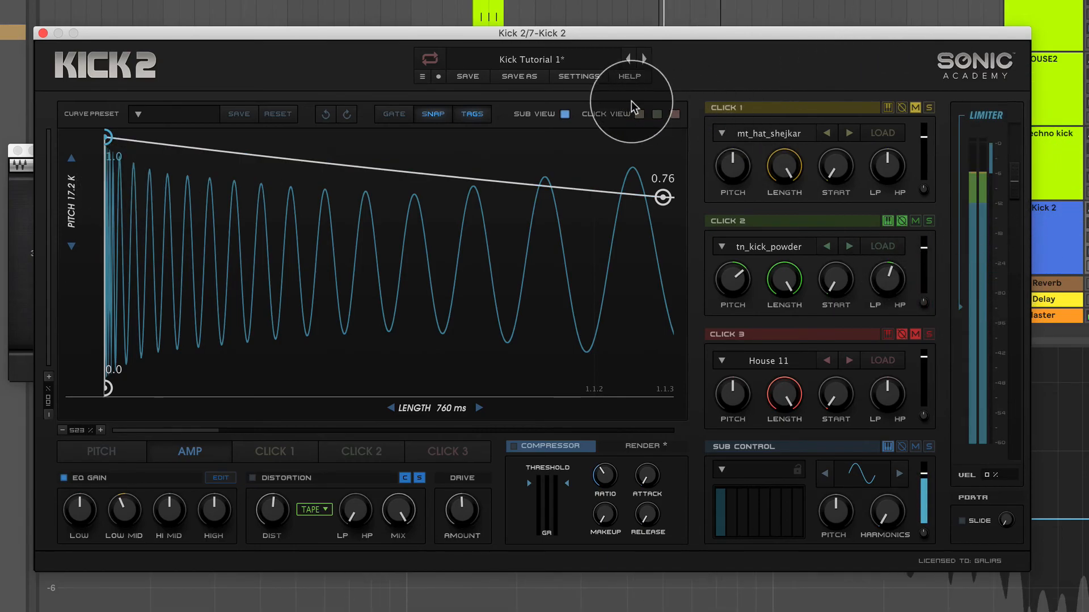
{"action": "key", "text": "space"}
Set the limiter lookahead to High in Kick 2's settings and return to the envelope view.
{"action": "left_click", "coordinate": [579, 76]}
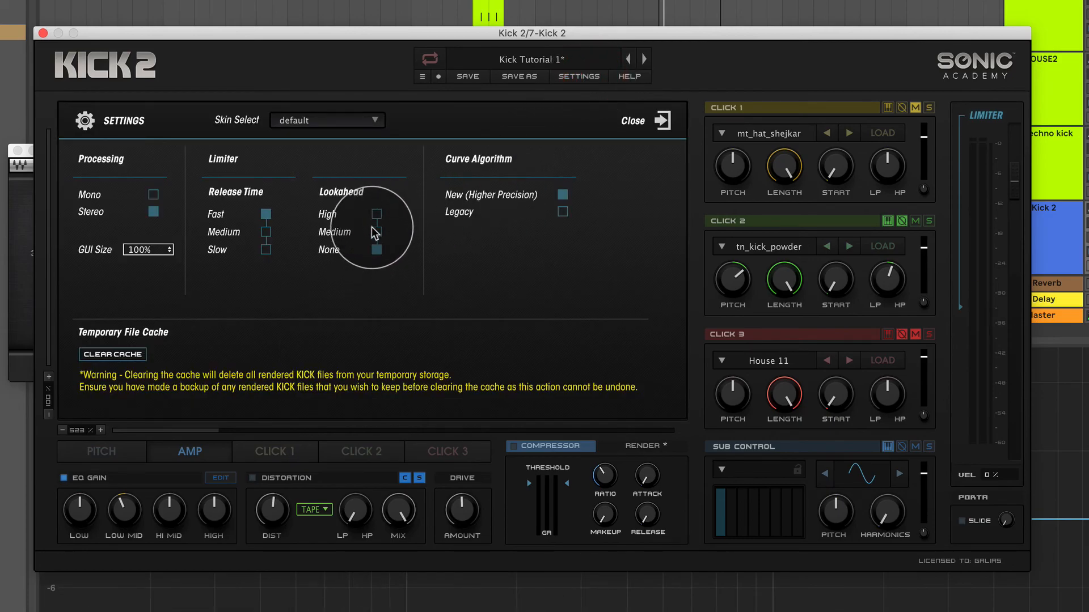
{"action": "left_click", "coordinate": [376, 215]}
{"action": "left_click", "coordinate": [658, 120]}
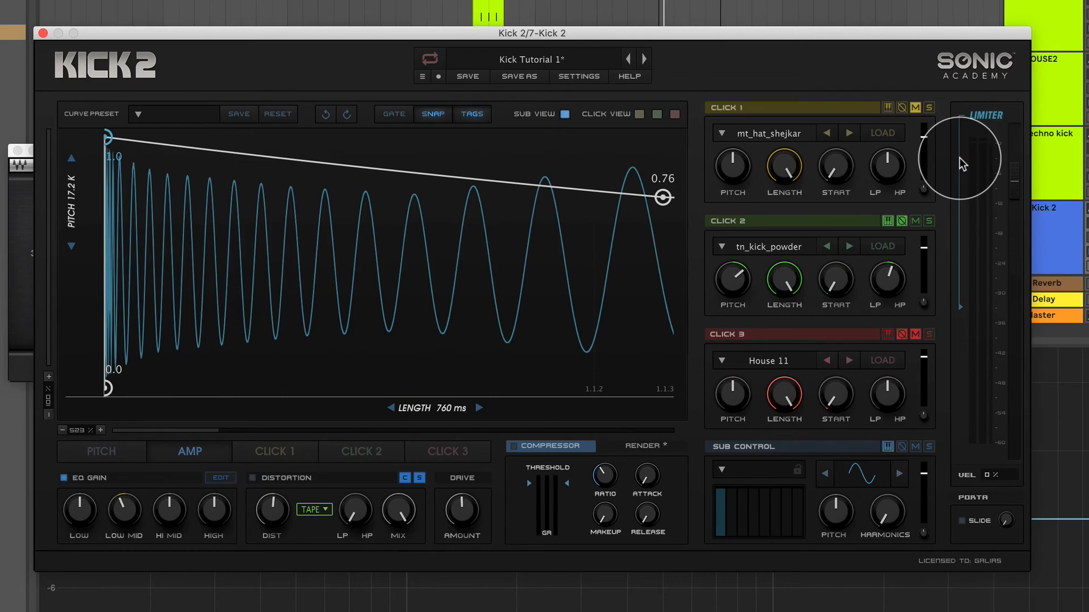
Compare the None and High limiter lookahead settings by alternating between them while the kick plays.
{"action": "left_click", "coordinate": [579, 76]}
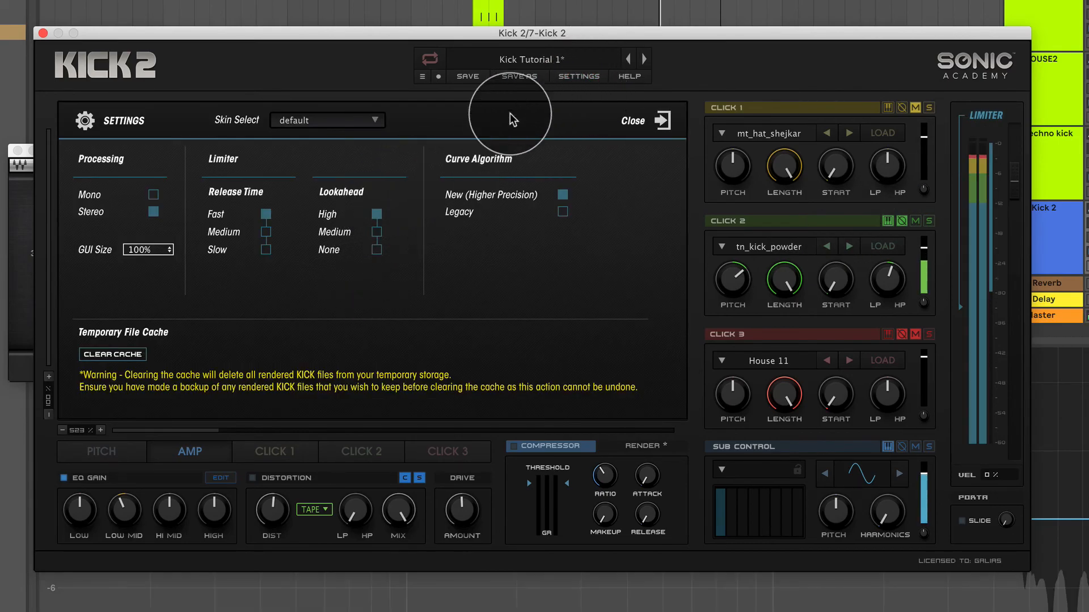
{"action": "left_click", "coordinate": [376, 248]}
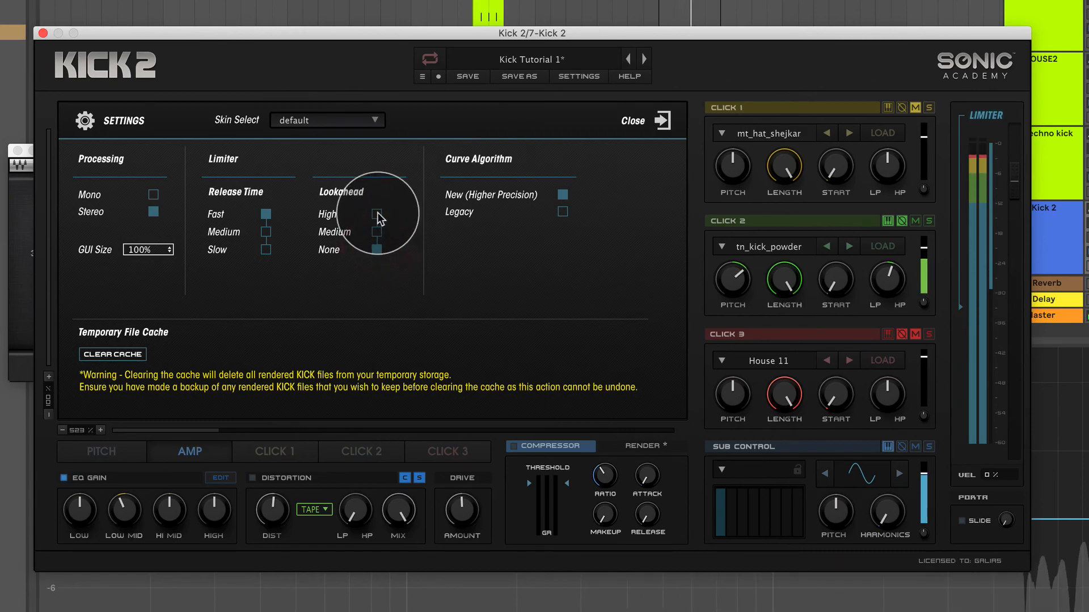
{"action": "left_click", "coordinate": [376, 215]}
{"action": "left_click", "coordinate": [376, 251]}
{"action": "left_click", "coordinate": [376, 215]}
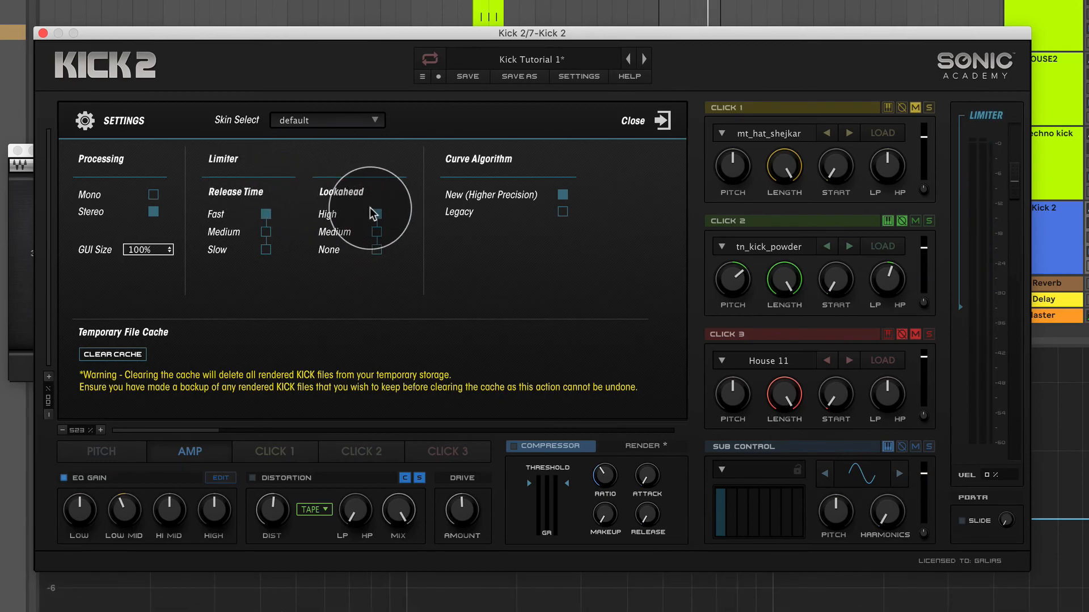
{"action": "left_click", "coordinate": [376, 248]}
Compare Medium with High limiter lookahead on the kick, finish on High and close the settings.
{"action": "left_click", "coordinate": [377, 232]}
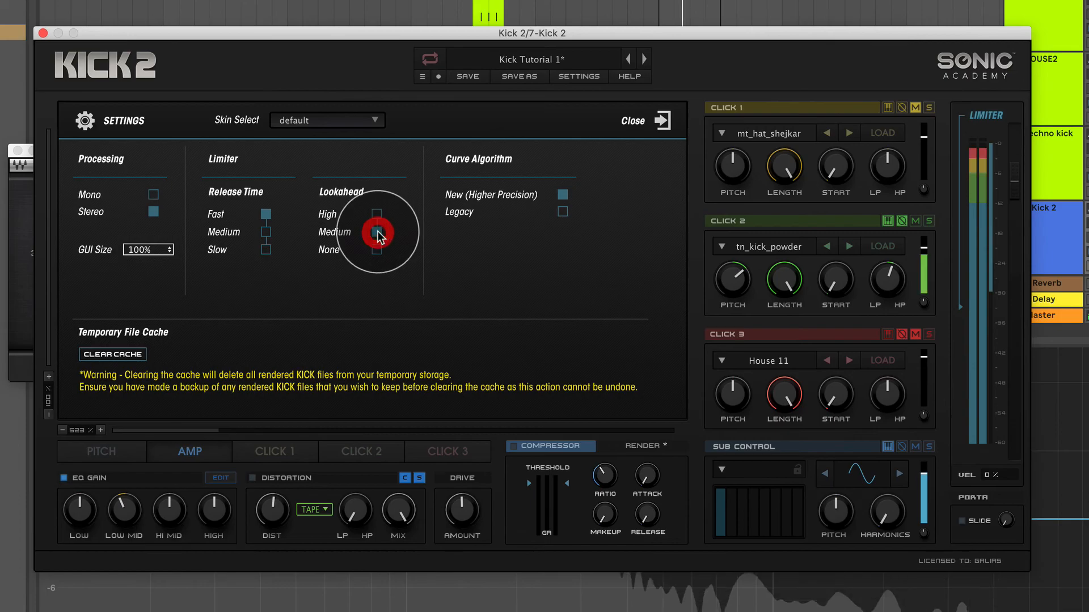
{"action": "left_click", "coordinate": [376, 213]}
{"action": "left_click", "coordinate": [376, 230]}
{"action": "left_click", "coordinate": [377, 214]}
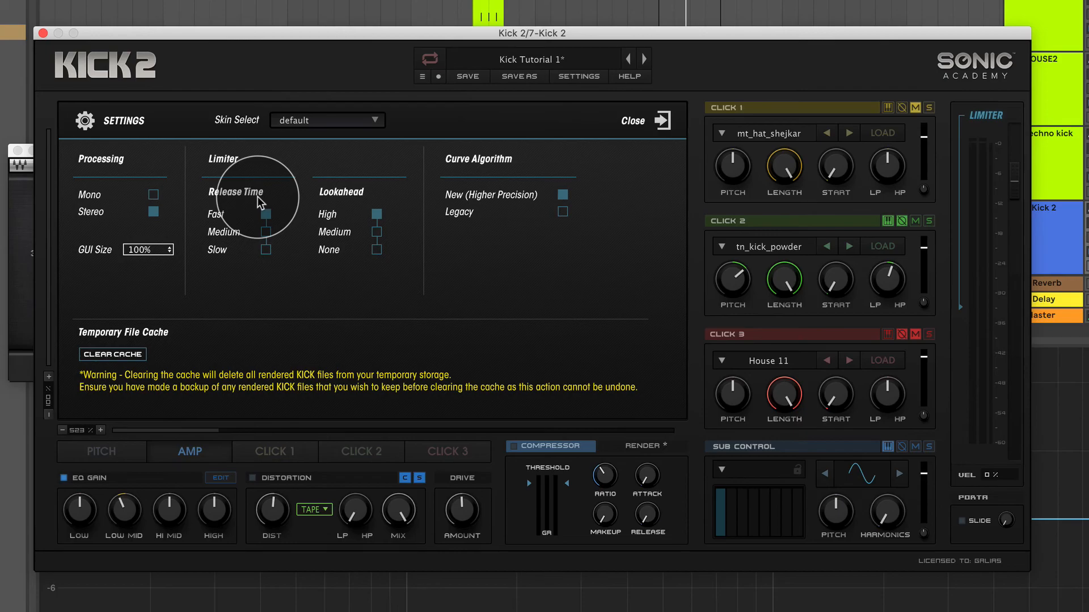
{"action": "left_click", "coordinate": [658, 119]}
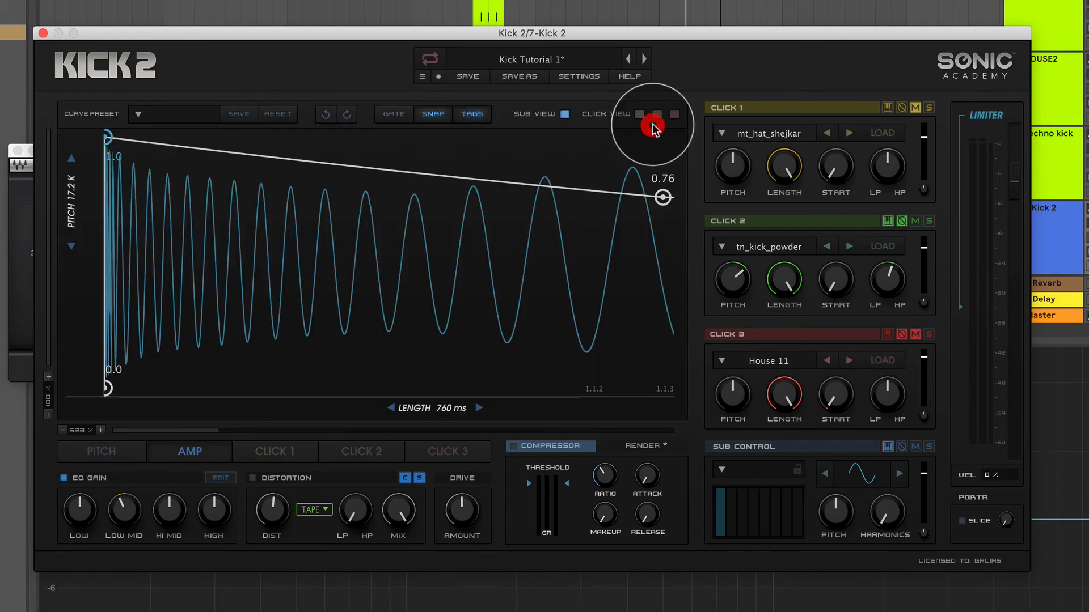
Set the limiter release time to Slow in Kick 2's settings and close them to audition the kick.
{"action": "left_click_drag", "start_coordinate": [82, 432], "coordinate": [86, 490]}
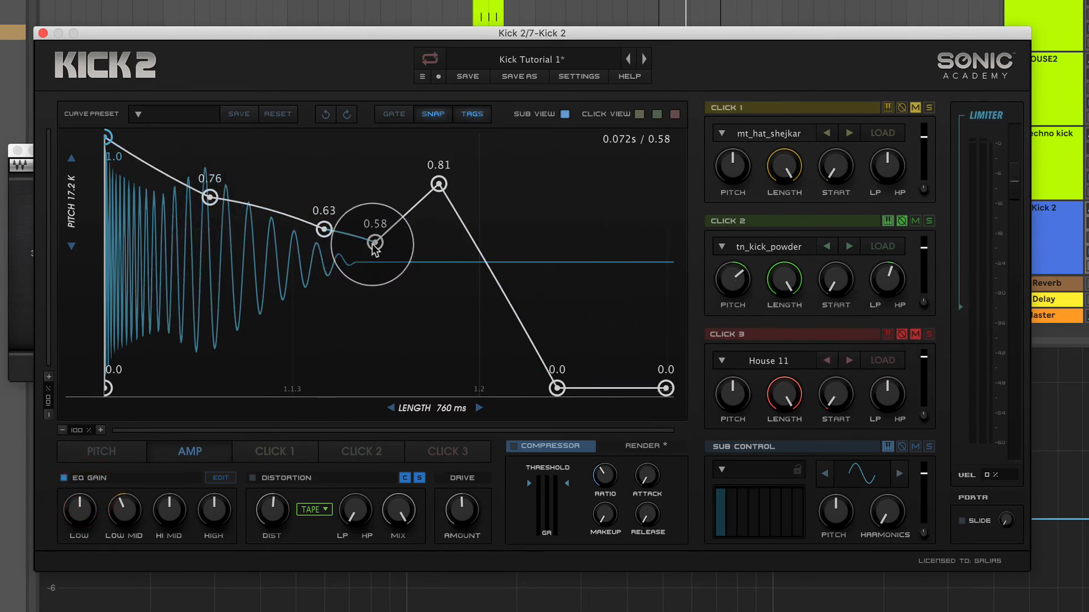
{"action": "left_click", "coordinate": [592, 87]}
{"action": "left_click", "coordinate": [266, 250]}
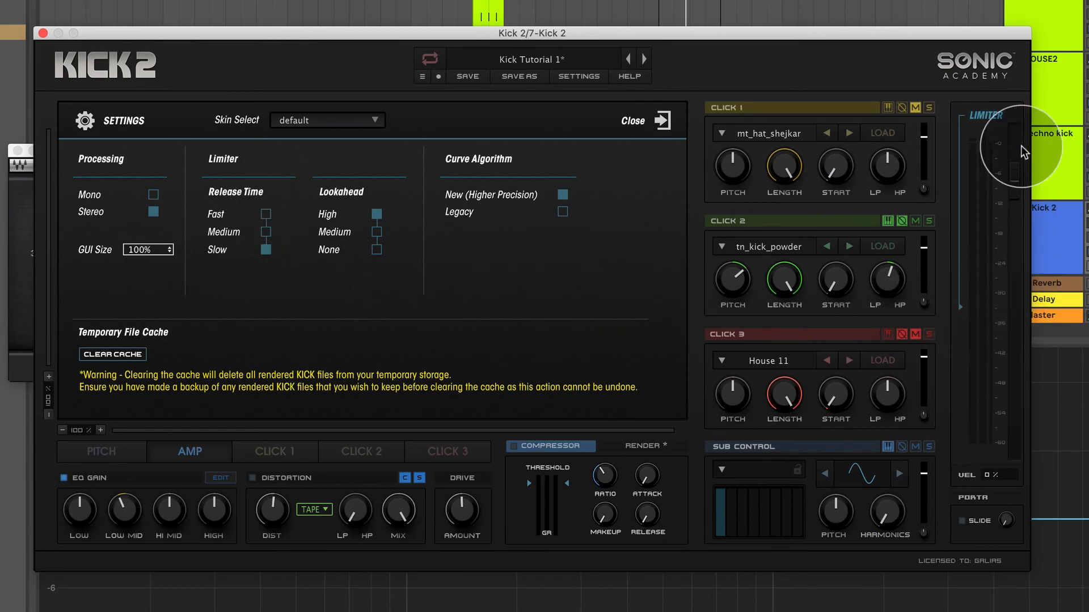
{"action": "left_click", "coordinate": [634, 120]}
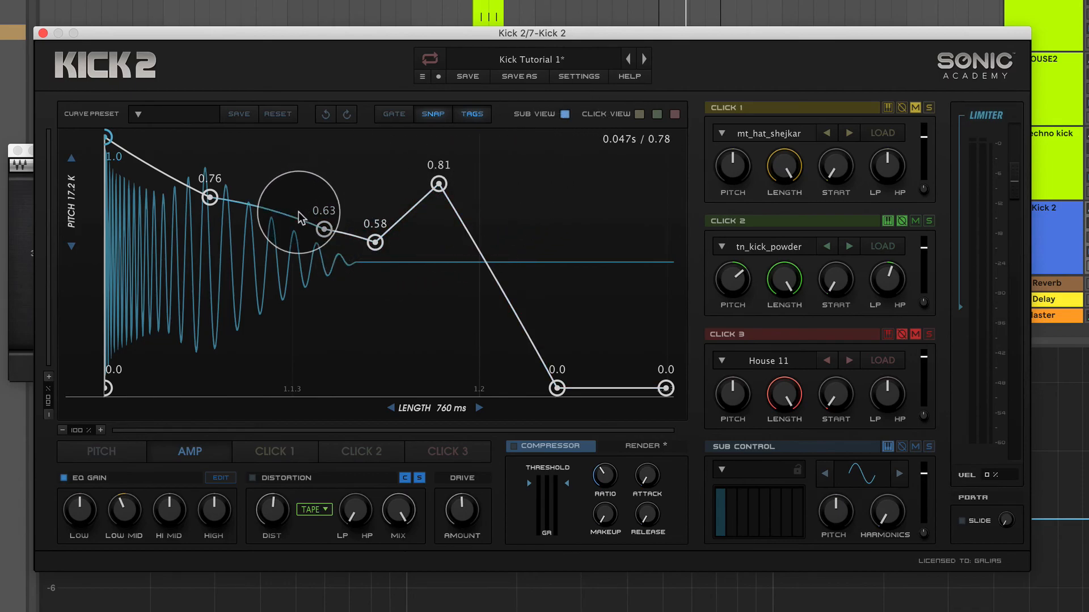
Compare the Fast and Slow limiter release times on the playing kick, finishing on Fast.
{"action": "left_click", "coordinate": [576, 78]}
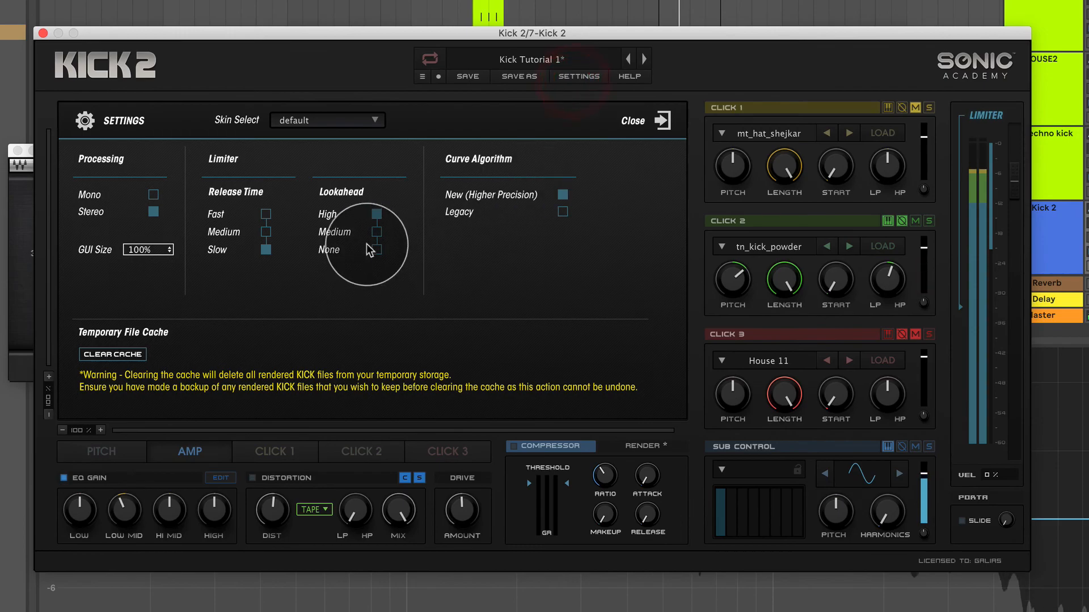
{"action": "left_click", "coordinate": [265, 216]}
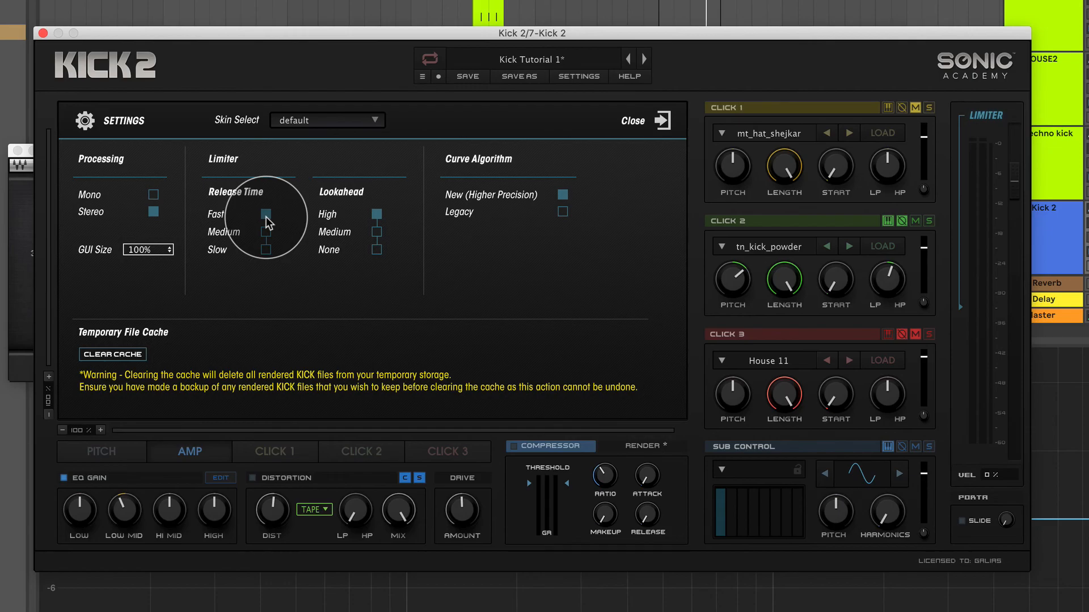
{"action": "left_click", "coordinate": [268, 250]}
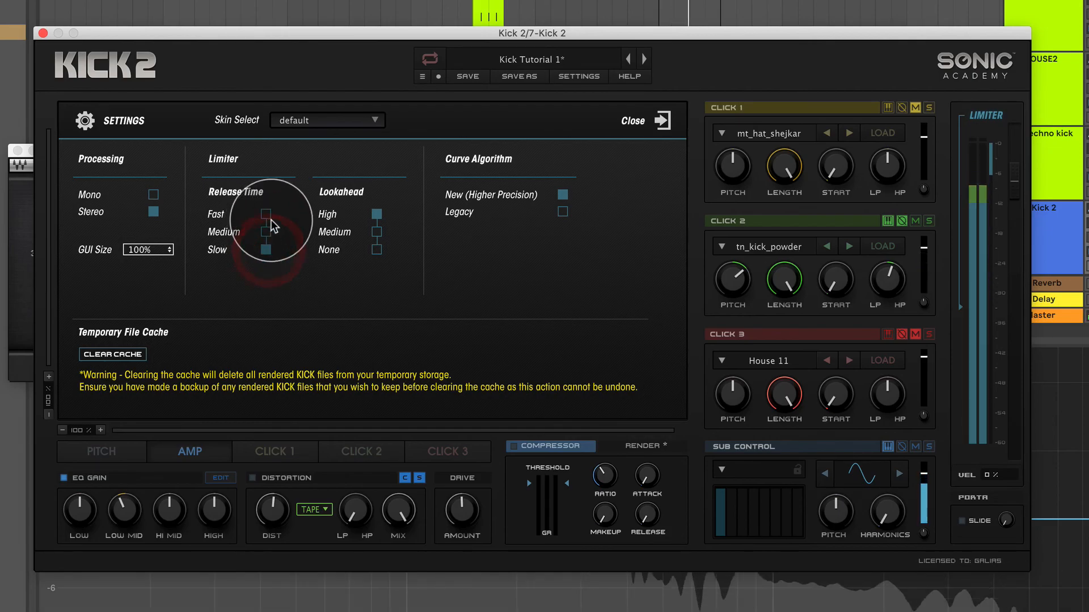
{"action": "left_click", "coordinate": [266, 215]}
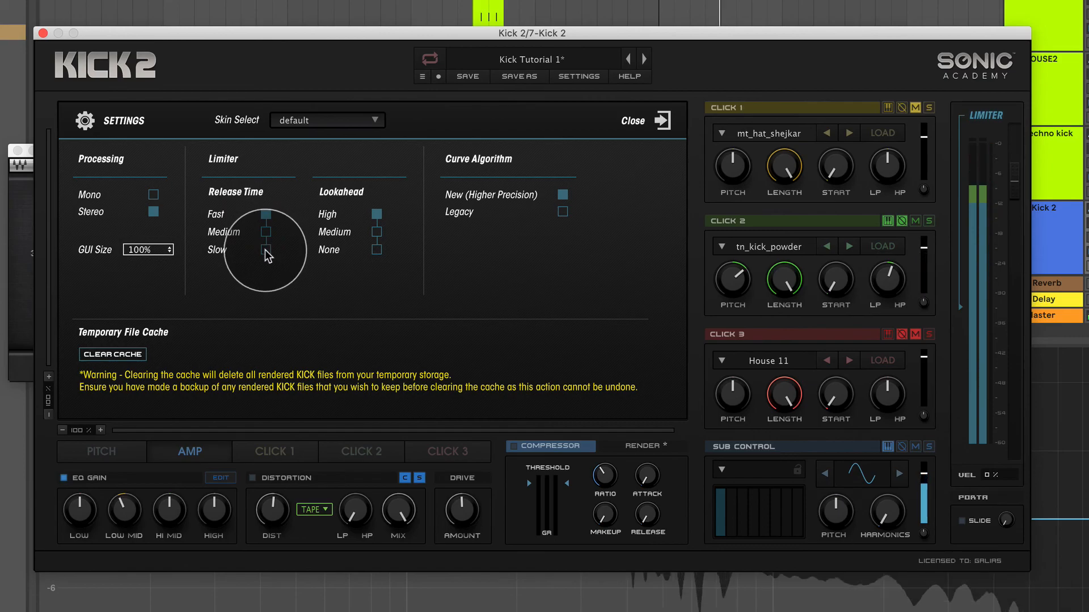
{"action": "left_click", "coordinate": [266, 215]}
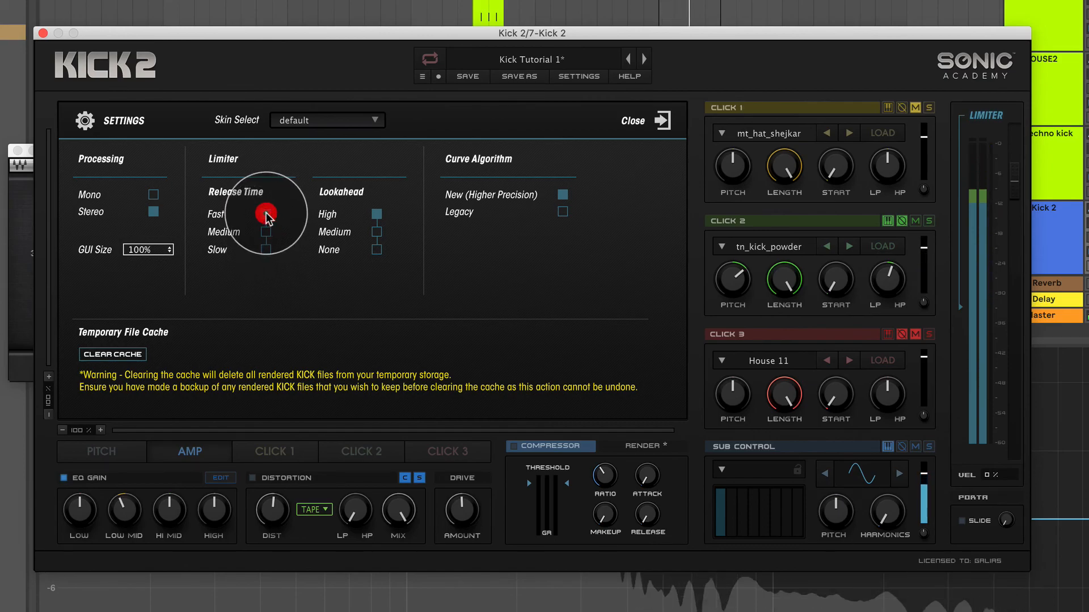
Close the settings and audition the kick with the limiter threshold near maximum, then lower it during playback.
{"action": "left_click", "coordinate": [271, 261]}
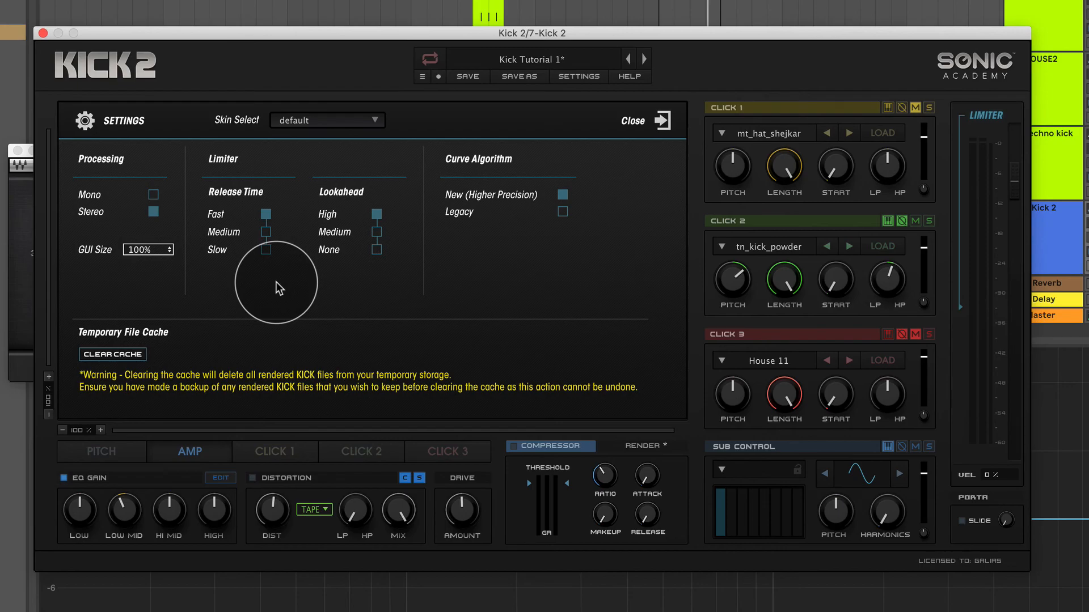
{"action": "left_click", "coordinate": [658, 121]}
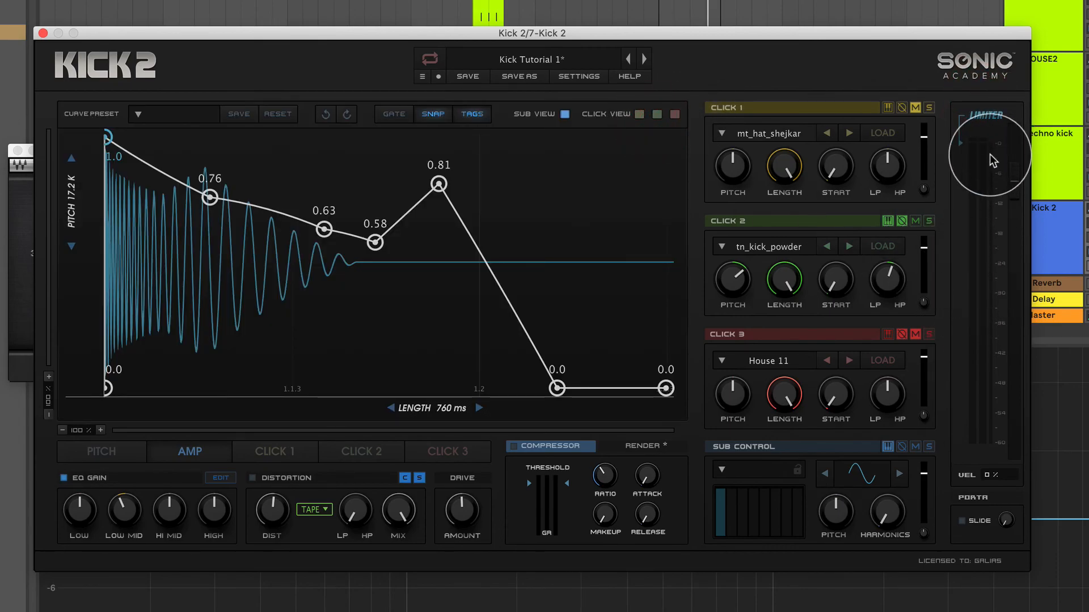
{"action": "left_click", "coordinate": [959, 149]}
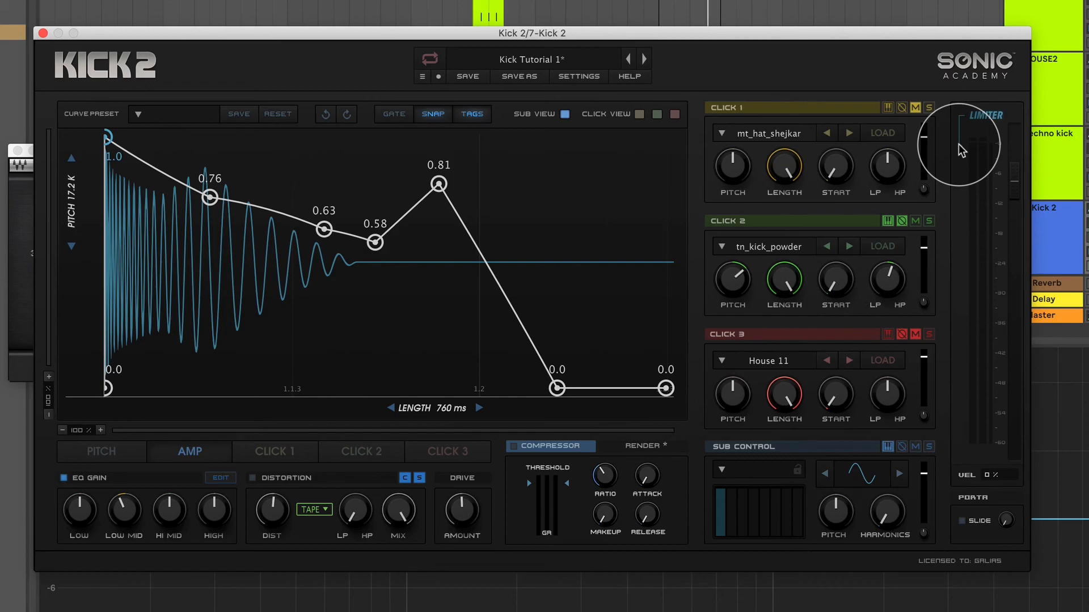
{"action": "key", "text": "space"}
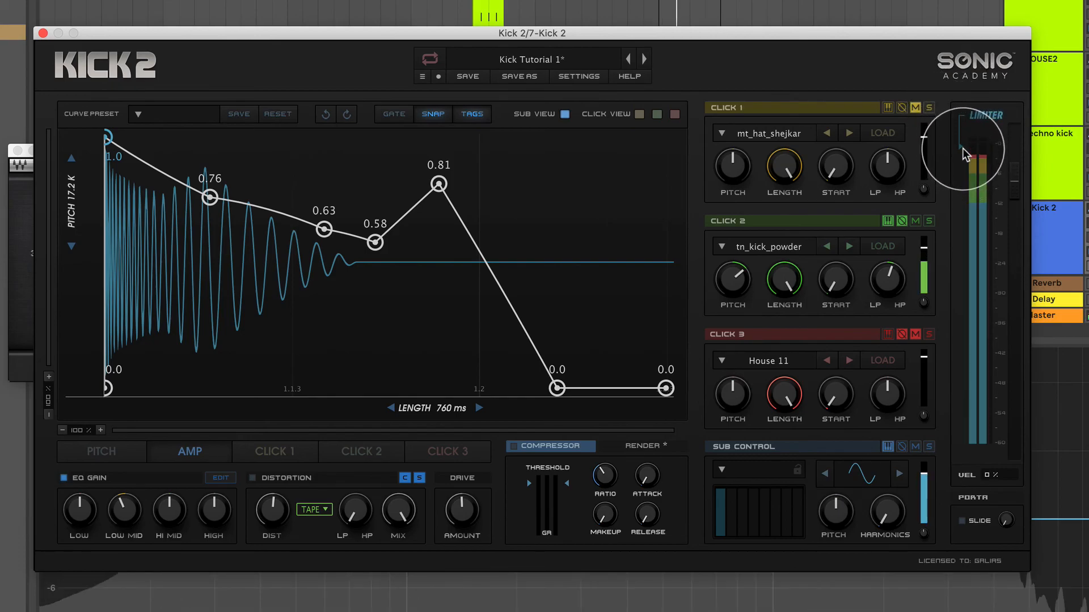
{"action": "left_click", "coordinate": [963, 193]}
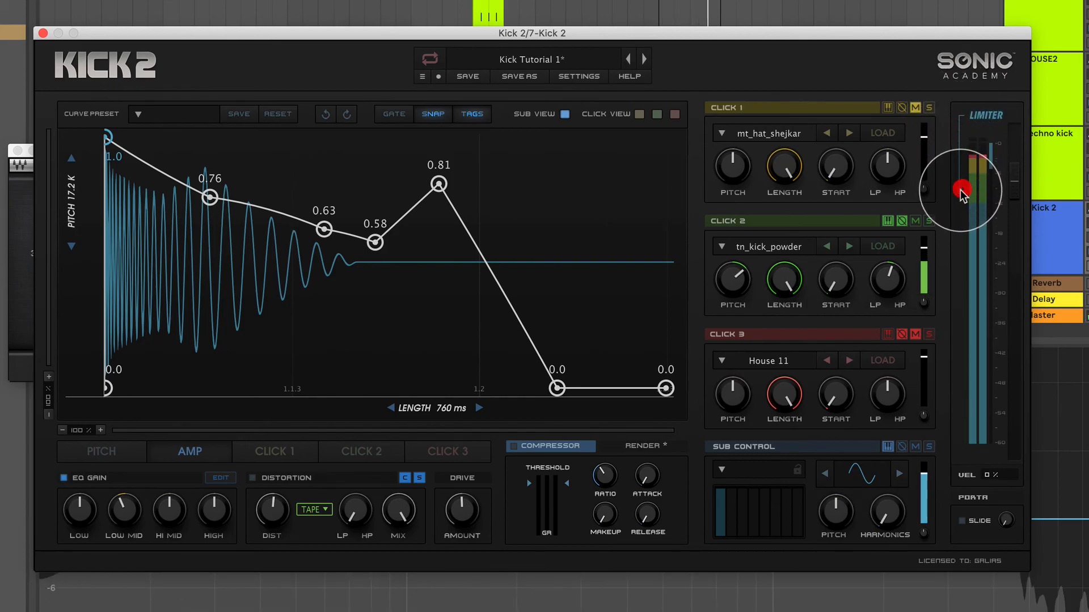
Set the limiter release time to Slow in Kick 2's settings.
{"action": "left_click", "coordinate": [578, 76]}
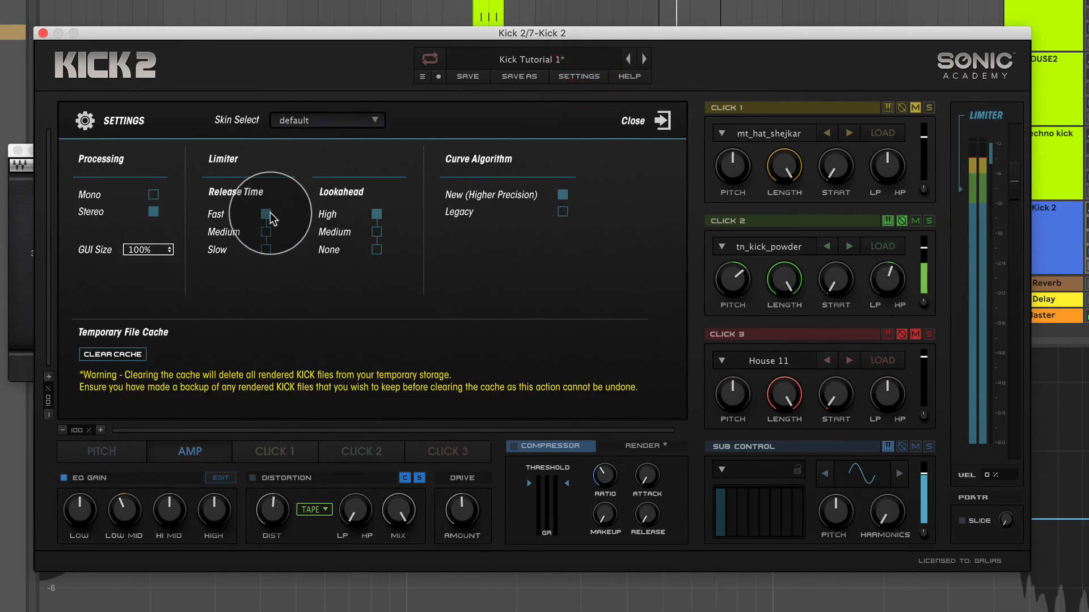
{"action": "left_click", "coordinate": [266, 250]}
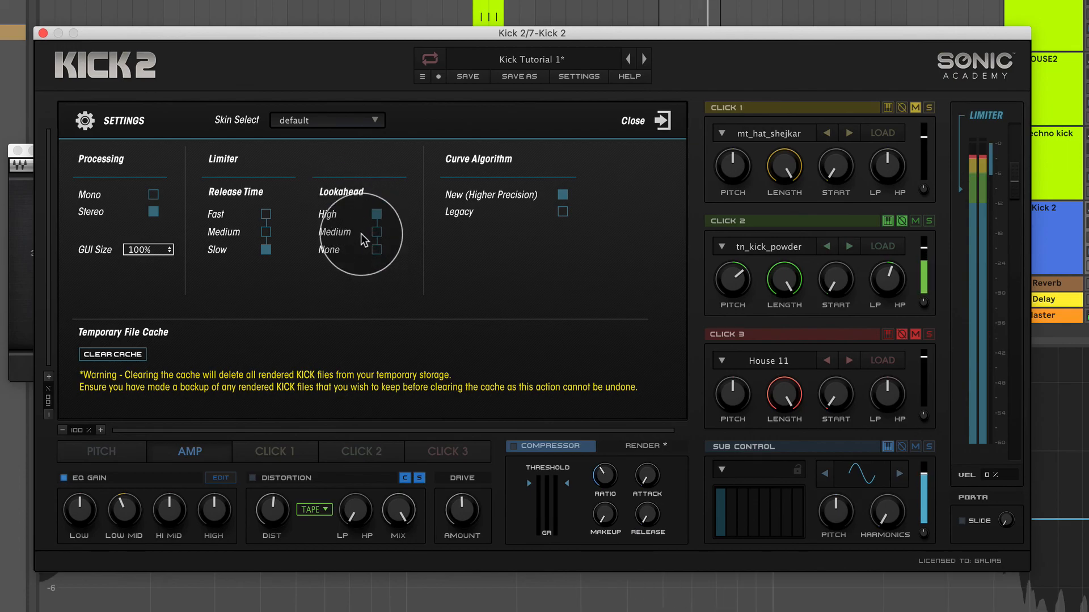
{"action": "left_click", "coordinate": [712, 78]}
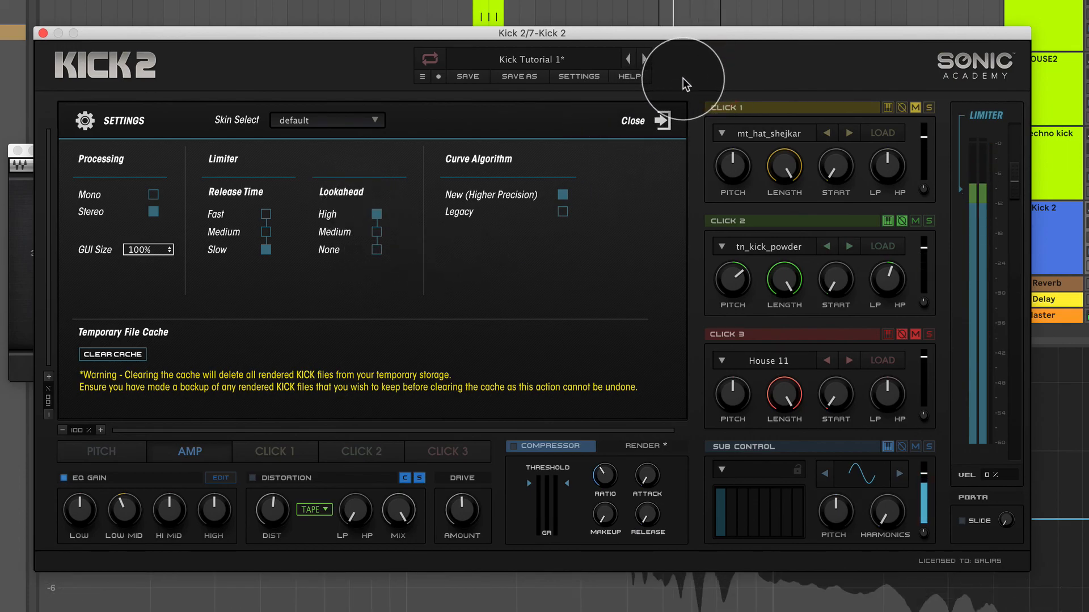
Set the limiter lookahead to None, close the settings, and compare the kick with the limiter bypassed and re-enabled.
{"action": "left_click", "coordinate": [376, 250]}
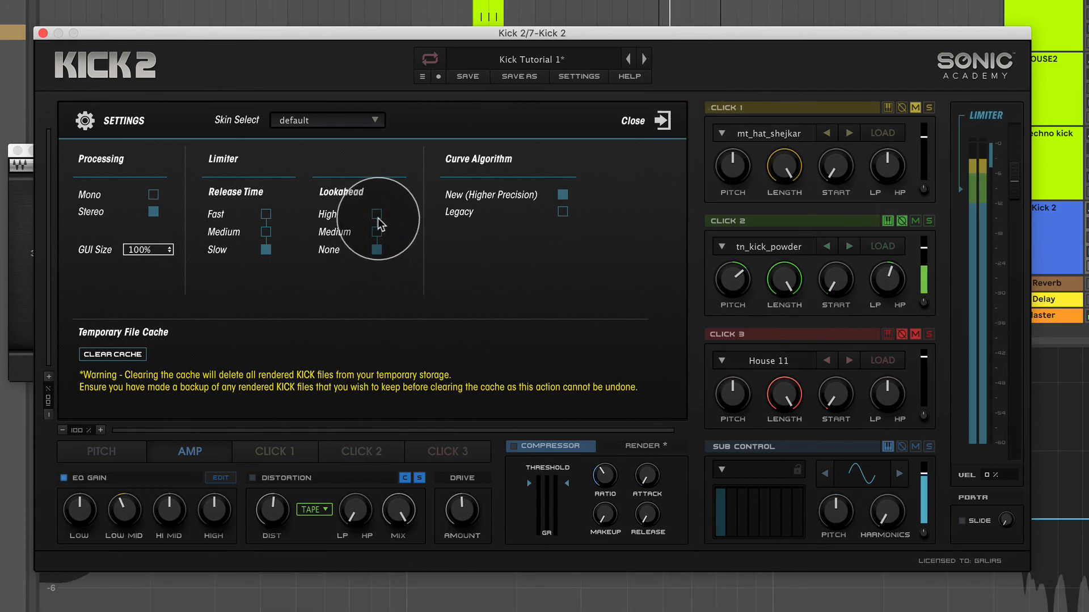
{"action": "left_click", "coordinate": [376, 251]}
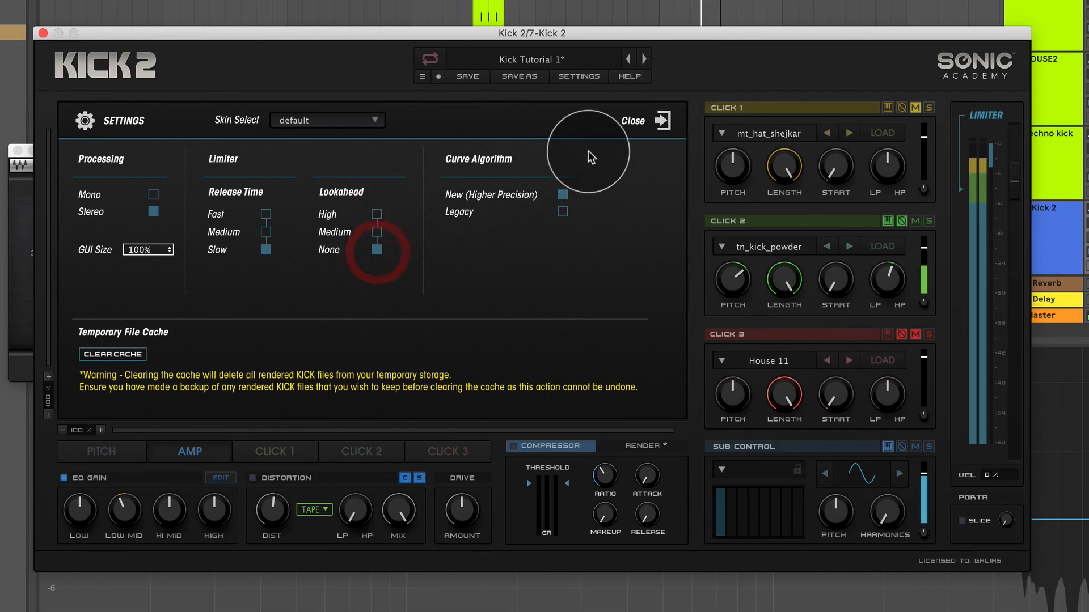
{"action": "left_click", "coordinate": [663, 121]}
{"action": "left_click", "coordinate": [986, 118]}
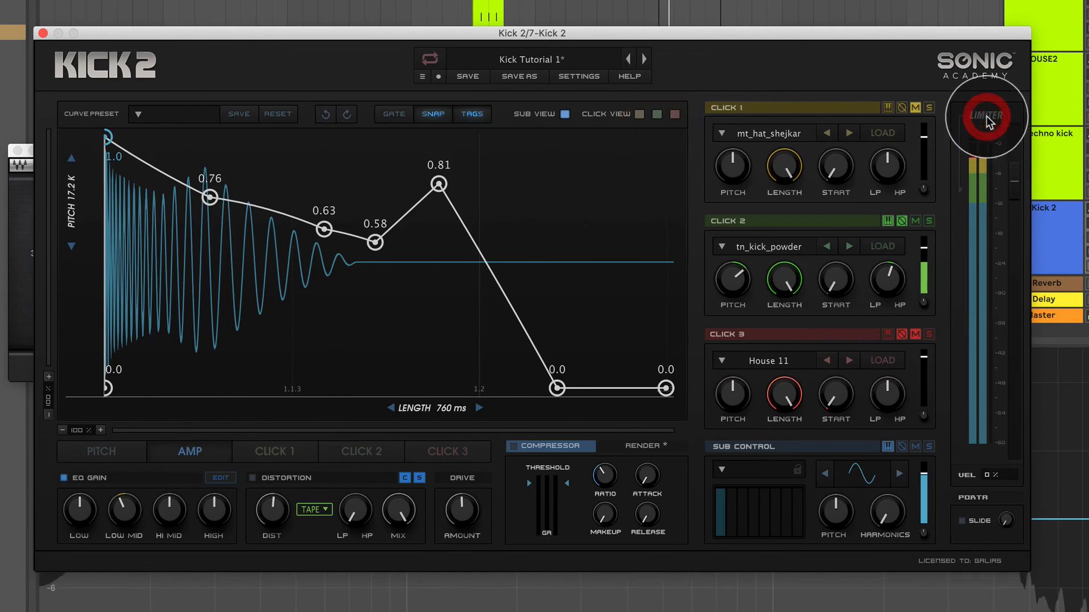
{"action": "left_click", "coordinate": [987, 117]}
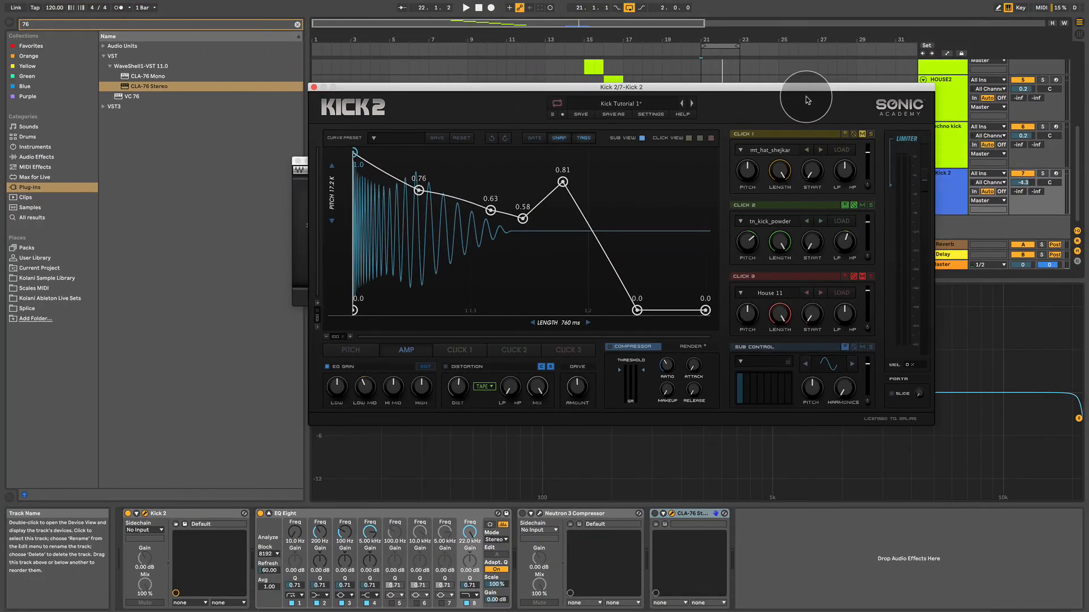
Bring the upper tracks of the arrangement into view and reposition the Kick 2 window over the middle of the screen.
{"action": "left_click_drag", "start_coordinate": [810, 88], "coordinate": [831, 223]}
{"action": "scroll", "coordinate": [852, 140], "scroll_direction": "up", "scroll_amount": 5}
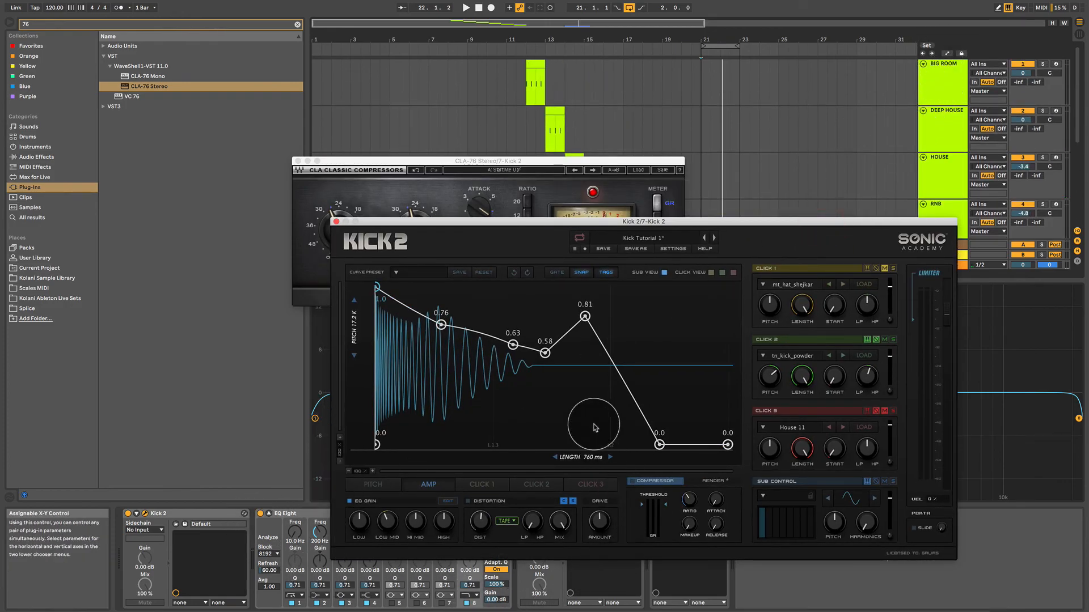
{"action": "left_click_drag", "start_coordinate": [499, 225], "coordinate": [433, 112]}
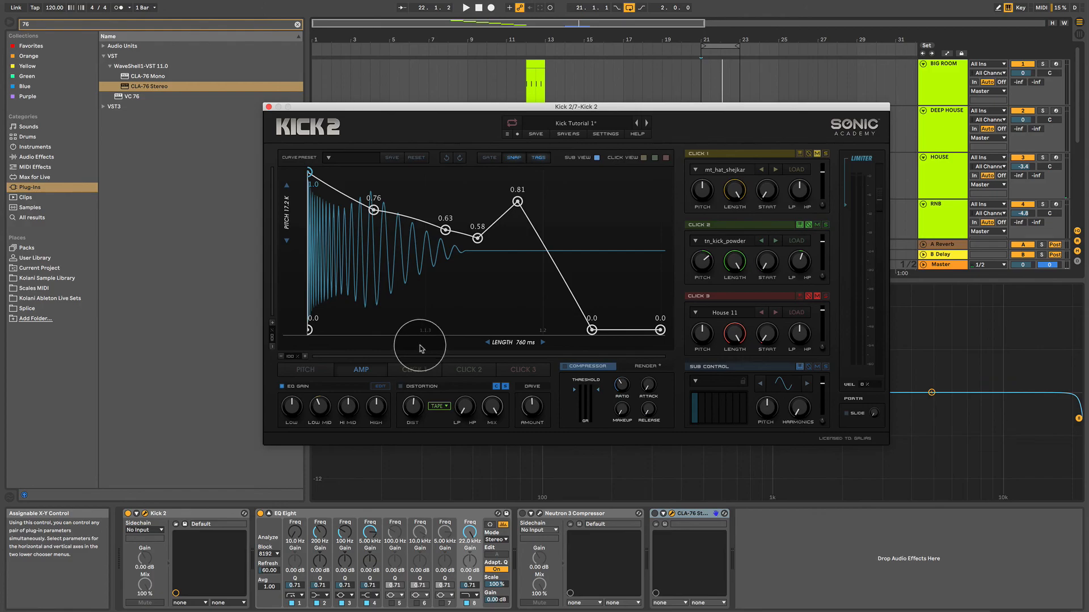
Review the kick's Pitch and Amp envelopes, finishing on the Pitch envelope.
{"action": "left_click", "coordinate": [320, 371]}
{"action": "left_click", "coordinate": [374, 374]}
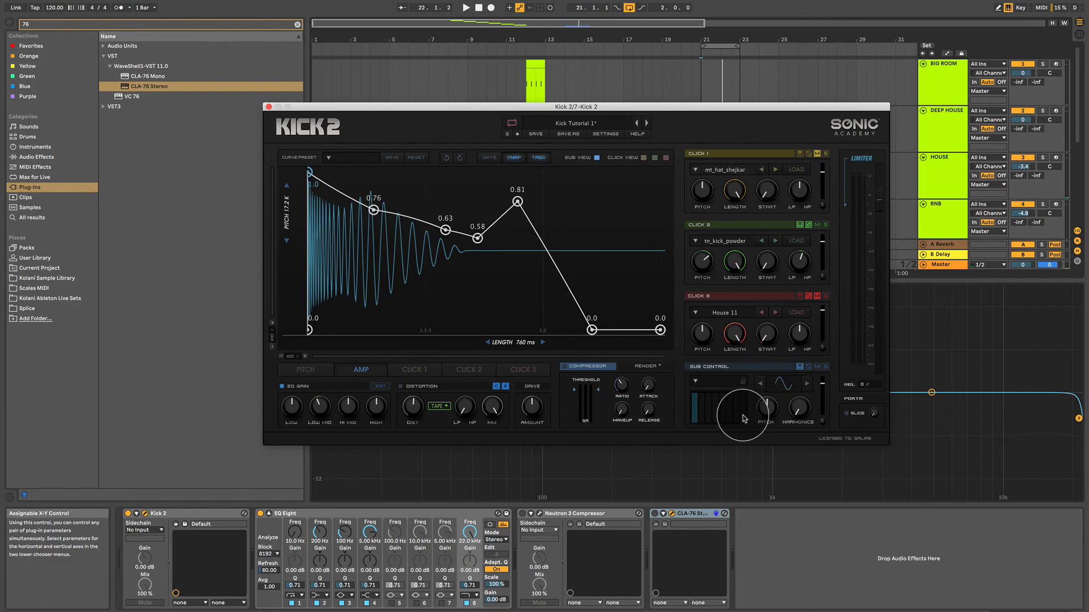
{"action": "left_click", "coordinate": [325, 372]}
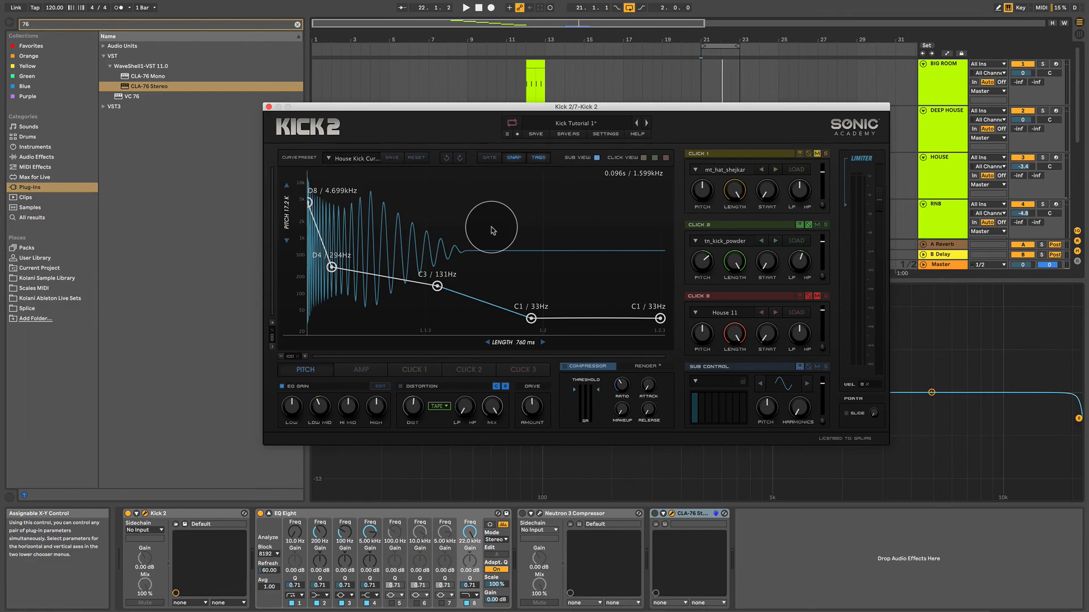
Close the Kick 2 and CLA-76 windows and inspect the device chains of the BIG ROOM, DEEP HOUSE, HOUSE, RNB and HOUSE2 tracks.
{"action": "left_click", "coordinate": [268, 107]}
{"action": "left_click", "coordinate": [297, 161]}
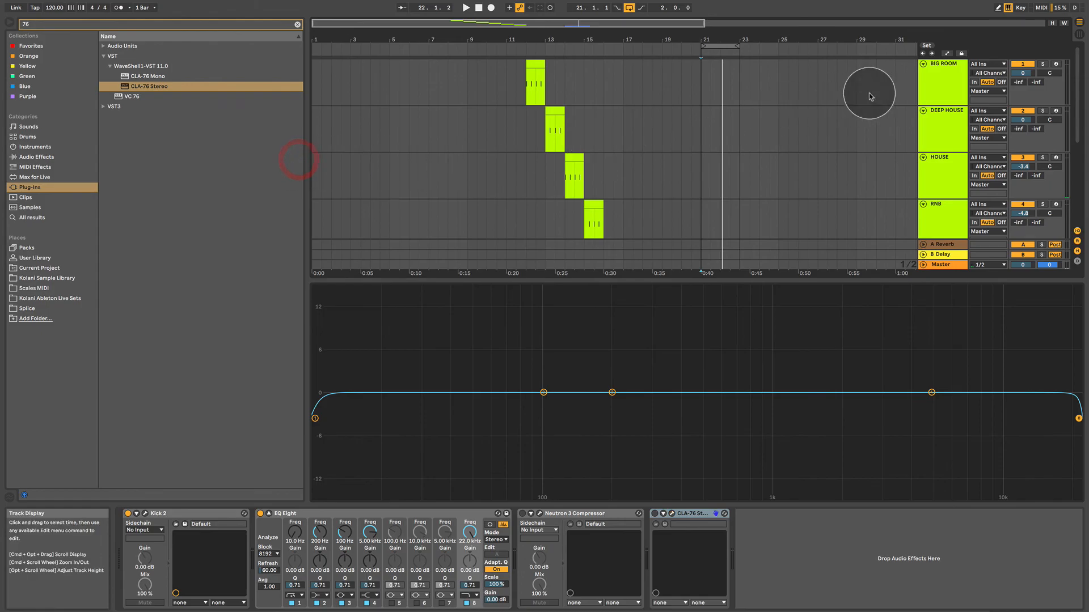
{"action": "left_click", "coordinate": [936, 81]}
{"action": "left_click", "coordinate": [941, 127]}
{"action": "left_click", "coordinate": [938, 178]}
{"action": "left_click", "coordinate": [945, 215]}
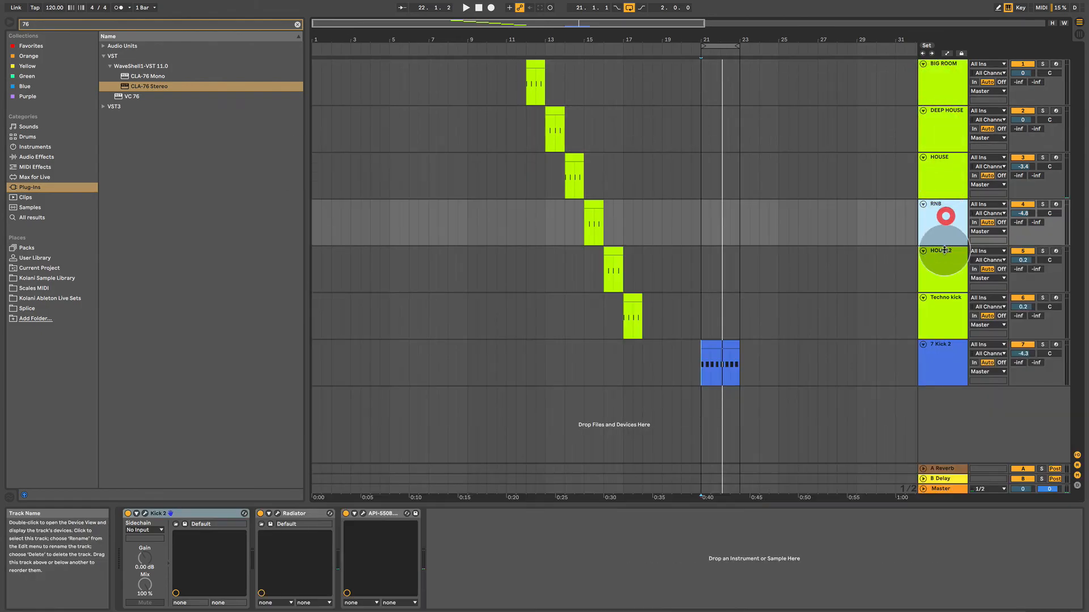
{"action": "left_click", "coordinate": [935, 258]}
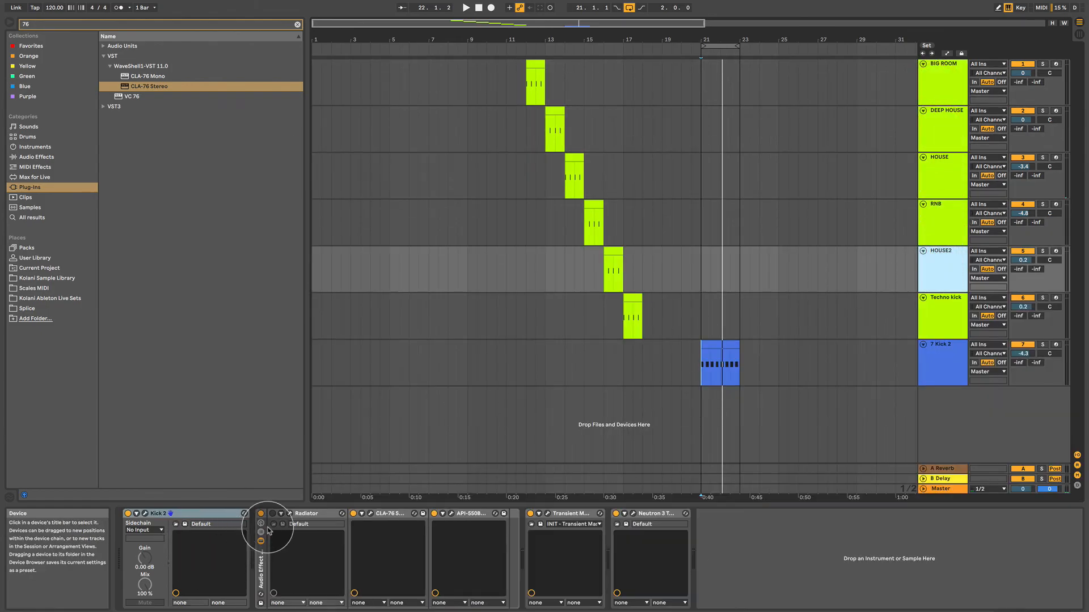